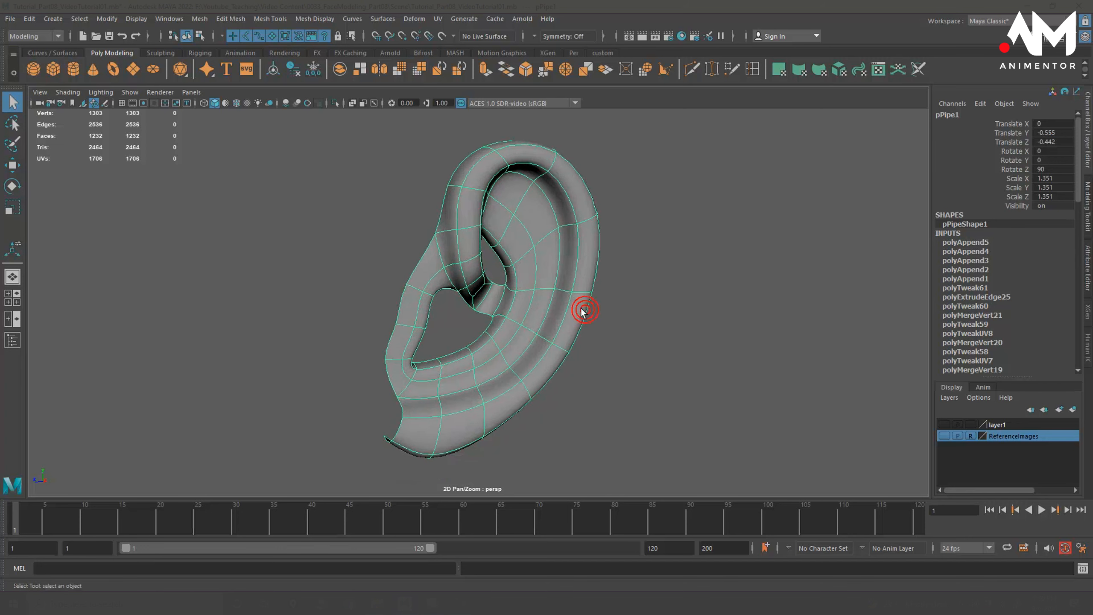
Turn off the ear's smooth preview and toggle layer1's visibility on and off again
key("1")
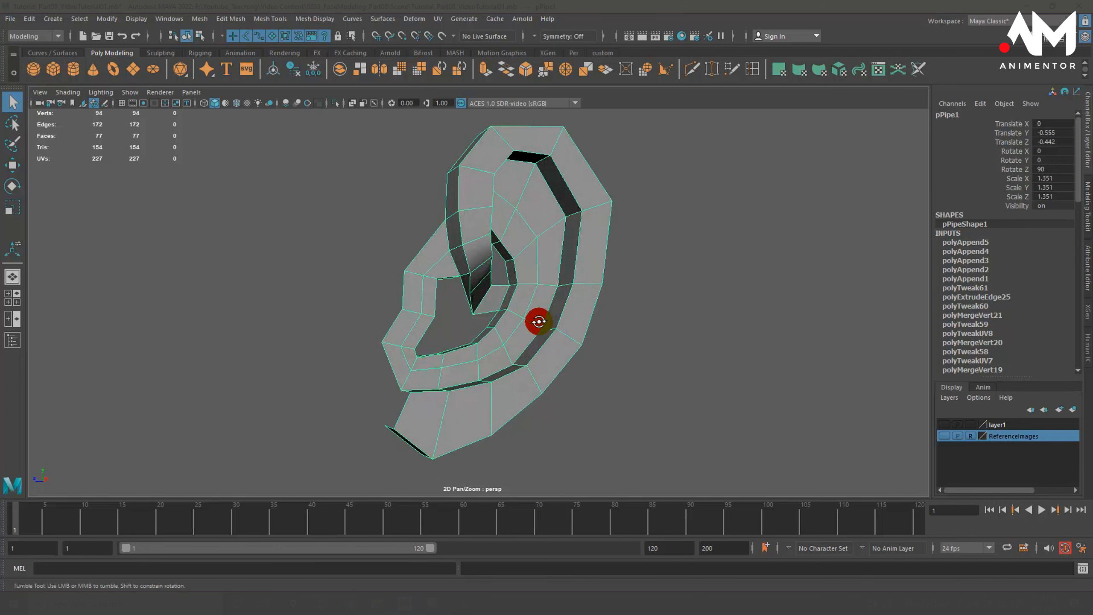
right_click_drag(517, 317, 581, 316, "alt")
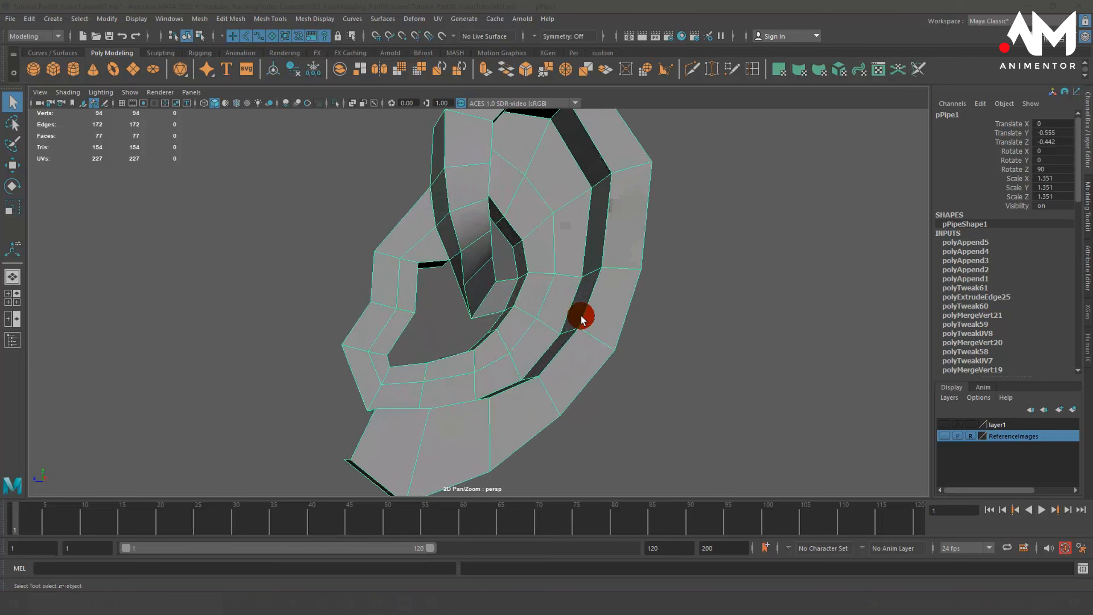
left_click_drag(581, 319, 480, 329, "alt")
right_click_drag(536, 319, 493, 328, "alt")
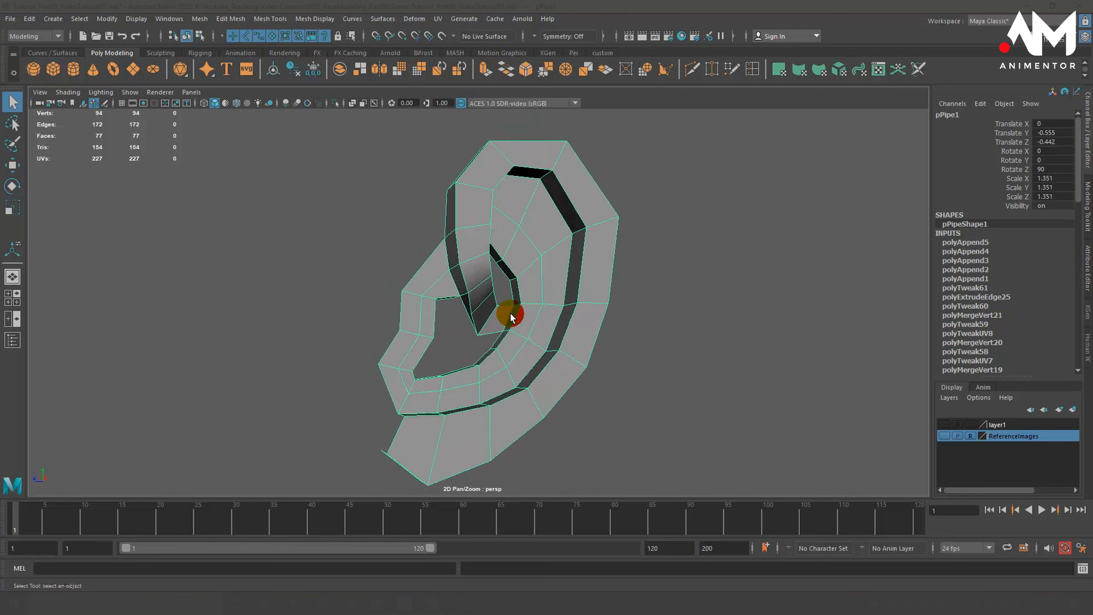
left_click(942, 424)
left_click(943, 424)
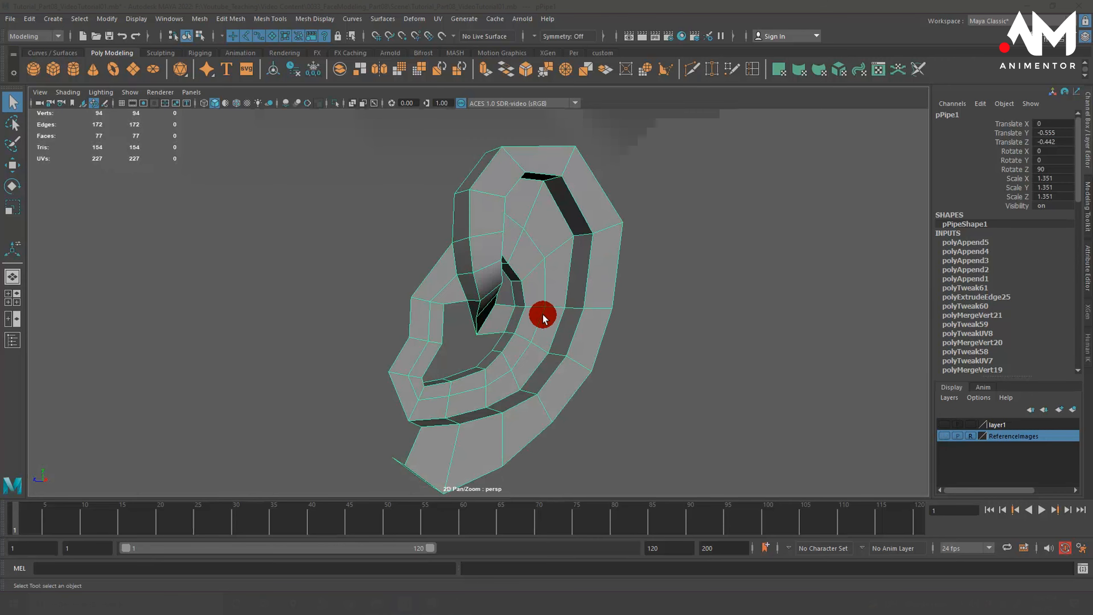
Examine the low-poly topology around the inner fold and the ear-canal opening from several angles
right_click_drag(589, 347, 287, 344, "alt")
left_click_drag(287, 344, 342, 343, "alt")
right_click_drag(342, 343, 663, 353, "alt")
left_click_drag(664, 353, 568, 355, "alt")
right_click_drag(452, 347, 571, 346, "alt")
mouse_move(549, 348)
left_mouse_down("alt")
mouse_move(459, 345)
mouse_move(541, 356)
left_mouse_up("alt")
right_click_drag(510, 356, 633, 357, "alt")
left_click_drag(590, 349, 520, 324, "alt")
left_click_drag(441, 262, 385, 273, "alt")
left_click_drag(376, 341, 397, 379, "alt")
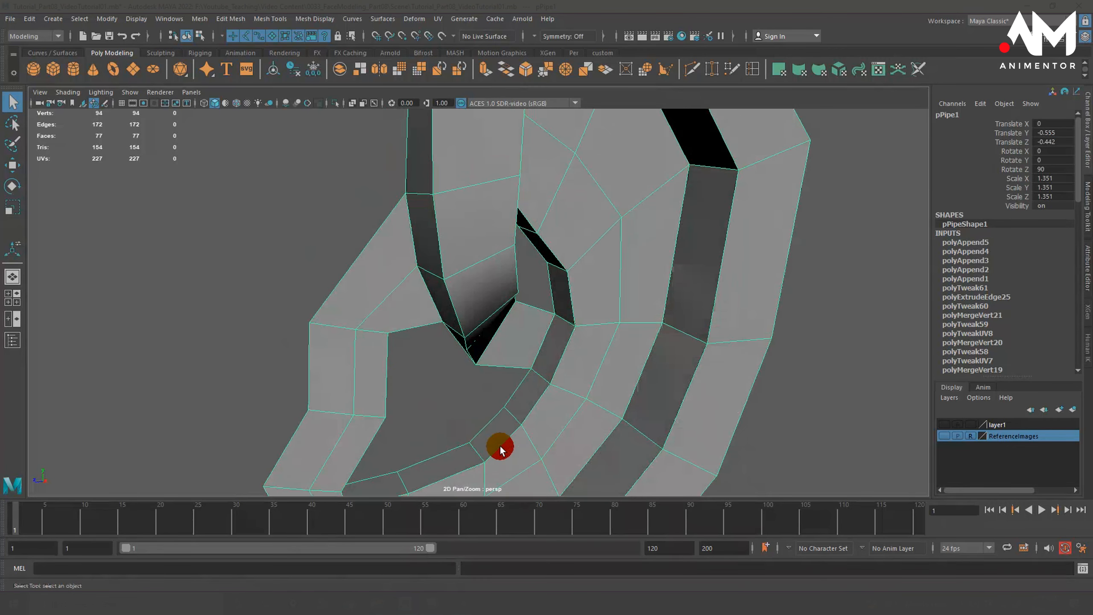
left_click_drag(530, 371, 503, 349, "alt")
middle_click_drag(503, 349, 523, 325, "alt")
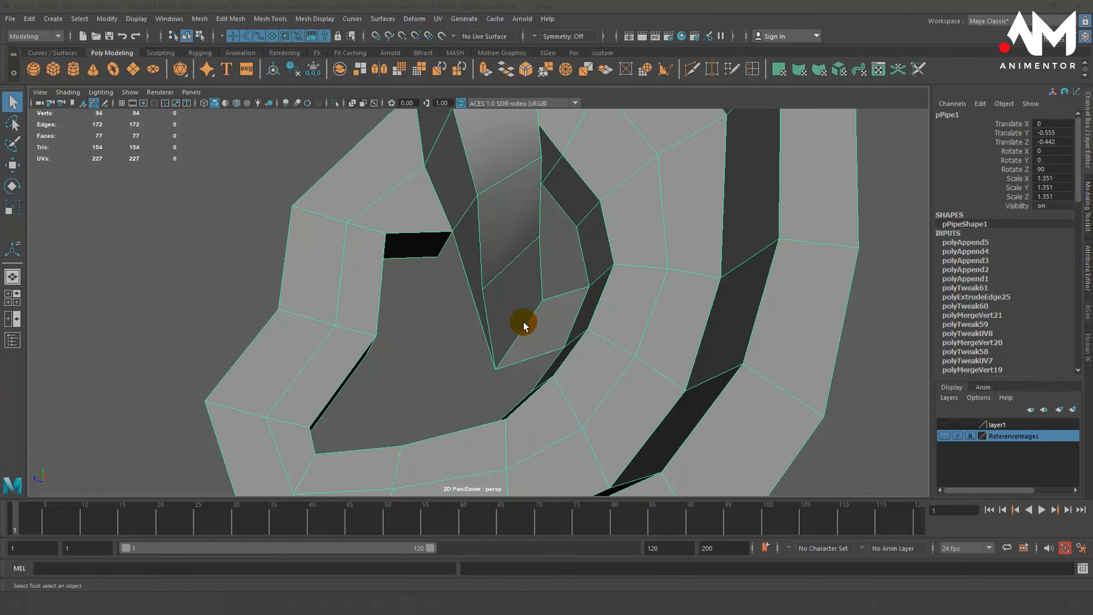
scroll(523, 321, "down", 6)
Switch to the side view, show the ReferenceImages layer and smooth-preview the ear over the photo
key("space")
key("space")
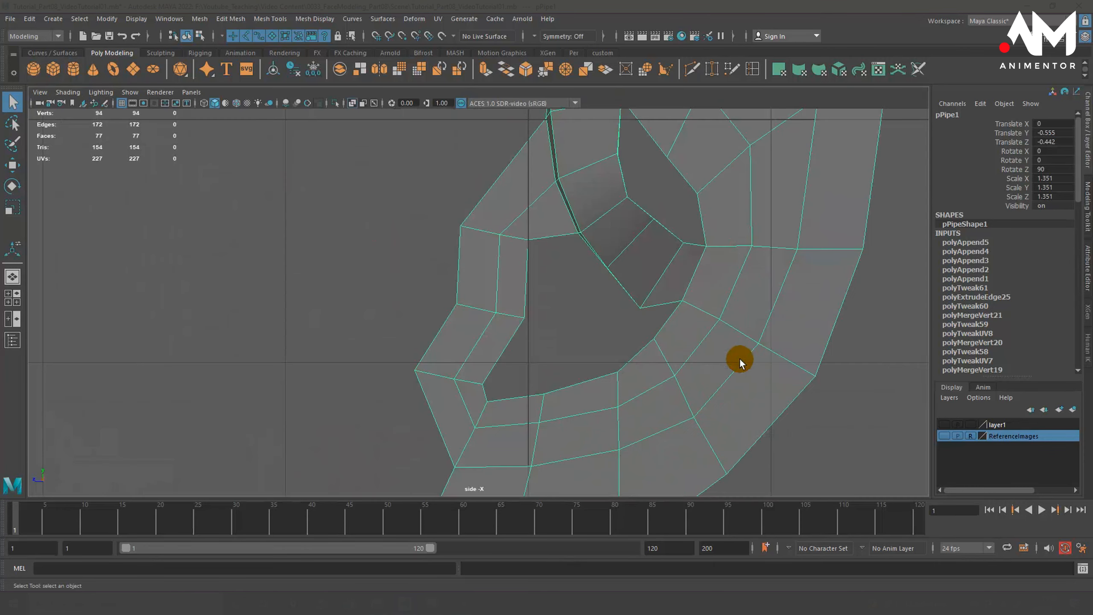
left_click(943, 436)
right_click_drag(737, 379, 706, 374, "alt")
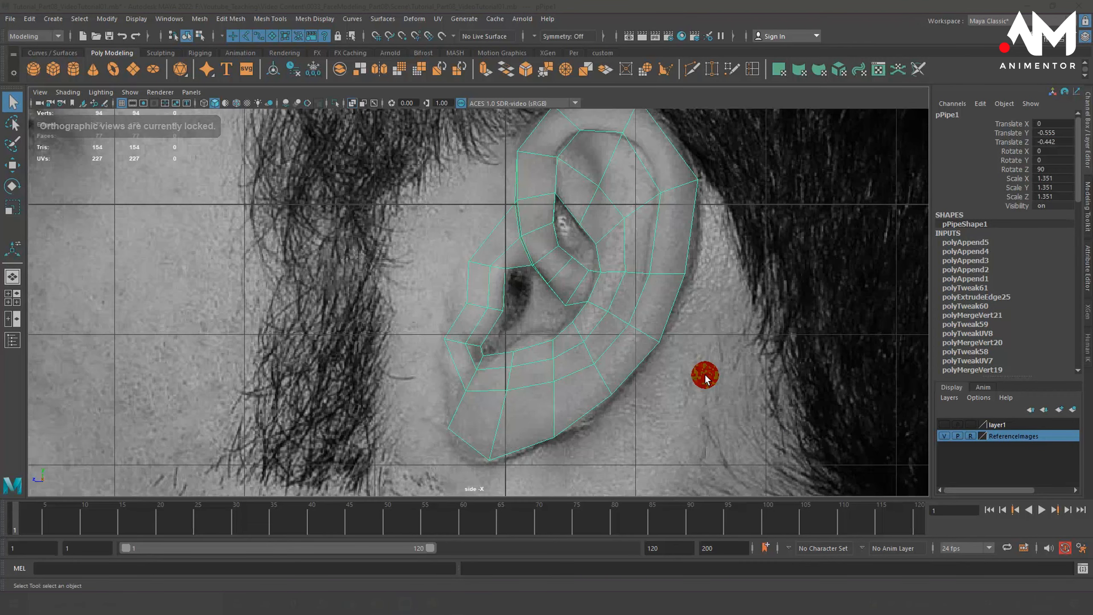
key("3")
right_click_drag(597, 372, 779, 369, "alt")
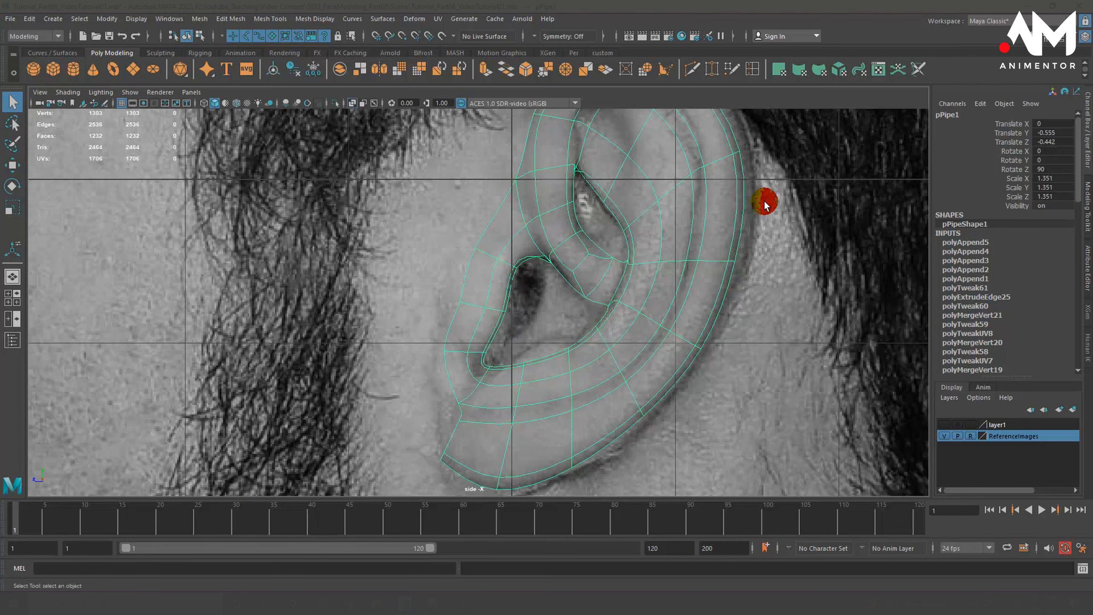
Return to the perspective view, turn off smooth preview and examine the border around the ear-canal opening
key("space")
key("space")
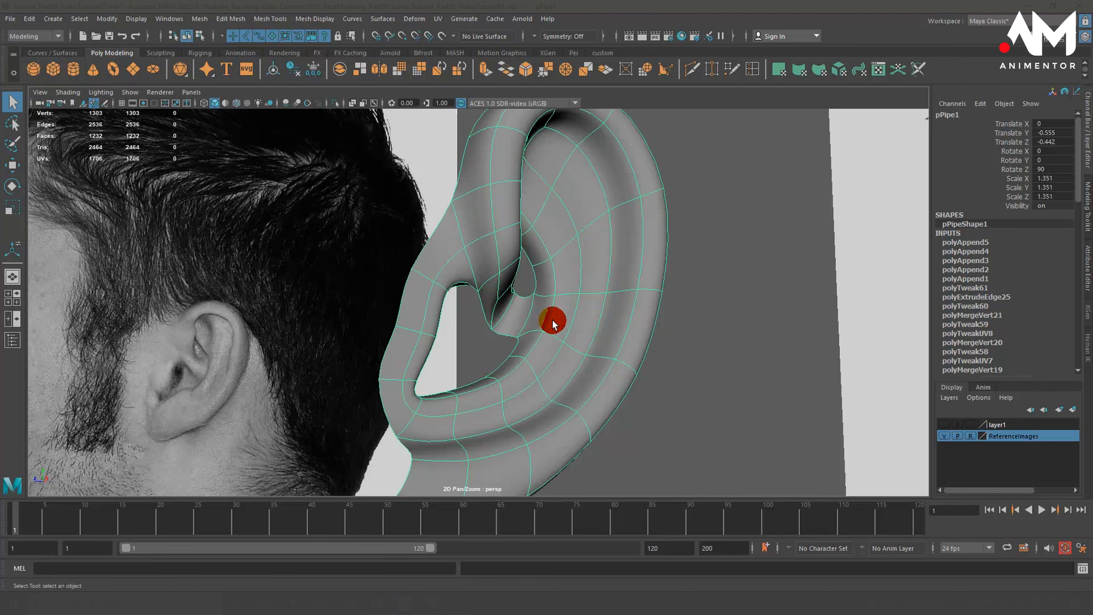
key("space")
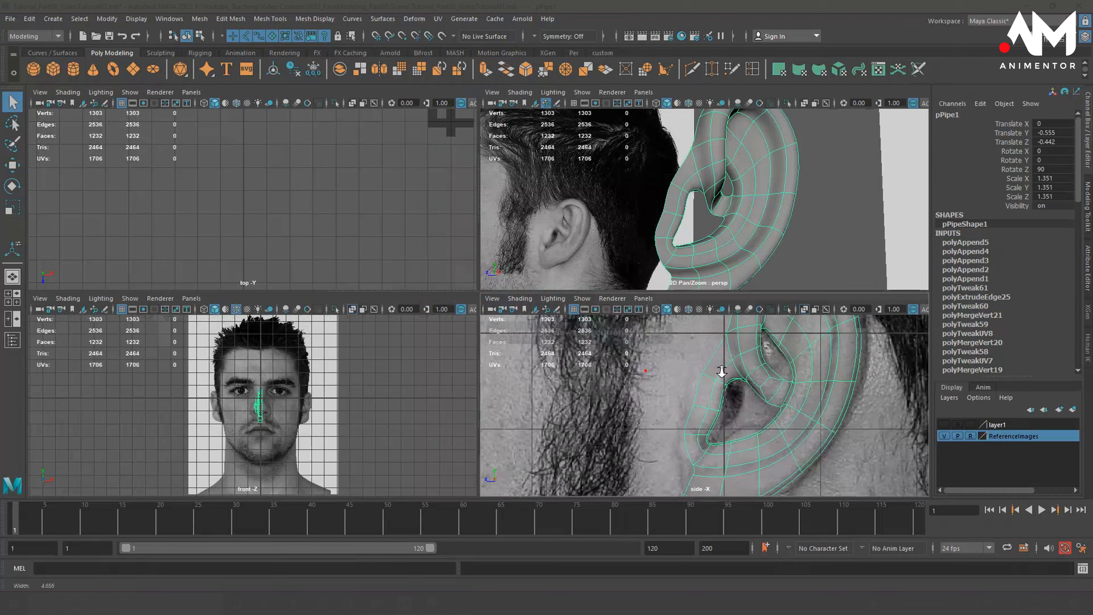
key("space")
left_click_drag(689, 305, 532, 324, "alt")
key("1")
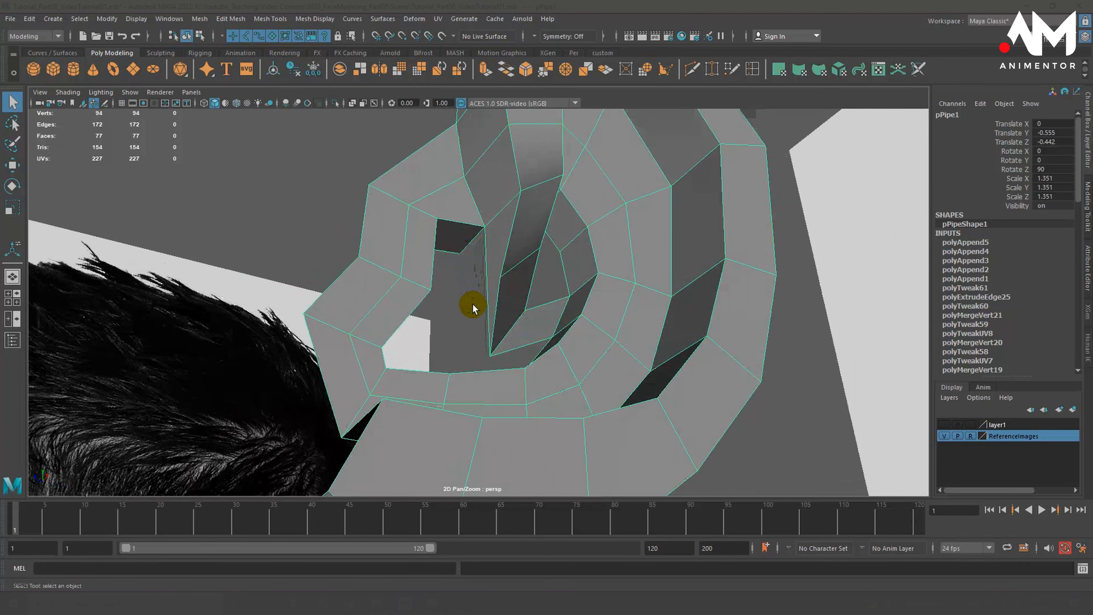
left_click_drag(551, 373, 558, 310, "alt")
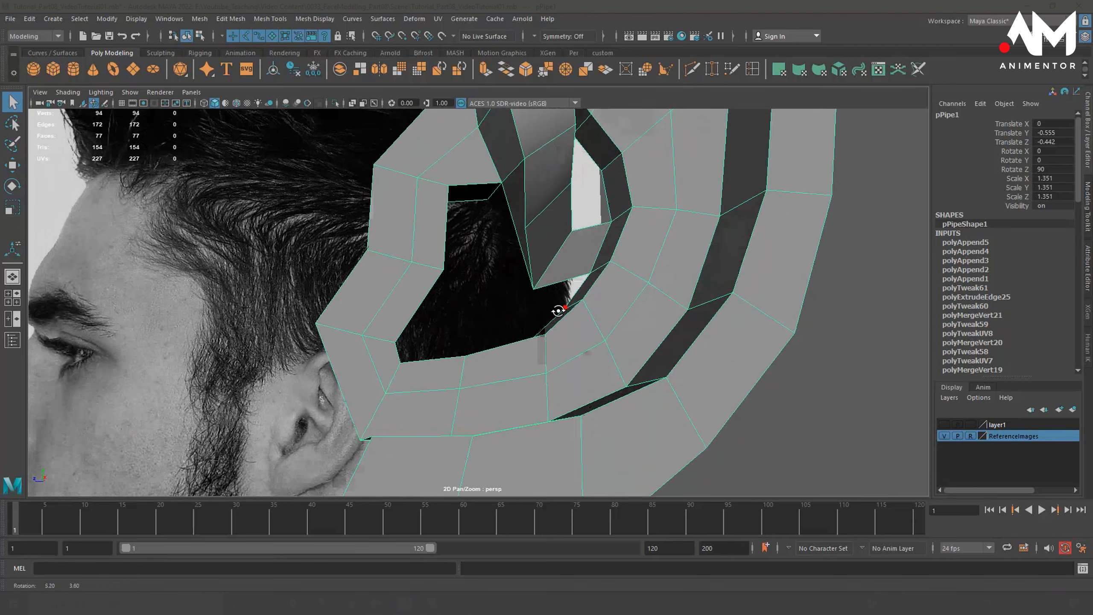
left_click_drag(494, 207, 463, 208, "alt")
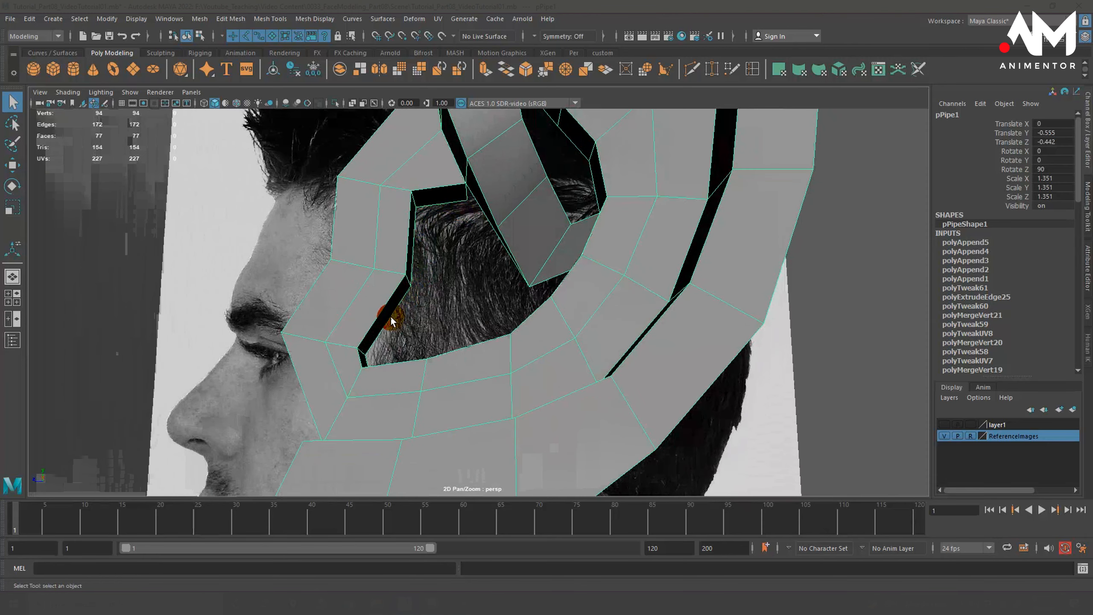
left_click_drag(391, 315, 409, 403, "alt")
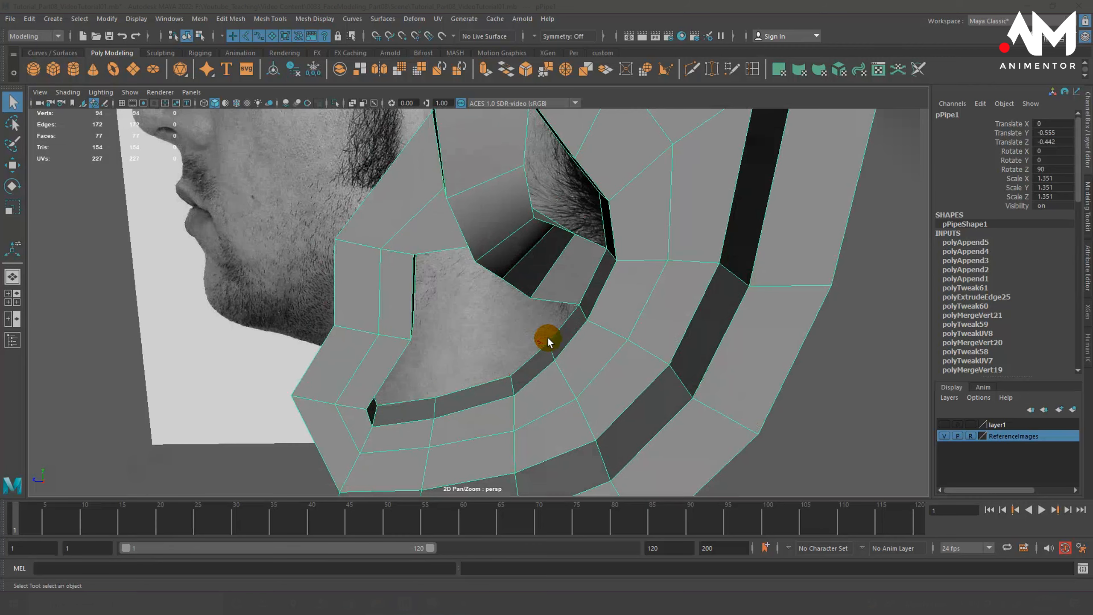
left_click_drag(548, 341, 534, 237, "alt")
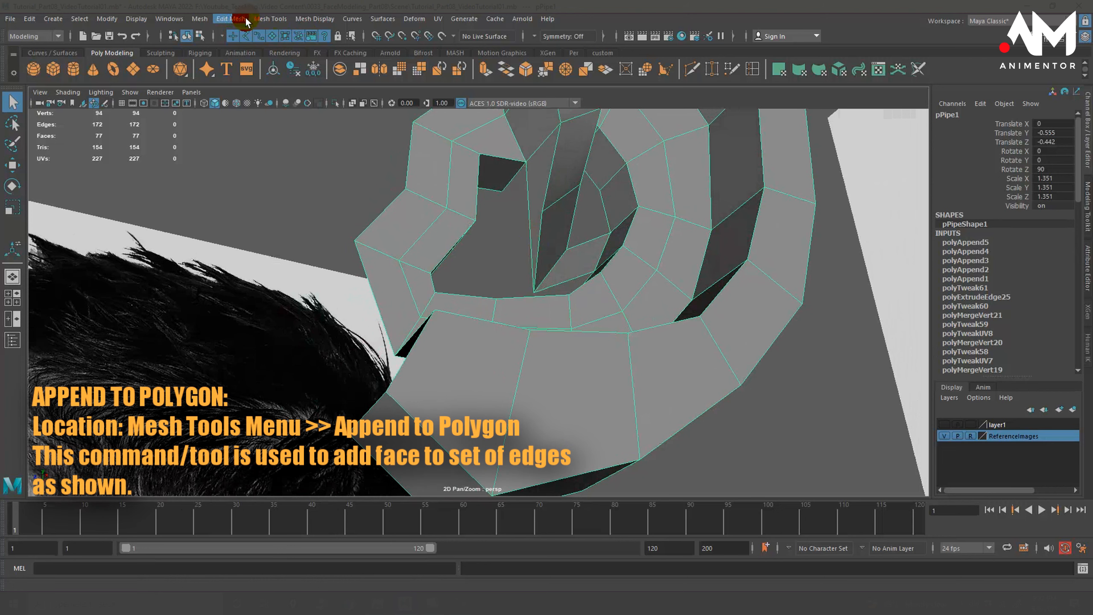
Append a triangular face between the two border edges at the upper side of the ear-canal opening, down to the fold's tip
left_click(268, 19)
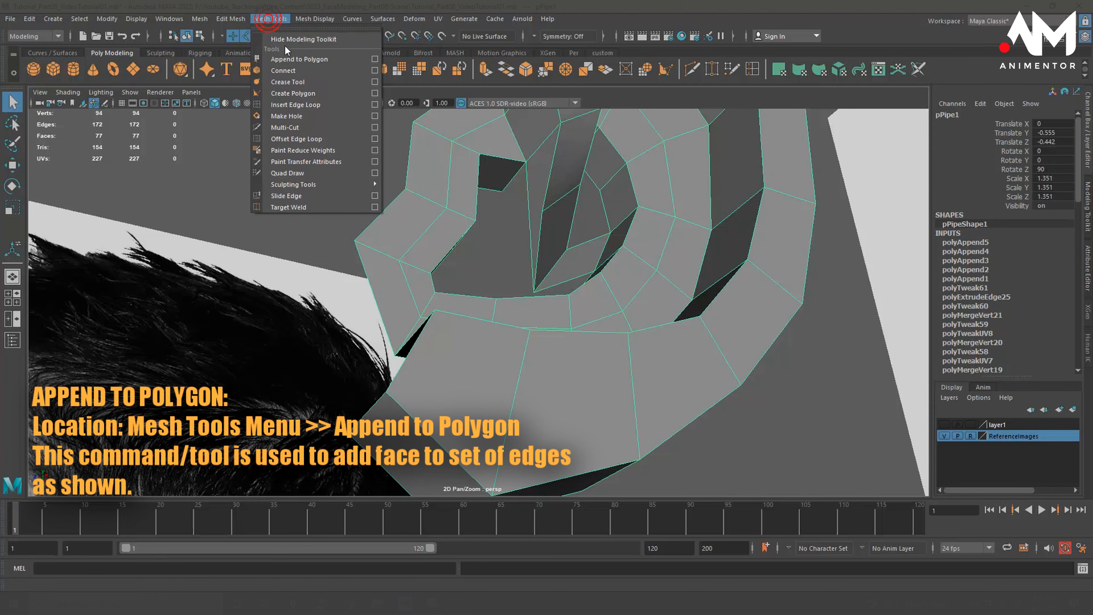
left_click(312, 62)
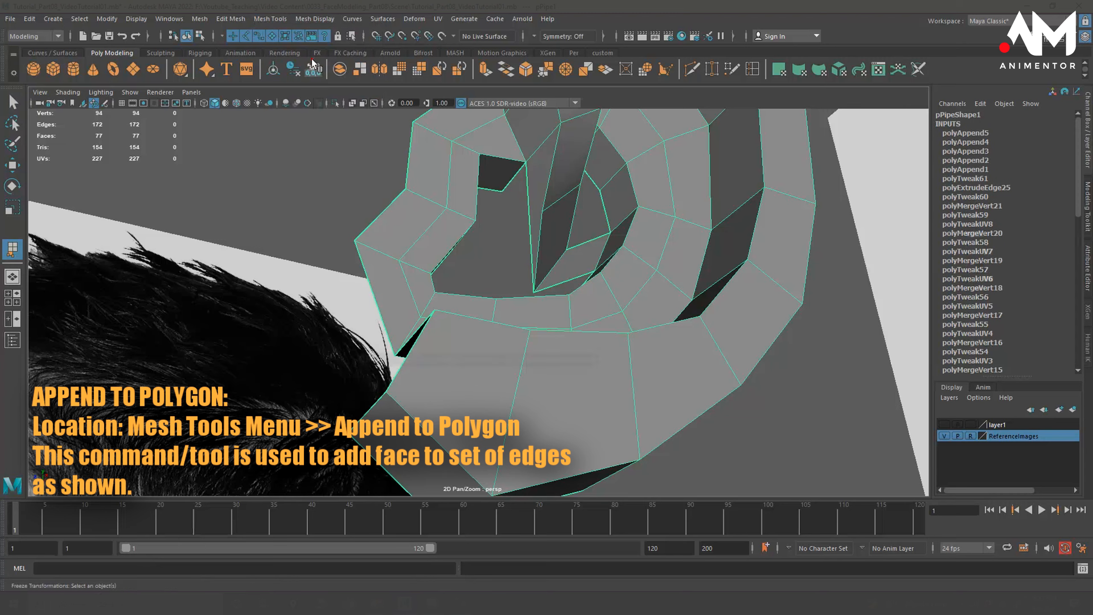
left_click_drag(481, 176, 531, 234, "alt")
left_click(511, 182)
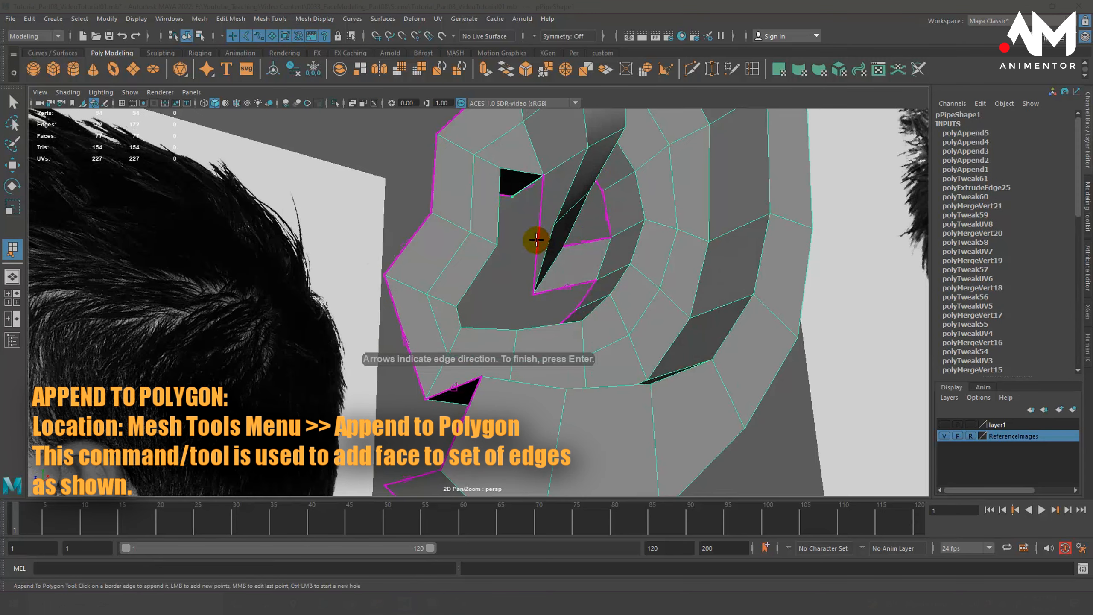
left_click(537, 240)
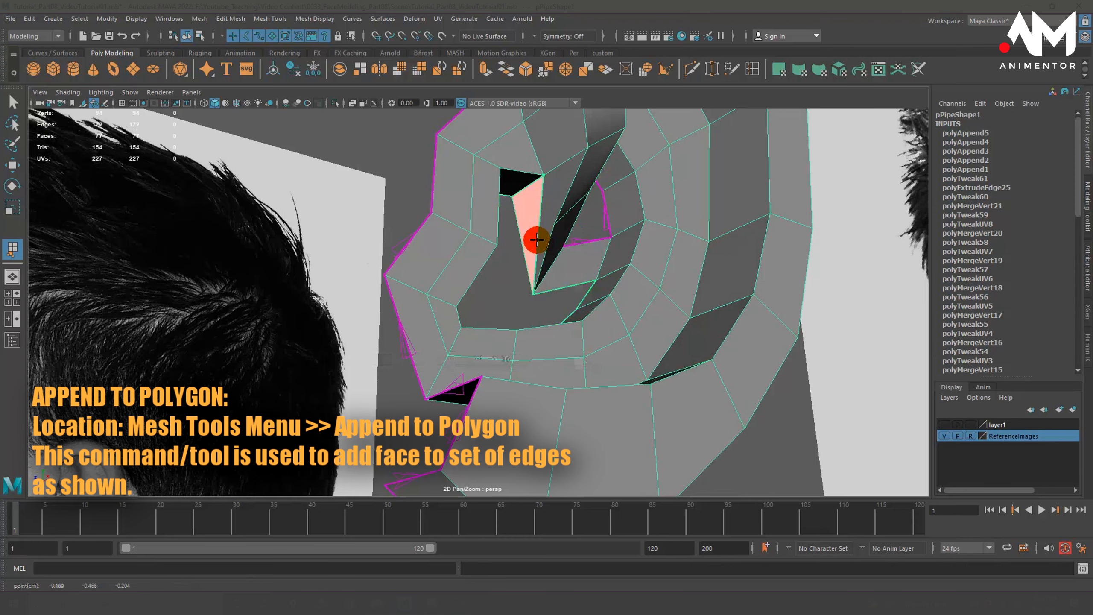
key("Return")
Append a second triangular face between the fold's lower border edge and the adjoining edge of the concha wall
left_click_drag(538, 238, 532, 243, "alt")
middle_click_drag(532, 243, 523, 220, "alt")
left_click_drag(523, 219, 555, 225, "alt")
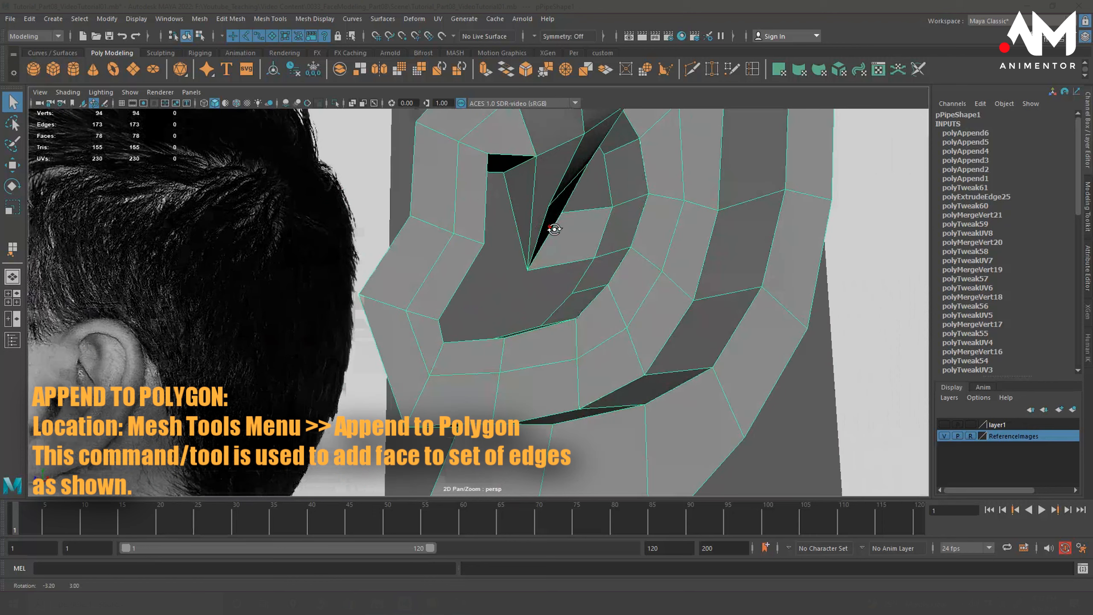
left_click(275, 17)
left_click(282, 61)
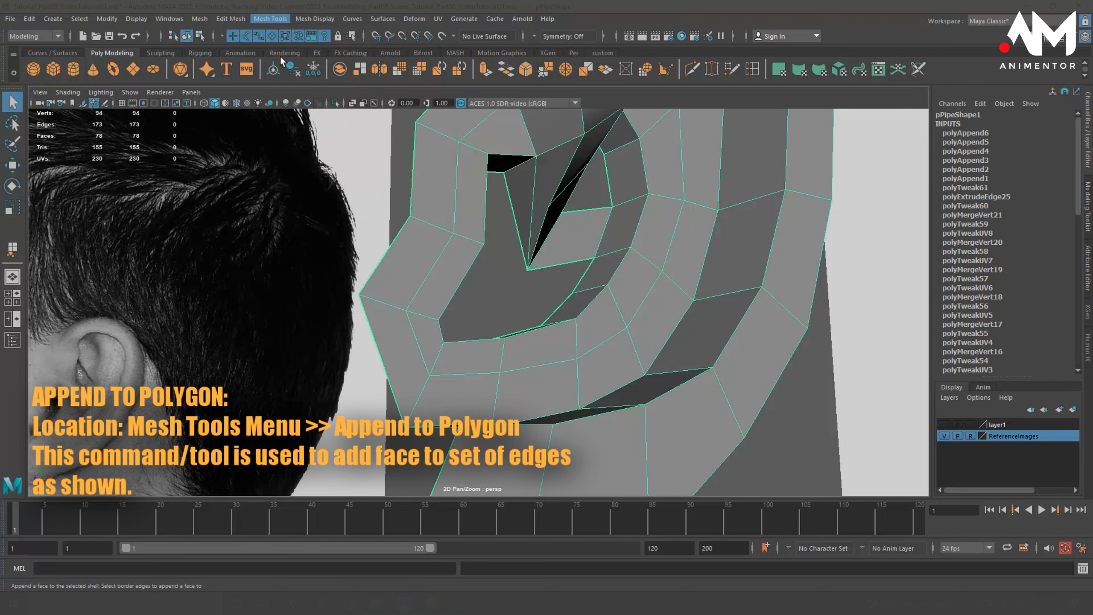
left_click_drag(434, 219, 444, 227, "alt")
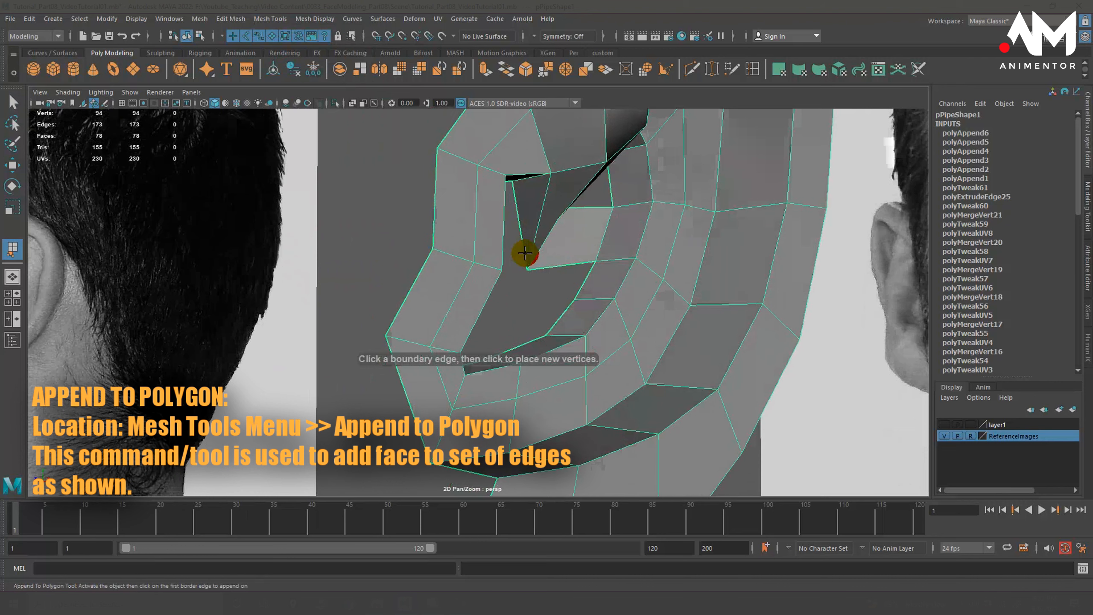
left_click(557, 265)
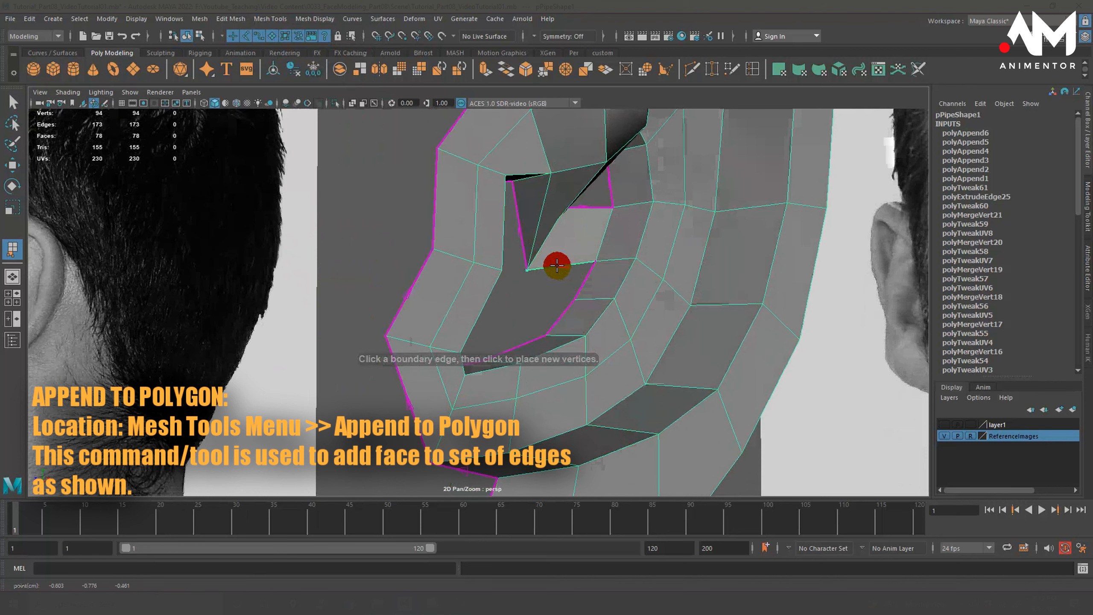
left_click(582, 283)
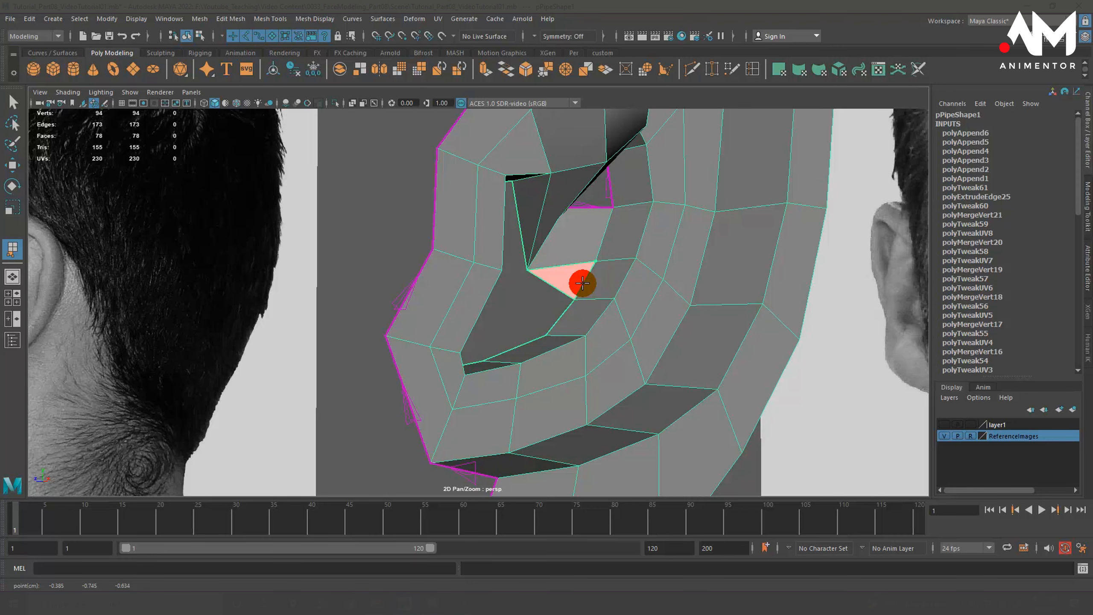
key("Return")
Switch to edge selection and select the whole border edge loop around the ear-canal opening
left_click_drag(582, 284, 542, 268, "alt")
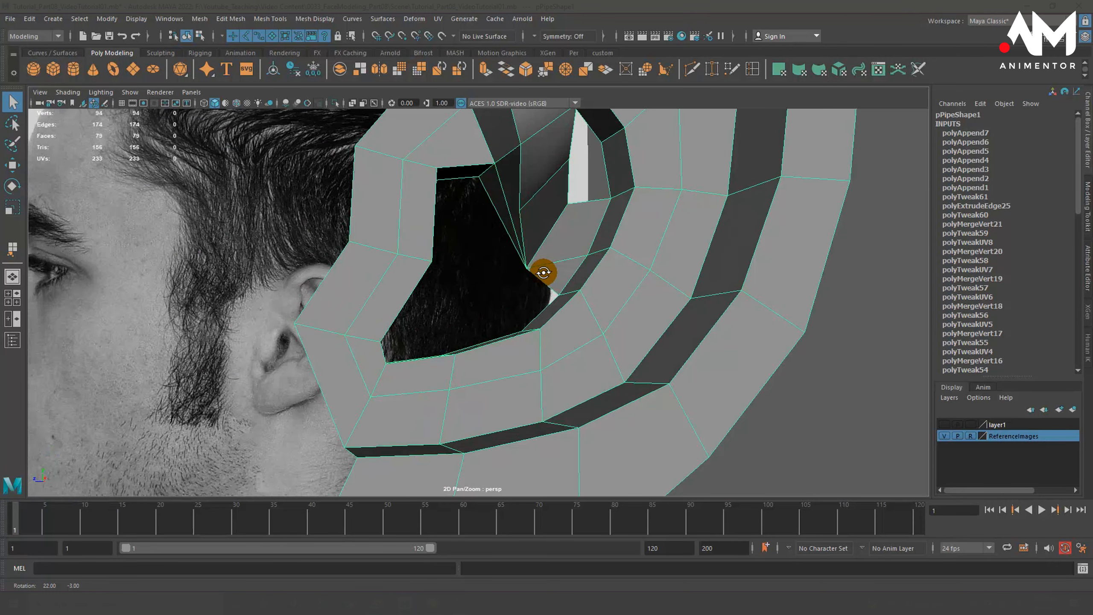
right_click_drag(586, 263, 507, 284, "alt")
left_click_drag(506, 284, 502, 283, "alt")
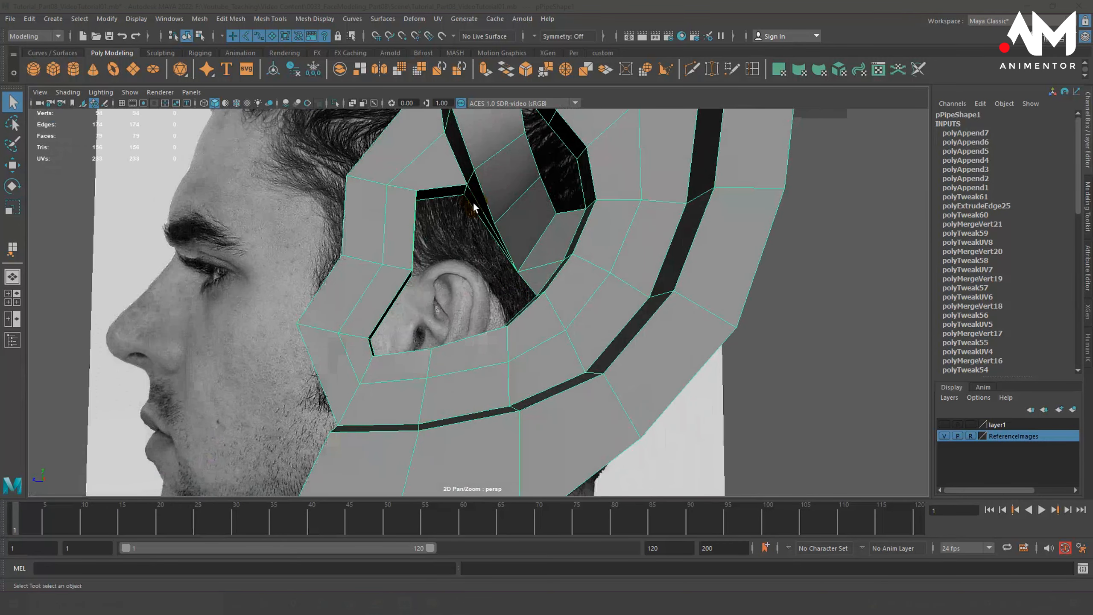
left_click_drag(390, 357, 368, 381, "alt")
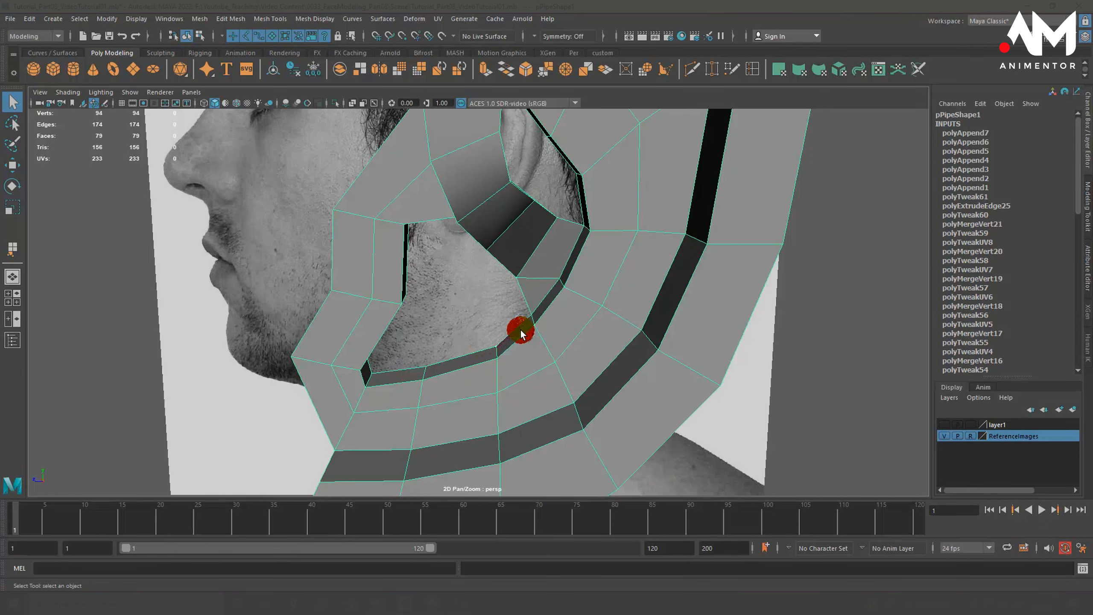
left_click_drag(520, 328, 548, 303, "alt")
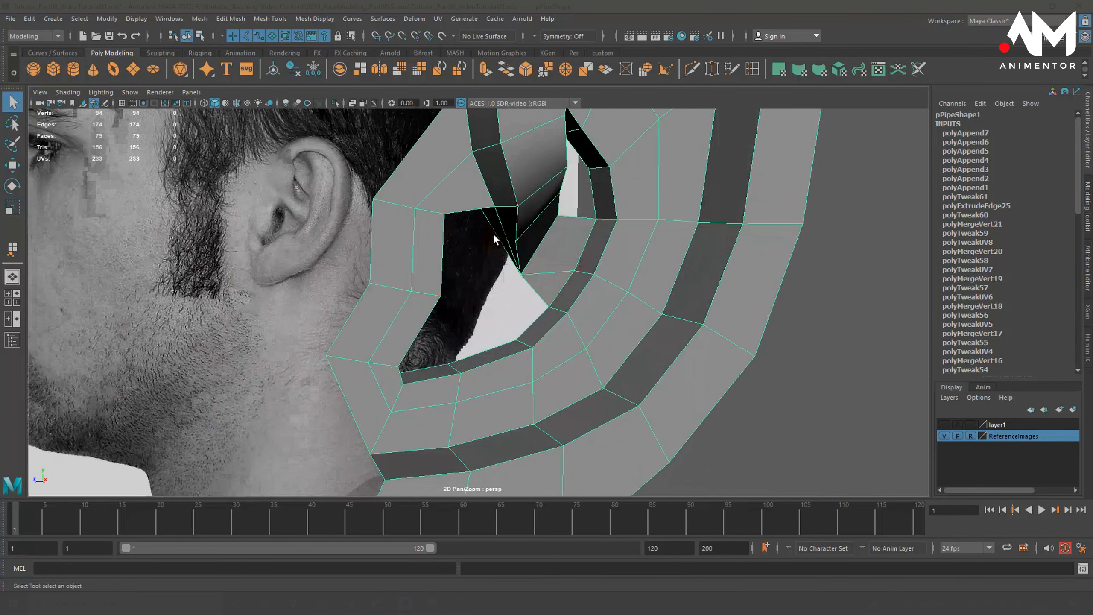
left_click_drag(493, 233, 403, 199, "alt")
left_click_drag(403, 249, 444, 216, "alt")
right_click_drag(438, 193, 437, 153)
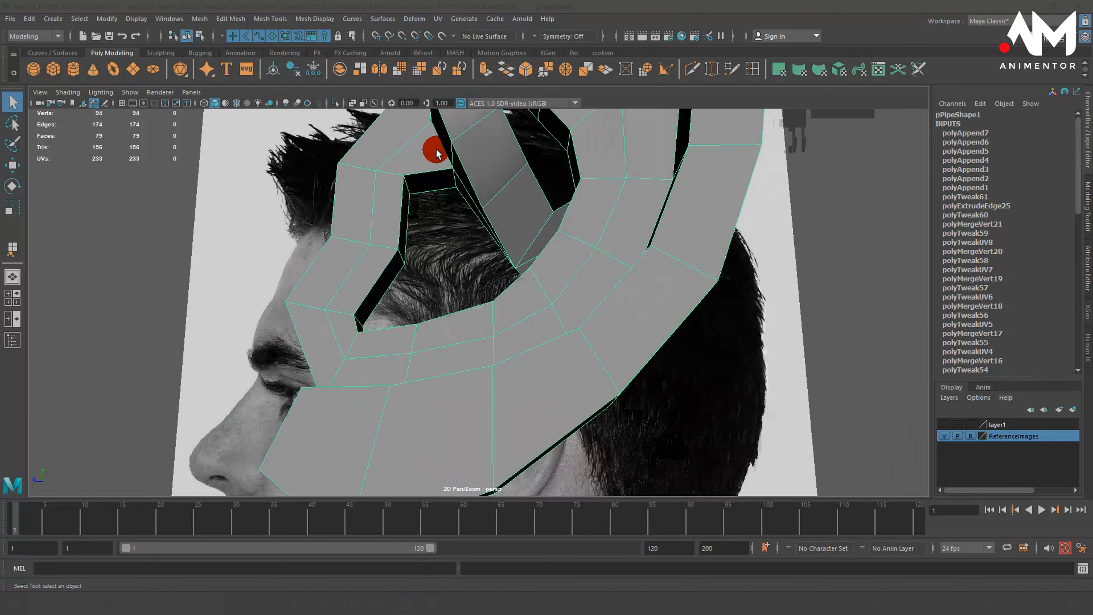
double_click(428, 192)
mouse_move(444, 262)
left_mouse_down("alt")
mouse_move(444, 254)
mouse_move(474, 284)
mouse_move(432, 283)
mouse_move(427, 272)
mouse_move(459, 261)
mouse_move(468, 275)
mouse_move(443, 267)
mouse_move(427, 276)
mouse_move(453, 279)
left_mouse_up("alt")
Turn on smooth preview and compare the selected ear-canal border loop with the reference photo in the side view
key("3")
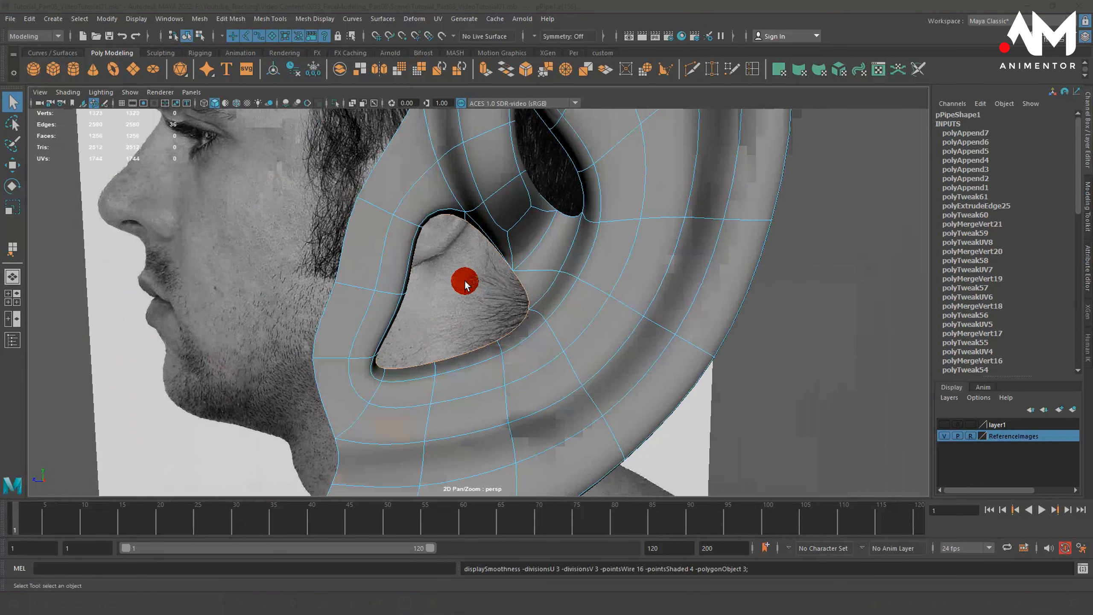
key("space")
key("space")
scroll(602, 312, "down", 3)
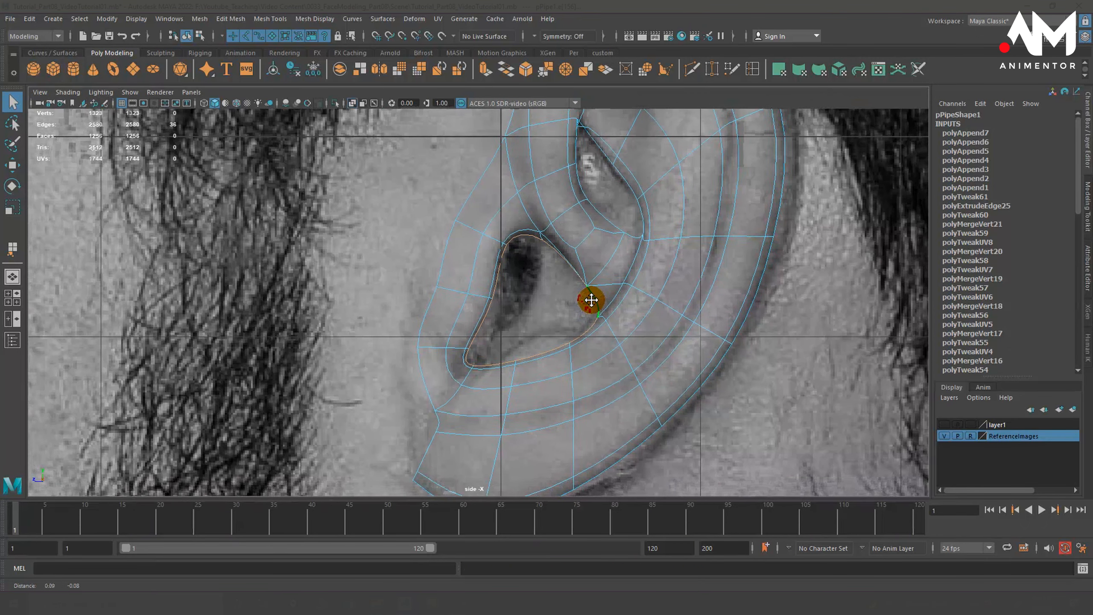
scroll(534, 263, "up", 3)
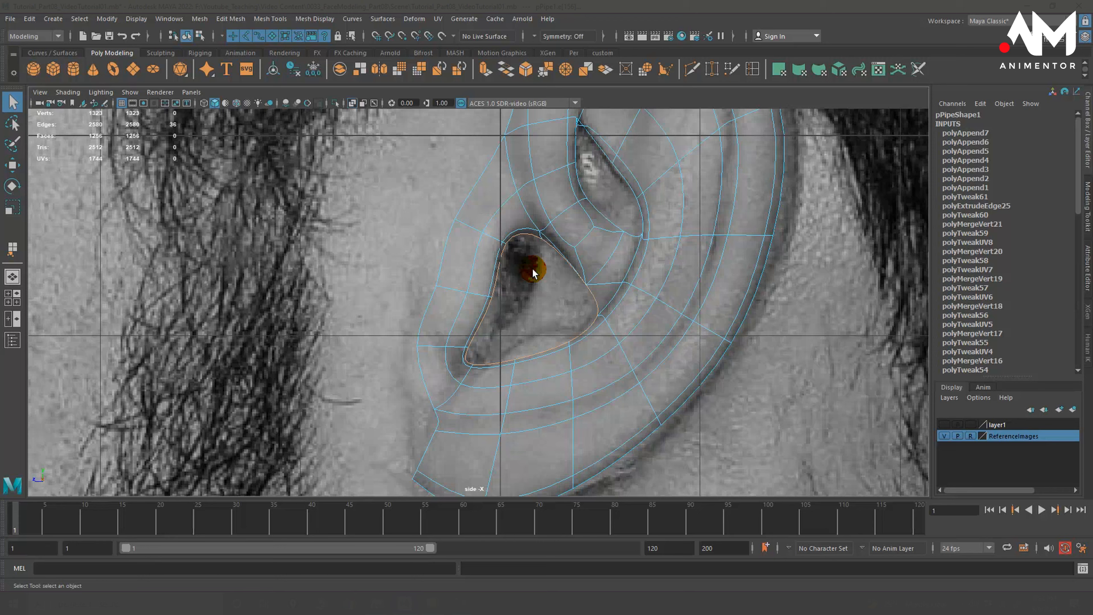
Extrude the ear-canal border edge loop and scale the new edges uniformly slightly inward
key("ctrl+e")
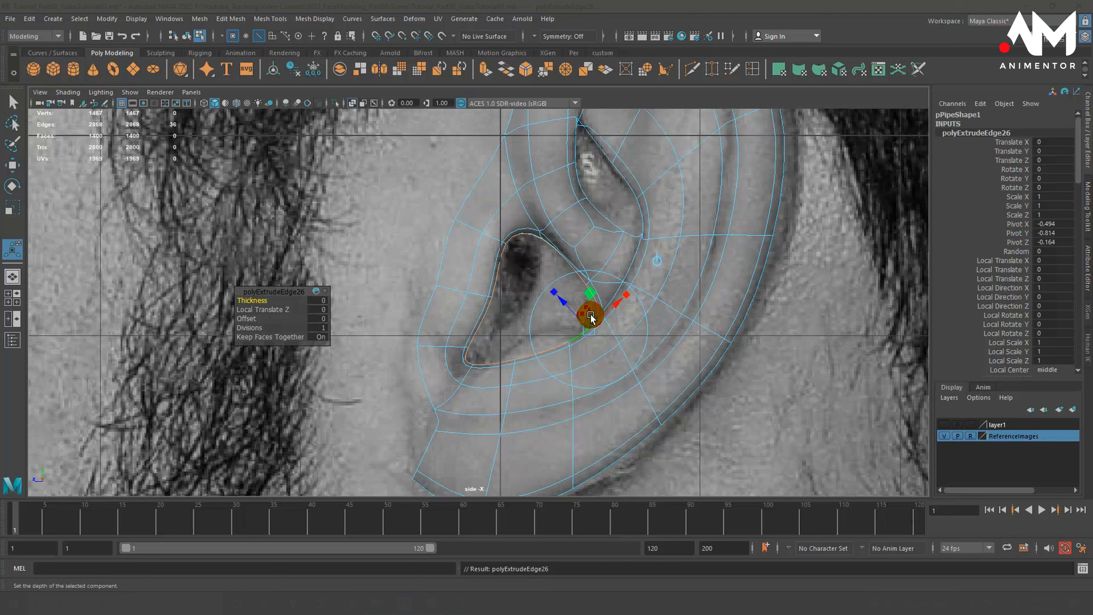
key("r")
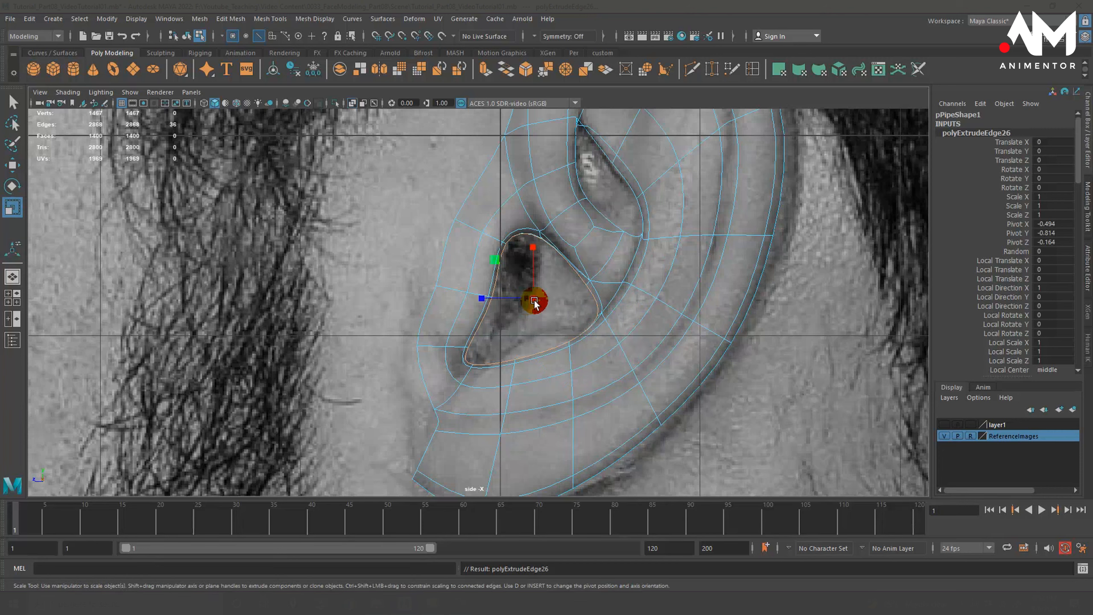
left_click_drag(535, 302, 525, 310)
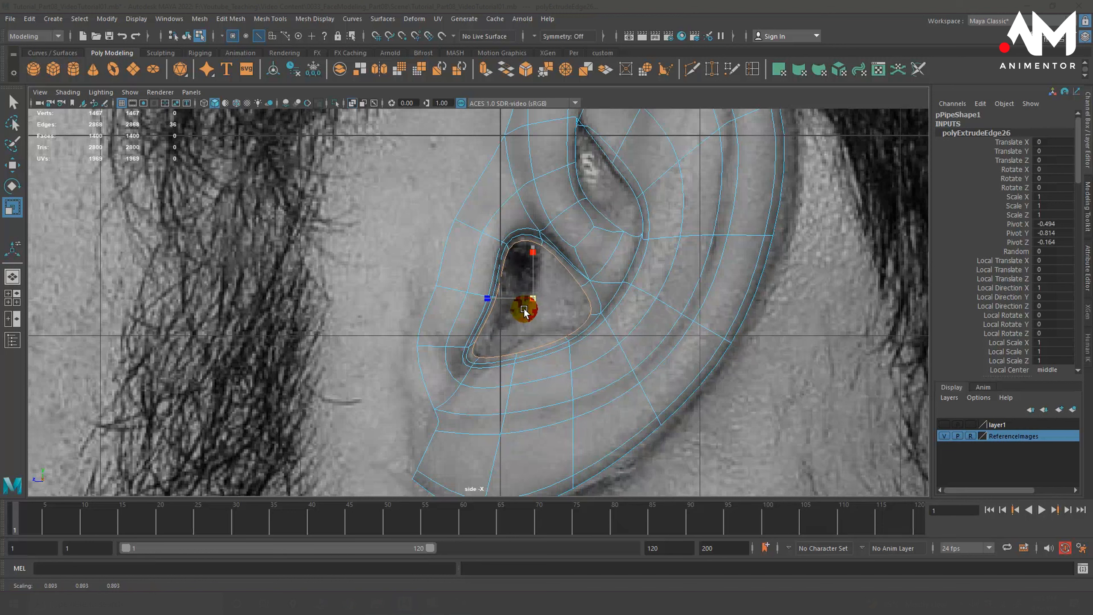
left_click_drag(524, 309, 525, 309)
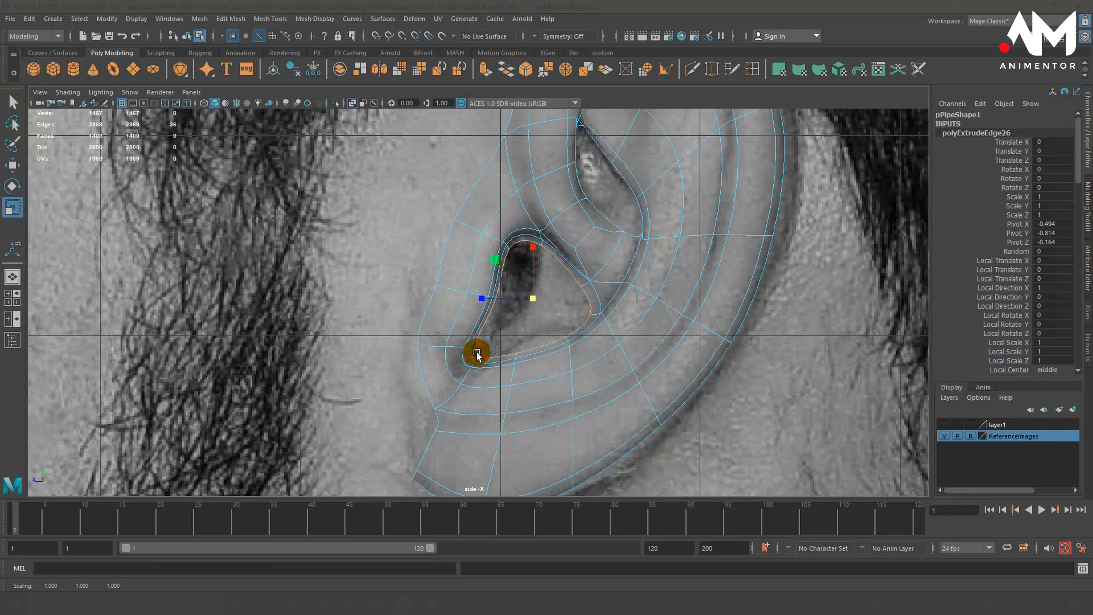
Select the border edge at the opening's lower front corner and move it inward and up toward the canal outline
right_click_drag(475, 352, 473, 246)
left_click(480, 372)
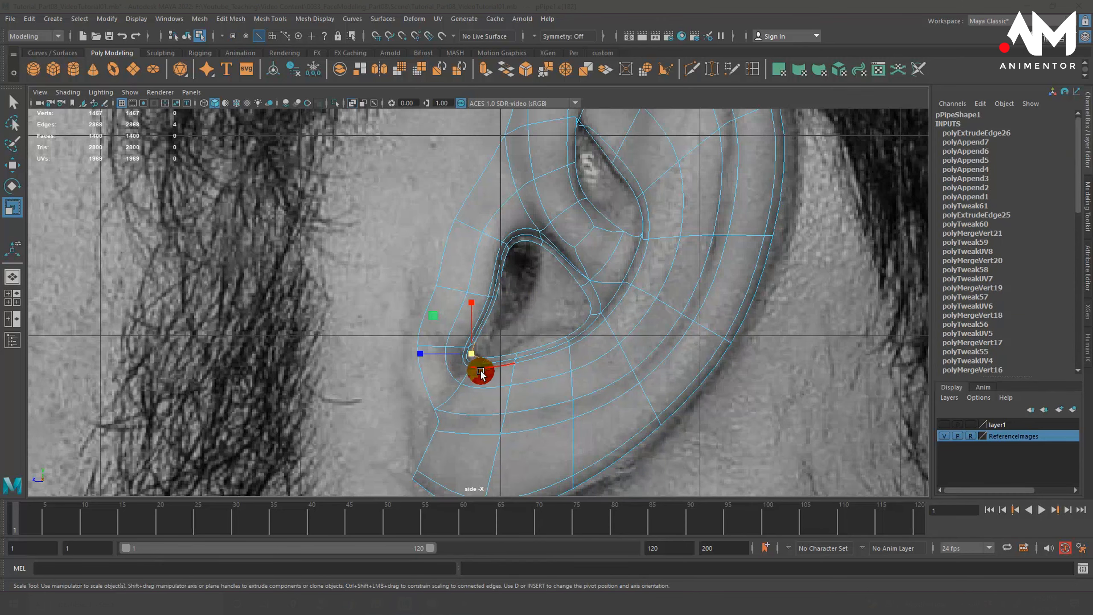
key("space")
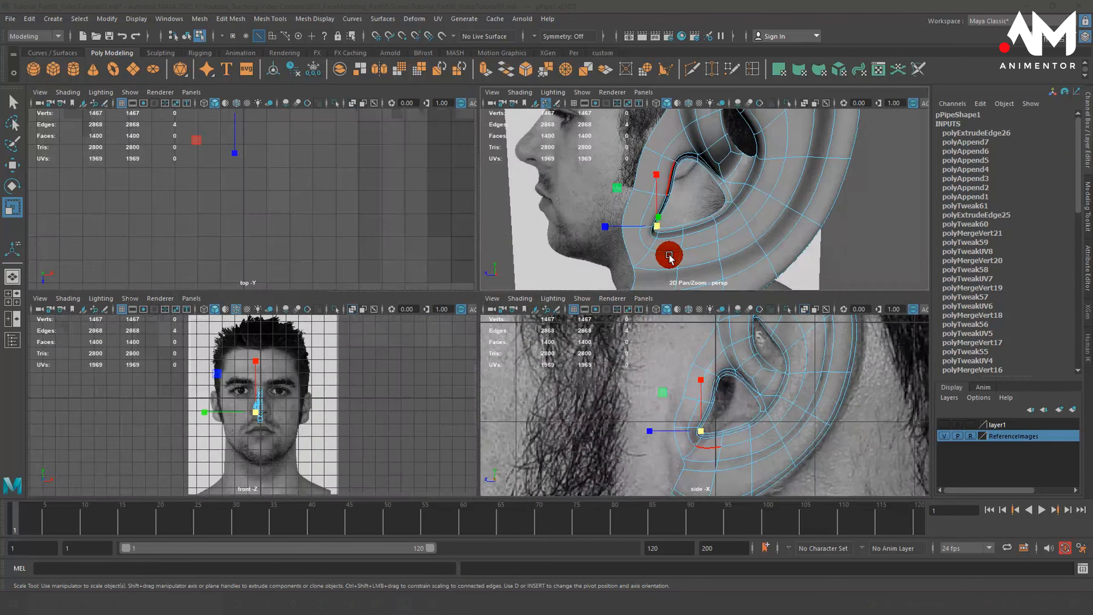
key("space")
left_click_drag(637, 283, 601, 281, "alt")
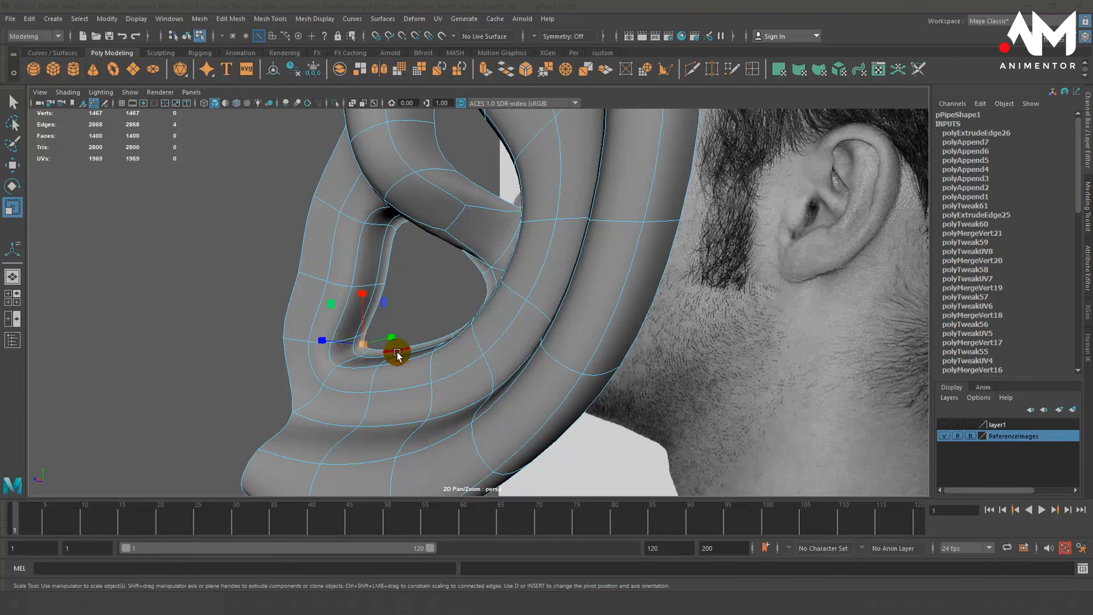
key("space")
key("space")
scroll(471, 381, "up", 3)
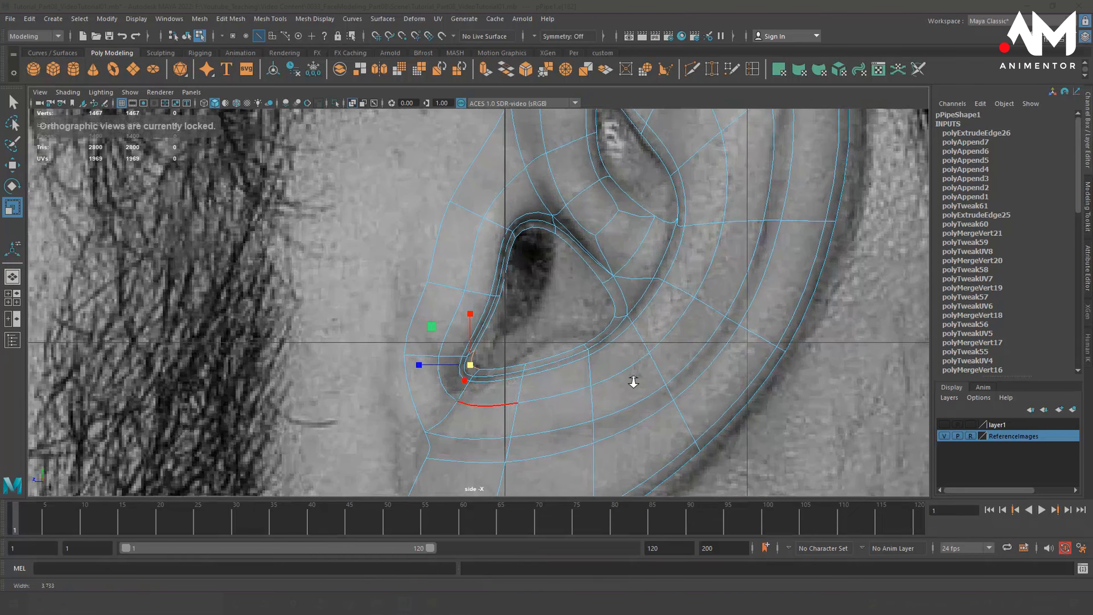
key("w")
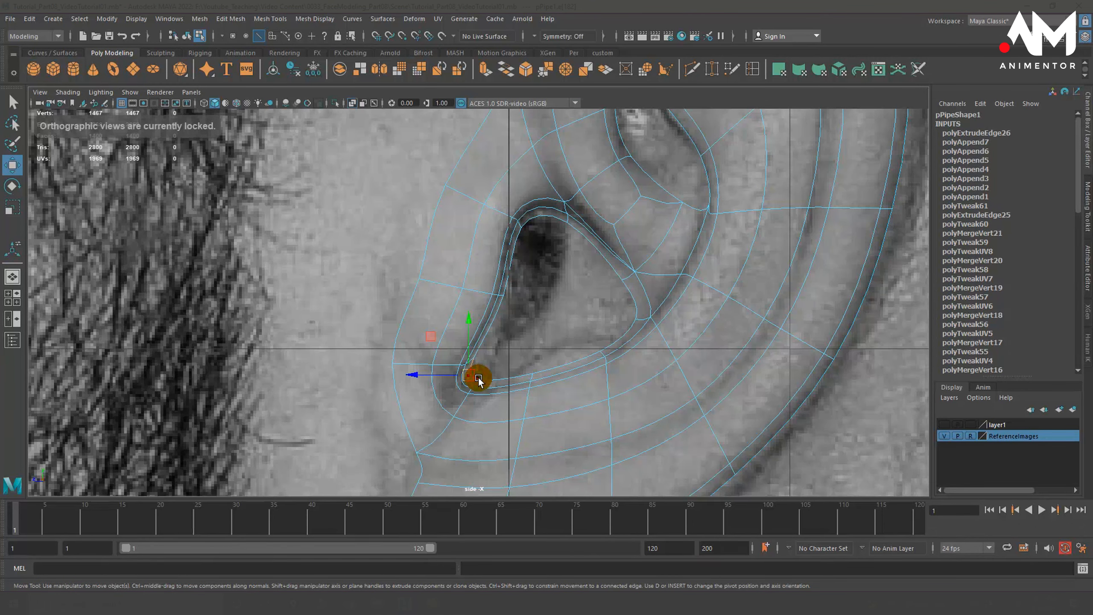
left_click_drag(470, 375, 481, 369)
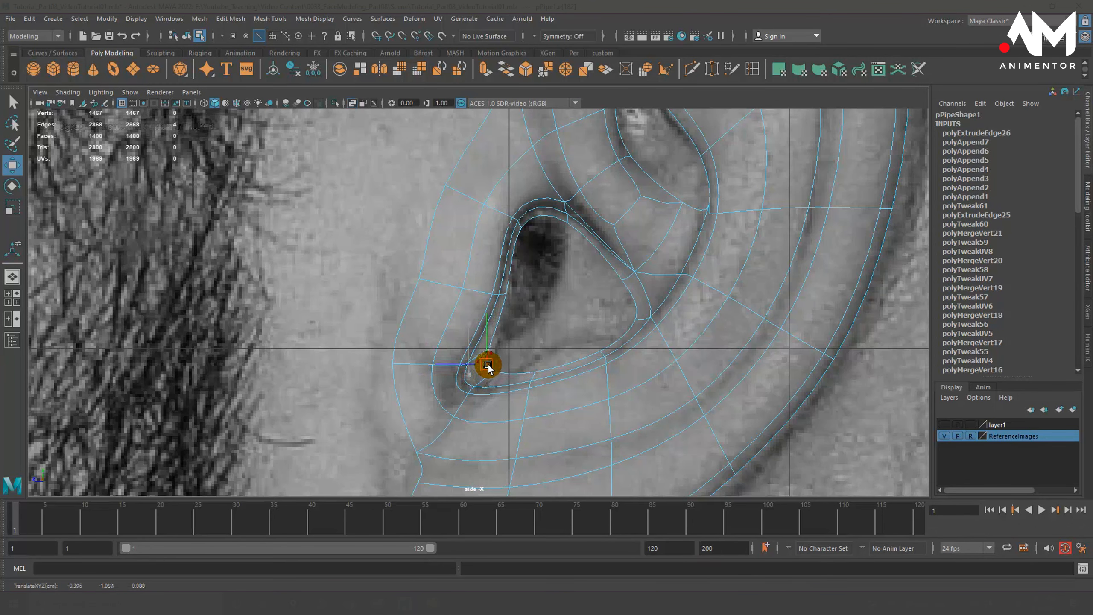
Raise the adjoining lower border edge slightly and undo the trial move of the edge beside it
left_click(518, 374)
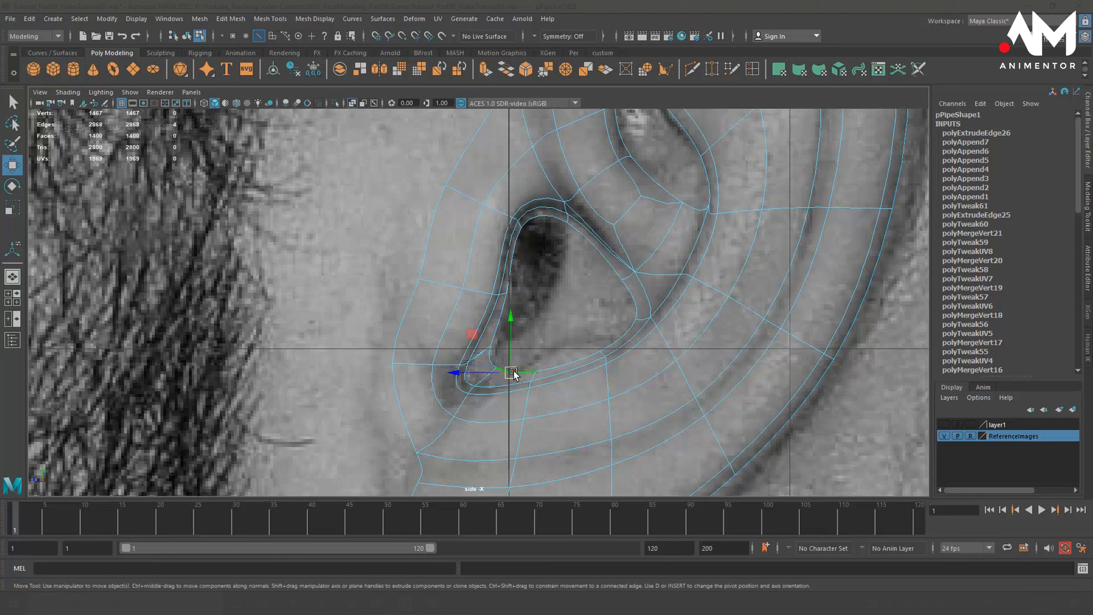
left_click_drag(513, 376, 515, 370)
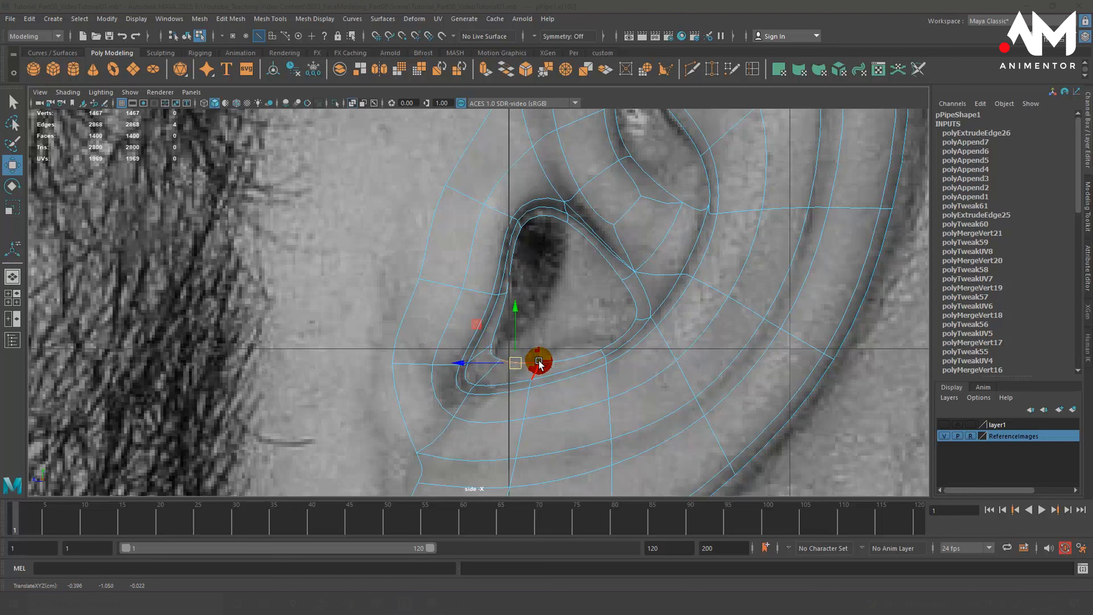
left_click_drag(566, 363, 566, 349)
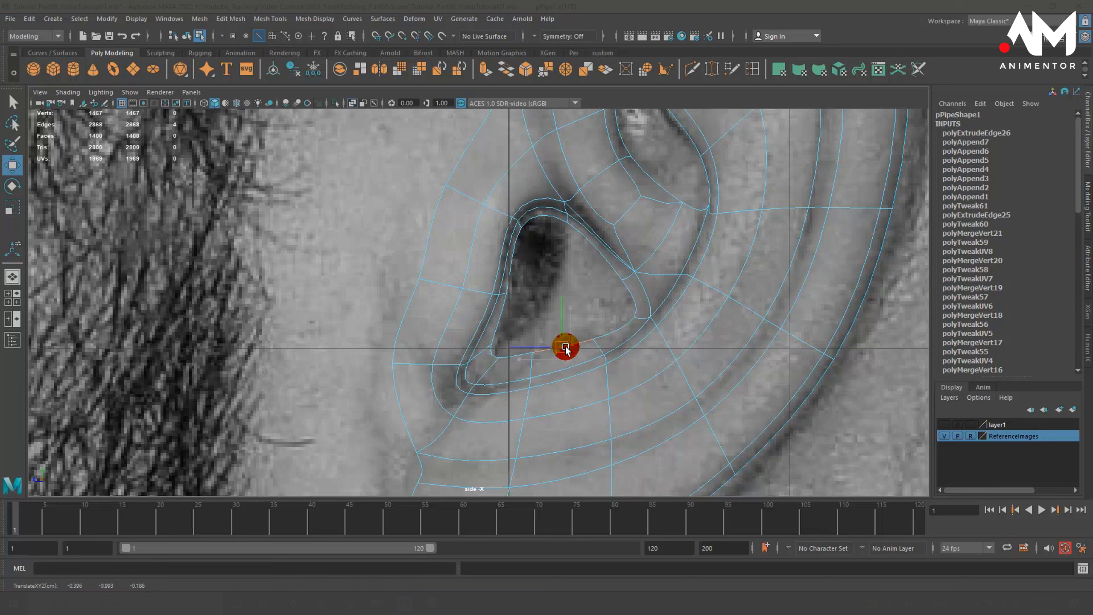
key("ctrl+z")
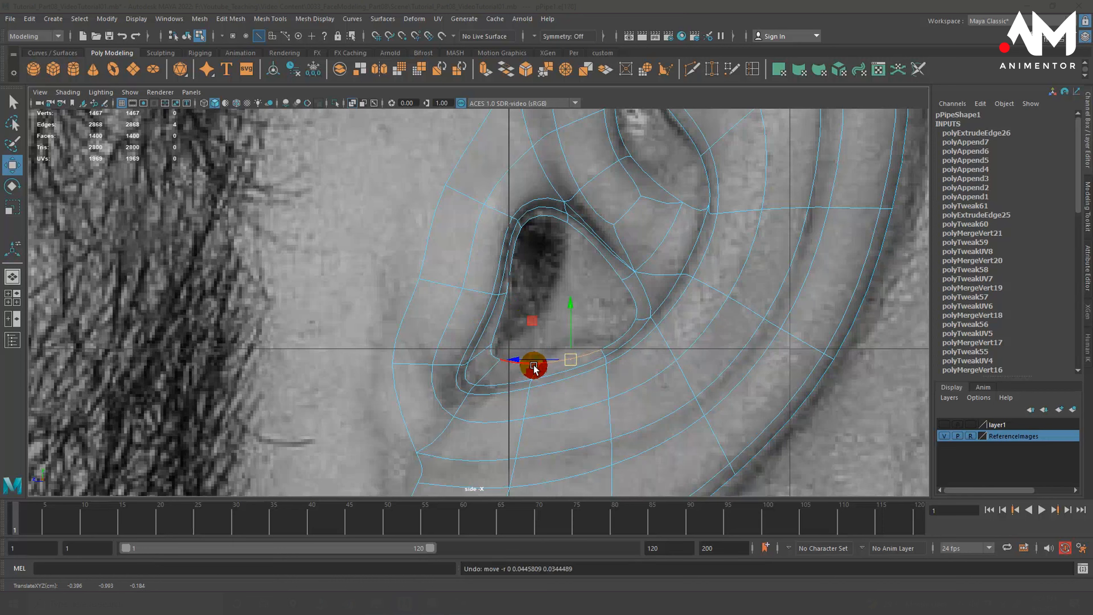
Switch to vertex selection and move the opening's lower border vertex up toward the dark canal shape in the reference
right_click_drag(539, 291, 488, 291)
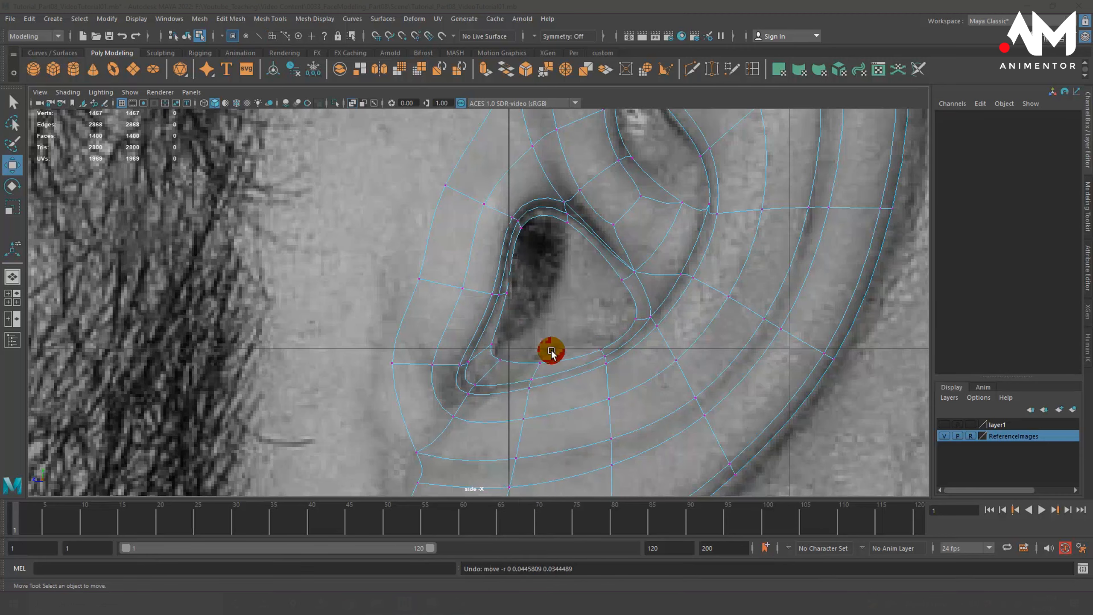
left_click(541, 363)
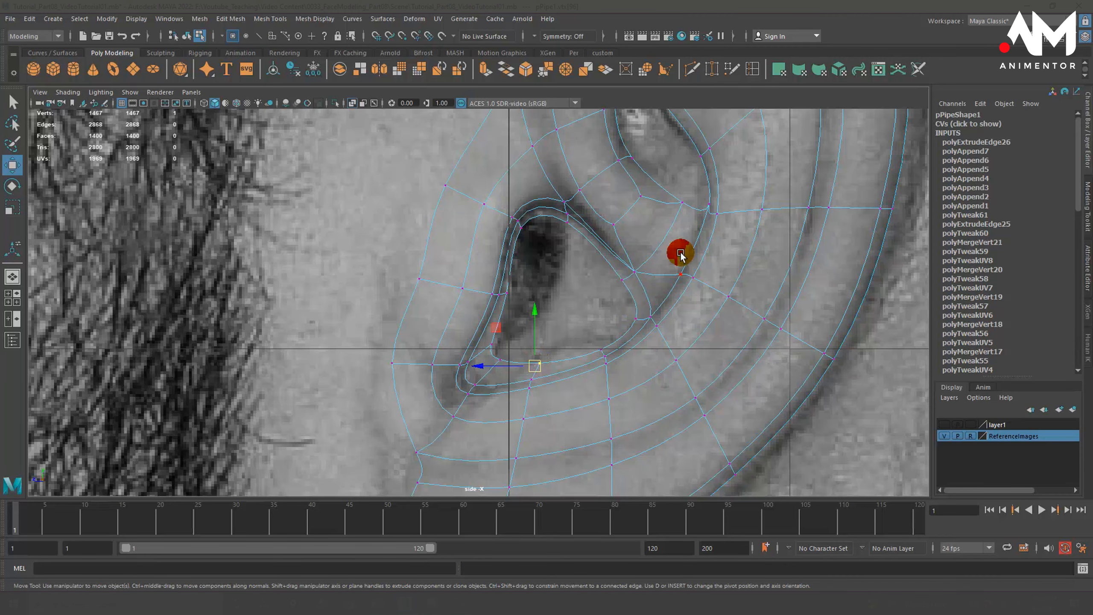
left_click_drag(683, 252, 698, 288, "alt")
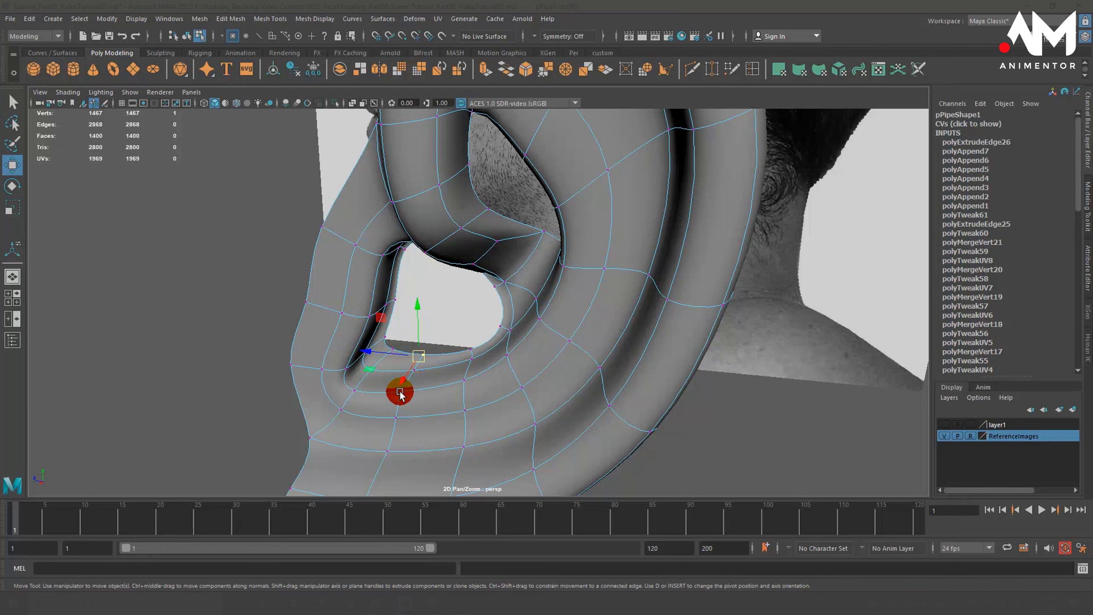
key("space")
key("space")
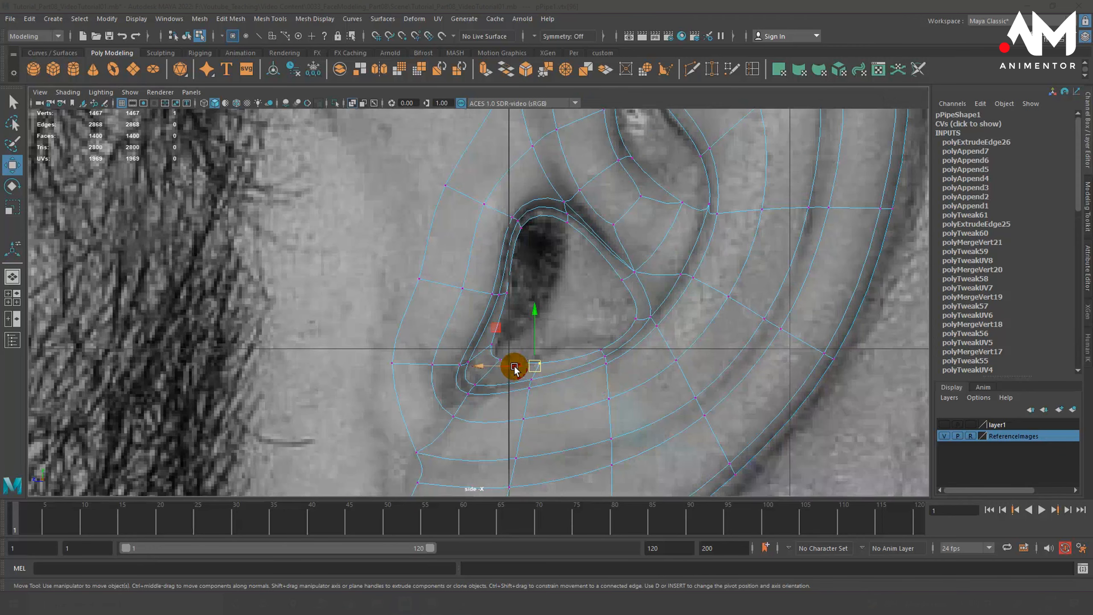
left_click_drag(517, 366, 523, 331)
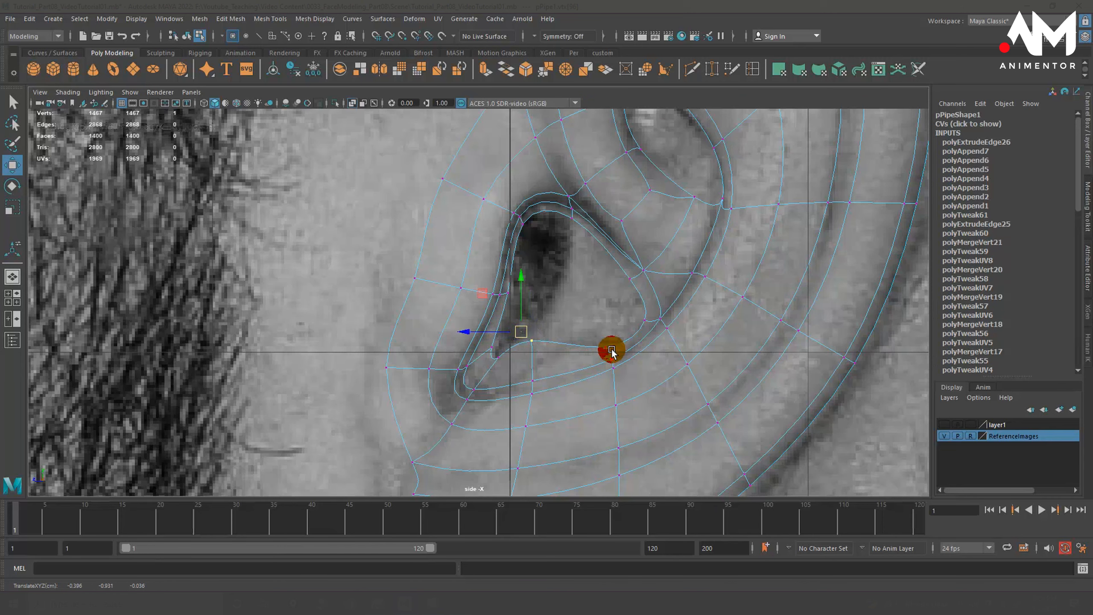
Move the remaining rear border vertices inward in the side view so the opening follows the reference's narrow dark canal outline
left_click_drag(608, 346, 526, 339)
left_click(636, 314)
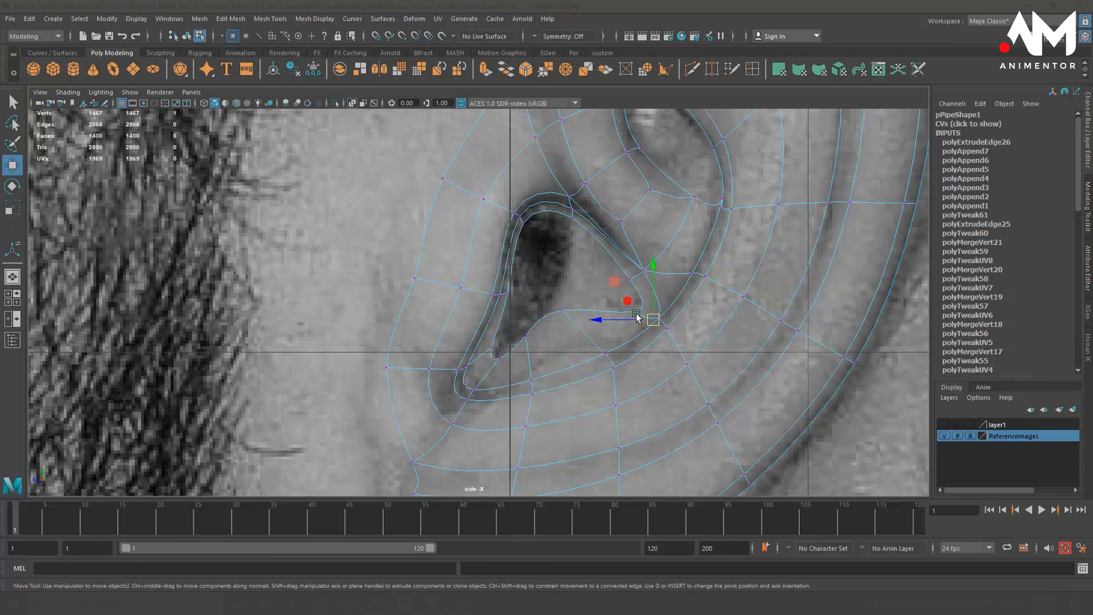
left_click_drag(573, 283, 573, 282)
left_click_drag(653, 319, 554, 279)
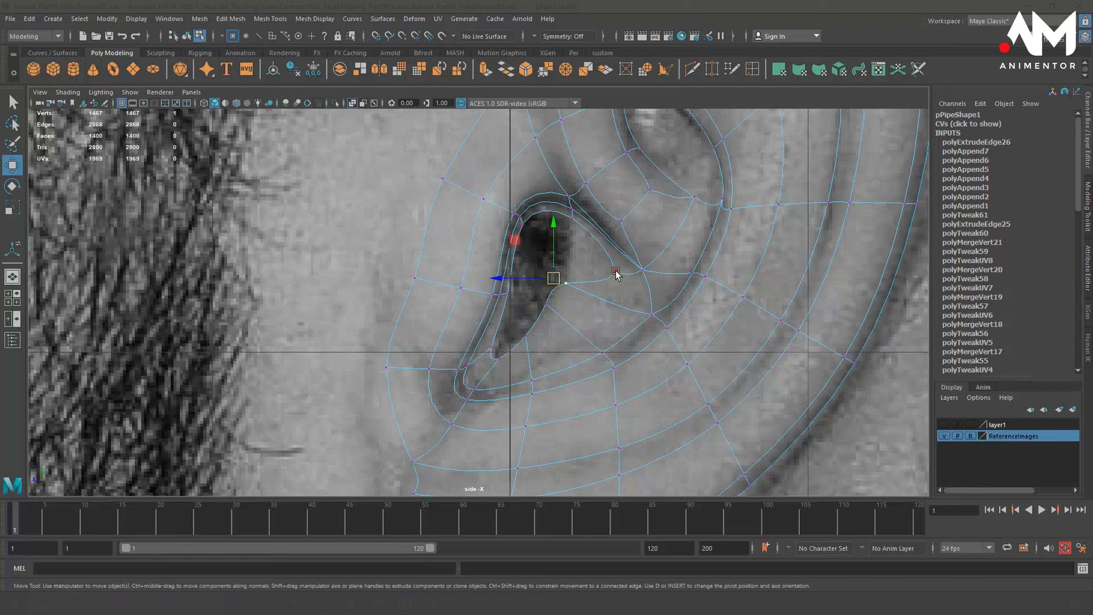
left_click_drag(636, 285, 530, 341)
left_click(558, 278)
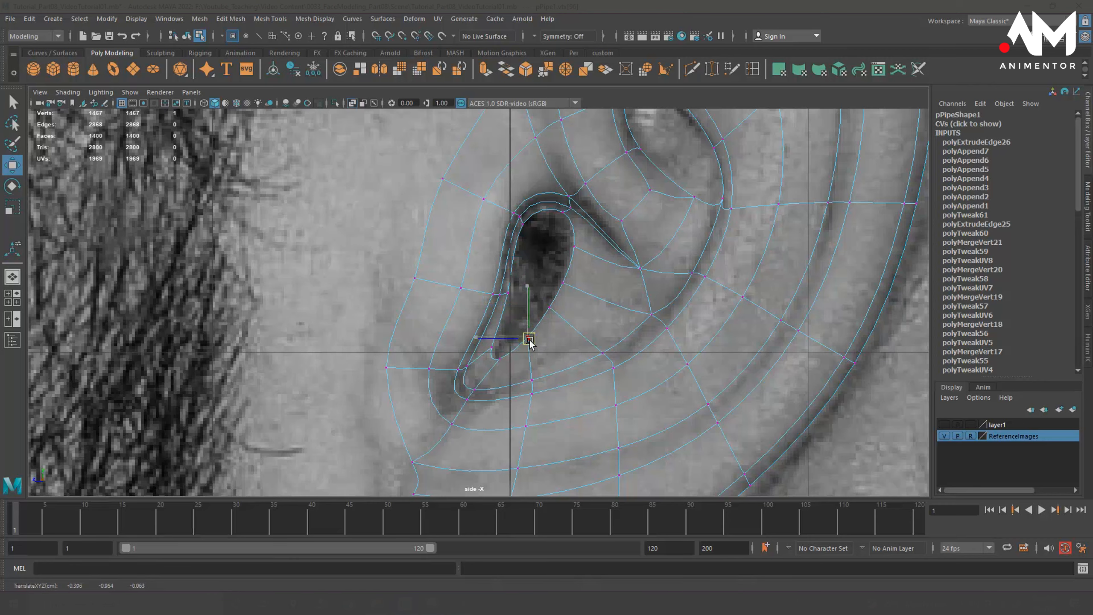
Return to the perspective view and inspect the depth of the rear vertices around the narrowed ear-canal opening
key("space")
key("space")
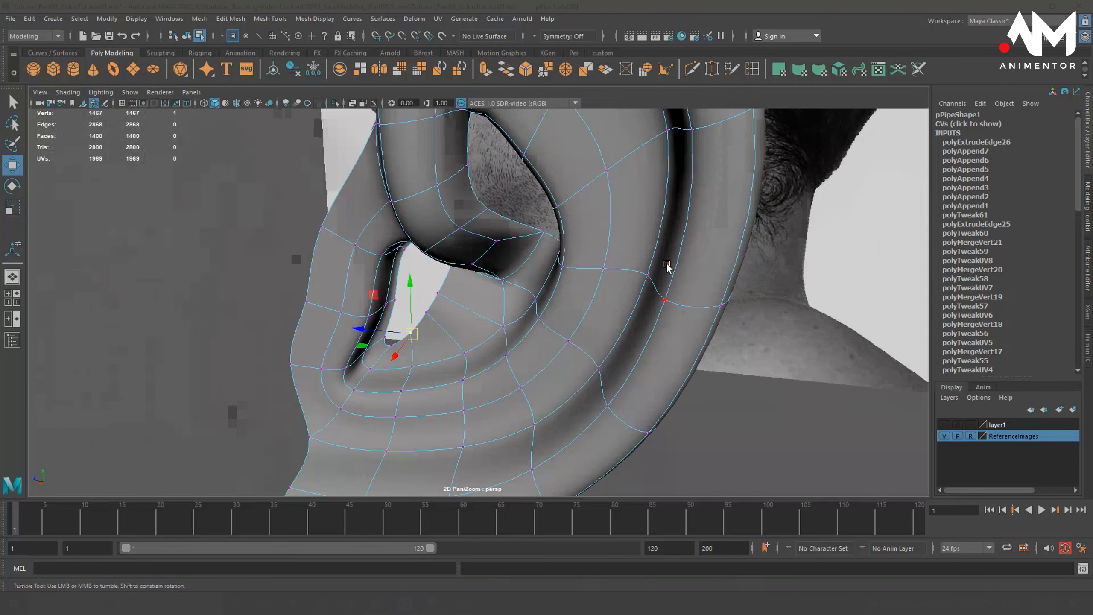
left_click_drag(668, 266, 526, 273, "alt")
left_click(474, 251)
left_click_drag(526, 275, 482, 310, "alt")
left_click(494, 276)
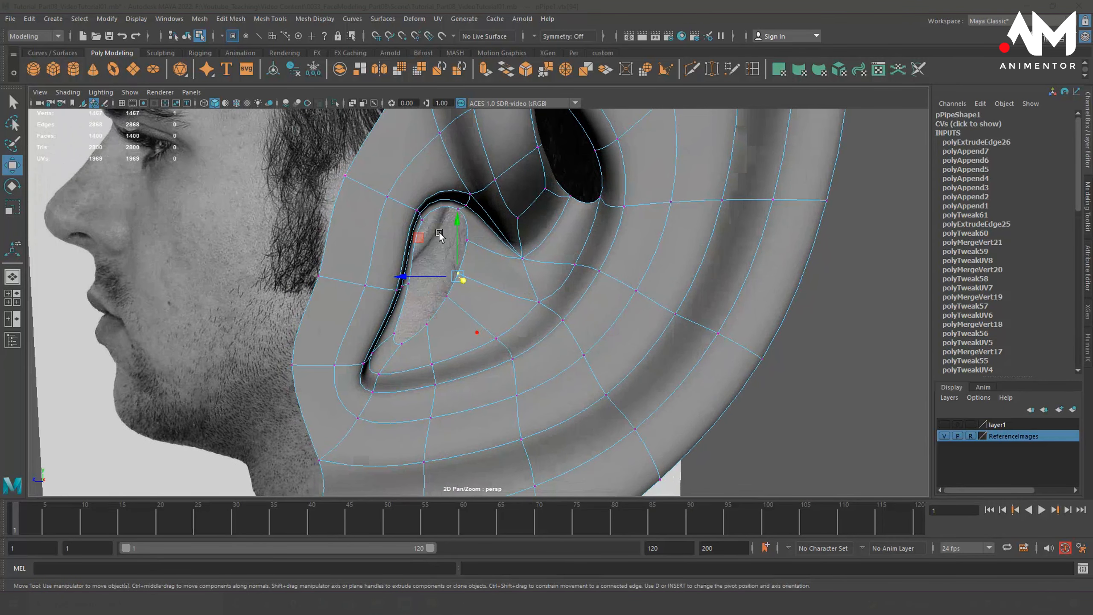
left_click_drag(443, 216, 430, 206, "alt")
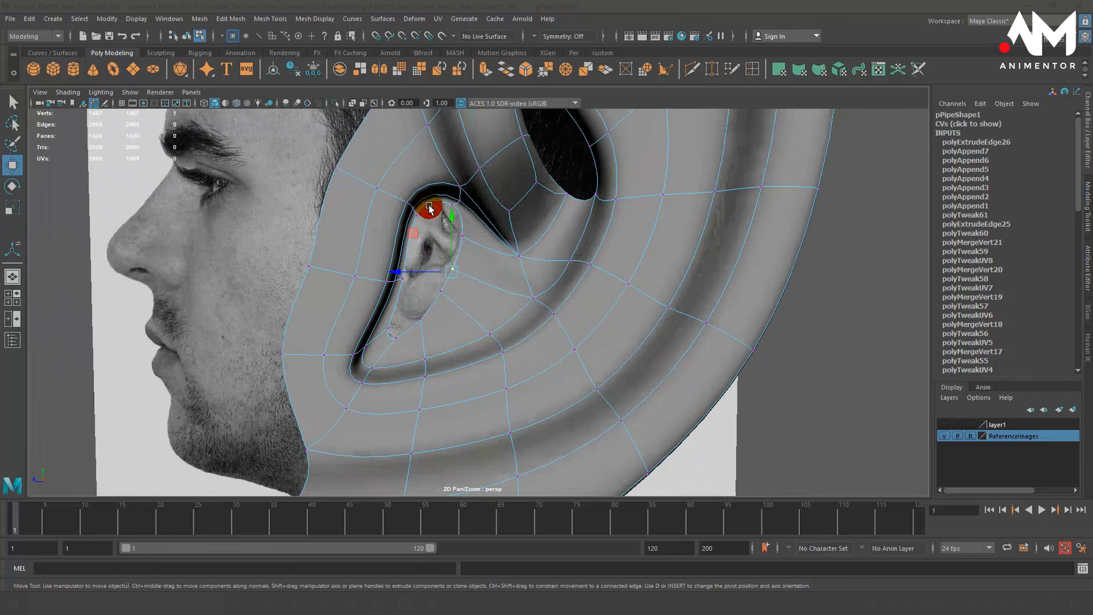
Select the whole border edge loop of the narrowed opening and check it against the reference from several views
right_click_drag(429, 206, 430, 184)
left_click(432, 203)
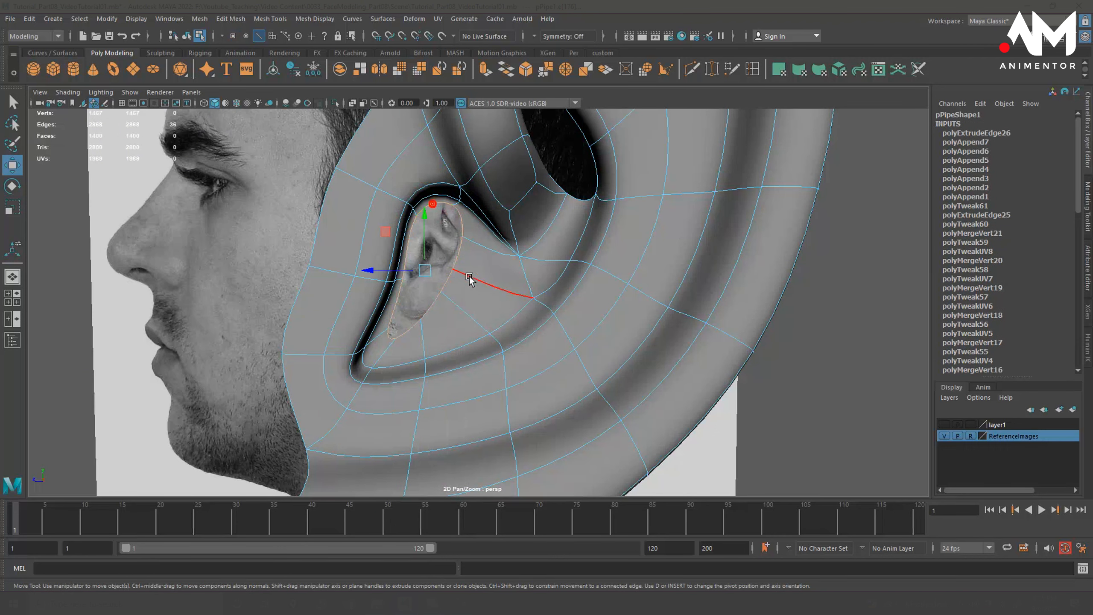
left_click_drag(470, 279, 445, 297, "alt")
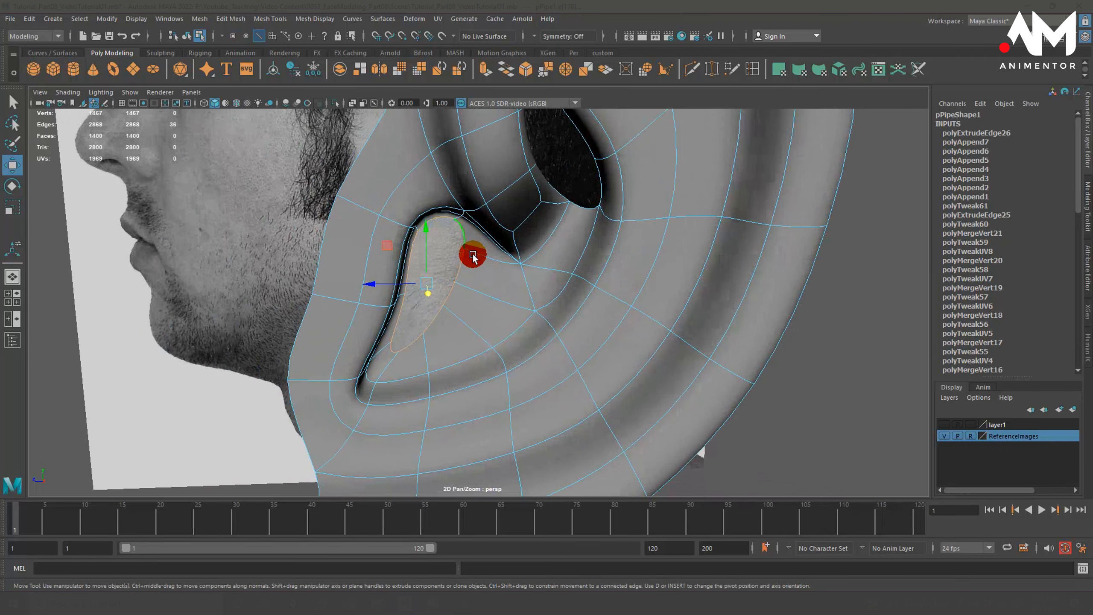
left_click_drag(424, 347, 471, 325, "alt")
left_click(613, 387)
key("space")
key("space")
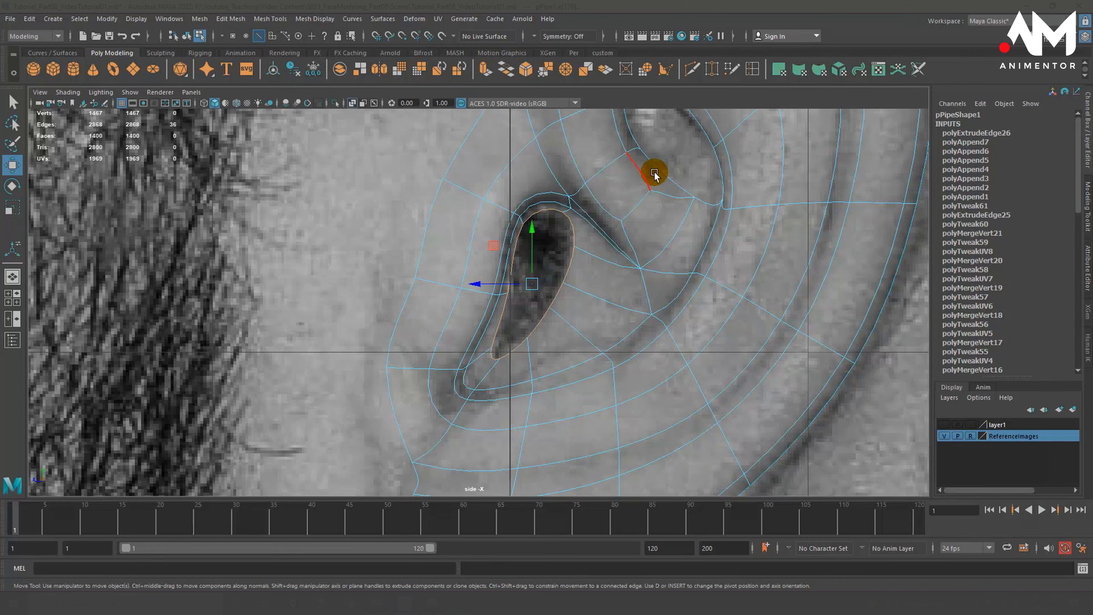
key("space")
key("space")
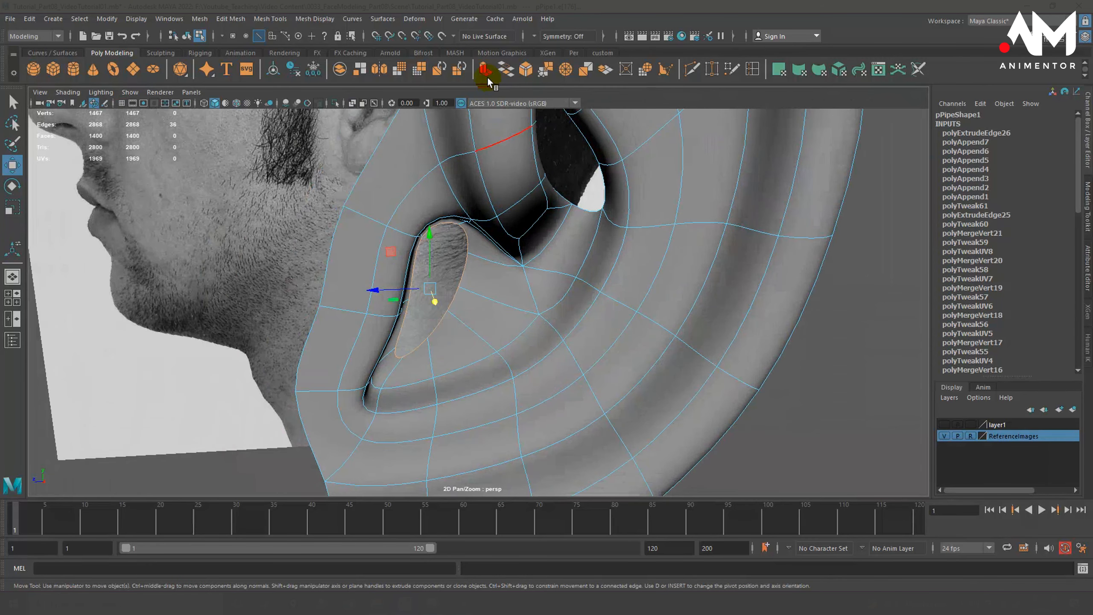
Extrude the selected border loop again and move the new edges deeper into the ear to form the canal wall
left_click(487, 72)
left_click_drag(525, 335, 452, 291, "alt")
key("w")
left_click_drag(452, 292, 496, 322, "alt")
right_click_drag(496, 322, 512, 346, "alt")
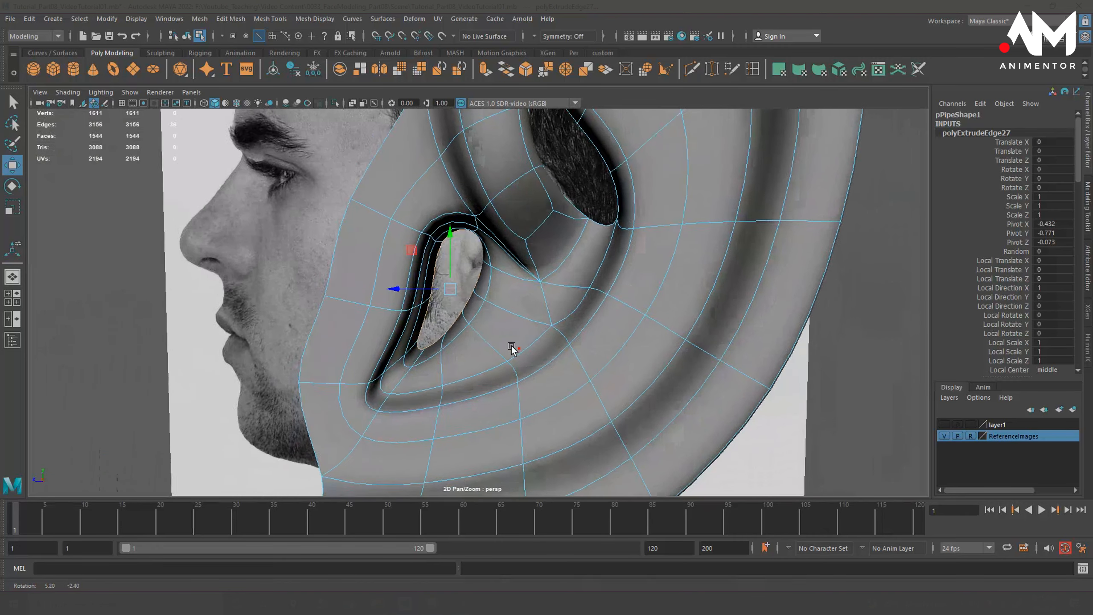
mouse_move(513, 347)
left_mouse_down("alt")
mouse_move(565, 342)
mouse_move(532, 340)
mouse_move(554, 342)
mouse_move(532, 350)
left_mouse_up("alt")
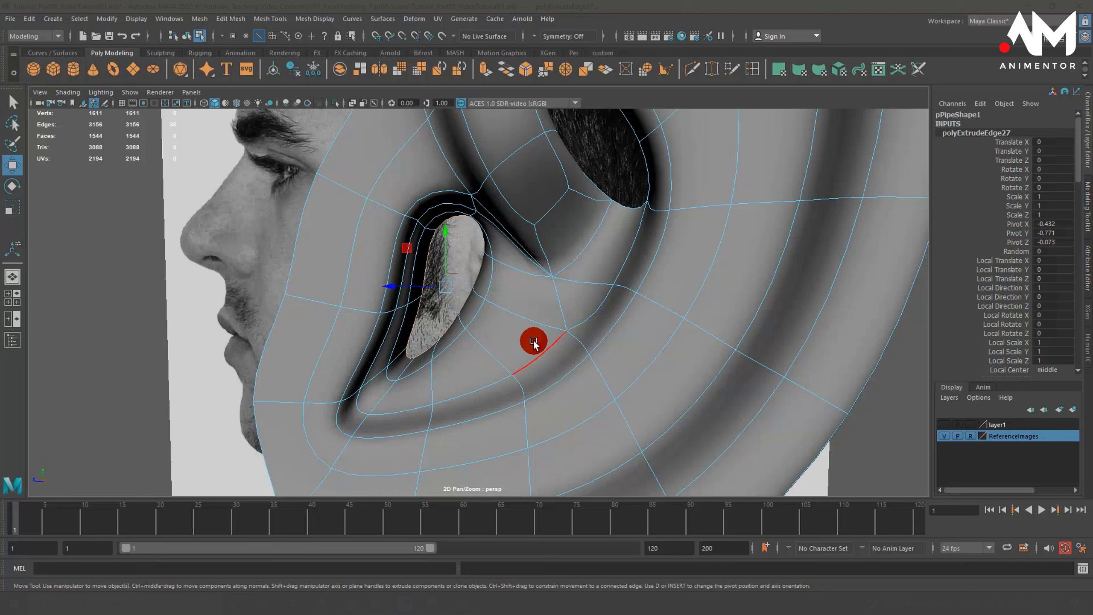
mouse_move(488, 265)
left_mouse_down("alt")
mouse_move(500, 268)
mouse_move(486, 263)
left_mouse_up("alt")
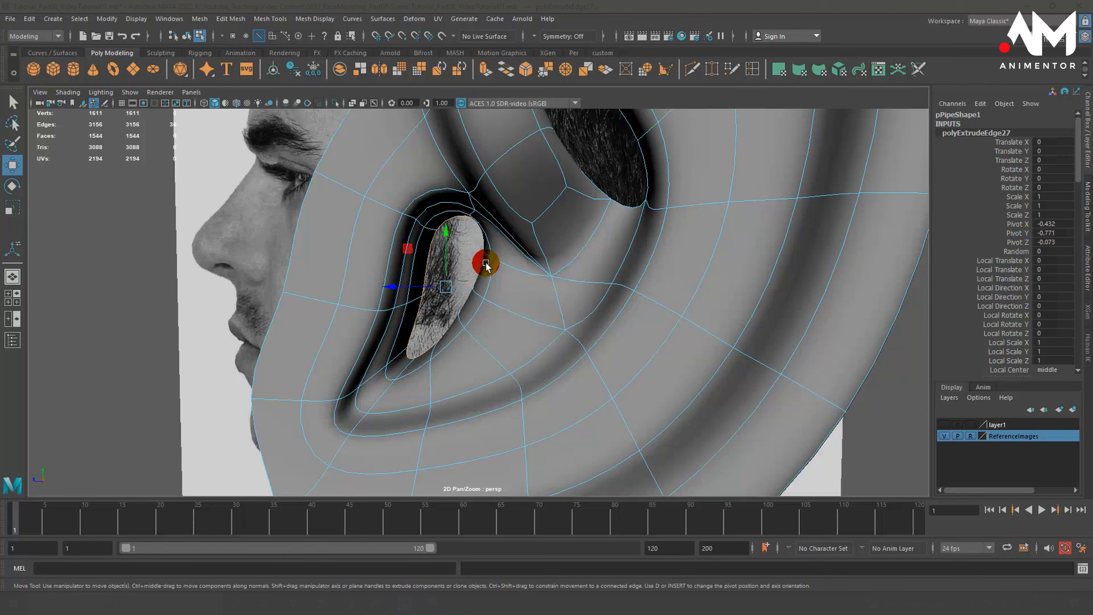
Extrude the ear-canal border loop once more and pull the new edges inward and backward to lengthen and curve the canal
left_click_drag(486, 264, 564, 288, "alt")
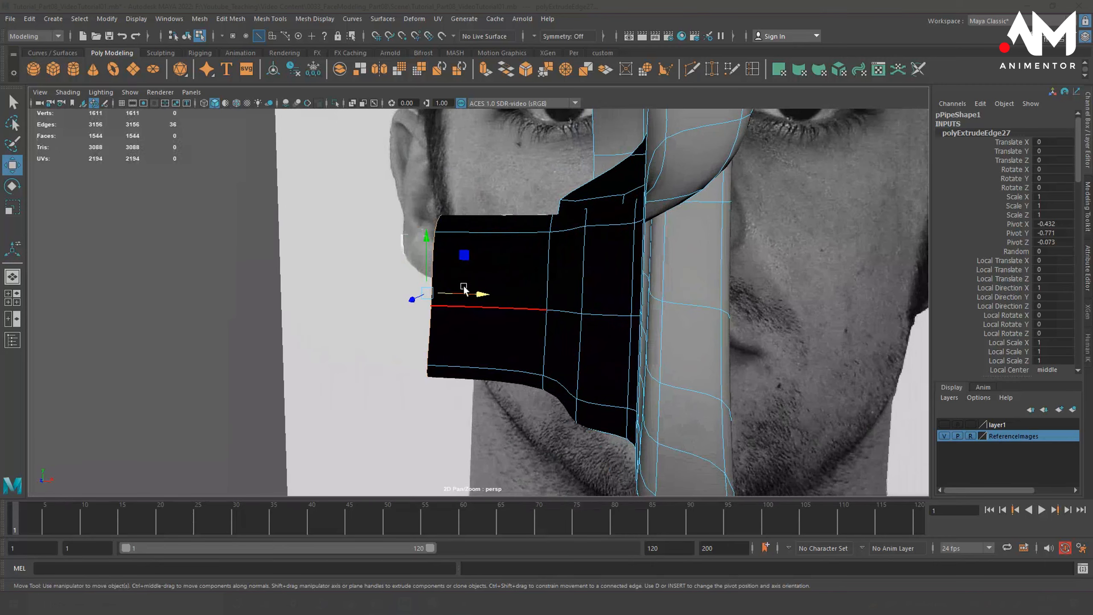
left_click_drag(506, 310, 374, 308, "alt")
key("ctrl+e")
key("w")
left_click_drag(375, 314, 432, 348, "alt")
left_click_drag(409, 395, 485, 434)
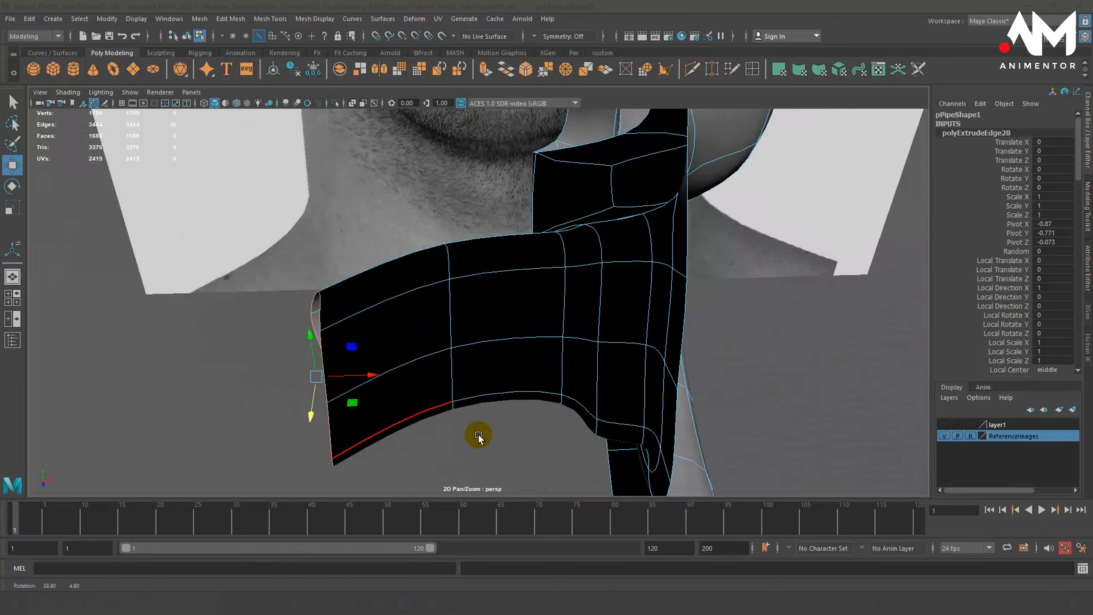
Return to object selection and examine the smoothed ear, its canal and the open gap beside the inner fold from several angles
left_click_drag(478, 434, 386, 325, "alt")
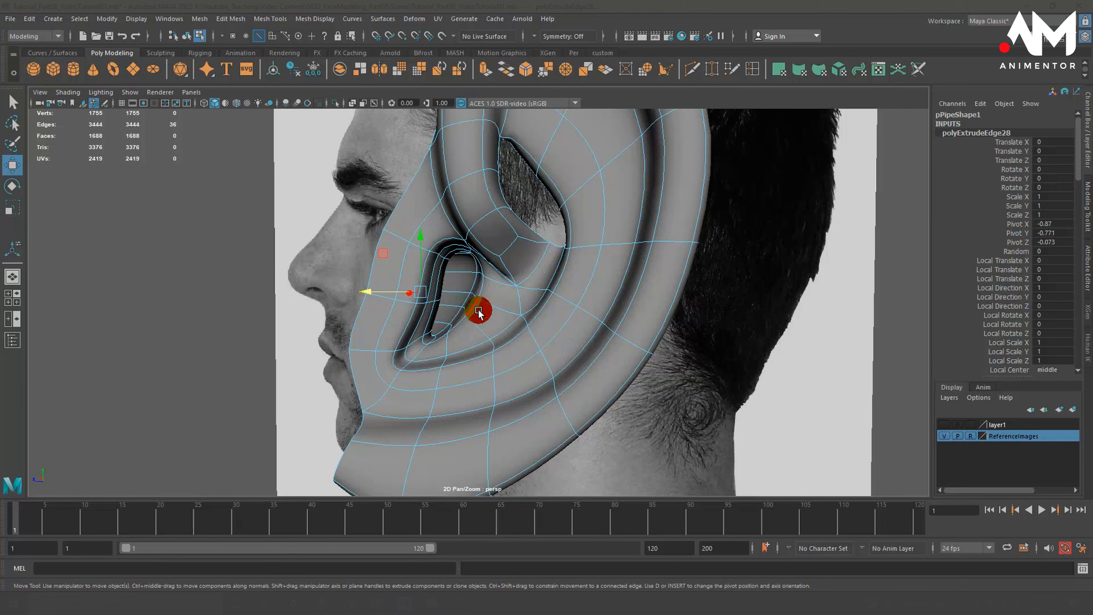
left_click_drag(479, 299, 477, 311, "alt")
key("F8")
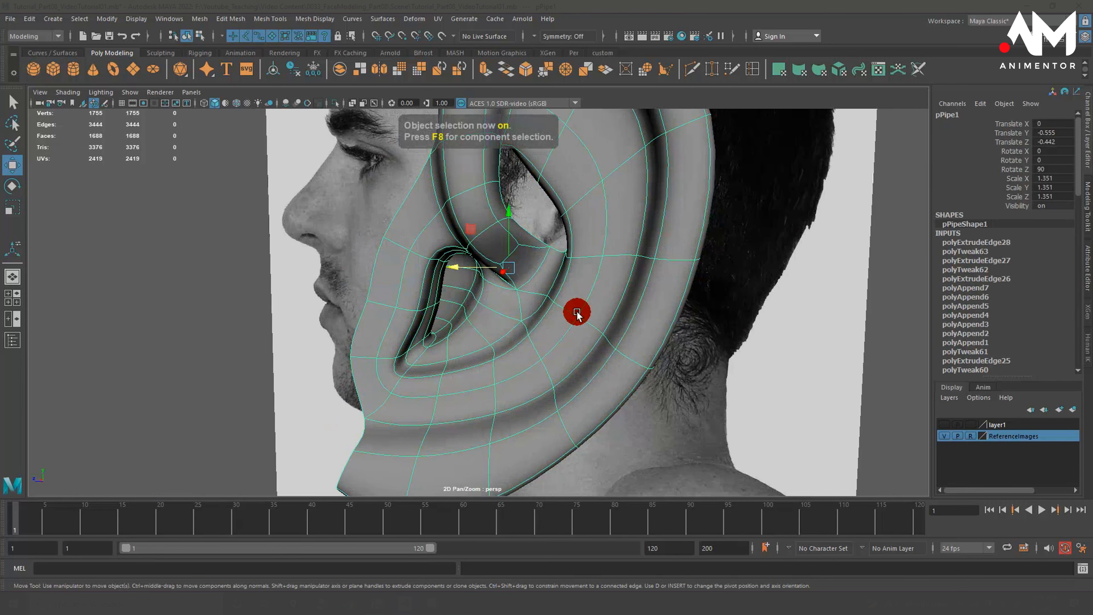
left_click(206, 335)
scroll(413, 361, "down", 5)
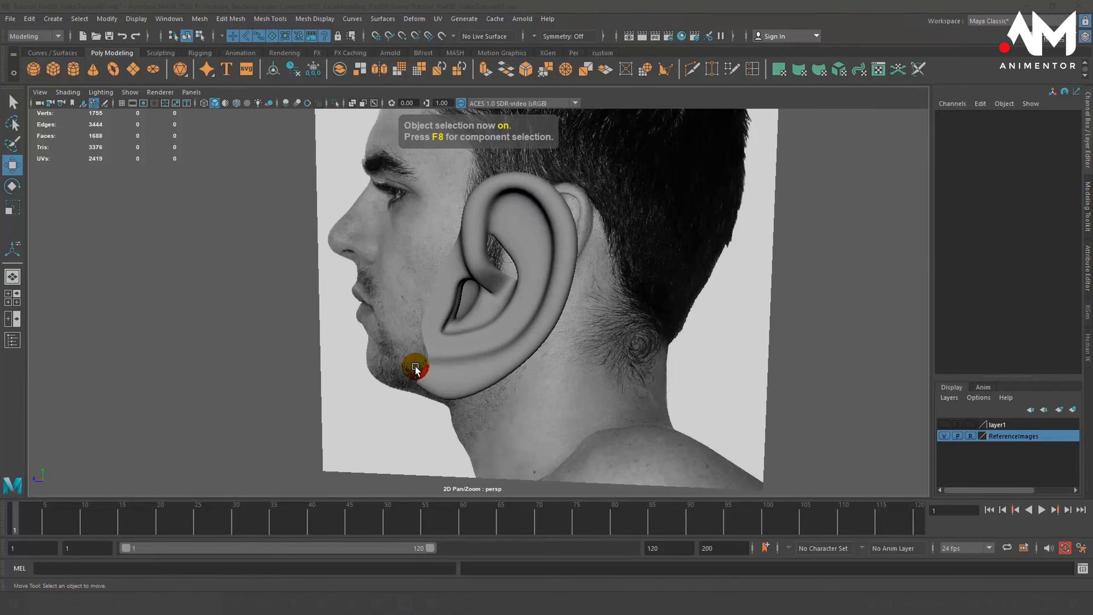
right_click_drag(415, 365, 542, 359, "alt")
left_click_drag(542, 359, 493, 340, "alt")
left_click(492, 353)
right_click_drag(494, 340, 651, 319, "alt")
left_click_drag(586, 297, 567, 280, "alt")
middle_click_drag(578, 289, 568, 394, "alt")
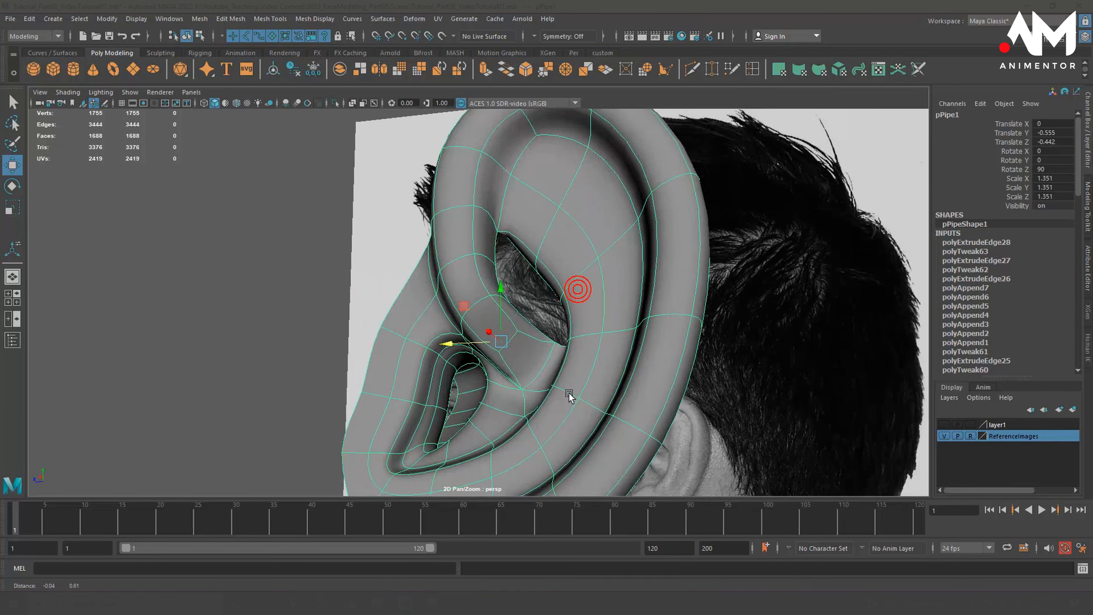
left_click_drag(569, 395, 545, 367, "alt")
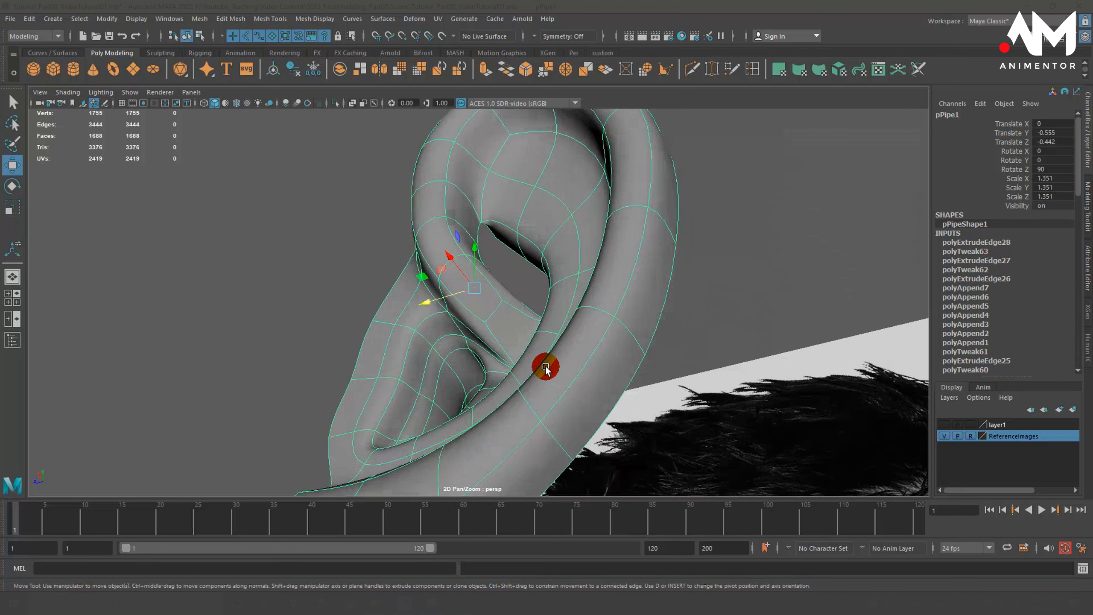
Turn off the smooth preview and check the border edge loop of the open gap beside the inner fold
key("1")
left_click_drag(531, 293, 560, 294, "alt")
right_click_drag(560, 295, 620, 291, "alt")
left_click_drag(619, 291, 566, 278, "alt")
right_click(564, 260)
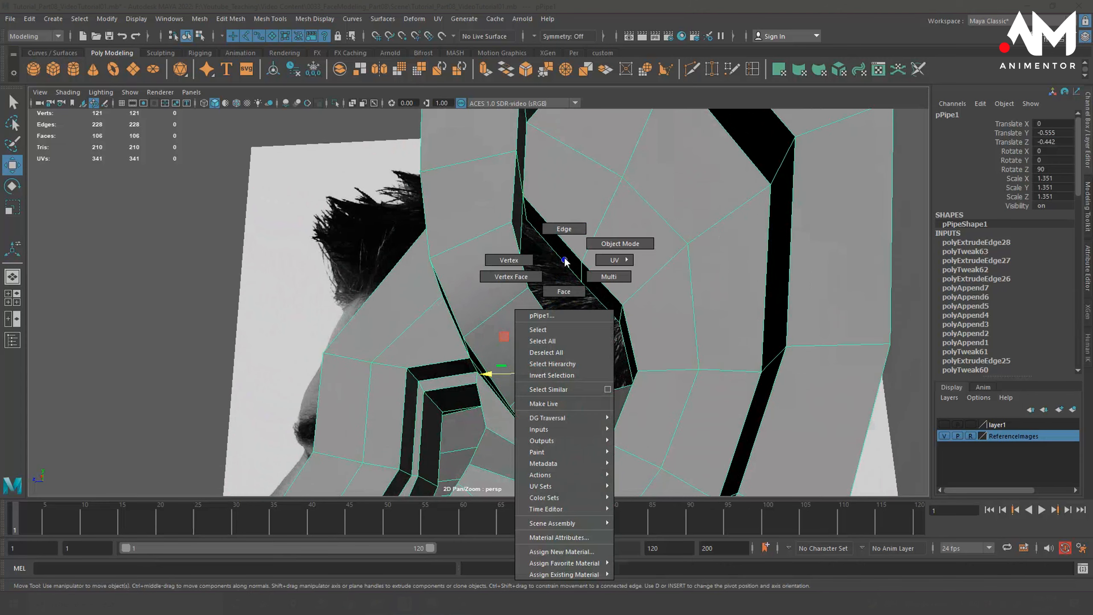
right_click_drag(564, 260, 564, 245)
double_click(560, 259)
left_click_drag(575, 288, 610, 325, "alt")
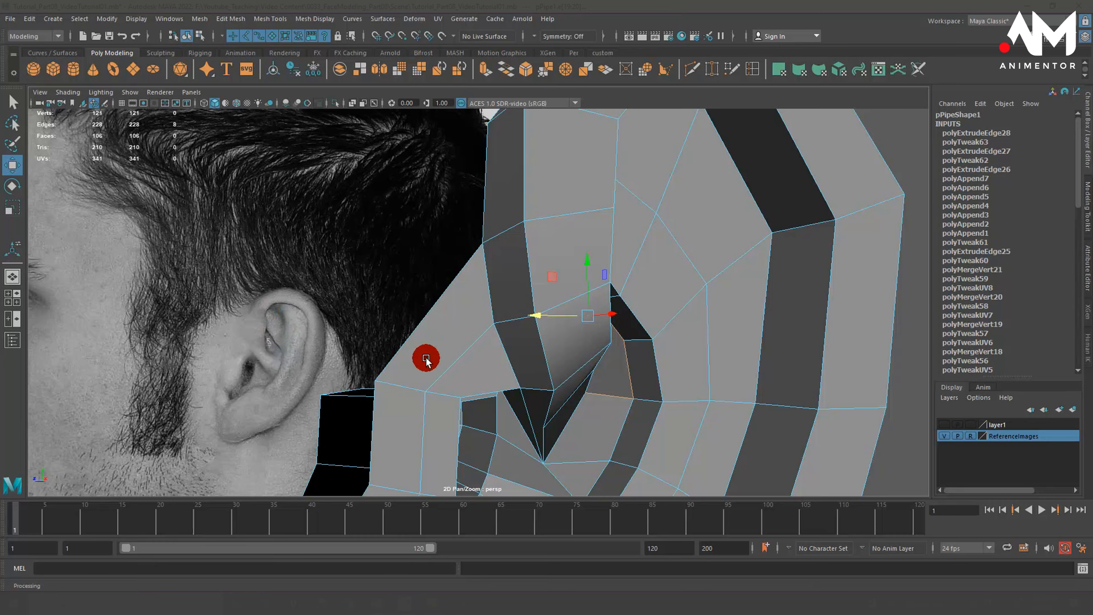
left_click_drag(427, 358, 635, 370, "alt")
left_click(121, 274)
left_click_drag(256, 298, 239, 277, "alt")
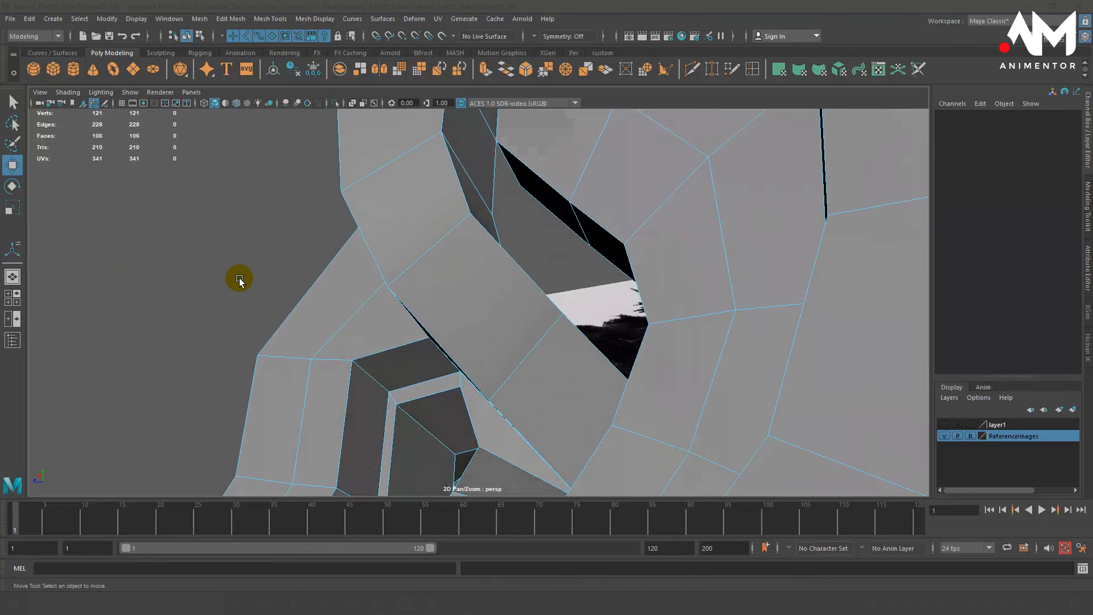
Append a polygon across the upper corner of the open gap, between its inner and outer border edges
right_click(511, 169)
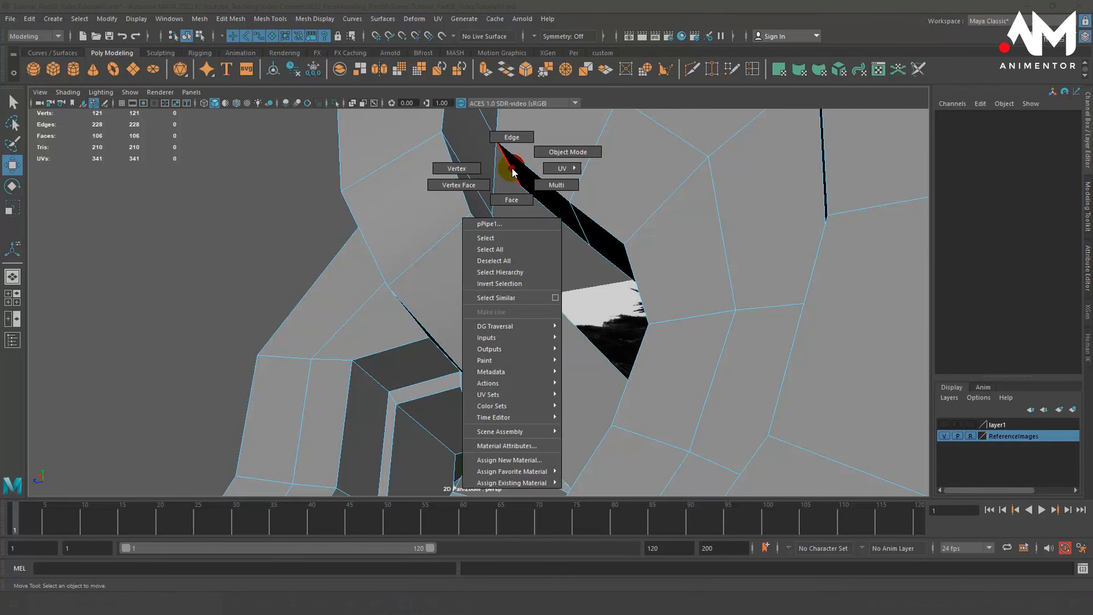
left_click(257, 20)
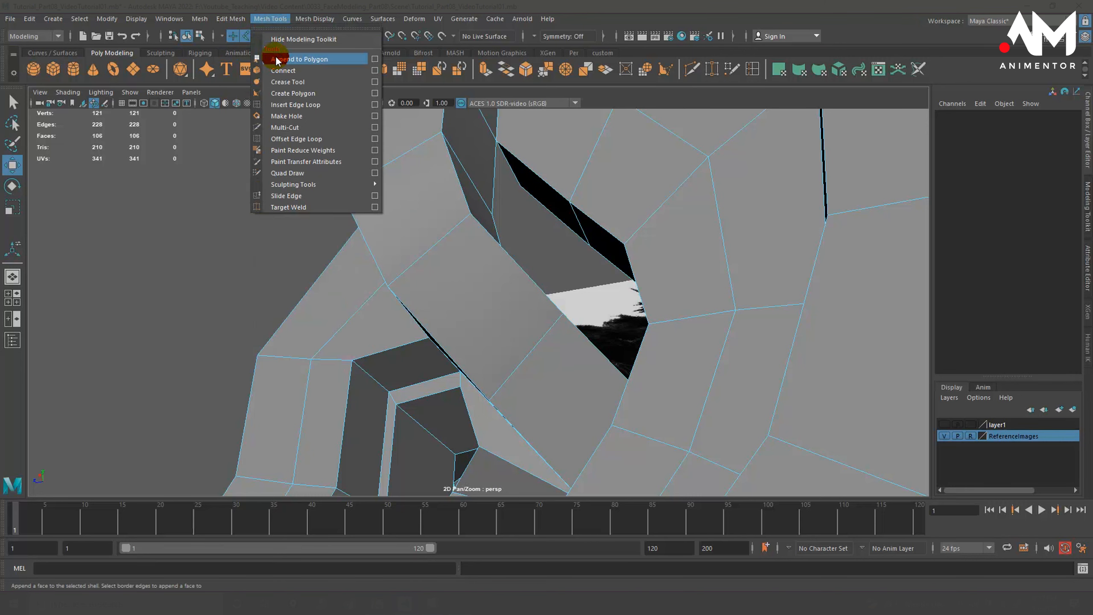
left_click(276, 60)
left_click_drag(411, 176, 434, 170, "alt")
left_click(475, 161)
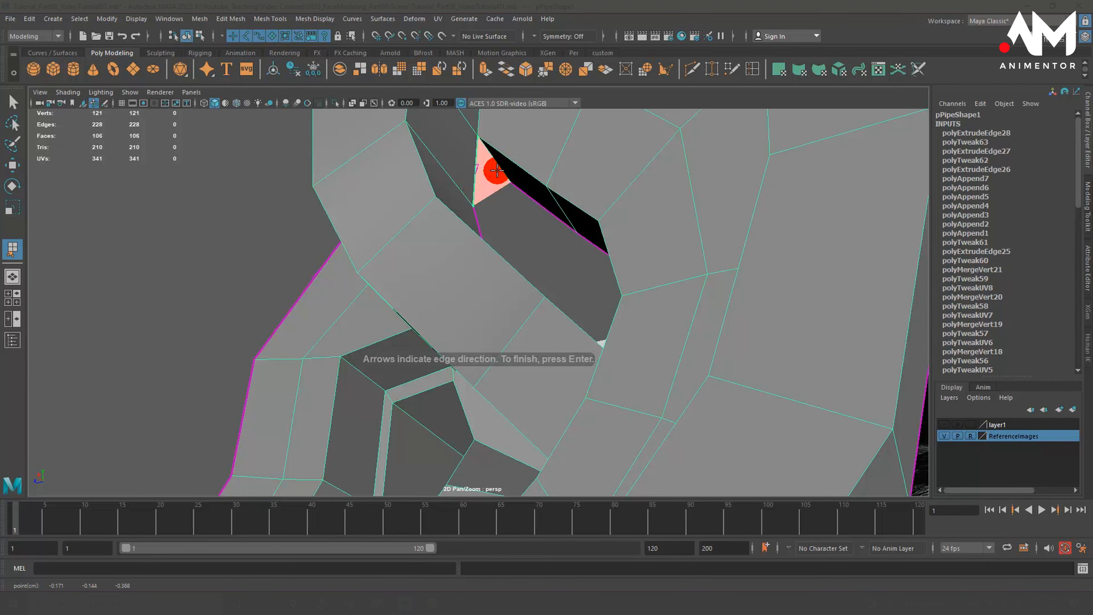
left_click_drag(486, 203, 488, 211, "alt")
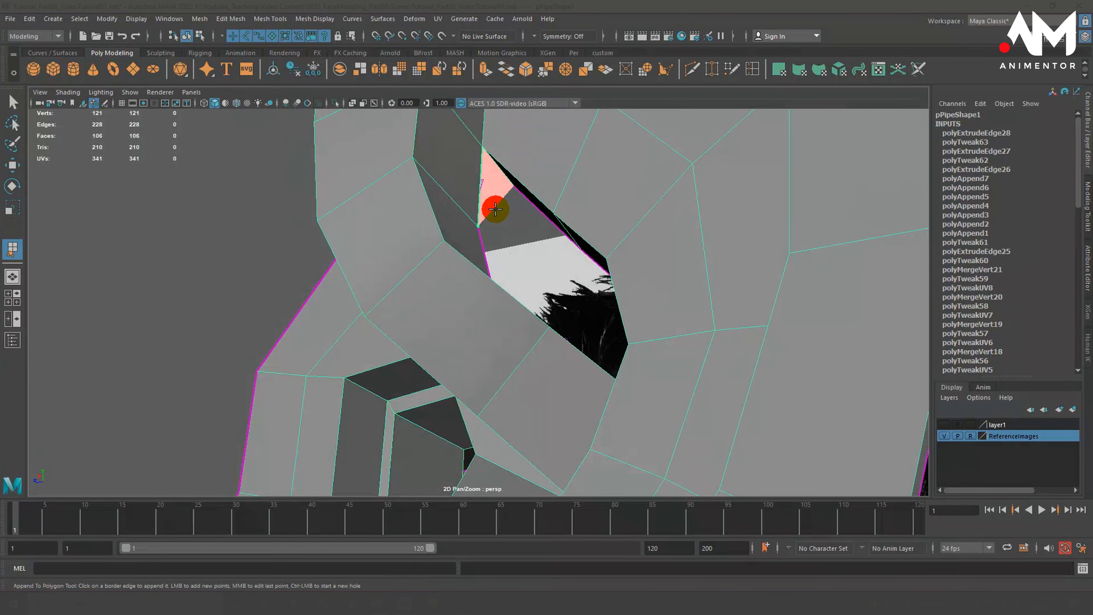
key("Return")
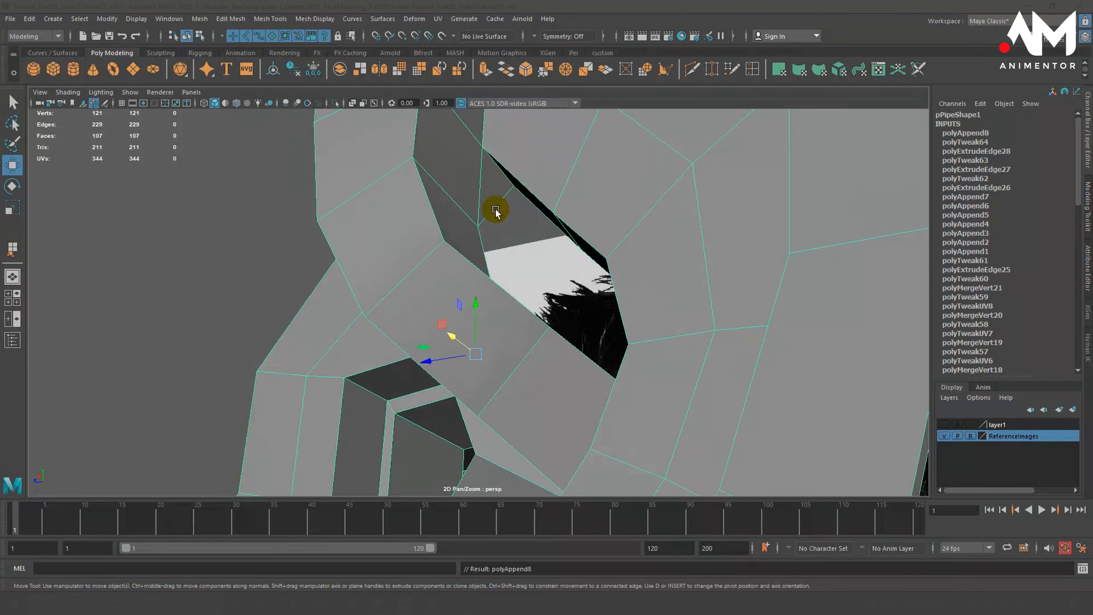
Select the remaining border edge loop of the gap beside the inner fold and close it with Fill Hole
mouse_move(486, 210)
left_mouse_down("alt")
mouse_move(503, 197)
mouse_move(480, 215)
mouse_move(526, 246)
mouse_move(492, 208)
left_mouse_up("alt")
right_click_drag(533, 206, 538, 192)
left_click_drag(536, 203, 590, 263, "alt")
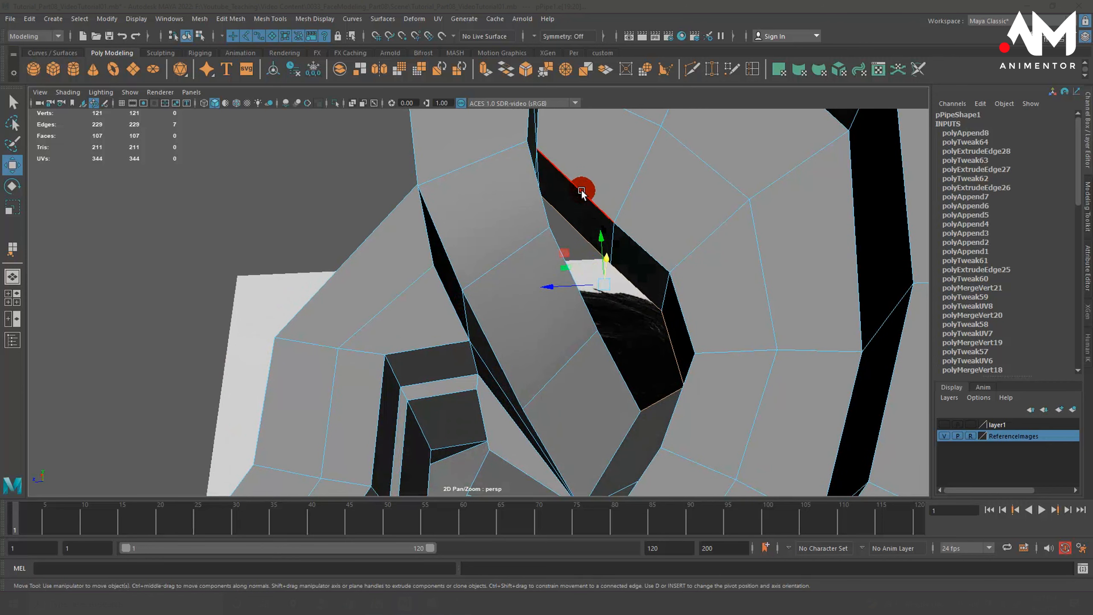
left_click_drag(582, 192, 539, 349, "alt")
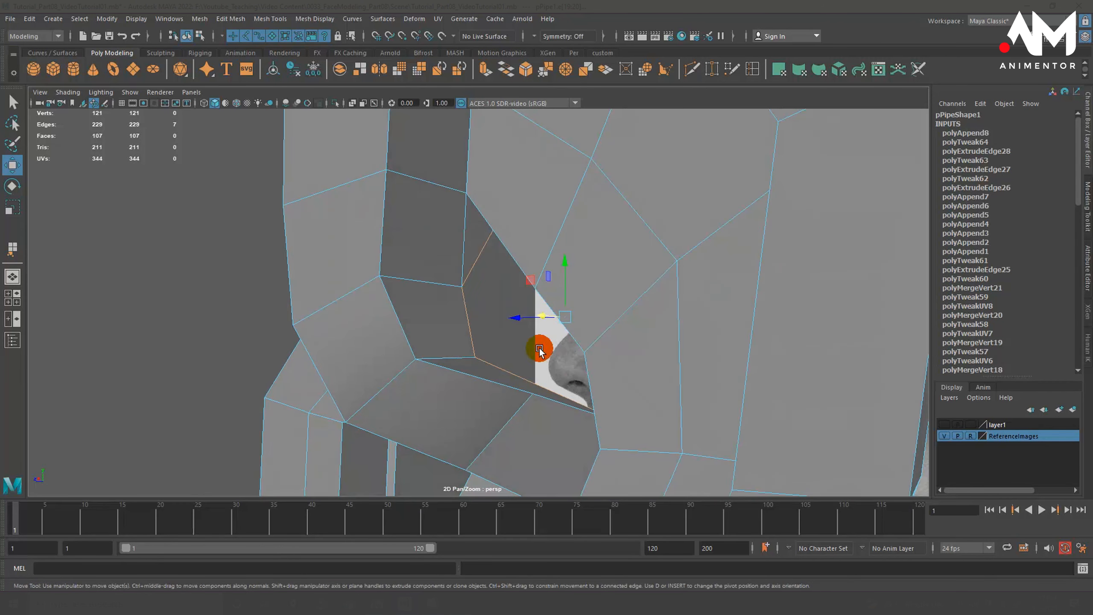
left_click_drag(402, 332, 515, 236, "alt")
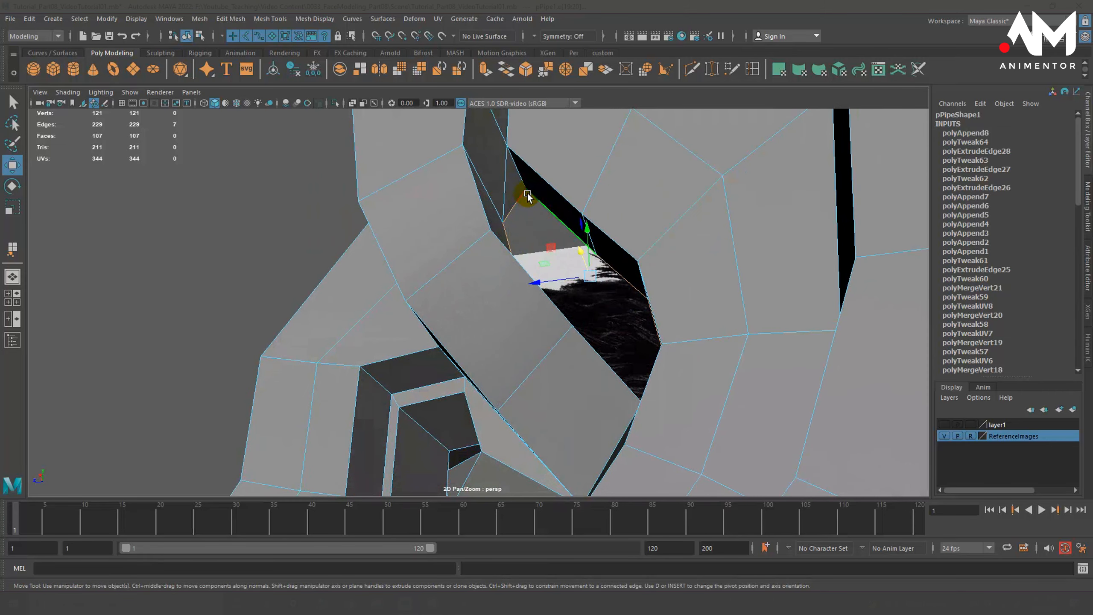
mouse_move(599, 307)
left_mouse_down("alt")
mouse_move(776, 327)
mouse_move(800, 361)
mouse_move(771, 391)
mouse_move(630, 348)
mouse_move(596, 310)
left_mouse_up("alt")
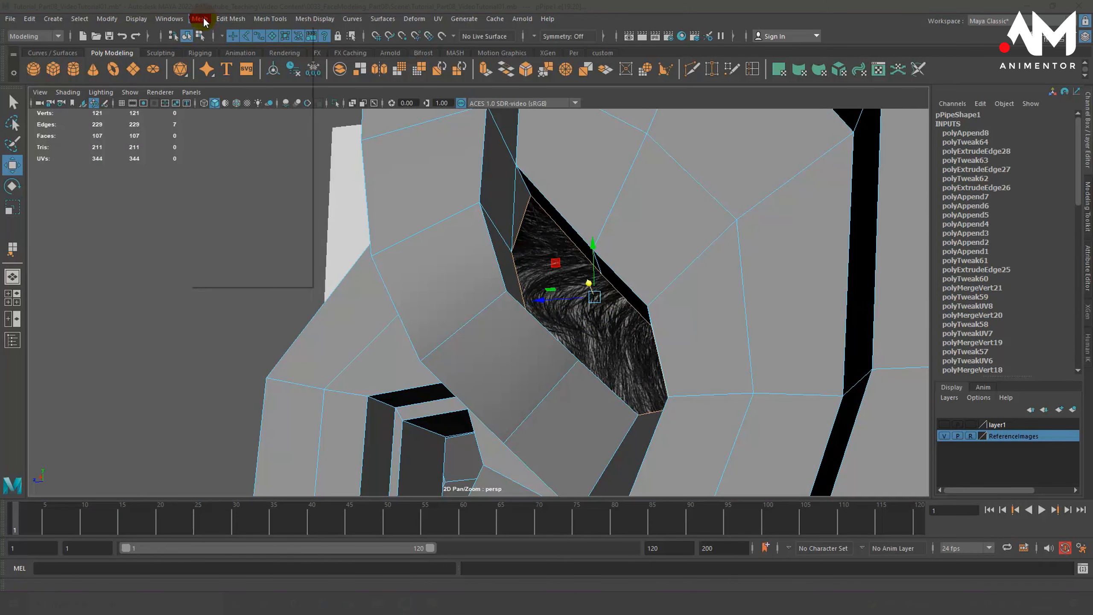
left_click(201, 20)
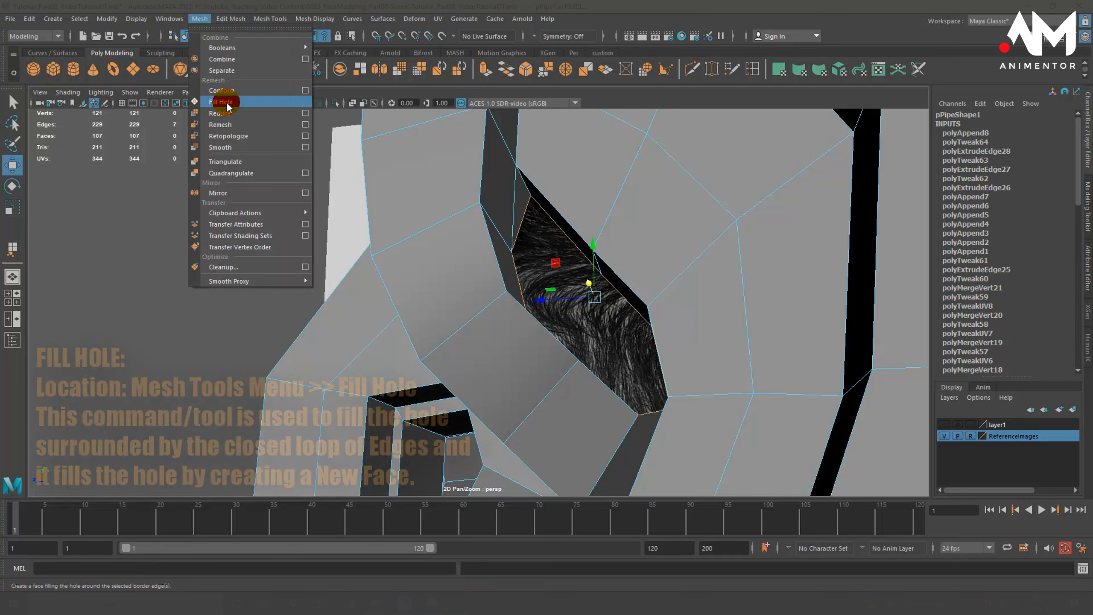
left_click(226, 107)
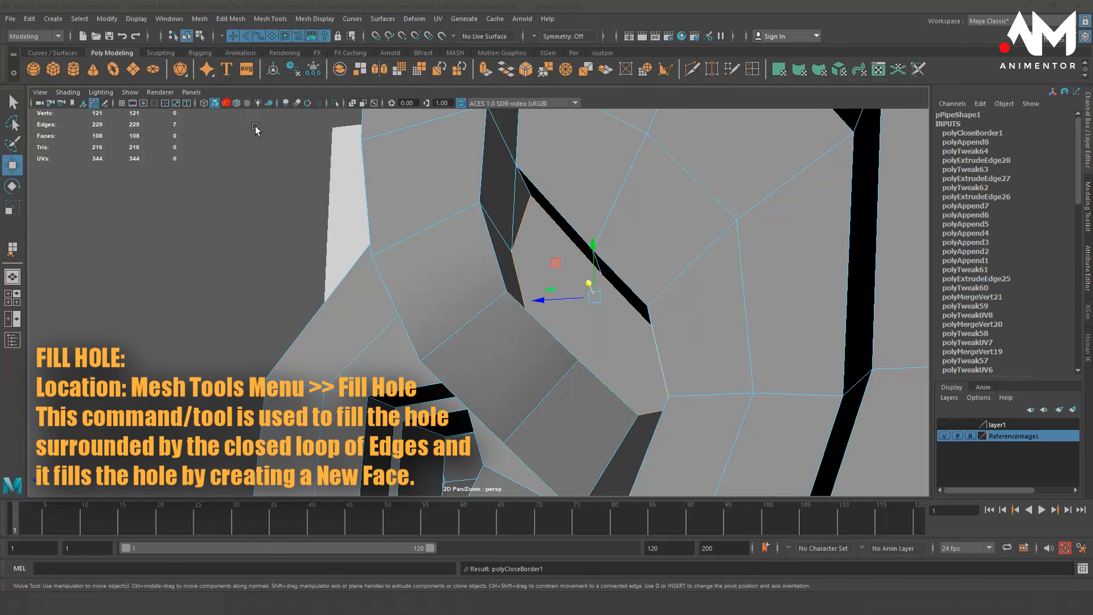
Examine the face filling the gap, and check the ear against the reference in smooth preview
left_click_drag(559, 312, 534, 265, "alt")
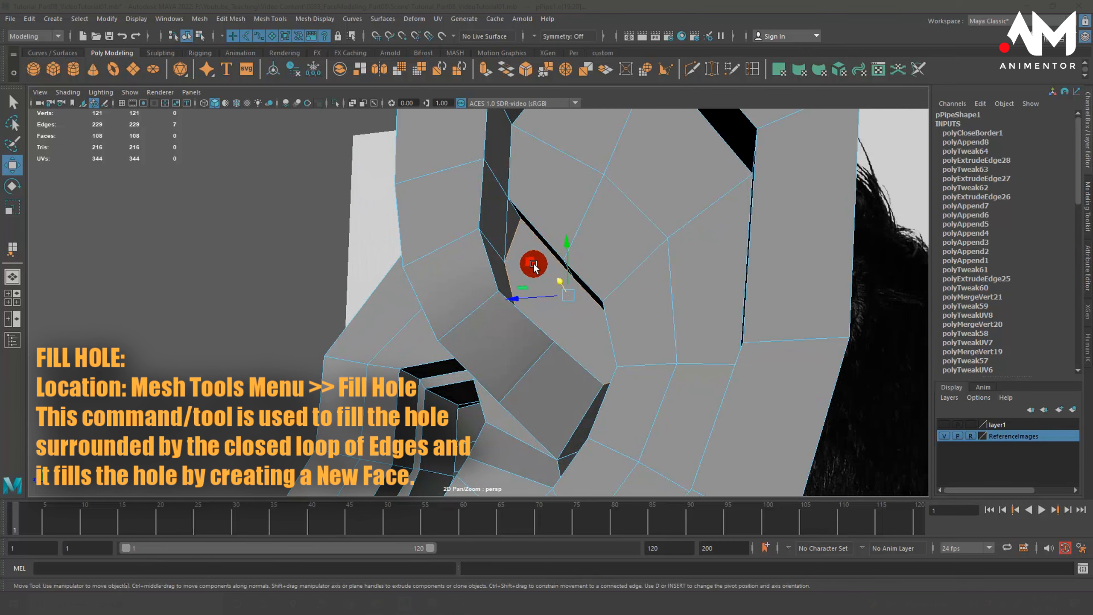
mouse_move(534, 267)
left_mouse_down("alt")
mouse_move(527, 260)
mouse_move(536, 269)
left_mouse_up("alt")
left_click(524, 237)
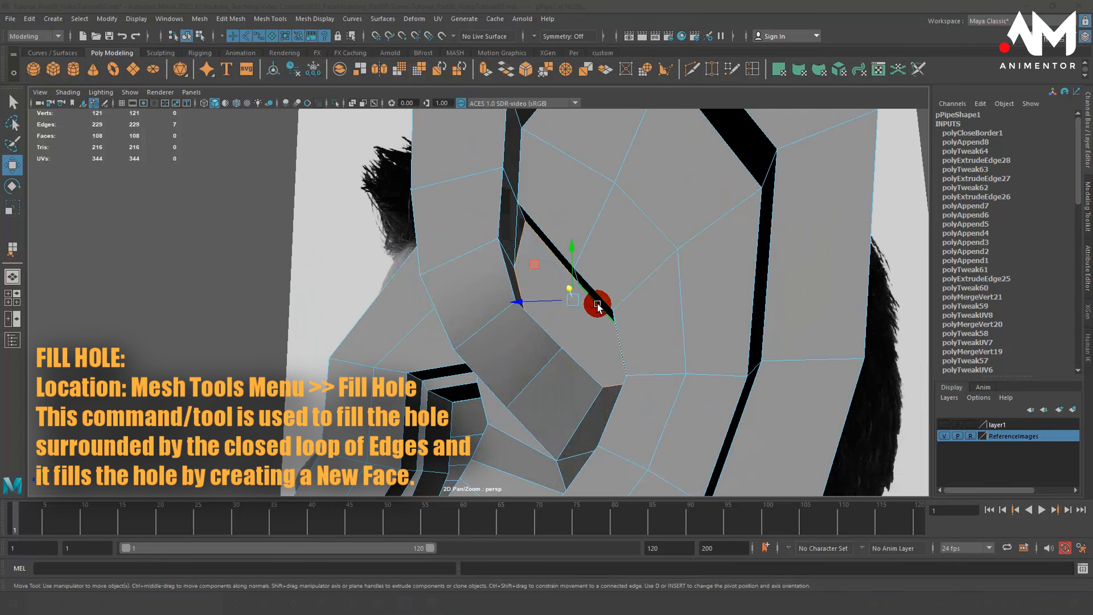
left_click_drag(633, 371, 635, 317, "alt")
key("3")
scroll(633, 305, "down", 5)
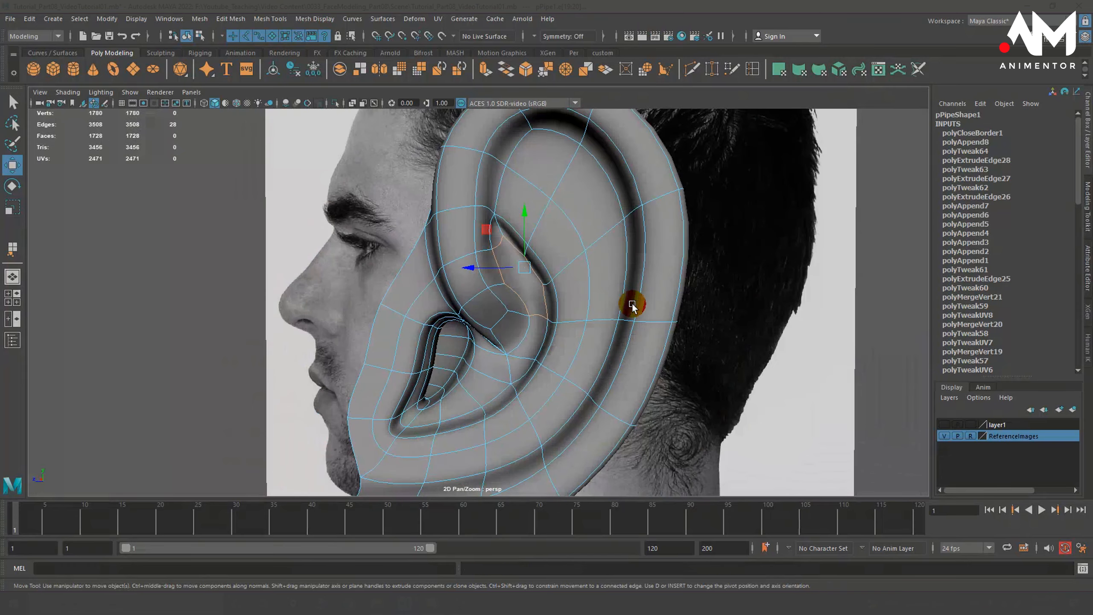
left_click_drag(555, 365, 515, 244, "alt")
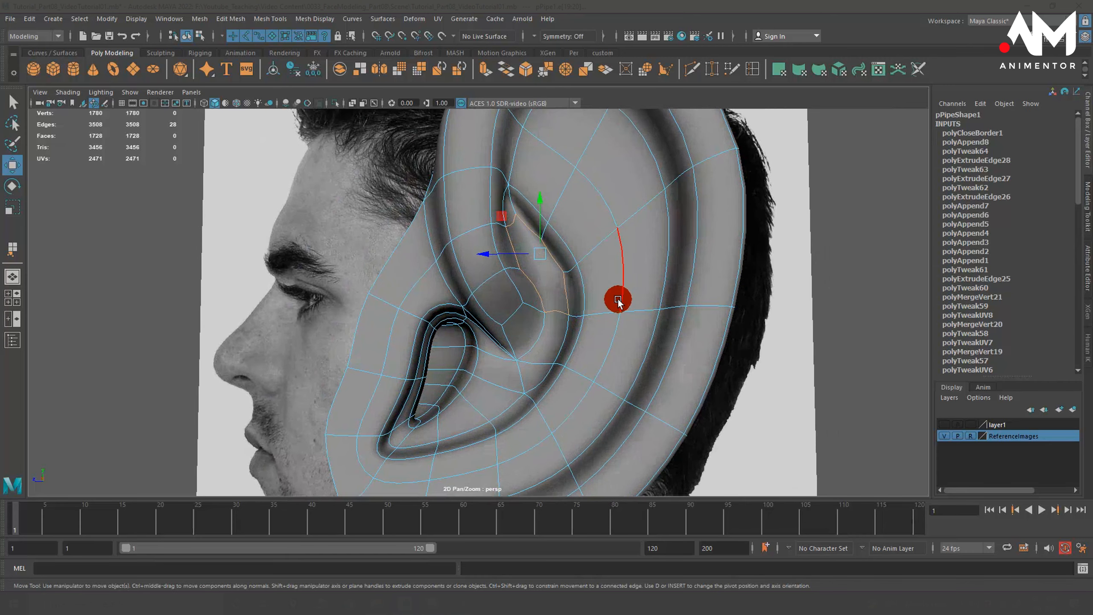
Turn off the smooth preview and use Multi-Cut to add an edge across the filled face, from its upper outer vertex to the opposite inner vertex
key("1")
scroll(610, 298, "up", 3)
left_click_drag(610, 298, 537, 298, "alt")
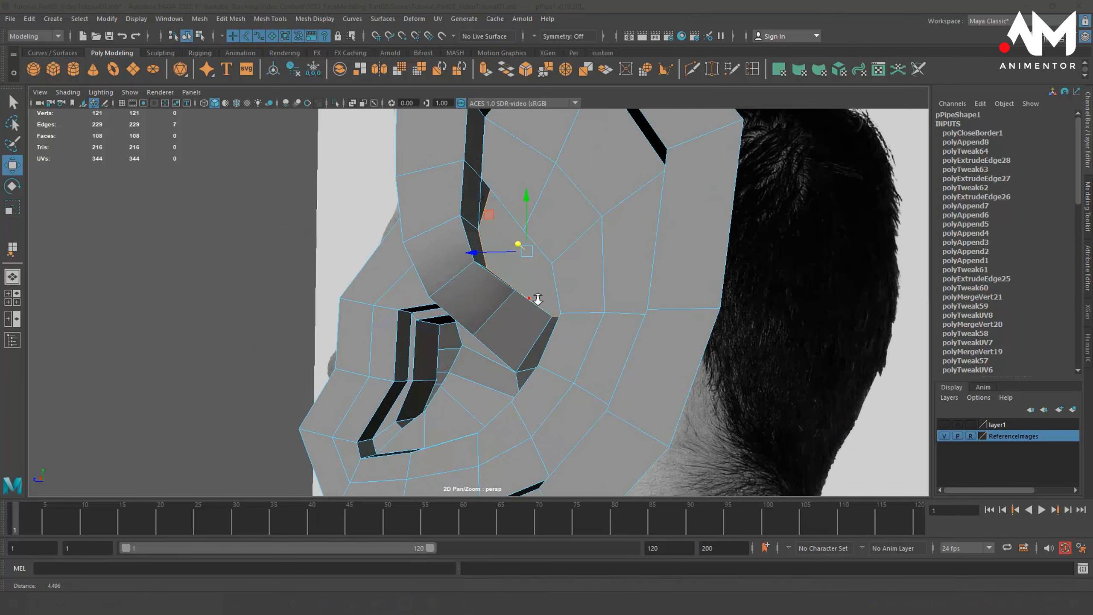
right_click_drag(537, 298, 649, 288, "alt")
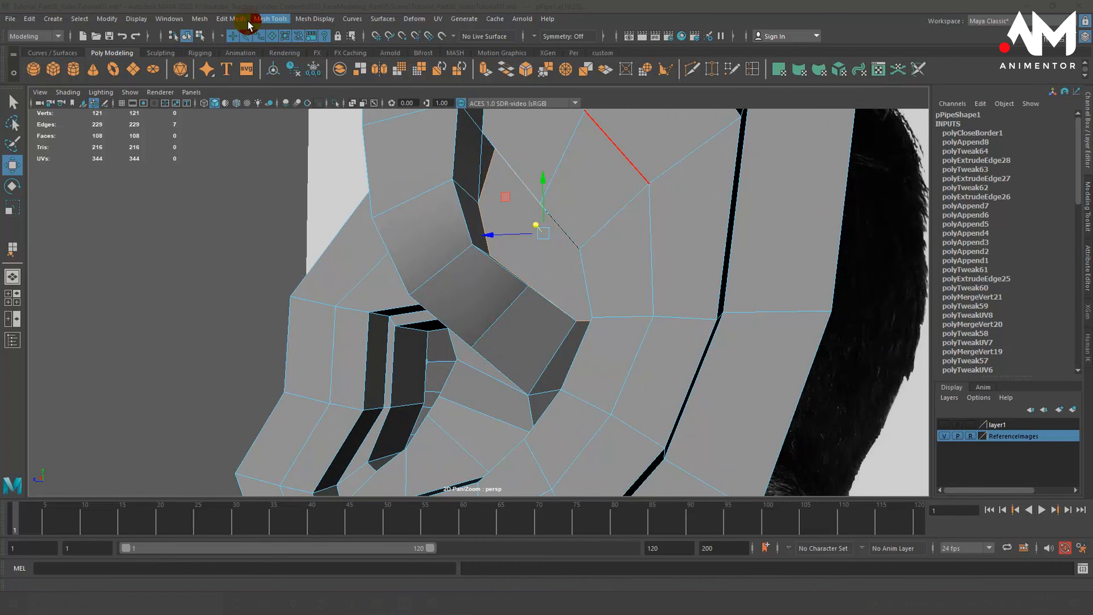
left_click(265, 19)
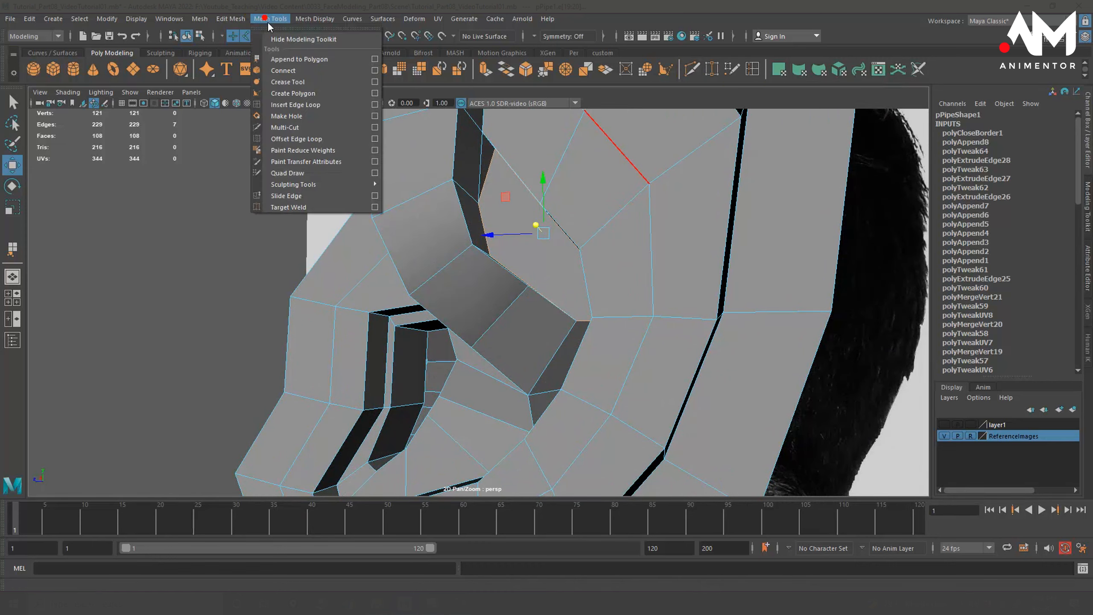
left_click(303, 128)
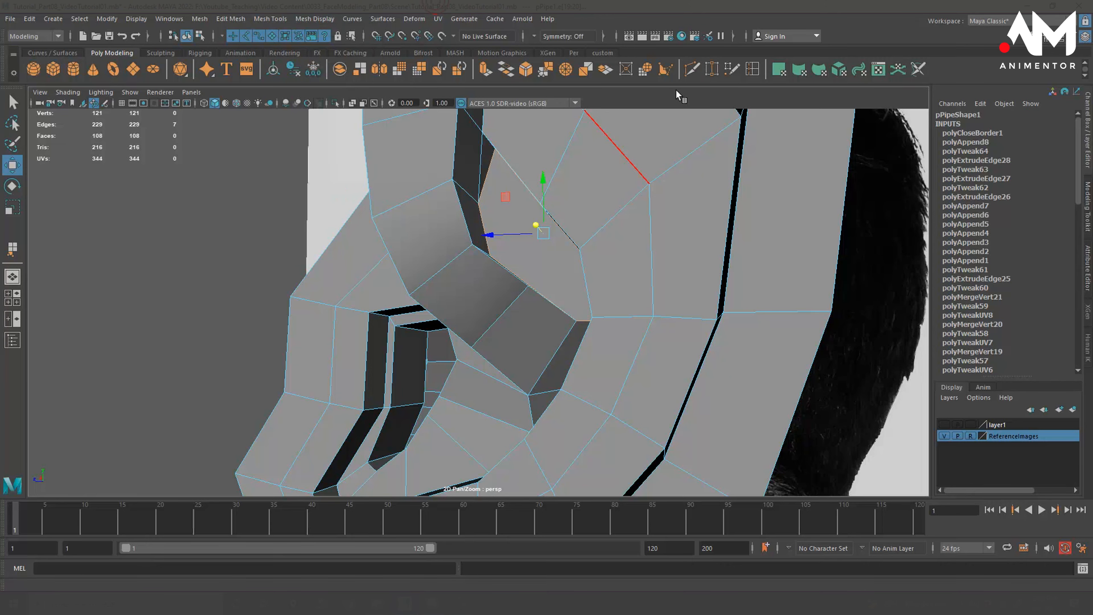
left_click(693, 72)
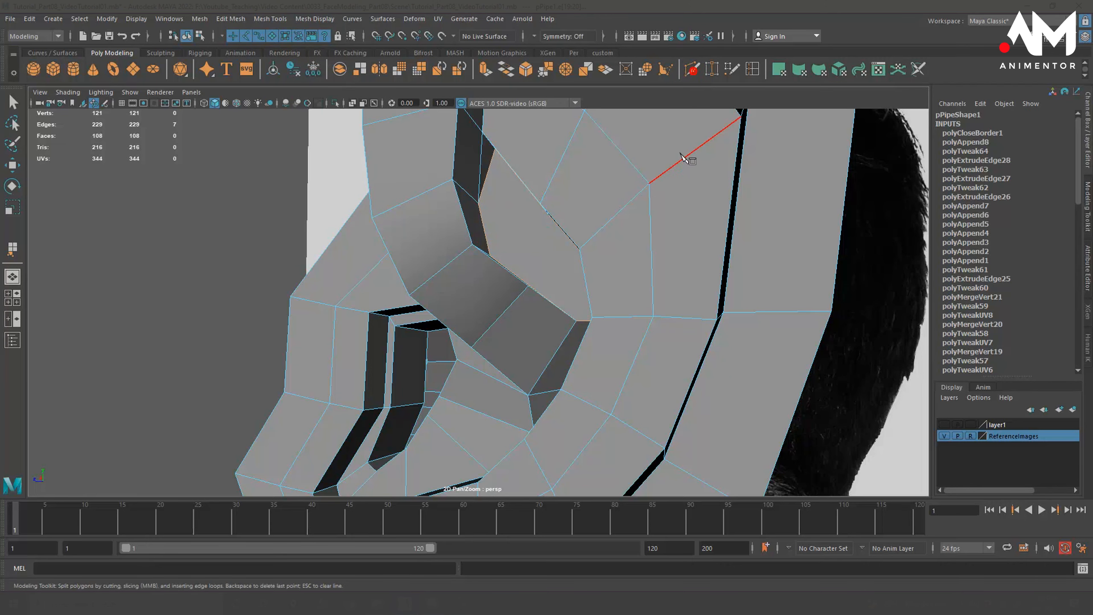
left_click_drag(689, 151, 632, 223, "alt")
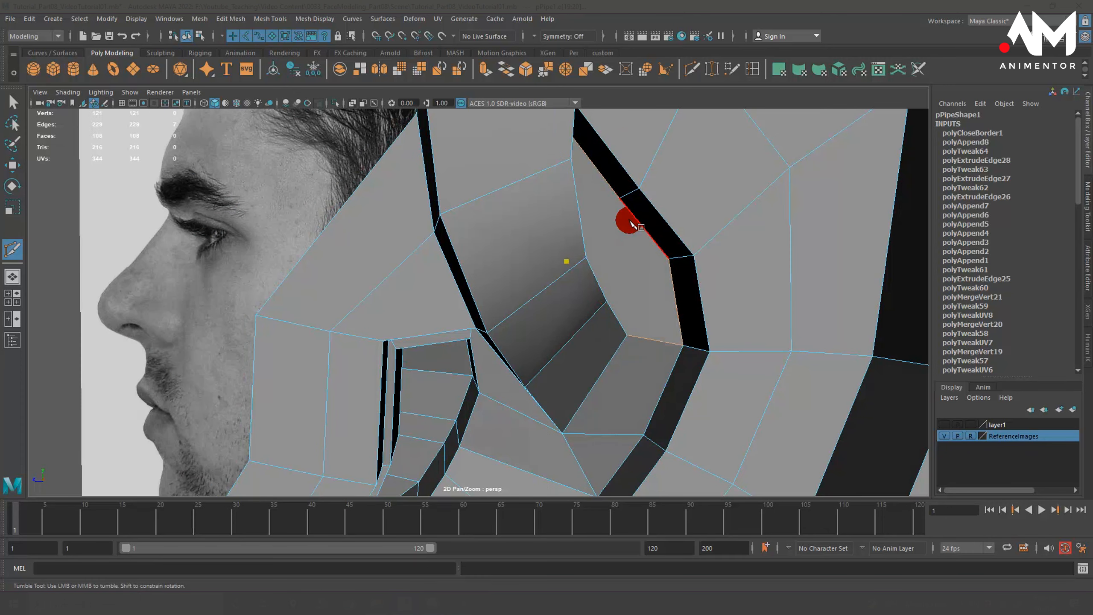
right_click(631, 254)
left_click_drag(631, 254, 643, 159, "alt")
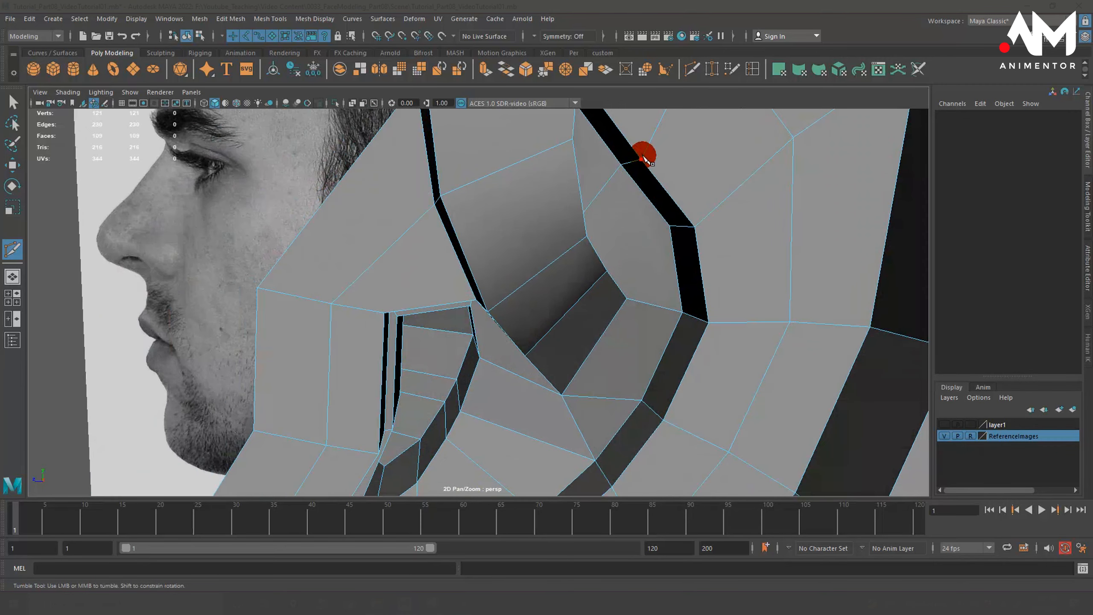
Cut a second edge across the filled face from its lower inner vertex to the outer corner vertex
left_click_drag(657, 224, 654, 256, "alt")
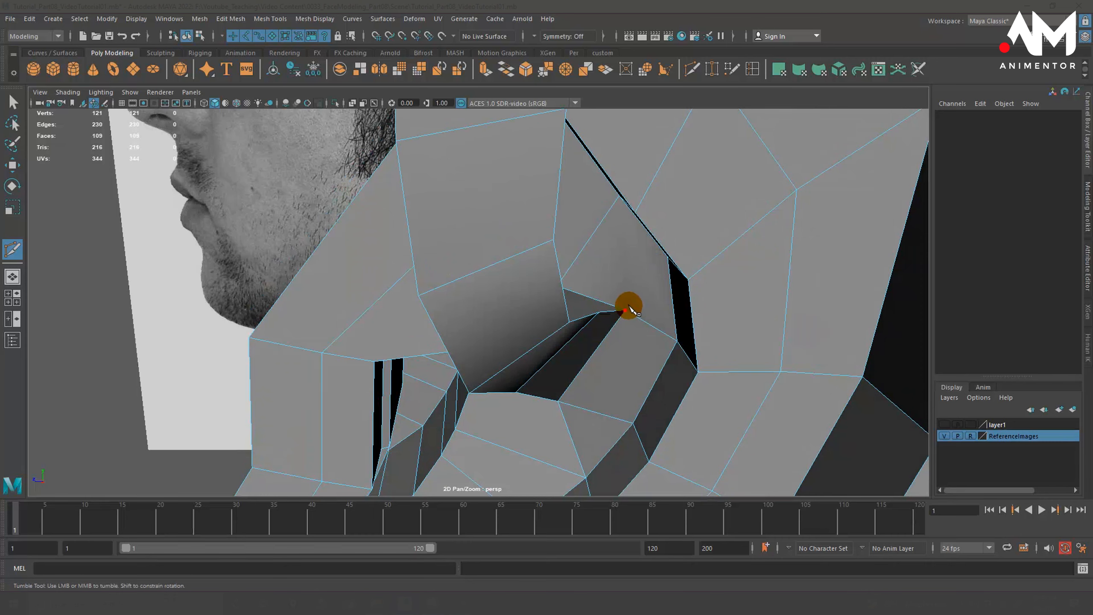
left_click_drag(630, 315, 656, 271, "alt")
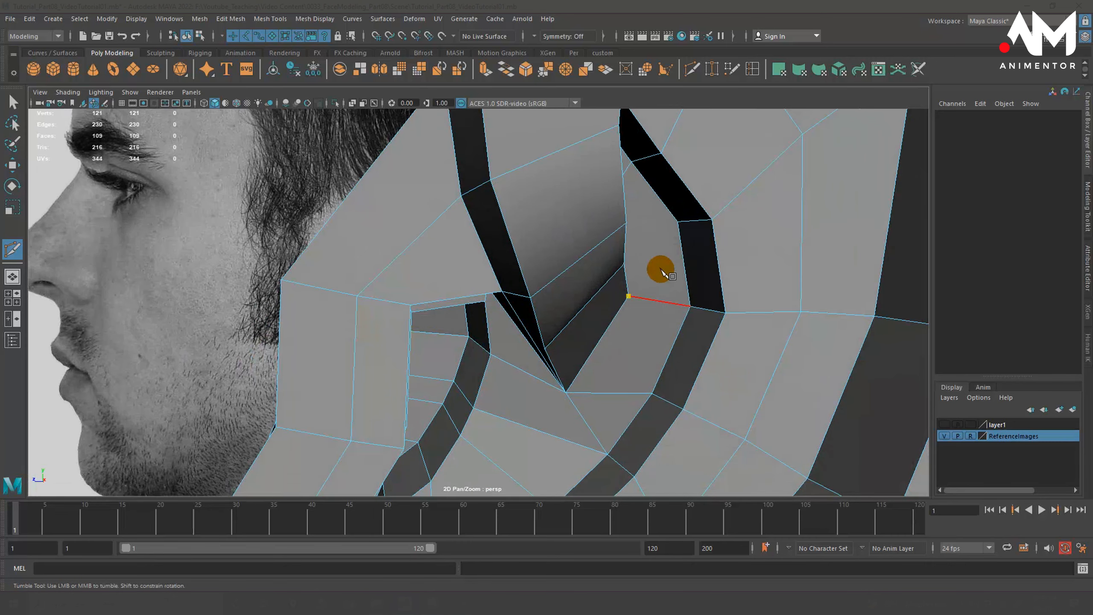
left_click(678, 222)
right_click(675, 286)
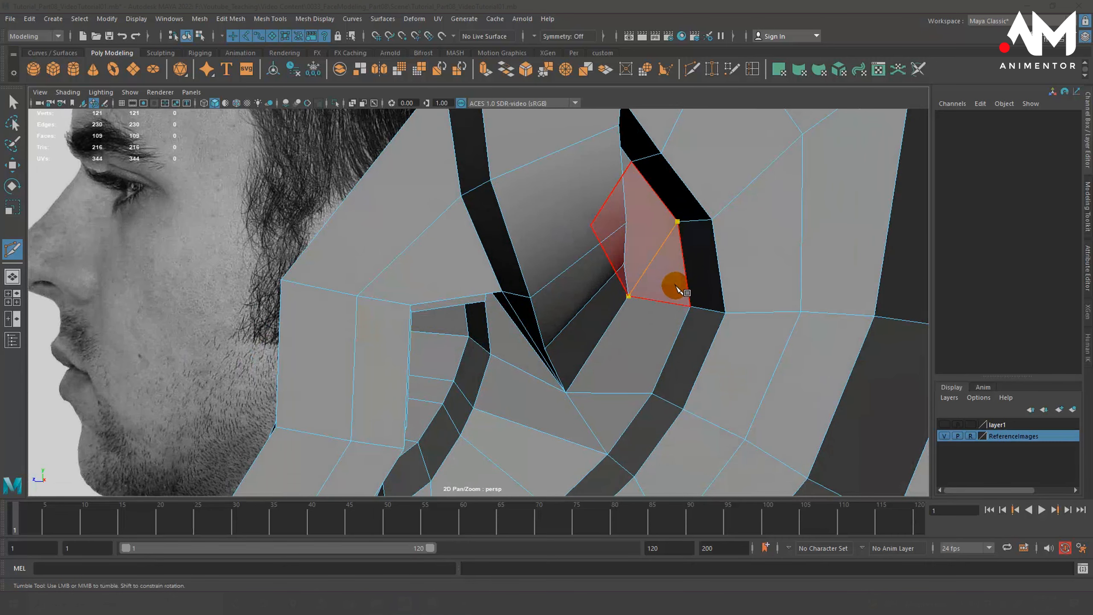
Complete the Multi-Cut edge at the filled face's outer corner vertex and commit the cut
left_click(678, 223)
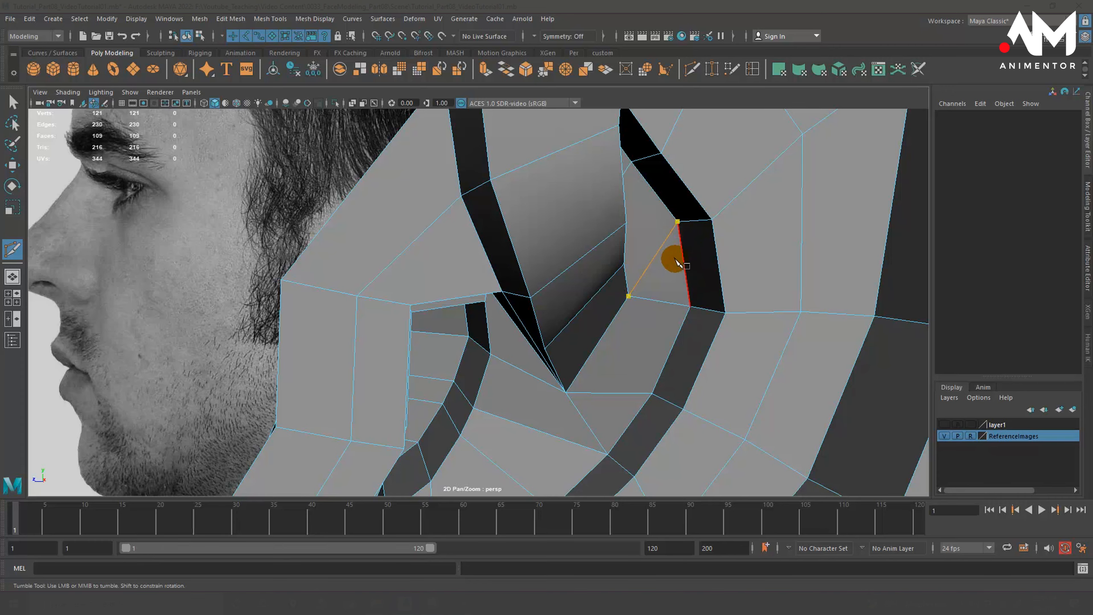
left_click_drag(677, 263, 660, 266, "alt")
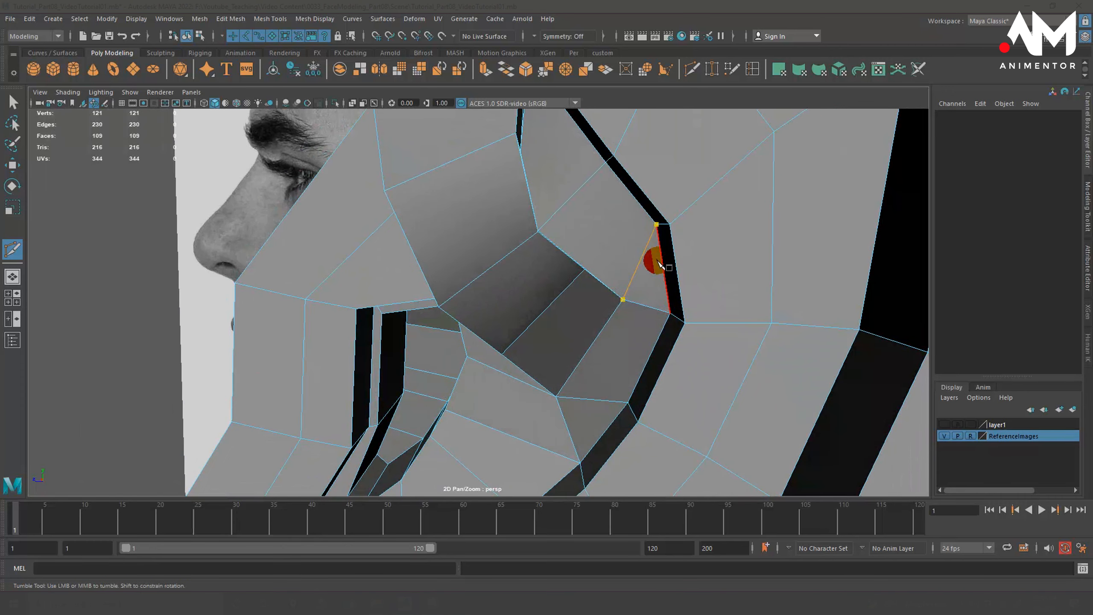
right_click(659, 263)
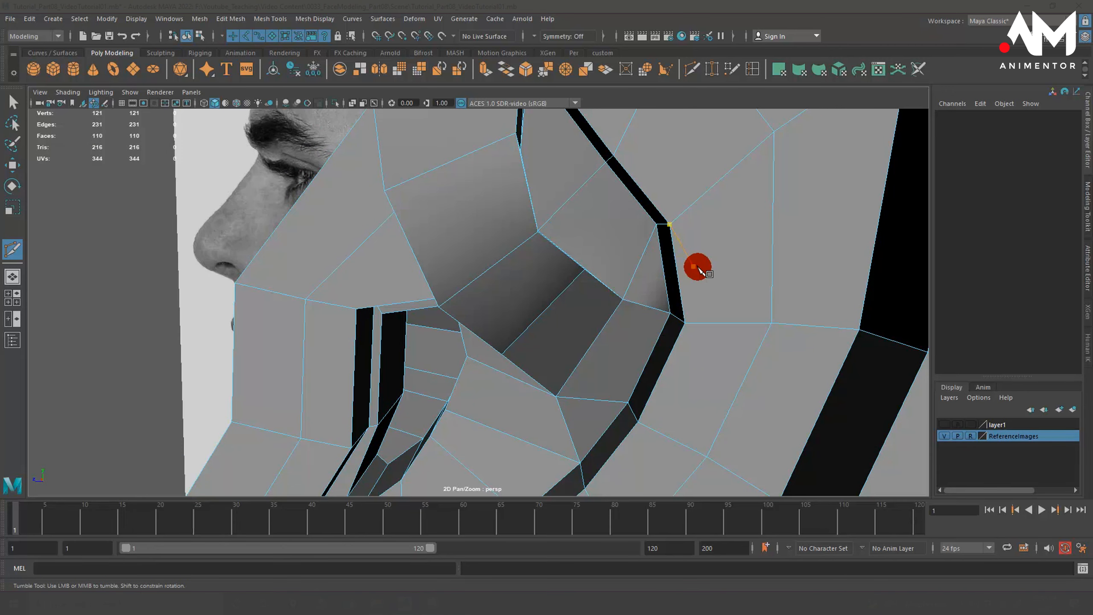
Examine the cut area and the whole ear in smooth preview against the reference, ending with the smooth preview off
right_click_drag(594, 175, 549, 218, "alt")
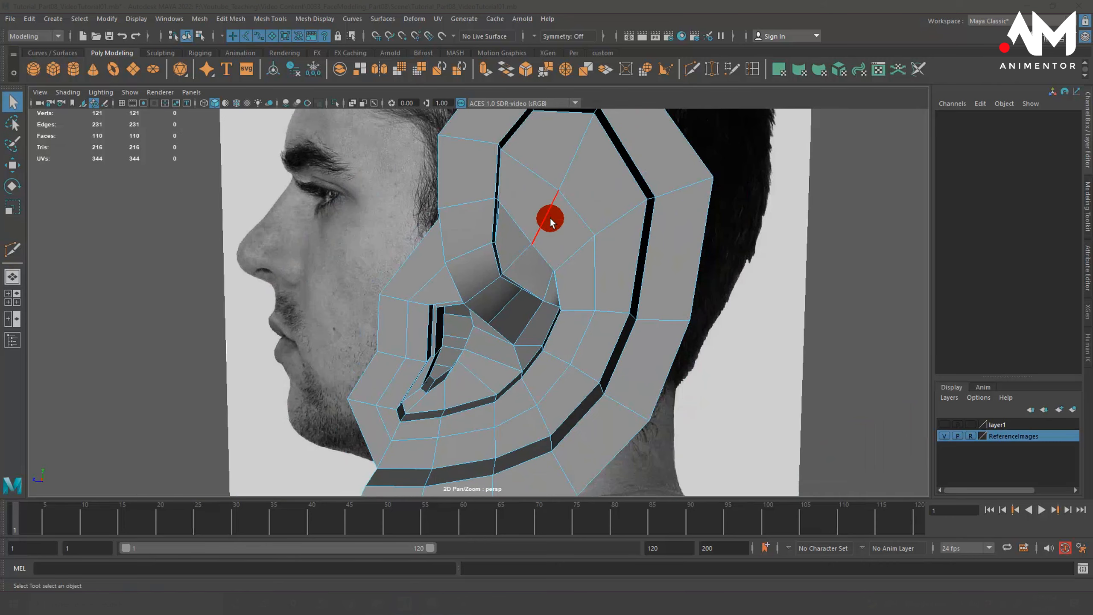
mouse_move(553, 270)
left_mouse_down("alt")
mouse_move(553, 288)
mouse_move(547, 276)
left_mouse_up("alt")
key("3")
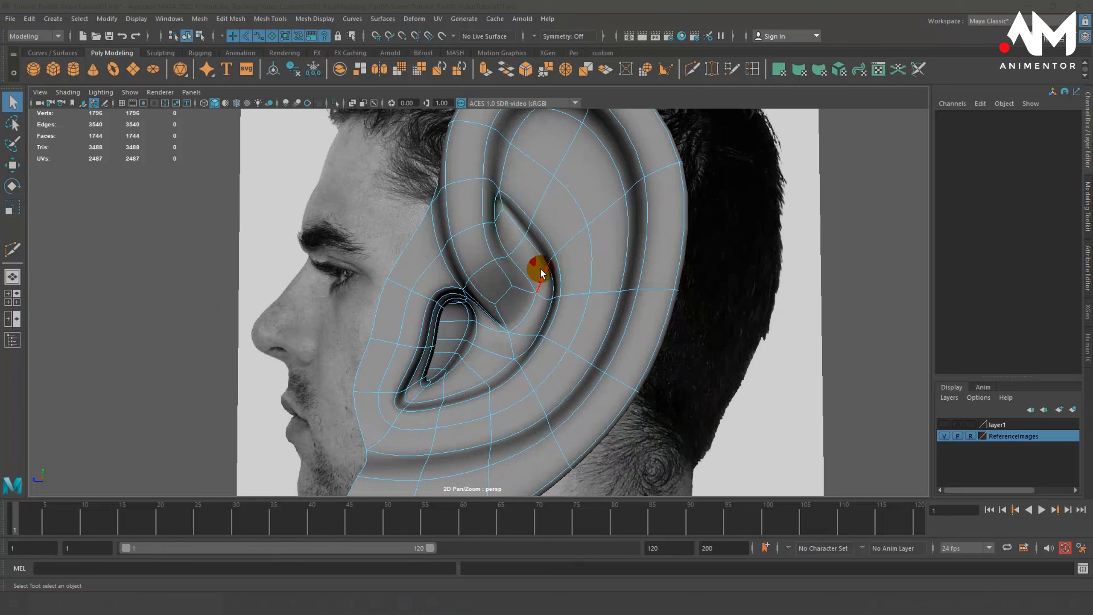
left_click_drag(533, 307, 554, 321, "alt")
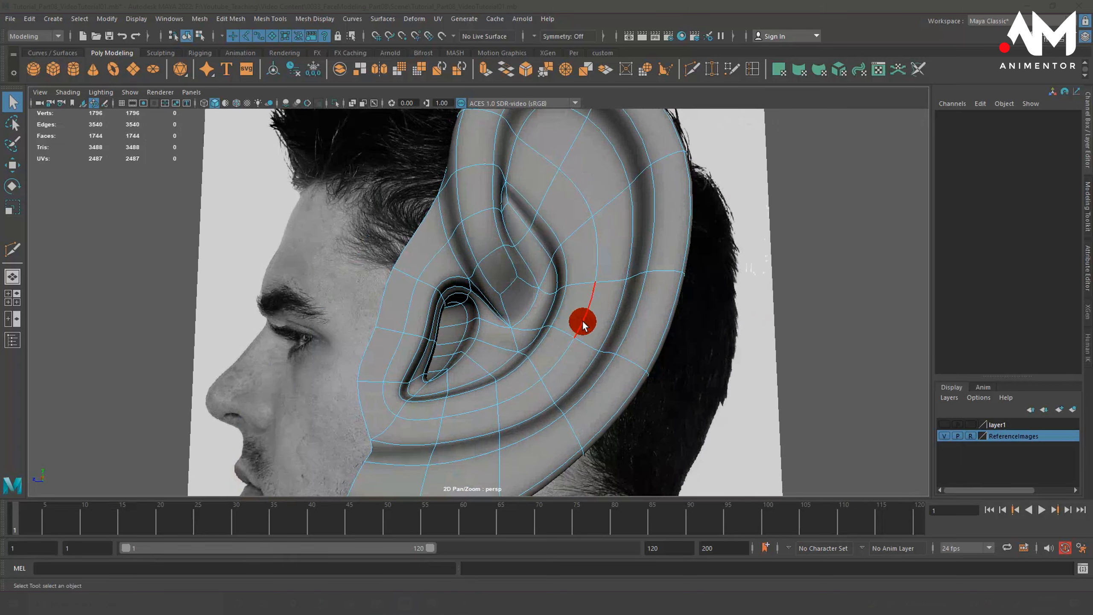
right_click_drag(582, 320, 587, 328, "alt")
mouse_move(588, 332)
left_mouse_down("alt")
mouse_move(583, 312)
mouse_move(556, 317)
mouse_move(571, 327)
mouse_move(624, 325)
mouse_move(585, 334)
mouse_move(670, 337)
mouse_move(654, 342)
mouse_move(727, 335)
mouse_move(583, 328)
left_mouse_up("alt")
left_click_drag(445, 324, 368, 292, "alt")
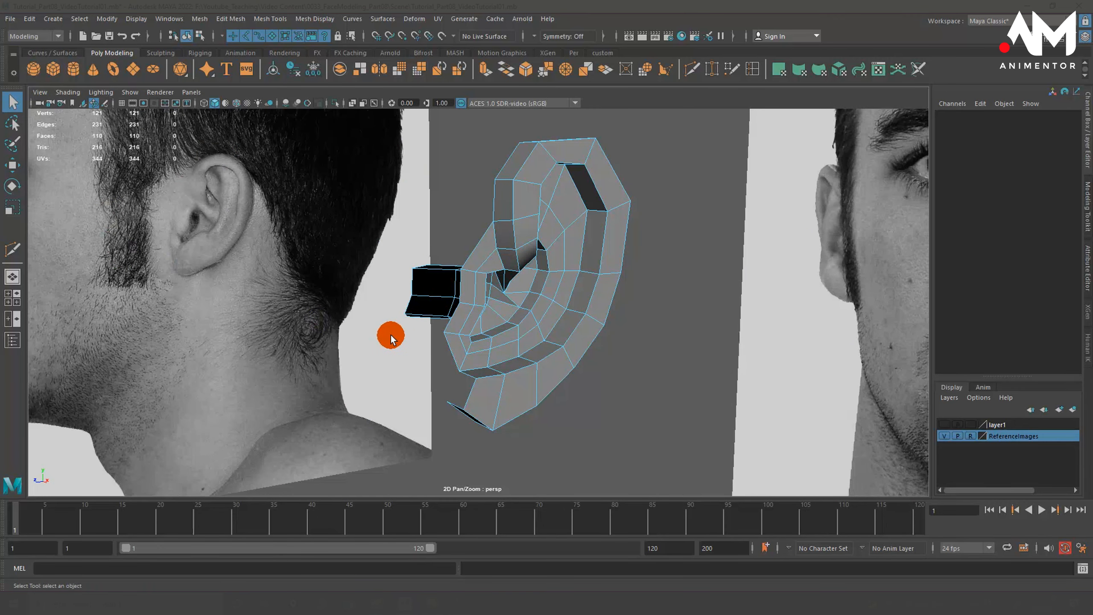
right_click_drag(390, 336, 439, 331, "alt")
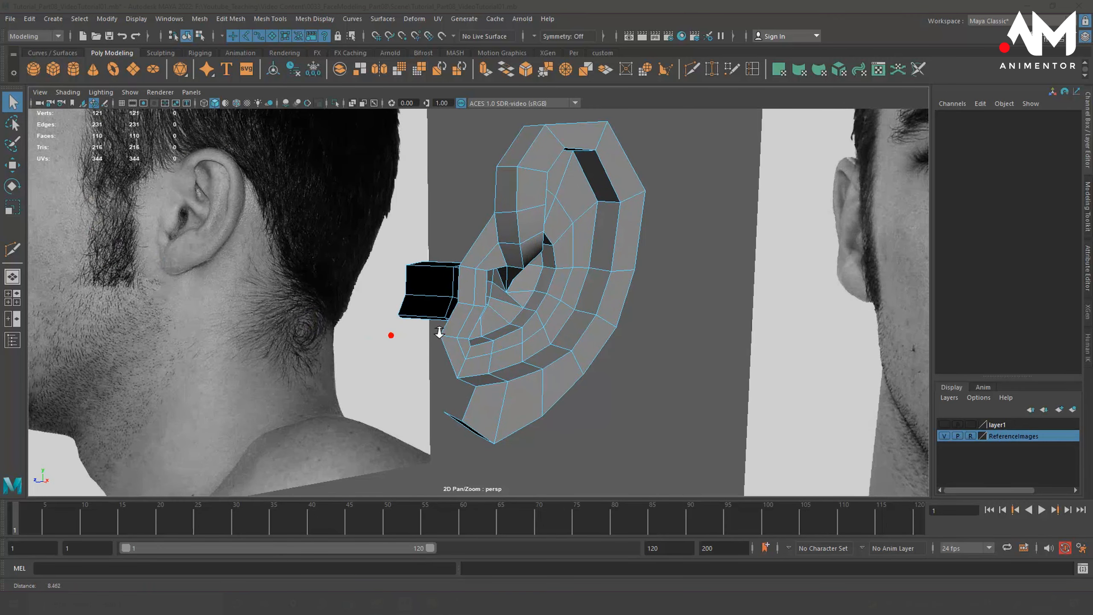
Show layer1 with the head model and hide the ReferenceImages layer
left_click(943, 425)
scroll(625, 346, "down", 10)
left_click_drag(555, 349, 642, 385, "alt")
mouse_move(549, 369)
left_mouse_down("alt")
mouse_move(579, 371)
mouse_move(554, 359)
left_mouse_up("alt")
right_click_drag(527, 338, 545, 344, "alt")
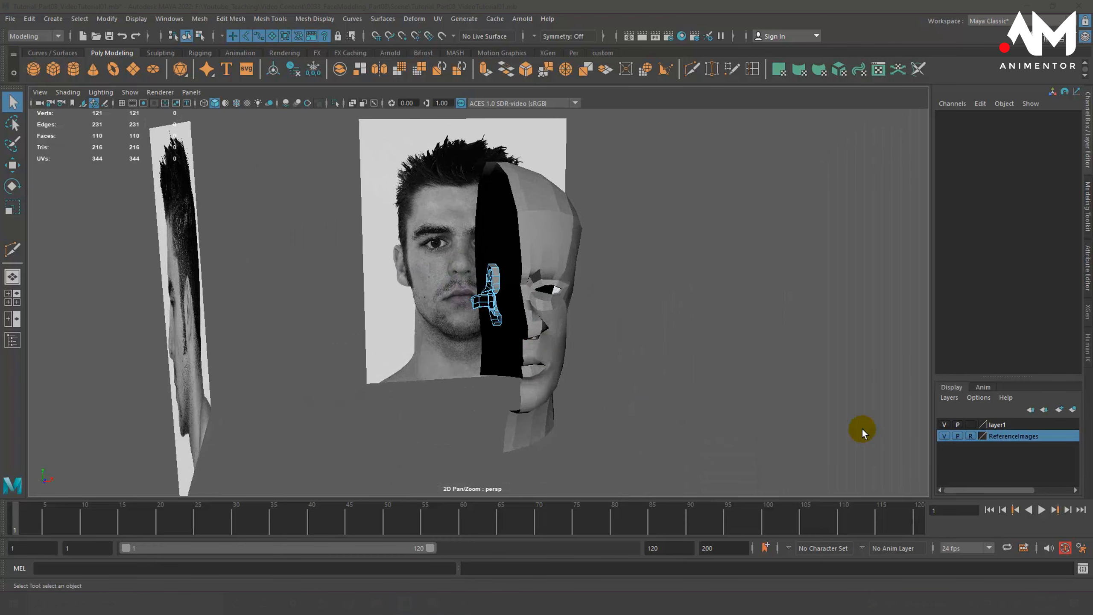
left_click(944, 436)
left_click_drag(666, 365, 616, 361, "alt")
left_click_drag(546, 333, 676, 275, "alt")
Select the ear as a whole object and move it along X toward the head, to Translate X 4.488
key("F8")
left_click(507, 261)
key("w")
left_click_drag(691, 343, 620, 341, "alt")
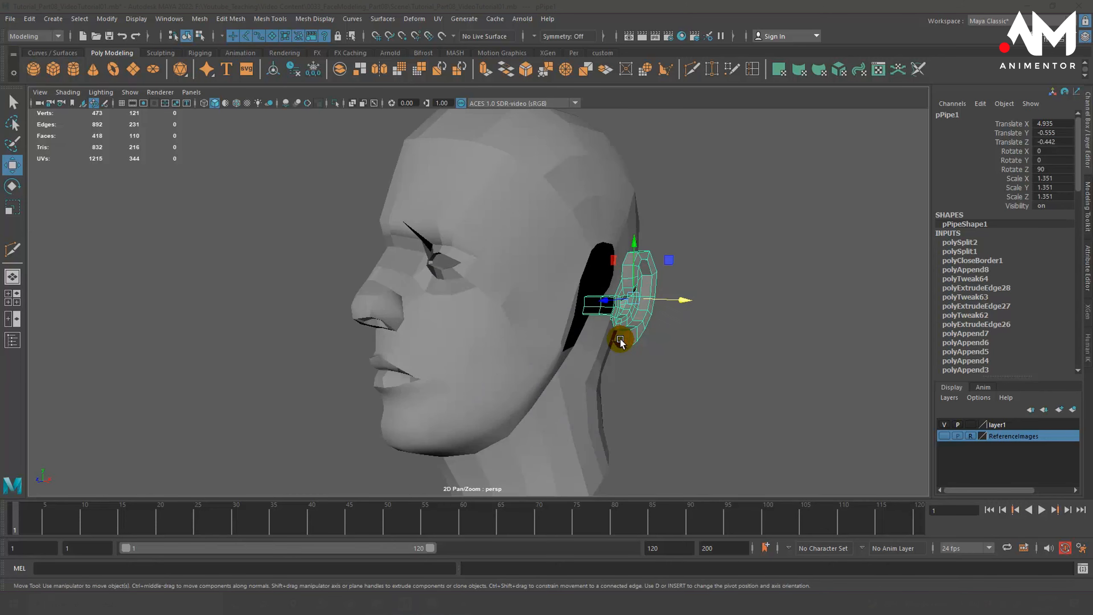
key("space")
key("space")
key("space")
key("space")
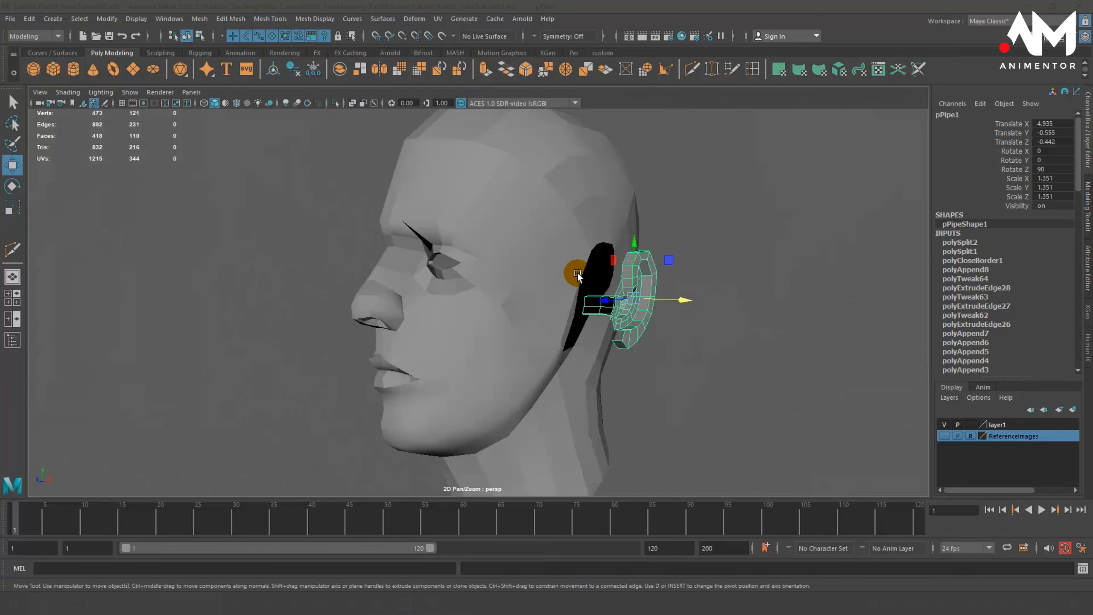
left_click_drag(577, 273, 547, 281, "alt")
right_click_drag(540, 295, 684, 288, "alt")
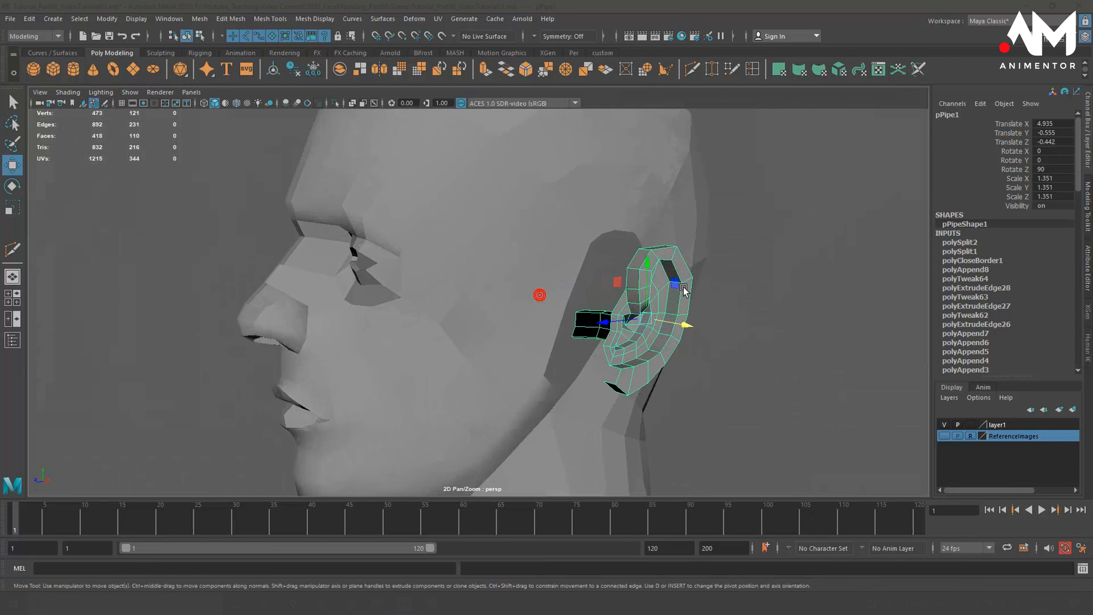
left_click_drag(683, 288, 732, 291, "alt")
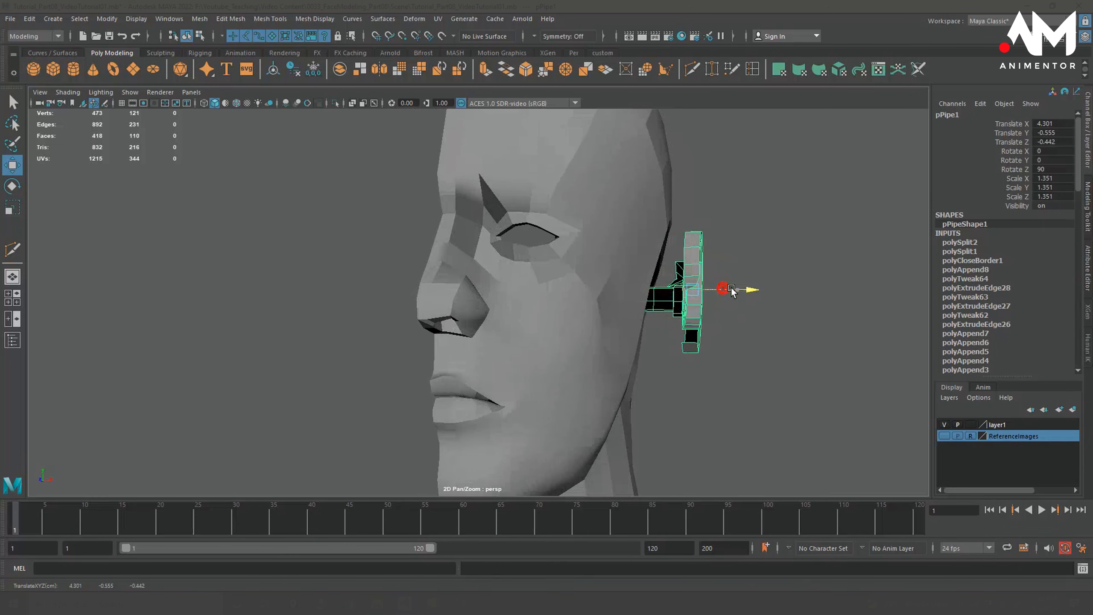
left_click_drag(666, 334, 660, 335, "alt")
right_click_drag(661, 334, 828, 324, "alt")
middle_click_drag(828, 323, 719, 317, "alt")
mouse_move(719, 286)
left_mouse_down()
mouse_move(676, 296)
mouse_move(733, 307)
mouse_move(778, 289)
mouse_move(735, 316)
mouse_move(615, 323)
left_mouse_up()
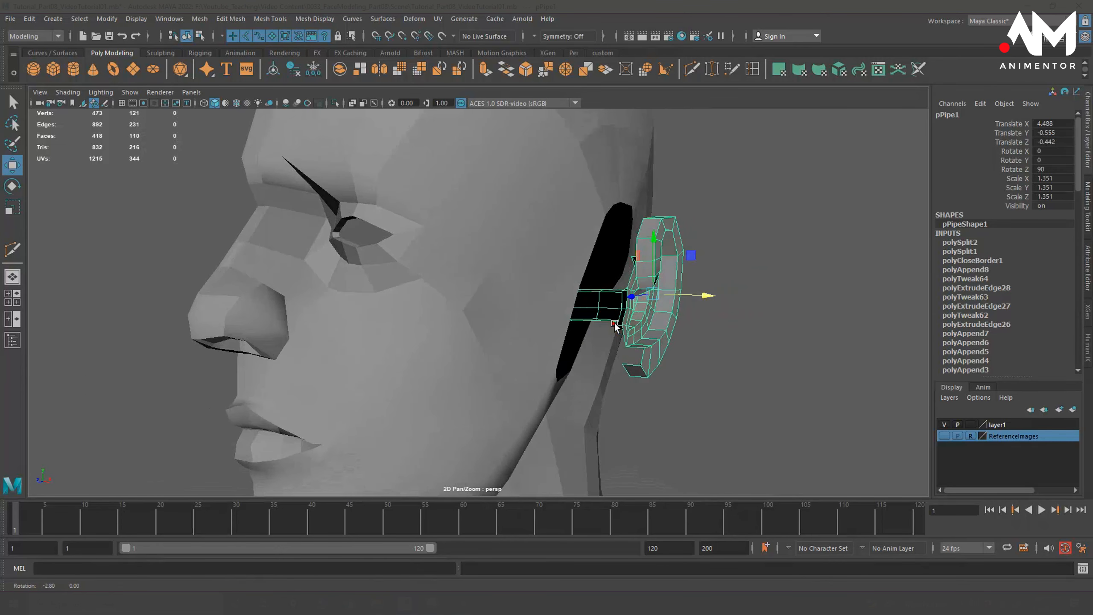
Switch the Poly Count heads-up display off and back on
left_click(129, 18)
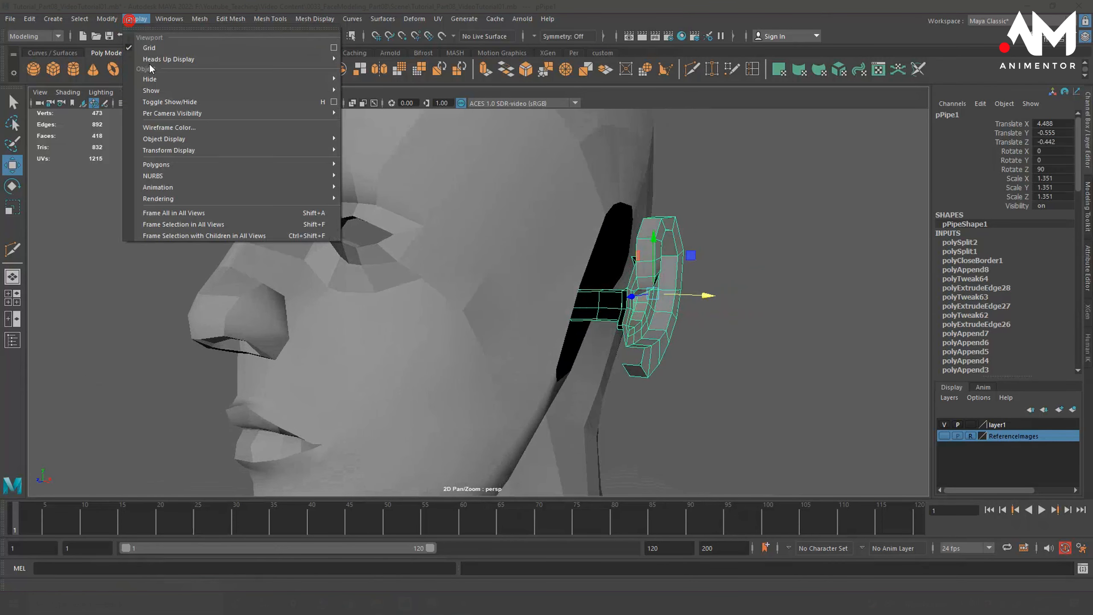
mouse_move(168, 59)
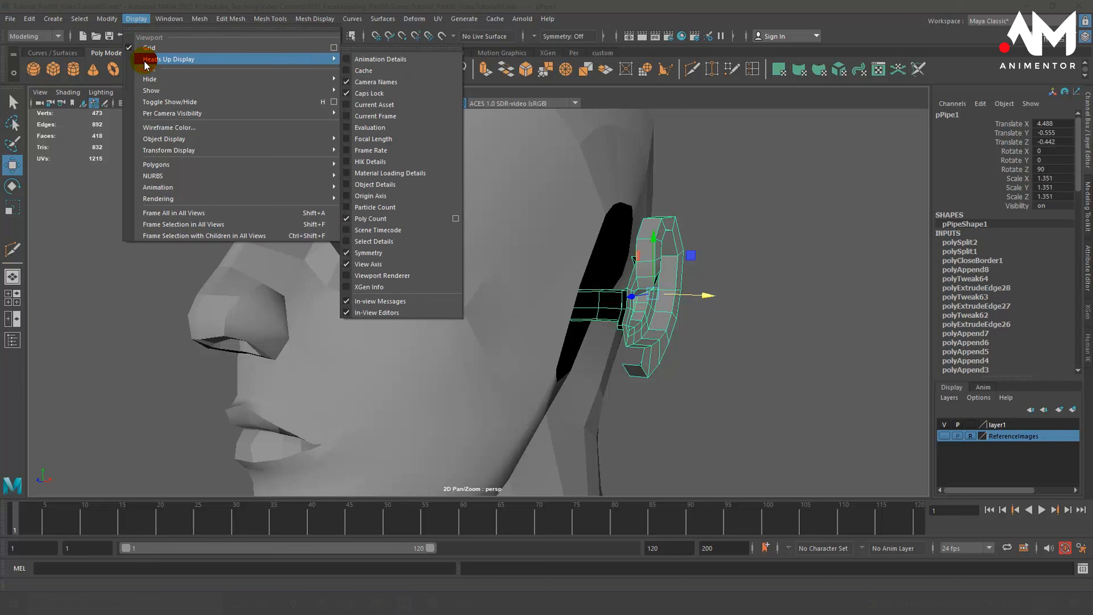
left_click(371, 218)
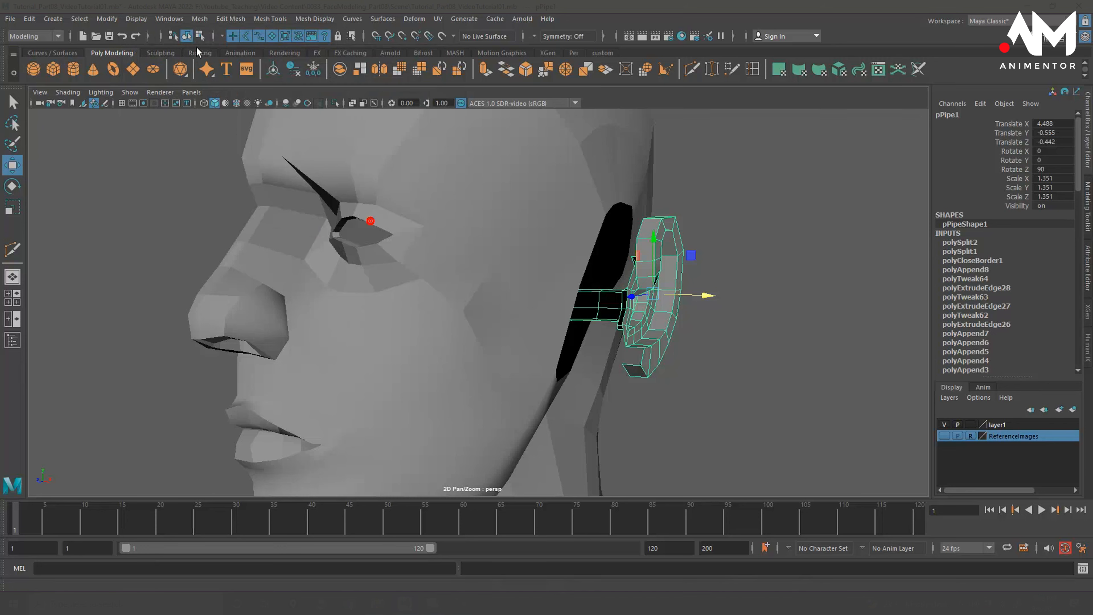
left_click(135, 18)
left_click(167, 80)
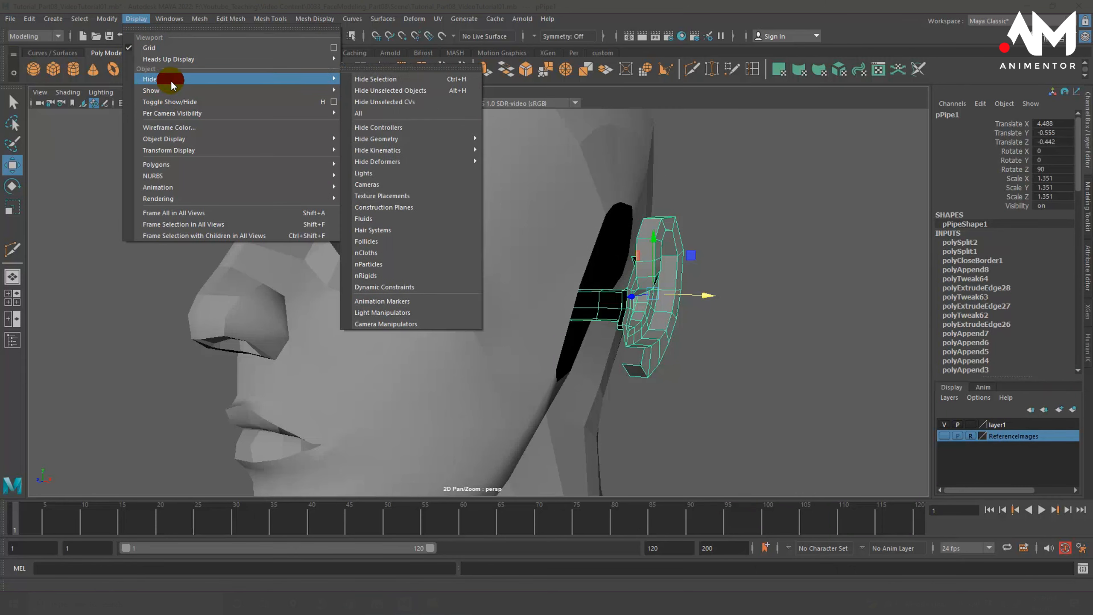
left_click(172, 60)
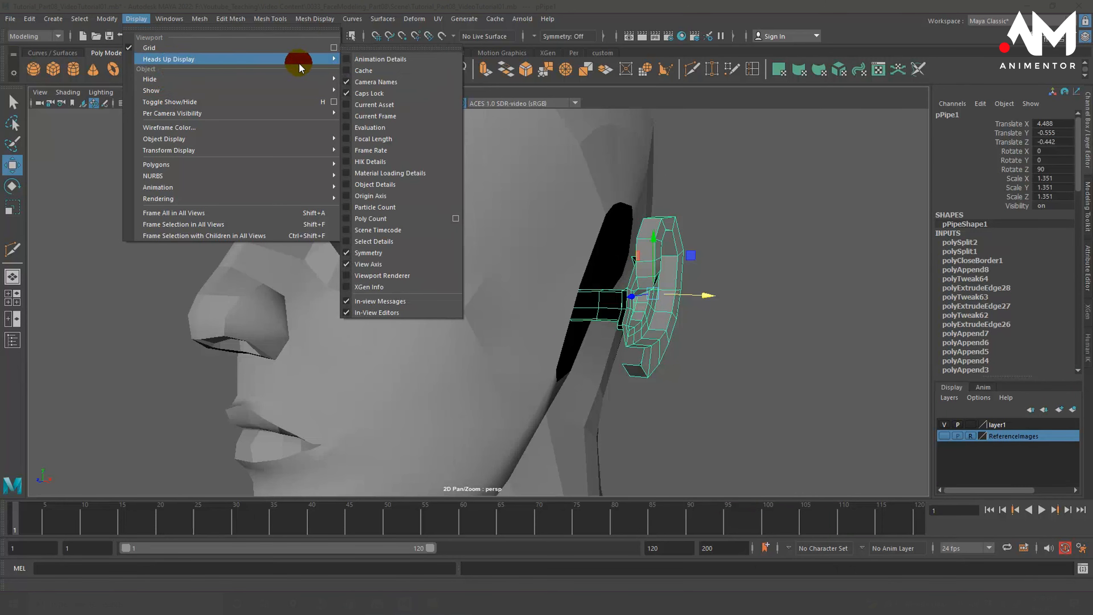
left_click(374, 220)
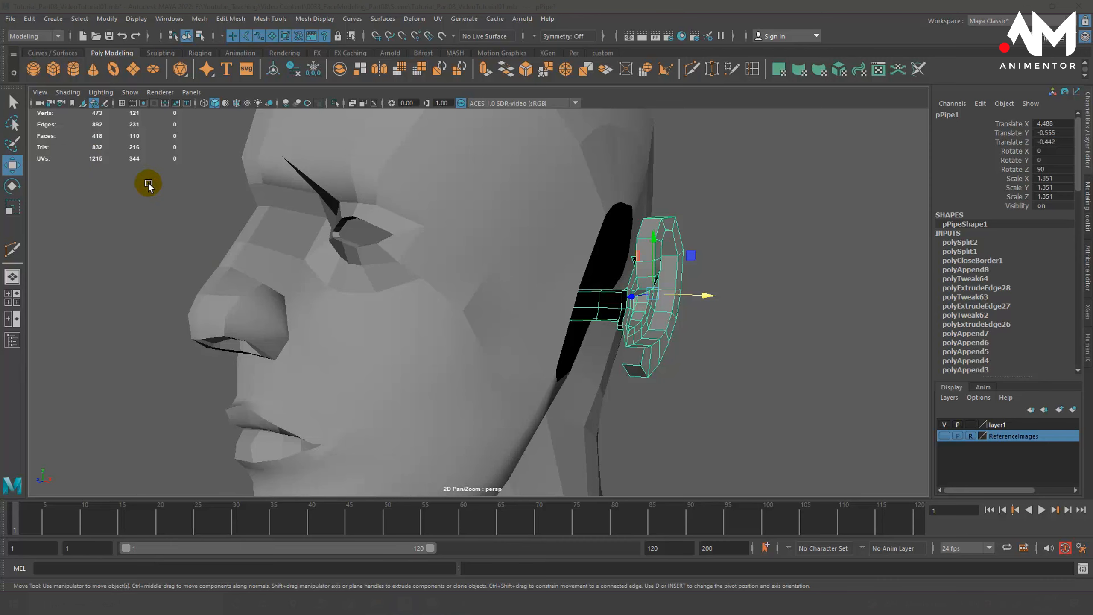
Check the ear's placement beside the head and hide layer1 to isolate the ear
left_click_drag(558, 349, 690, 349, "alt")
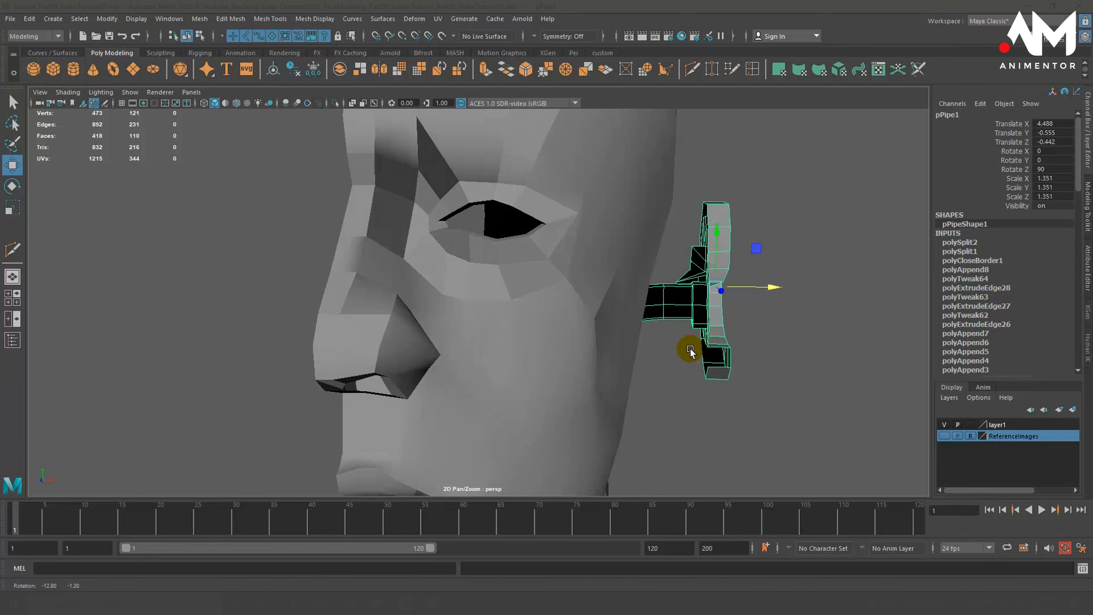
middle_click_drag(676, 347, 589, 347, "alt")
right_click_drag(589, 346, 664, 342, "alt")
left_click_drag(663, 342, 646, 336, "alt")
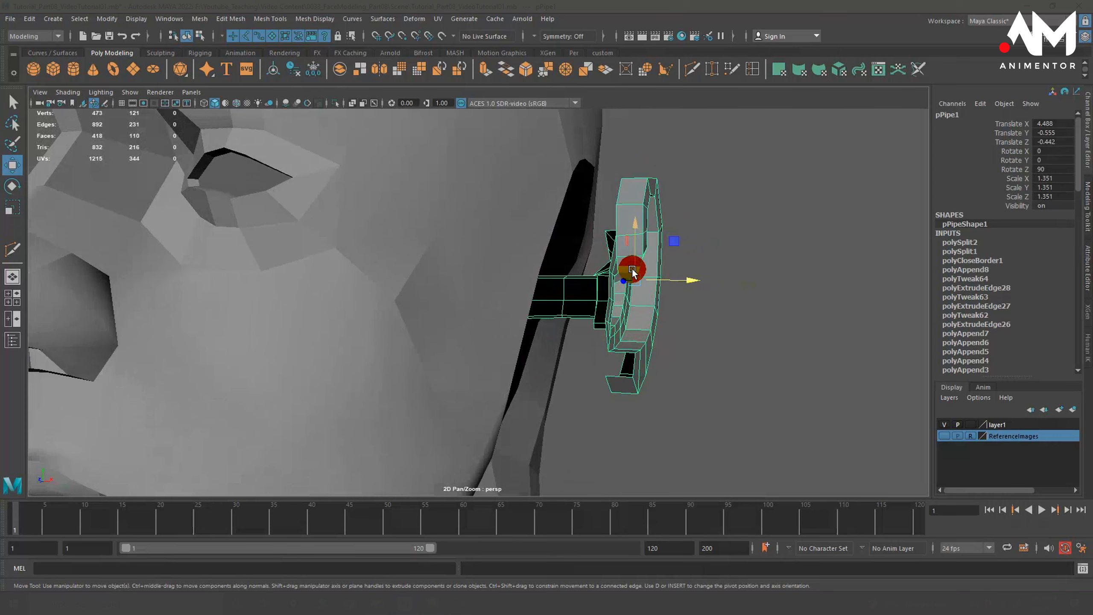
left_click(943, 425)
Examine the isolated ear from behind, including its open back and outer border
left_click_drag(720, 321, 730, 297, "alt")
right_click_drag(592, 341, 849, 291, "alt")
middle_click_drag(759, 298, 576, 348, "alt")
left_click_drag(354, 276, 373, 280, "alt")
right_click_drag(373, 281, 417, 290, "alt")
mouse_move(417, 290)
left_mouse_down("alt")
mouse_move(390, 288)
mouse_move(398, 293)
left_mouse_up("alt")
right_click_drag(472, 283, 395, 296, "alt")
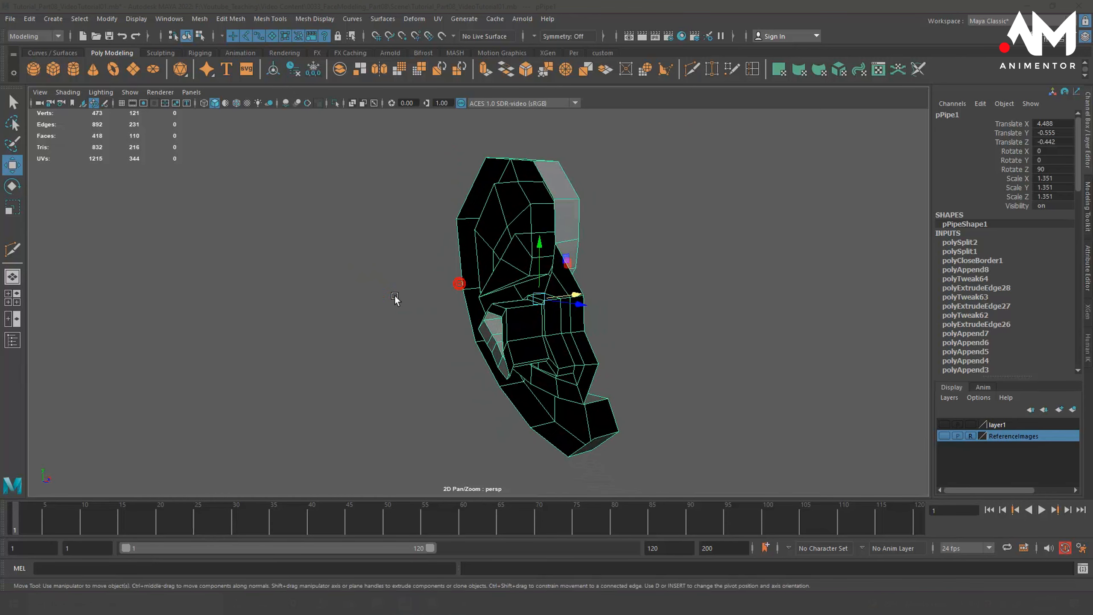
left_click_drag(394, 295, 415, 296, "alt")
right_click_drag(519, 186, 518, 151)
left_click(525, 193)
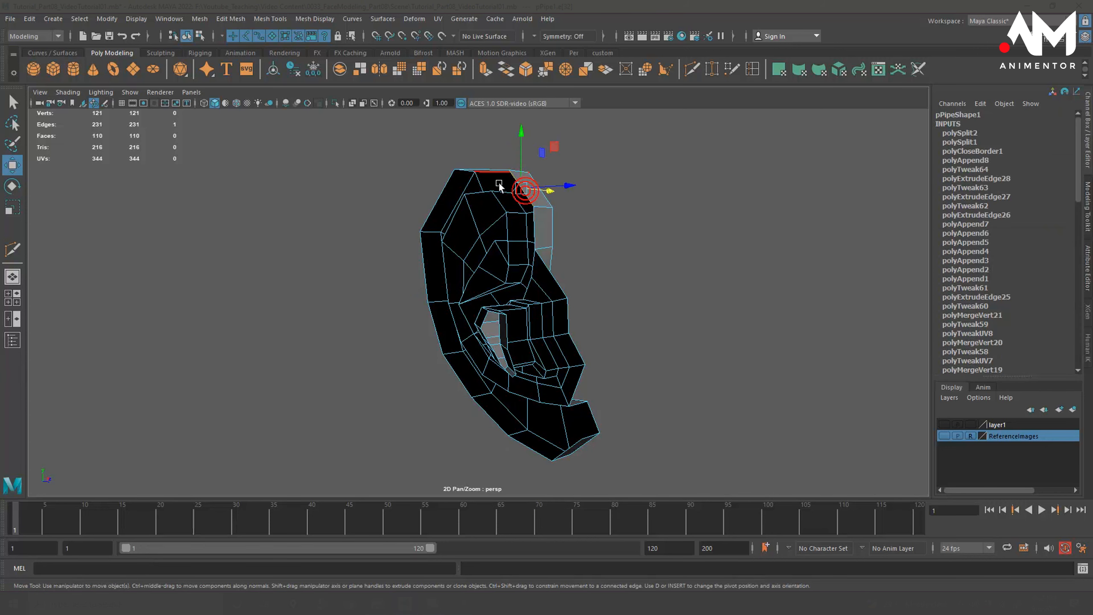
left_click_drag(523, 185, 586, 220, "alt")
left_click(532, 132, "shift")
left_click_drag(532, 132, 446, 159, "alt")
left_click(387, 231, "shift")
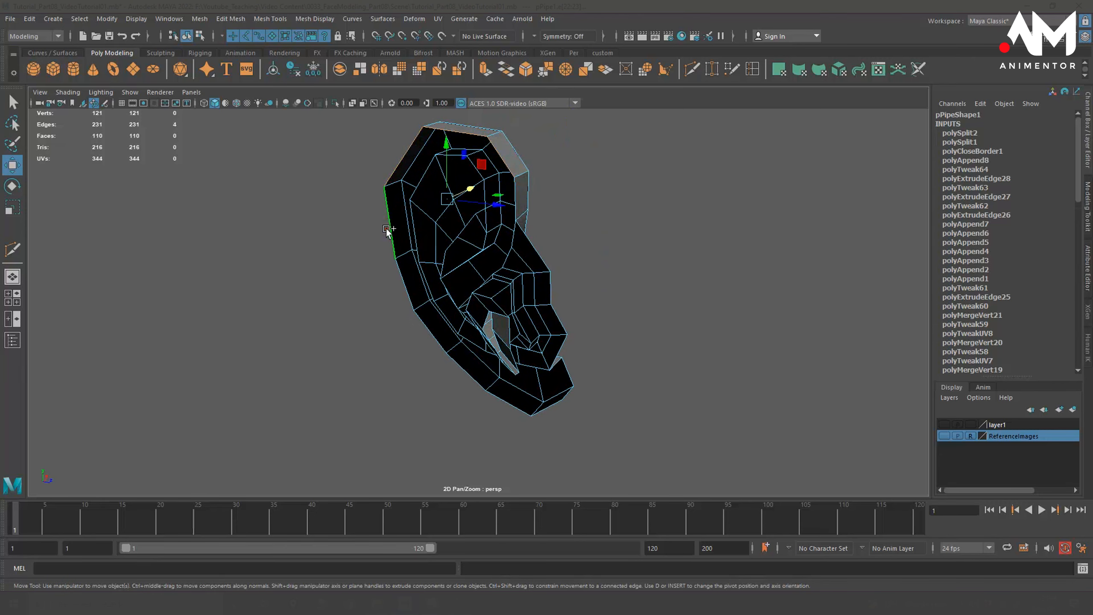
left_click(402, 297, "shift")
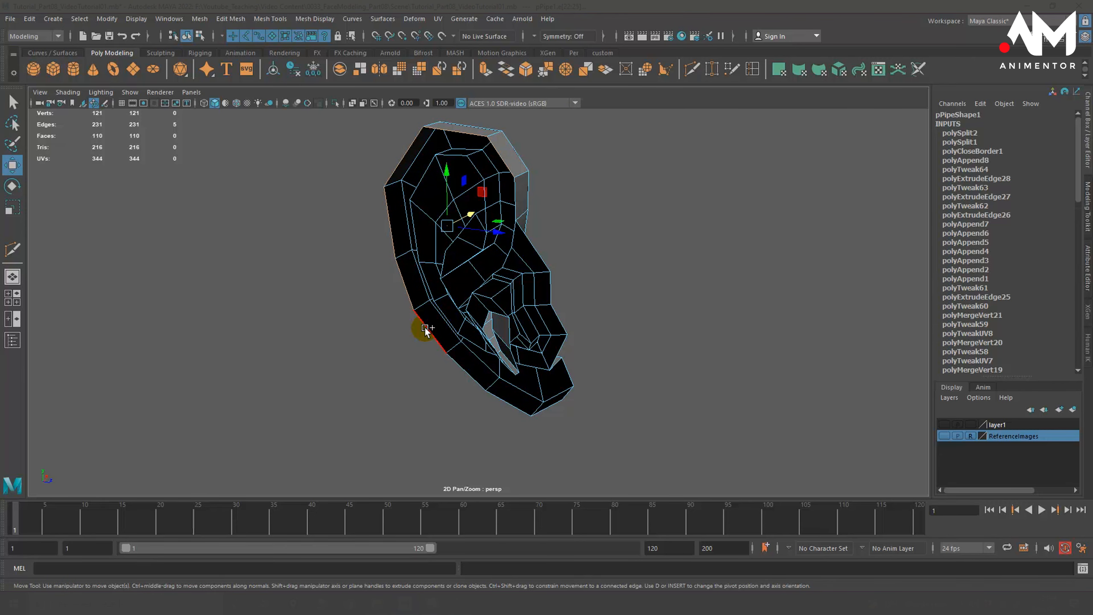
left_click_drag(564, 413, 484, 397, "alt")
scroll(545, 410, "up", 1)
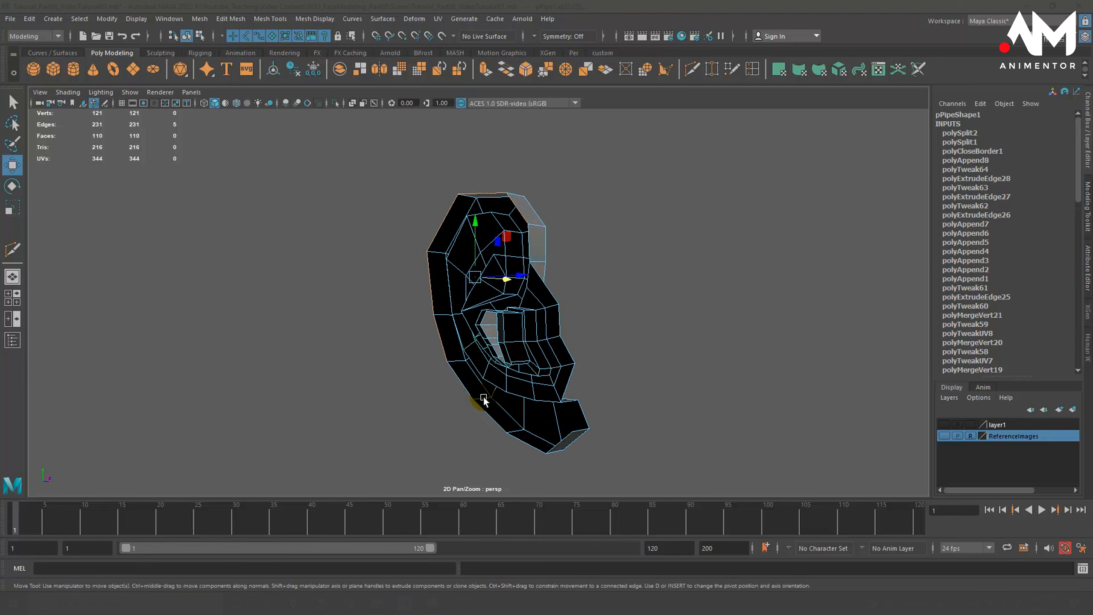
left_click(416, 376)
Use Append to Polygon to bridge the gap between the earlobe's end edge and the border edge just above it
left_click_drag(416, 376, 446, 379, "alt")
right_click_drag(446, 380, 448, 360, "alt")
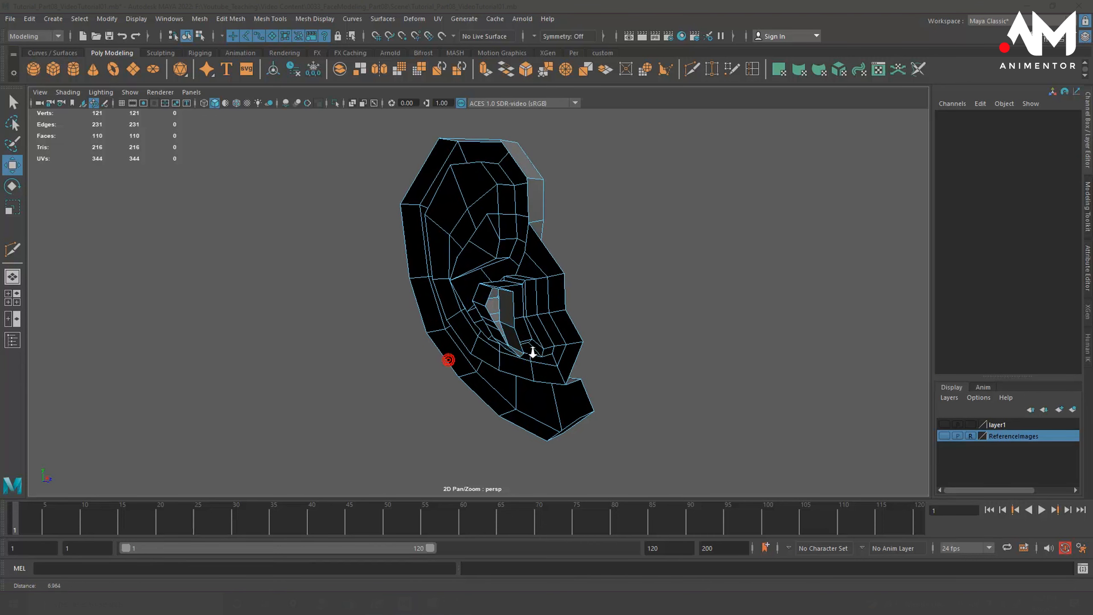
left_click_drag(532, 361, 394, 357, "alt")
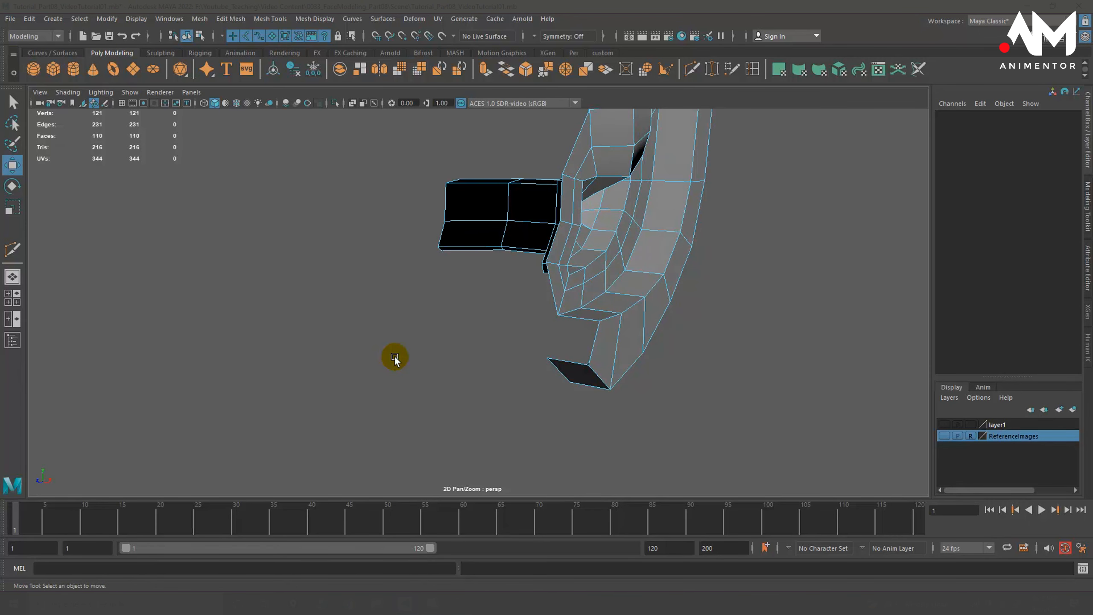
right_click_drag(567, 365, 566, 259)
left_click_drag(573, 362, 526, 357, "alt")
key("space")
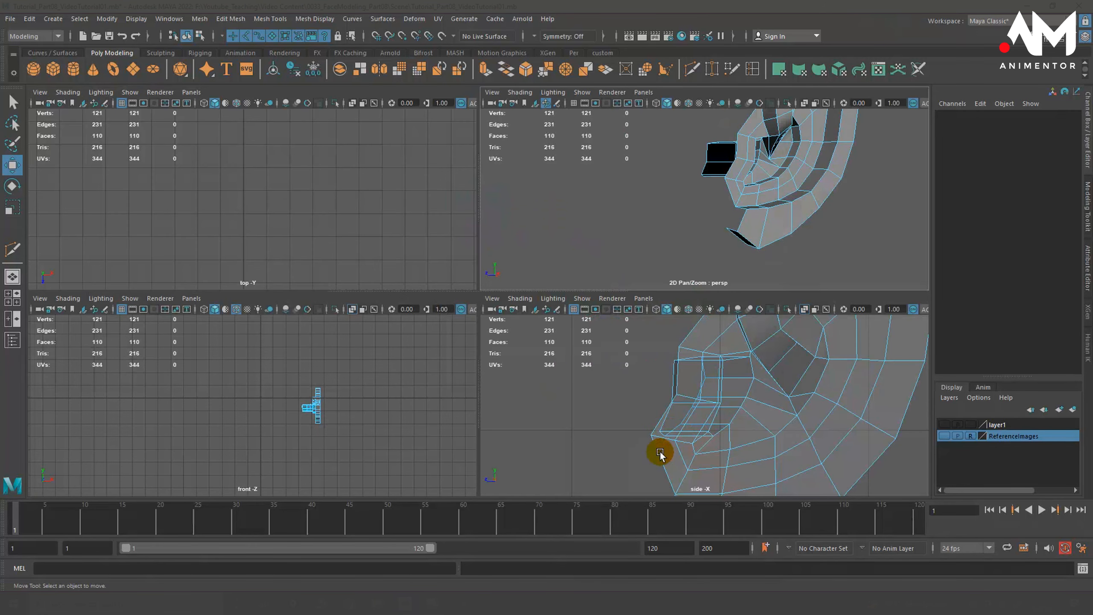
key("space")
left_click_drag(579, 293, 411, 160, "alt")
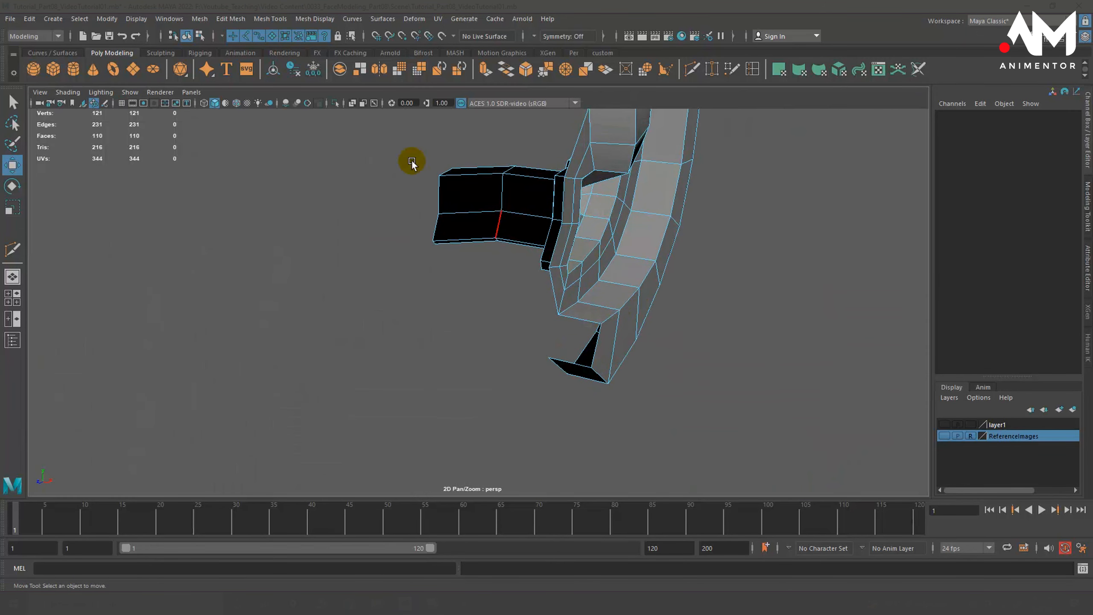
left_click(227, 19)
mouse_move(266, 20)
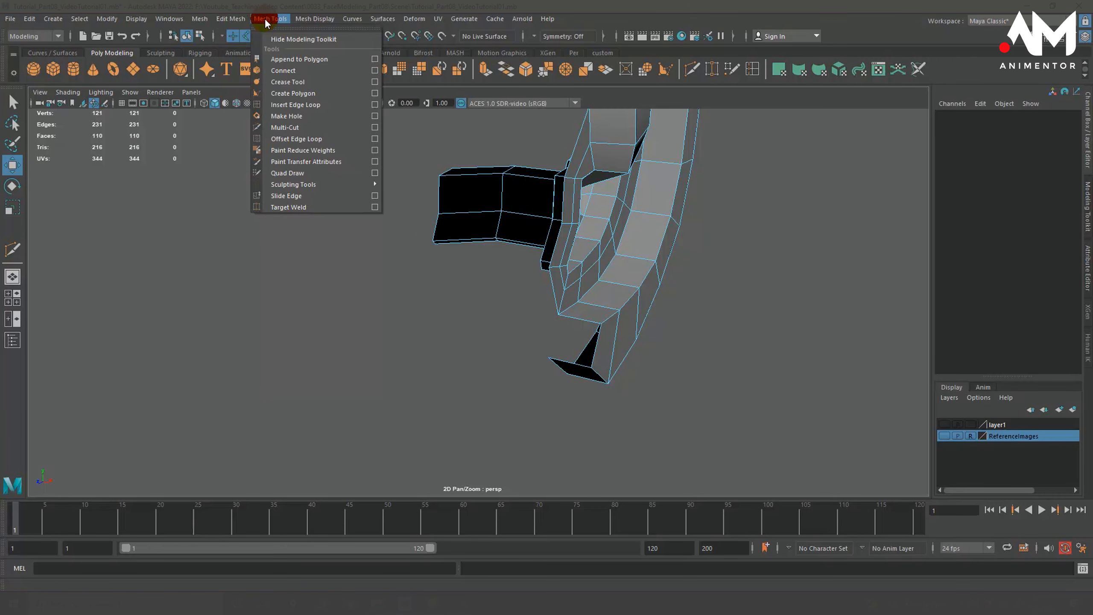
left_click(277, 60)
left_click_drag(432, 291, 538, 318, "alt")
left_click(573, 321)
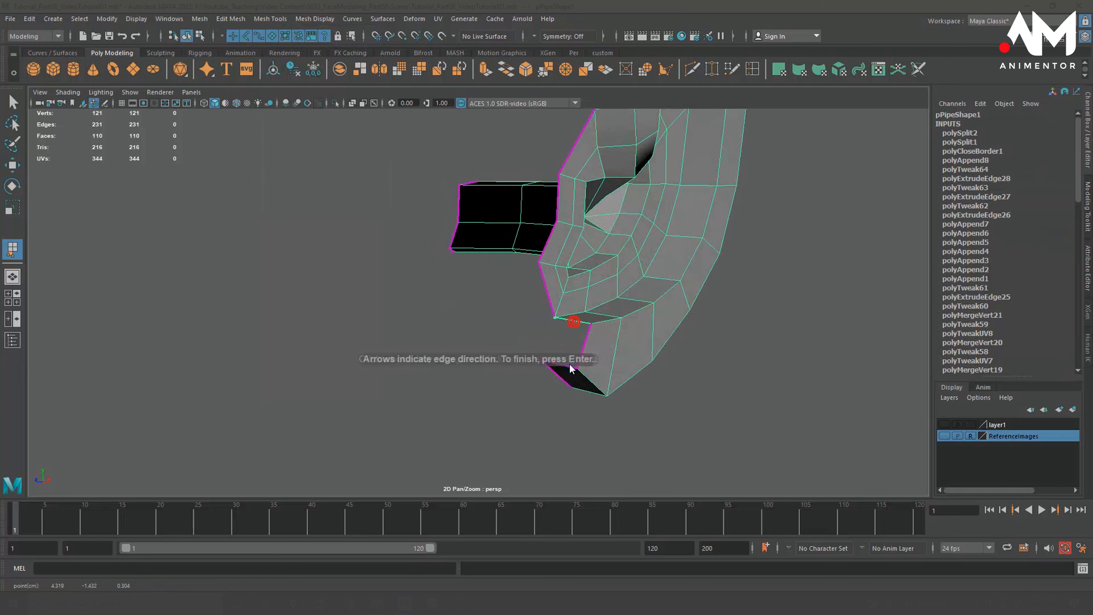
left_click(562, 365)
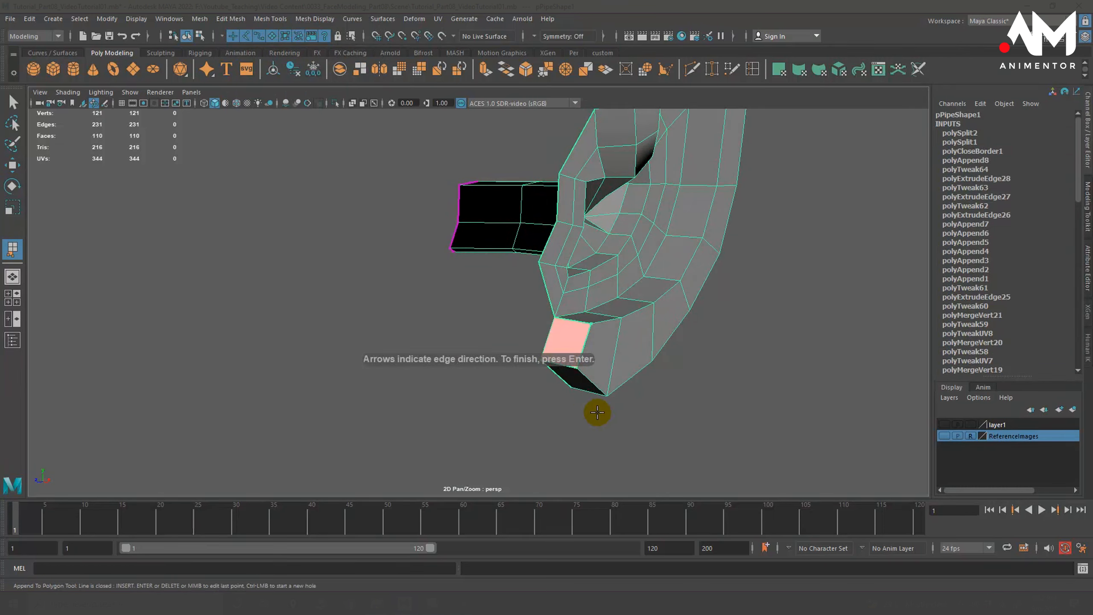
key("Return")
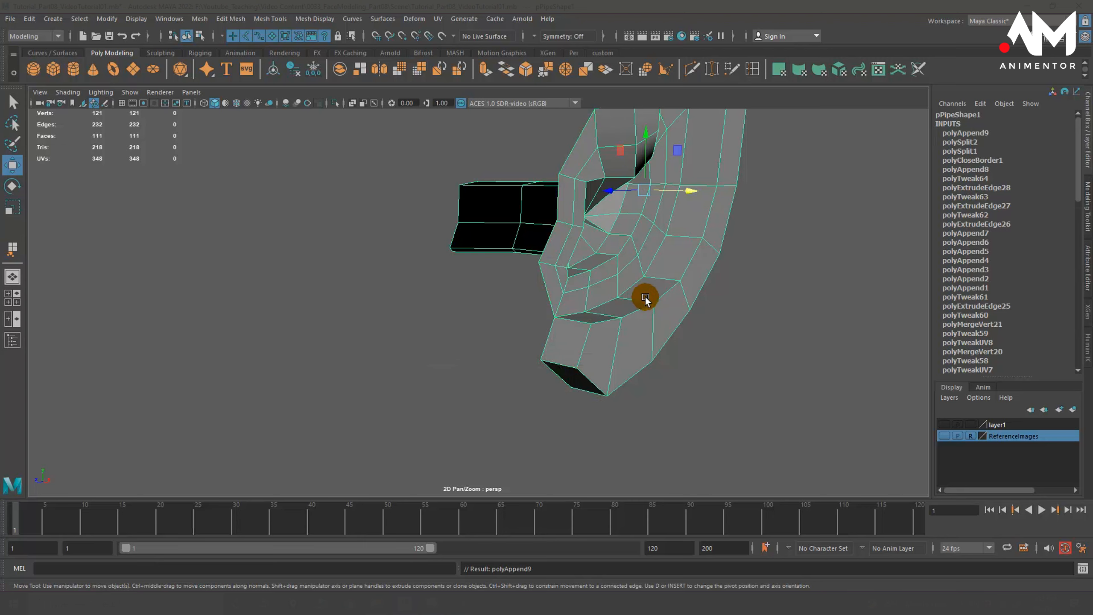
Check the ear in smooth mesh preview, return to the unsmoothed display, and view its open back side
key("3")
left_click_drag(664, 347, 807, 340, "alt")
left_click_drag(586, 252, 625, 300, "alt")
key("1")
right_click_drag(682, 272, 581, 276, "alt")
left_click_drag(581, 276, 593, 277, "alt")
right_click_drag(527, 254, 567, 257, "alt")
mouse_move(567, 257)
left_mouse_down("alt")
mouse_move(552, 248)
mouse_move(533, 265)
mouse_move(527, 246)
mouse_move(559, 242)
left_mouse_up("alt")
middle_click_drag(559, 241, 586, 255, "alt")
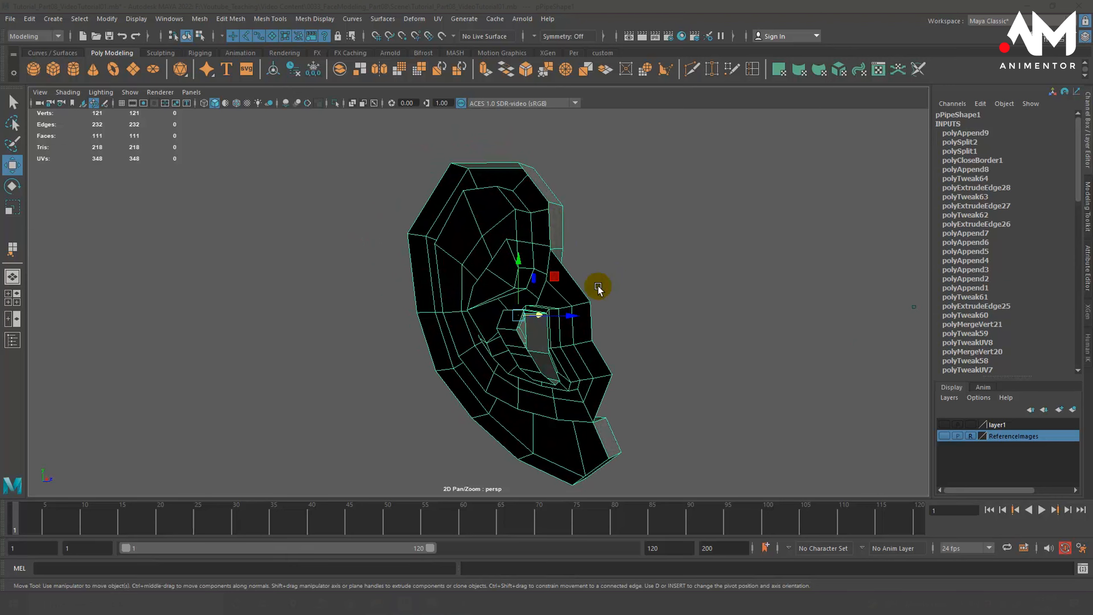
Examine the open back of the ear, following its border from the upper rim down to the earlobe
left_click_drag(598, 286, 555, 296, "alt")
right_click_drag(555, 295, 583, 292, "alt")
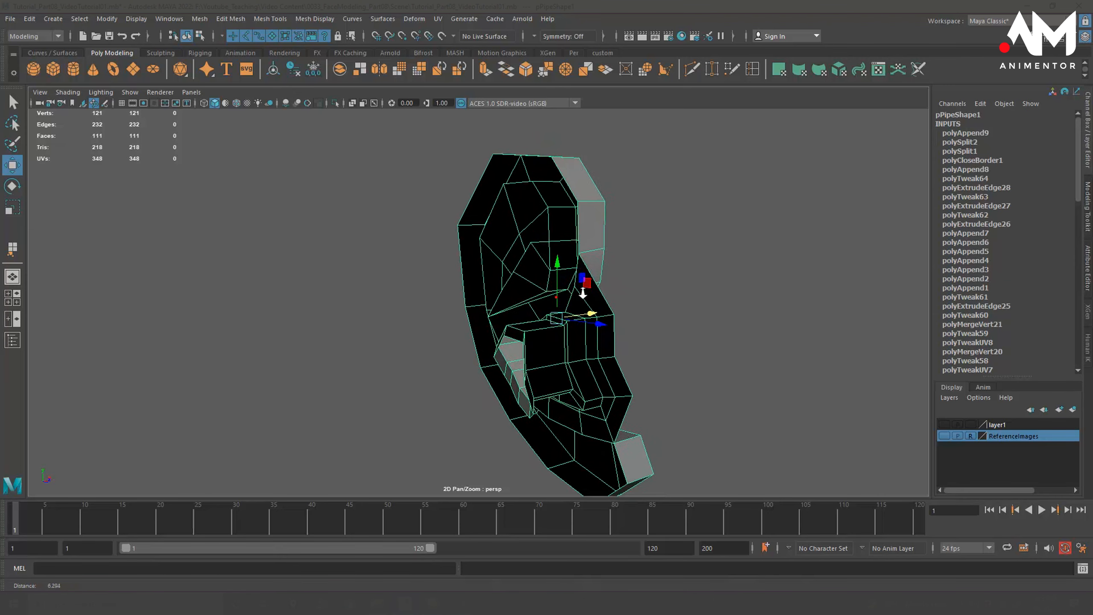
left_click_drag(583, 293, 556, 306, "alt")
left_click_drag(597, 463, 654, 293, "alt")
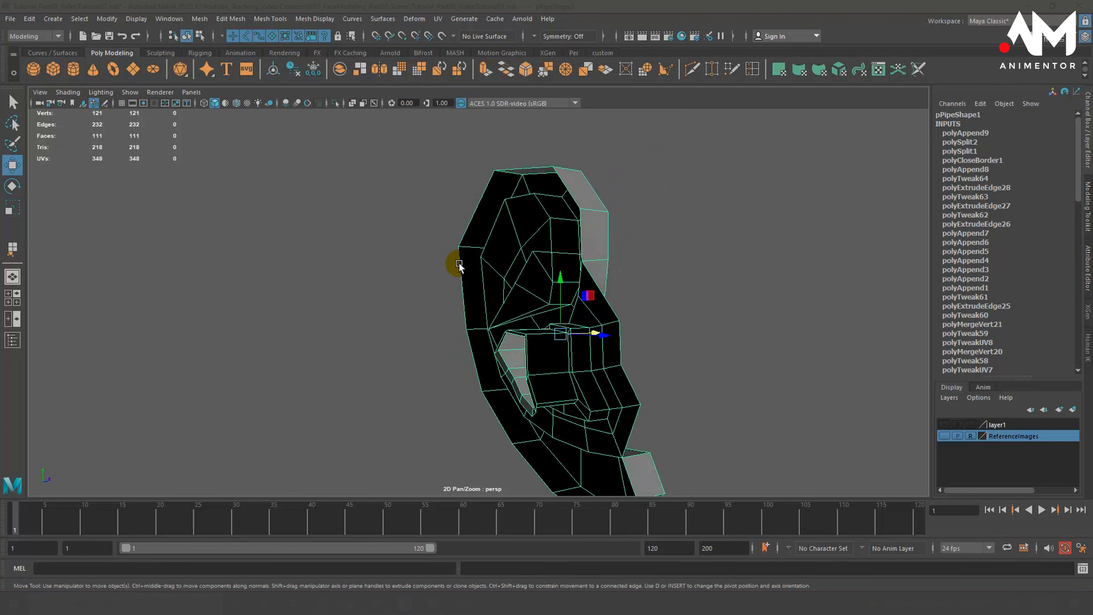
left_click_drag(580, 379, 617, 270, "alt")
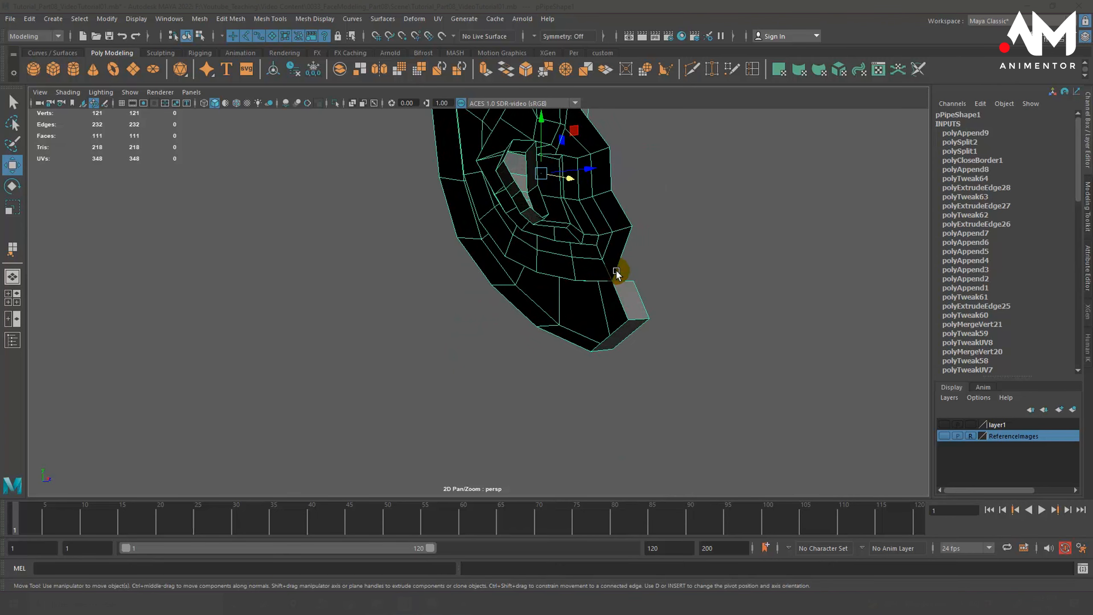
left_click_drag(587, 142, 601, 163, "alt")
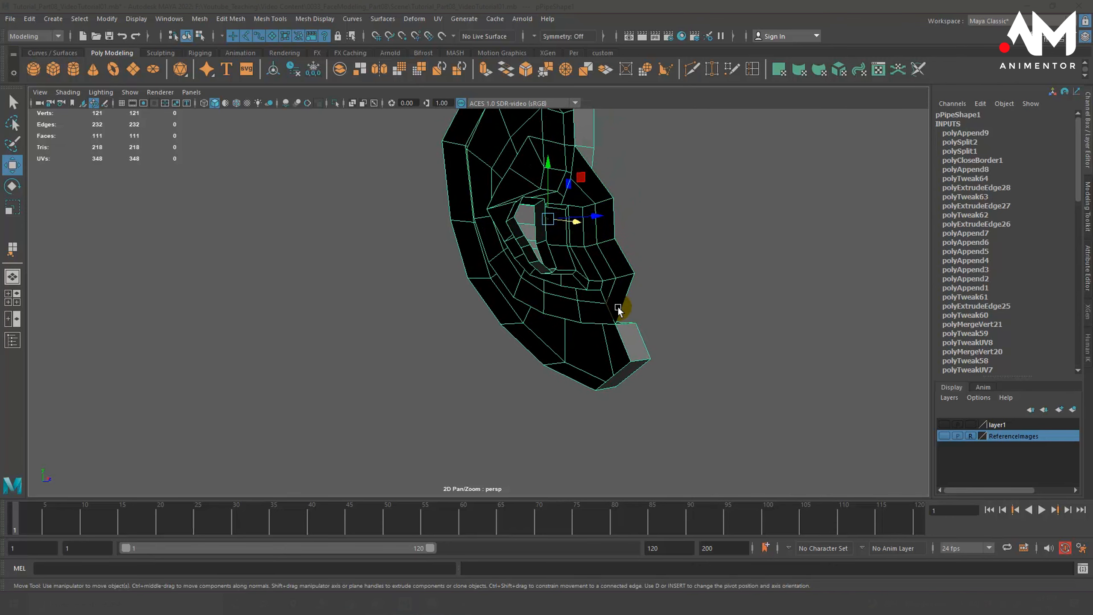
left_click_drag(618, 306, 621, 334, "alt")
middle_click_drag(616, 307, 625, 336, "alt")
left_click_drag(625, 336, 603, 318, "alt")
left_click_drag(649, 381, 619, 327, "alt")
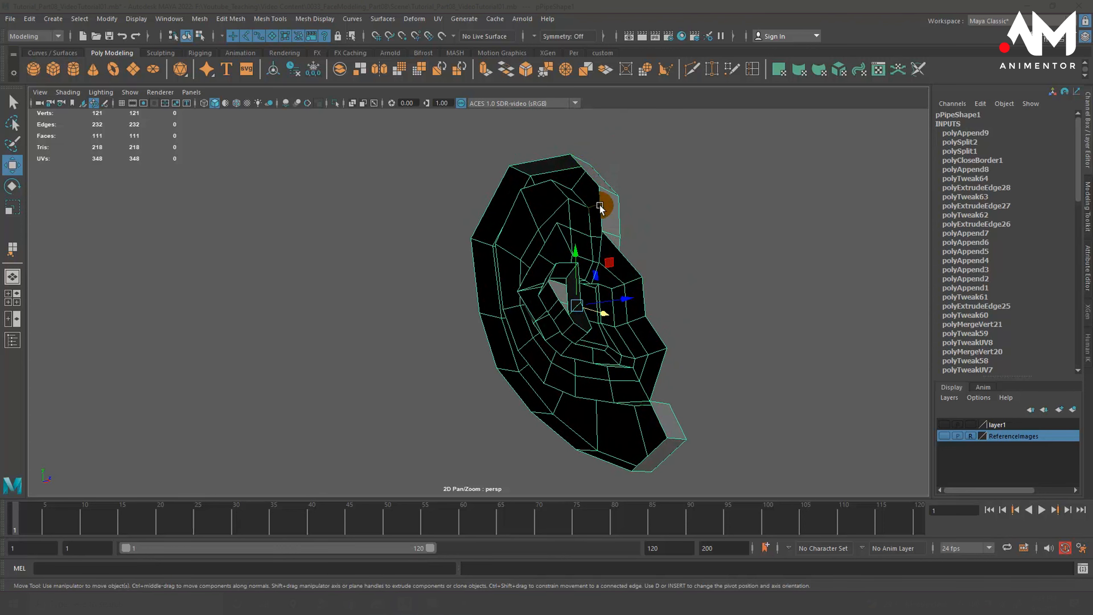
Select the outer back border edges of the ear, from the upper front of the rim around to the earlobe's end
right_click_drag(599, 213, 598, 190)
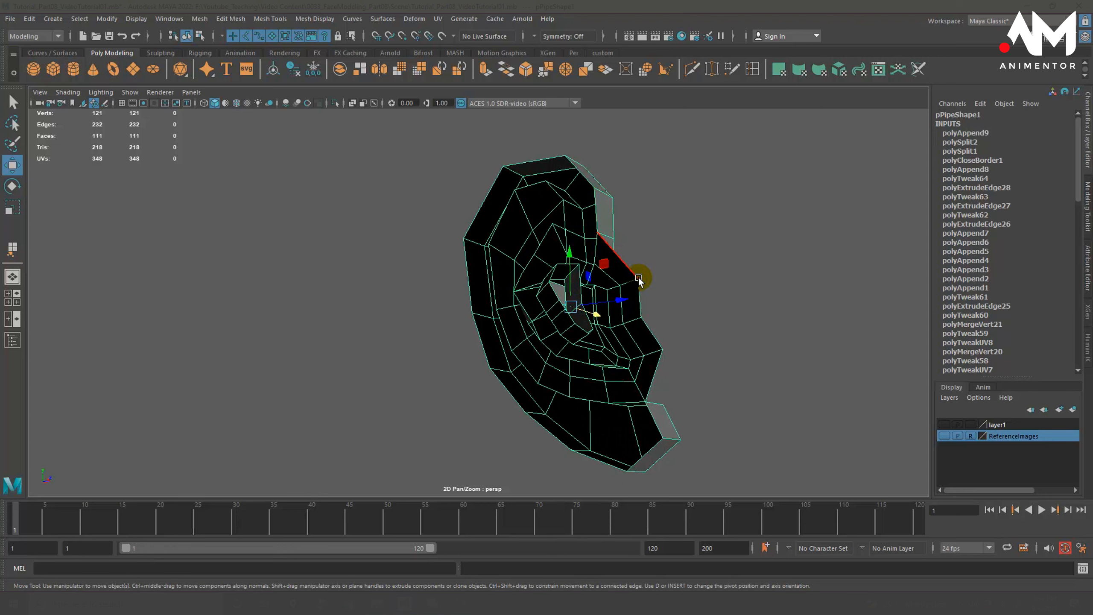
left_click(583, 171)
left_click_drag(582, 171, 536, 152, "alt")
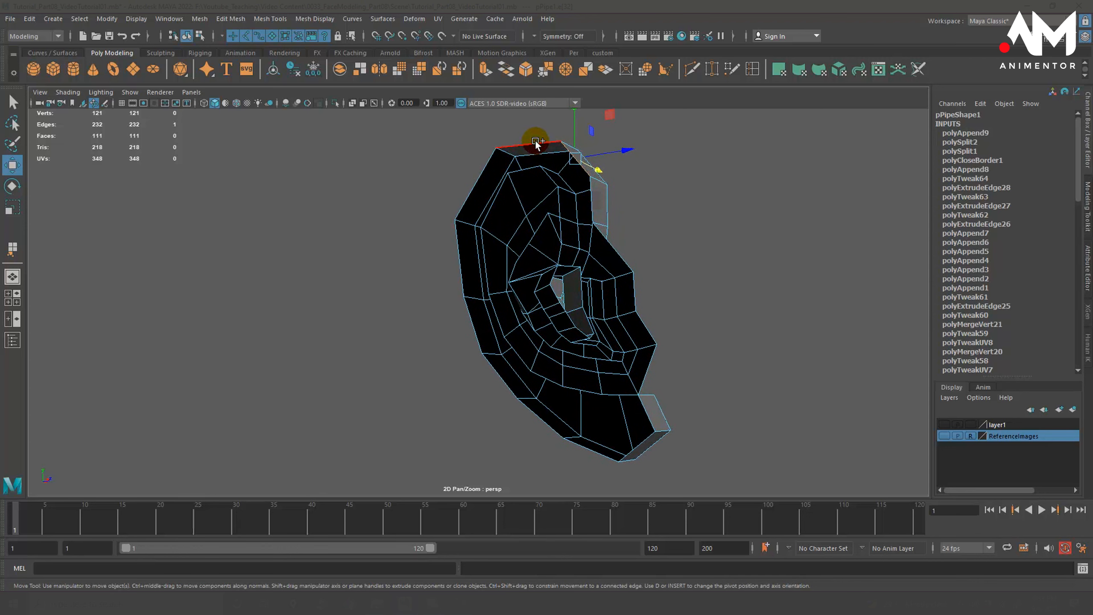
left_click(482, 167, "shift")
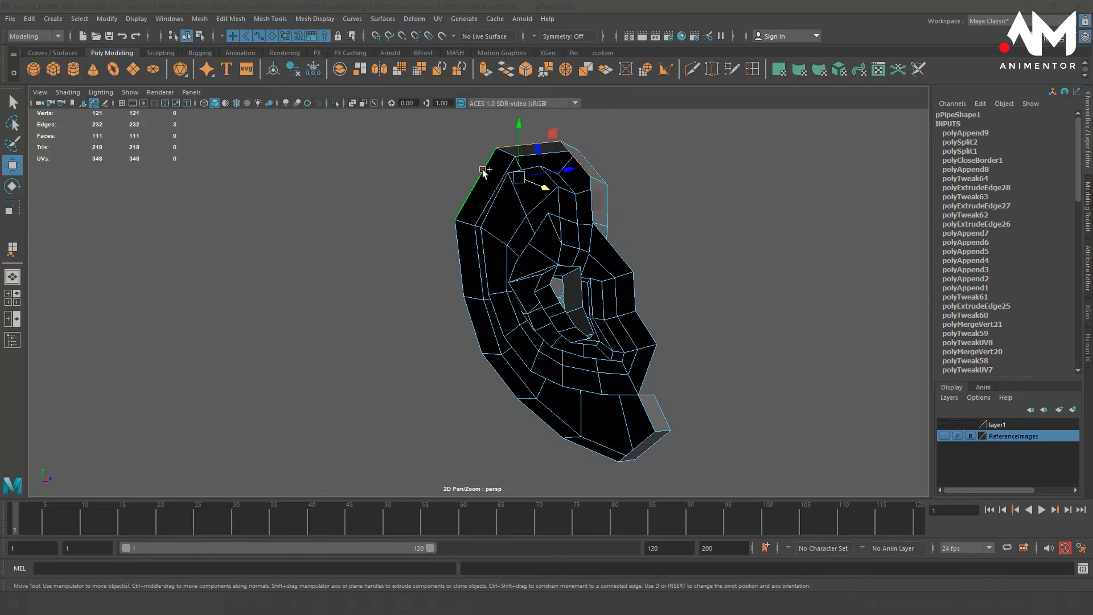
left_click(458, 248, "shift")
left_click(504, 394, "shift")
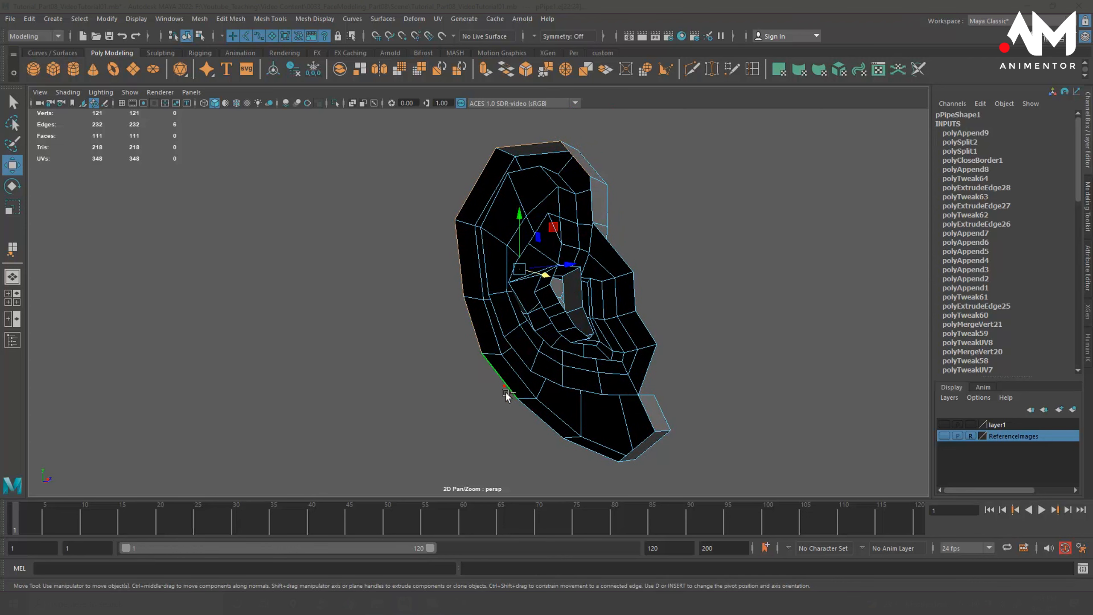
left_click(536, 420, "shift")
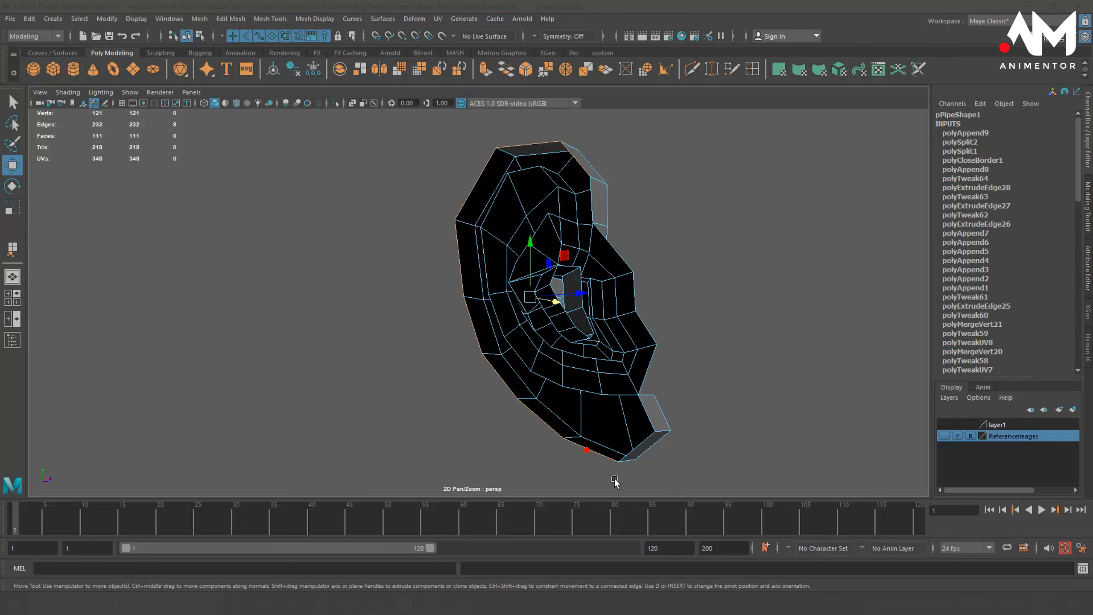
left_click_drag(614, 482, 591, 302, "alt")
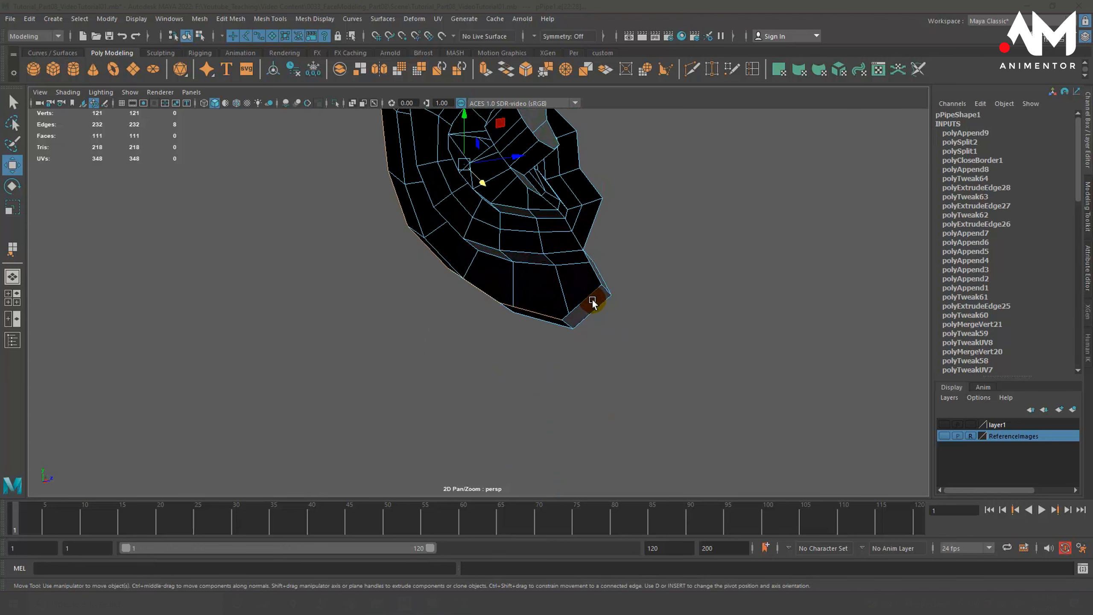
left_click(588, 296, "shift")
Extrude the selected border edges inward across the ear's back, with Local Translate Y 0.186 and Local Translate Z -0.353
left_click_drag(636, 347, 587, 347, "alt")
right_click_drag(701, 309, 510, 321, "alt")
left_click_drag(502, 322, 531, 316, "alt")
middle_click_drag(541, 315, 574, 369, "alt")
left_click_drag(574, 369, 634, 374, "alt")
right_click_drag(612, 341, 551, 349, "alt")
middle_click_drag(559, 328, 560, 349, "alt")
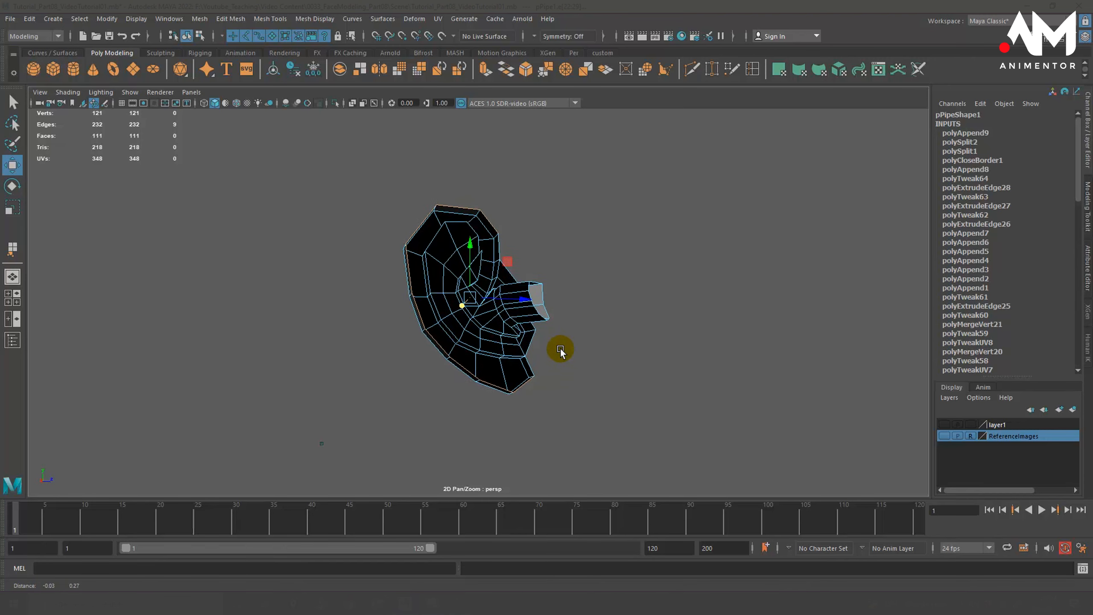
left_click_drag(561, 349, 630, 348, "alt")
left_click(484, 69)
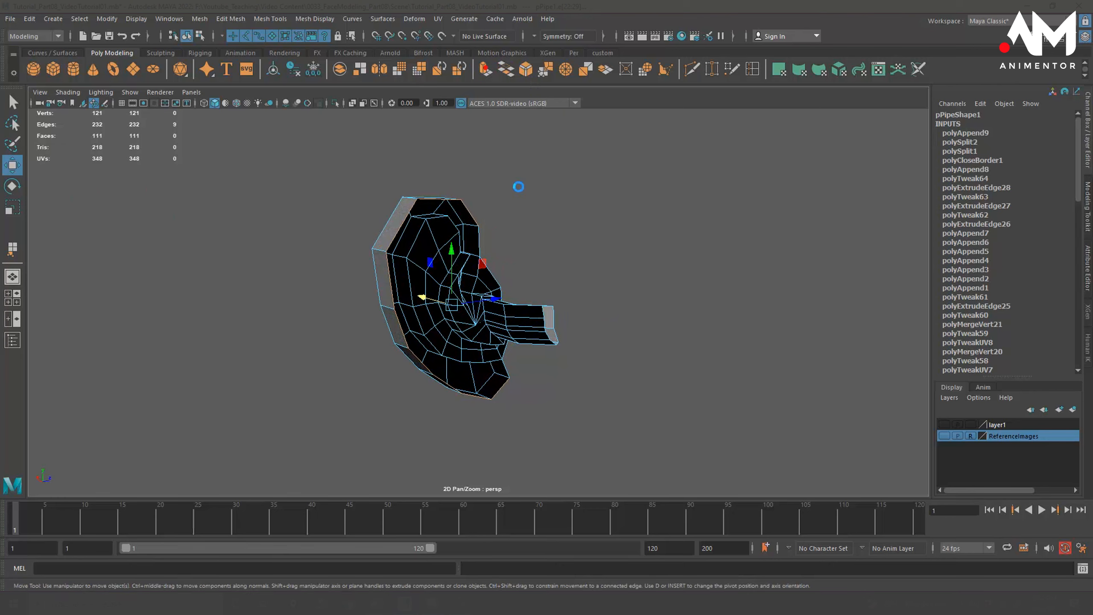
left_click_drag(534, 275, 510, 271, "alt")
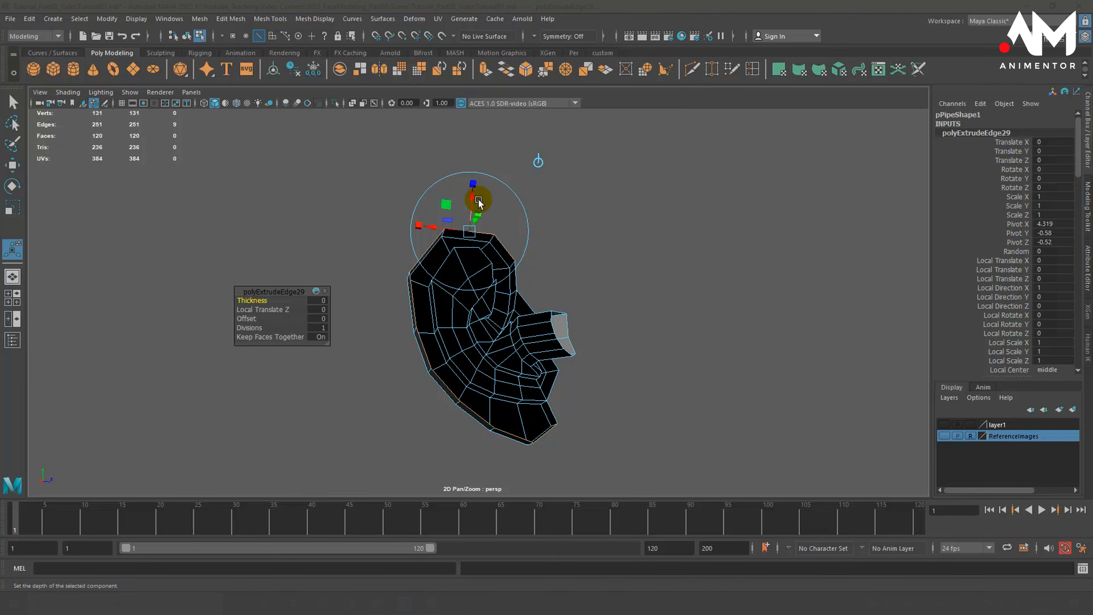
left_click_drag(470, 198, 566, 344)
left_click_drag(444, 235, 500, 284)
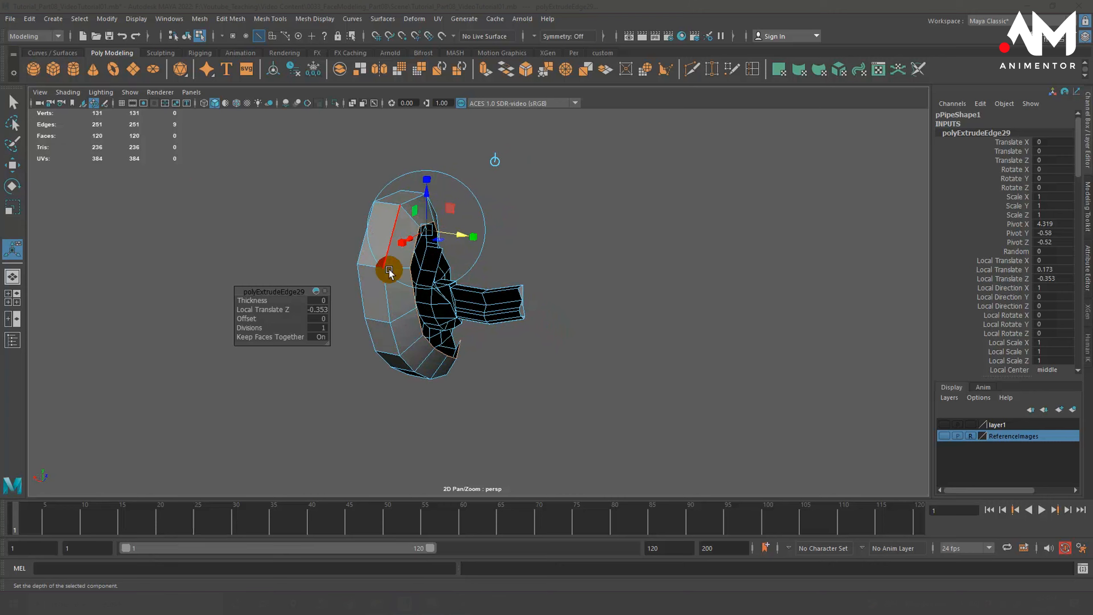
left_click_drag(420, 261, 430, 275, "alt")
left_click_drag(462, 234, 472, 244)
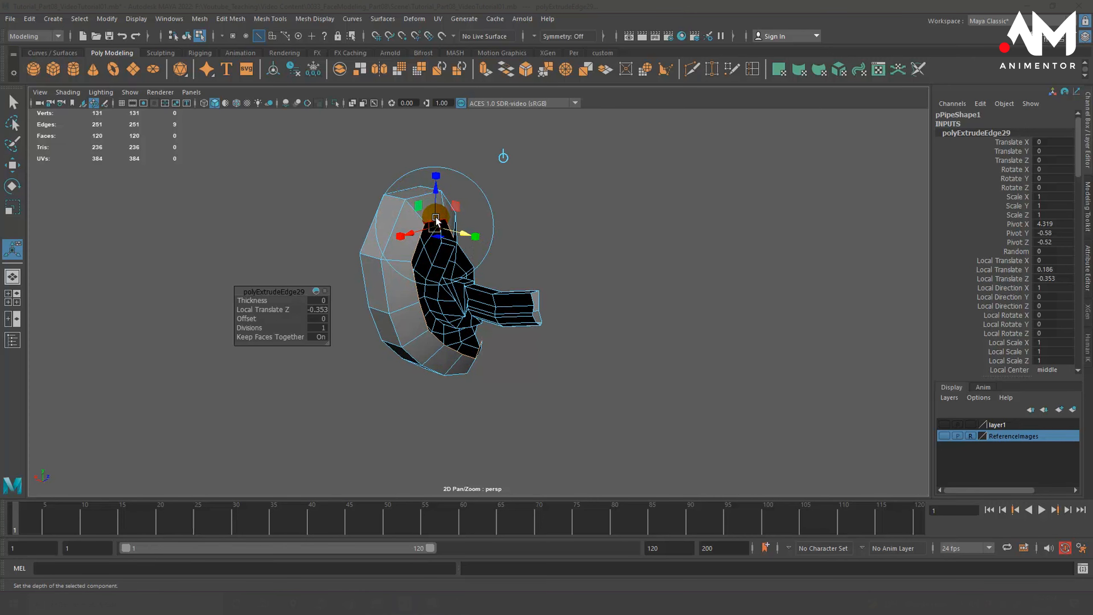
left_click_drag(433, 312, 445, 316, "alt")
left_click_drag(417, 275, 409, 209, "alt")
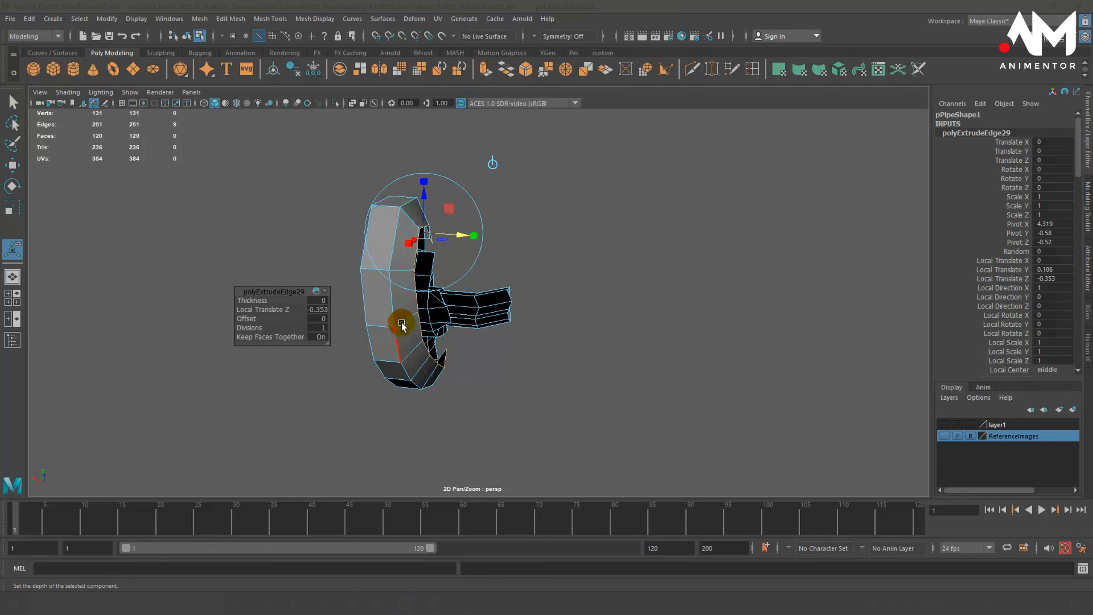
Try shifting the extruded back edges further, to Local Translate Y 0.184 and Z -0.42, and undo the adjustment
left_click_drag(433, 272, 336, 257, "alt")
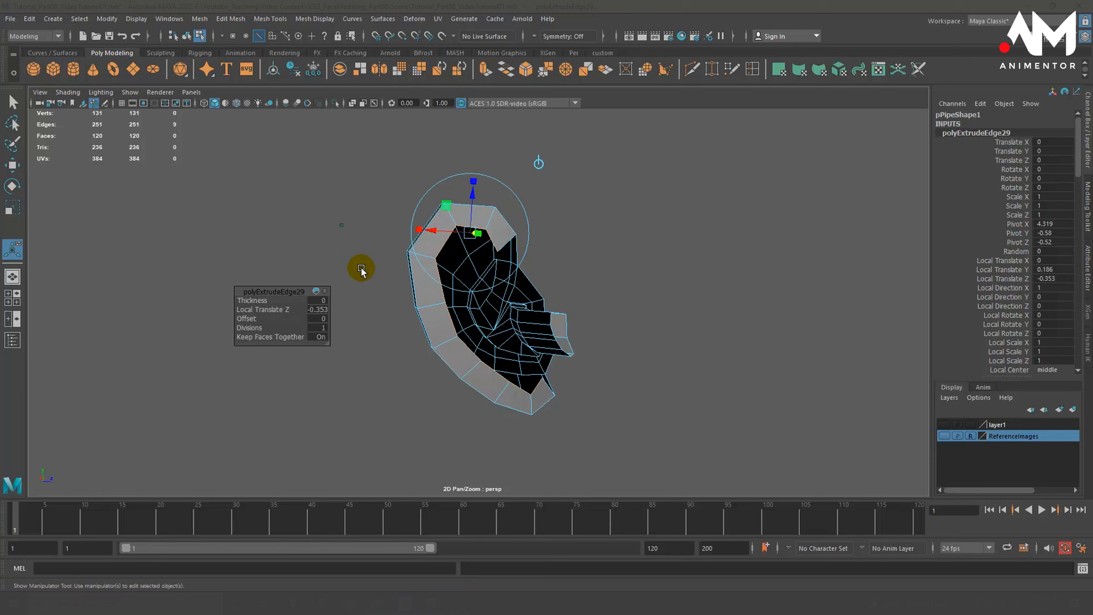
right_click_drag(363, 269, 476, 274, "alt")
left_click_drag(476, 274, 597, 291, "alt")
left_click_drag(450, 214, 422, 181)
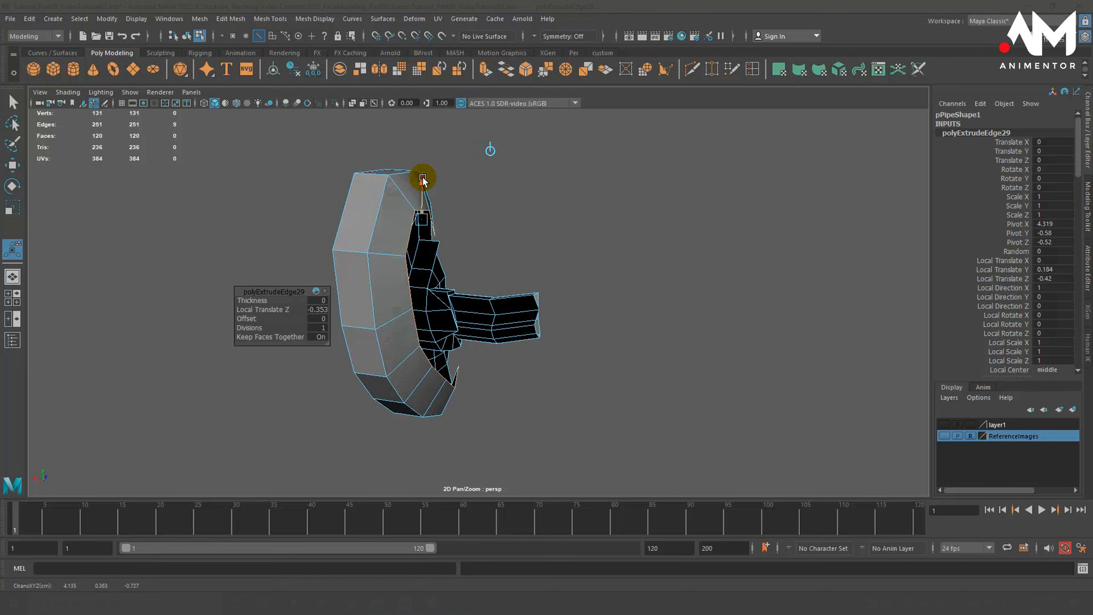
key("ctrl+z")
mouse_move(432, 226)
left_mouse_down("alt")
mouse_move(407, 241)
mouse_move(454, 244)
mouse_move(454, 214)
mouse_move(440, 215)
mouse_move(448, 219)
left_mouse_up("alt")
left_click_drag(472, 259, 403, 265, "alt")
key("ctrl+z")
Move the inner corner vertex of the extruded strip at the earlobe slightly downward and clear the selection
scroll(624, 244, "up", 1)
left_click(623, 244)
left_click_drag(609, 293, 630, 340, "alt")
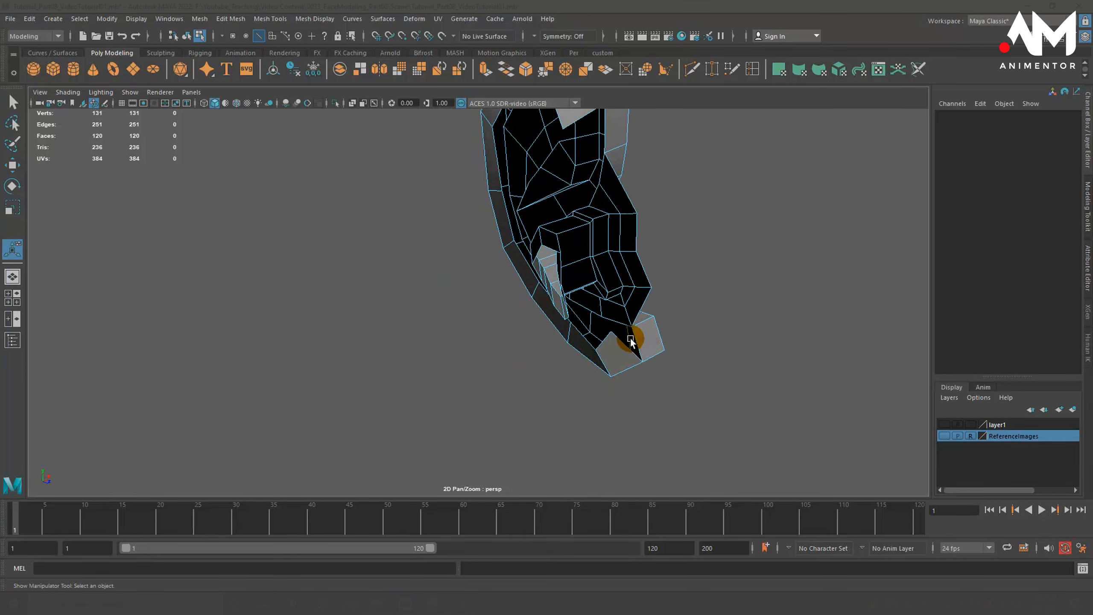
right_click(615, 337)
left_click(618, 260)
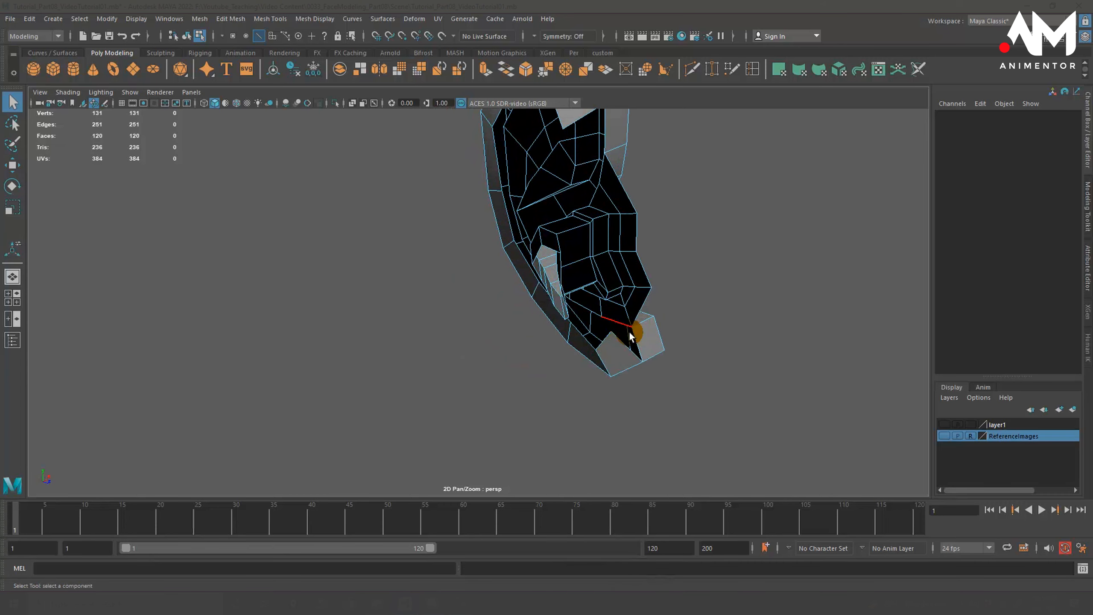
right_click(611, 334)
left_click(559, 307)
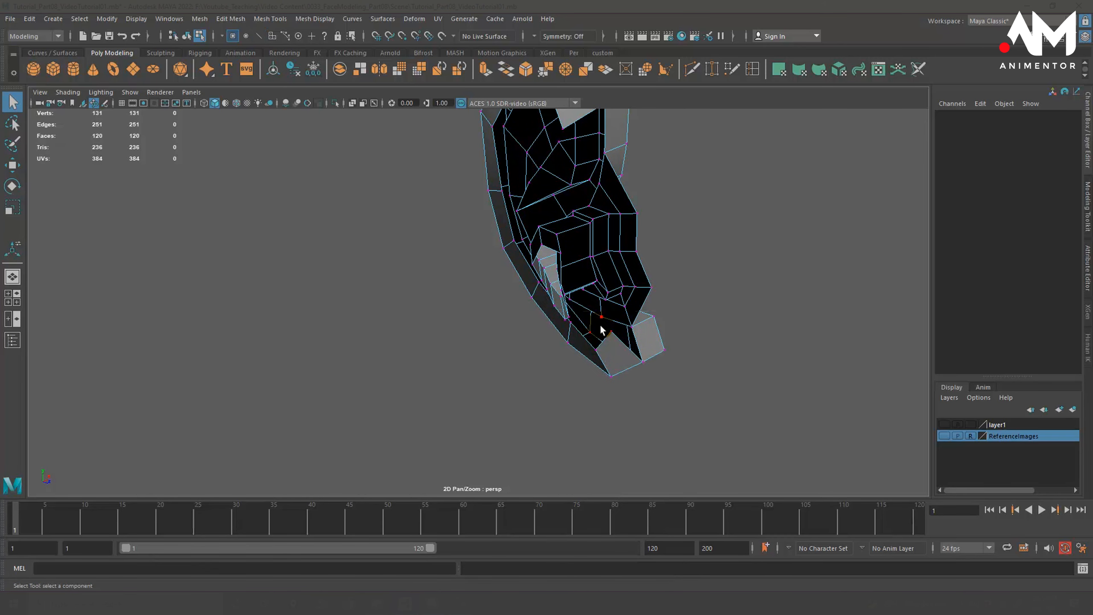
left_click(610, 333)
mouse_move(610, 335)
left_mouse_down("alt")
mouse_move(649, 349)
mouse_move(598, 347)
left_mouse_up("alt")
key("w")
left_click_drag(572, 271, 575, 278)
left_click_drag(612, 329, 551, 332, "alt")
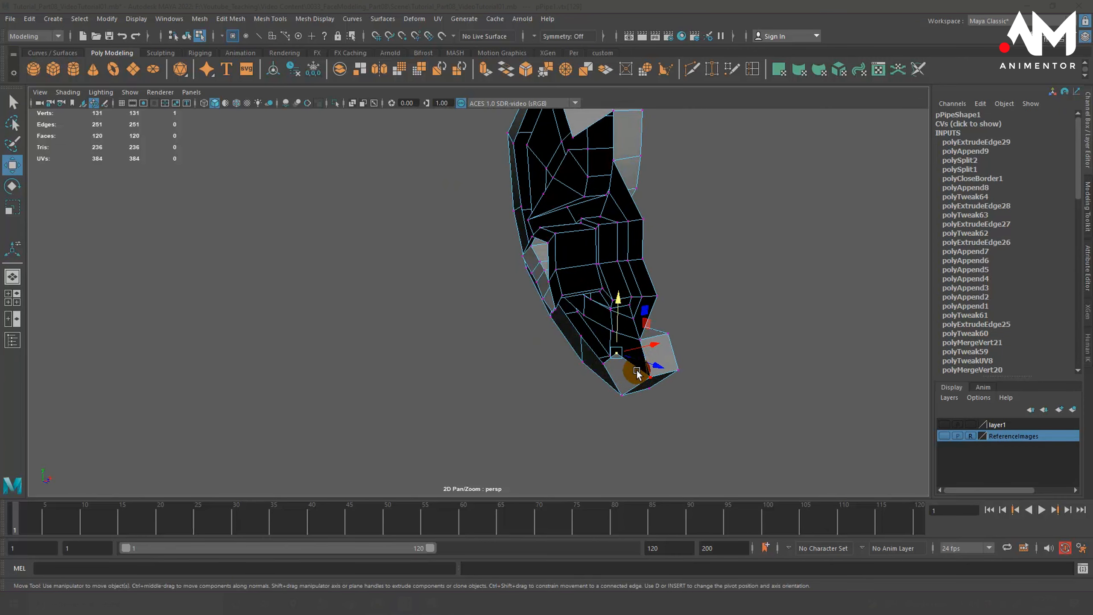
left_click(743, 334)
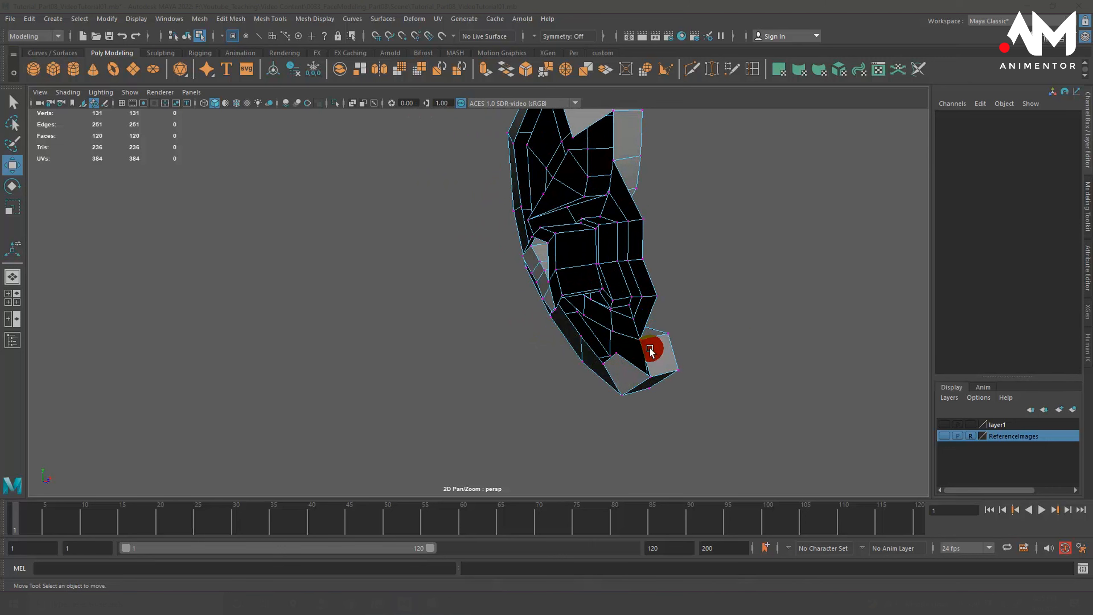
Use Append to Polygon to fill the gap between the extruded strip's upper end edge and the adjacent front border edge with a triangle
left_click_drag(673, 289, 631, 179, "alt")
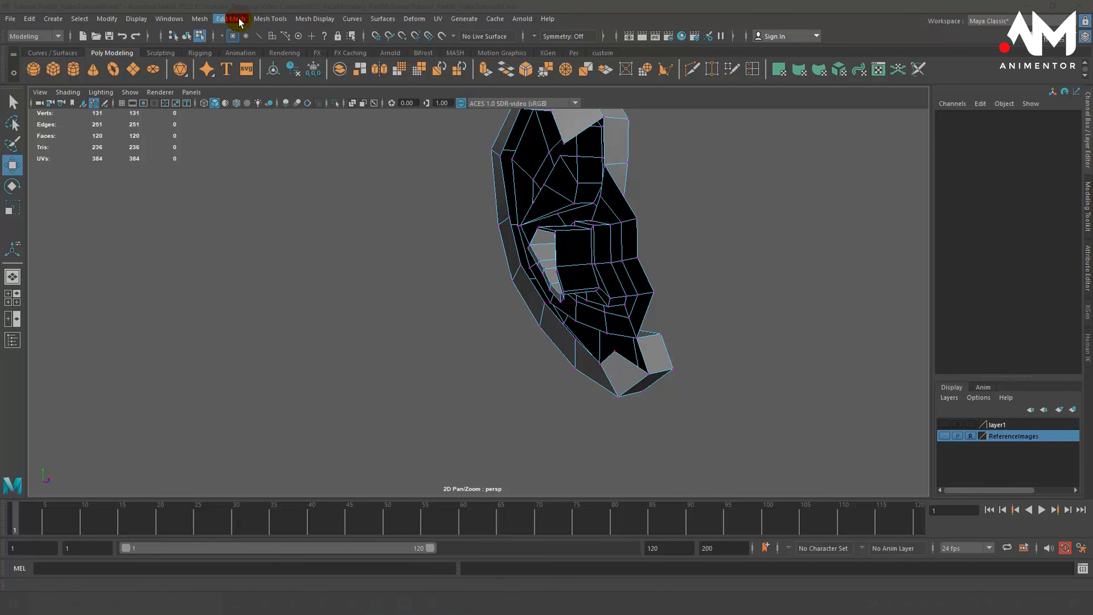
left_click(200, 18)
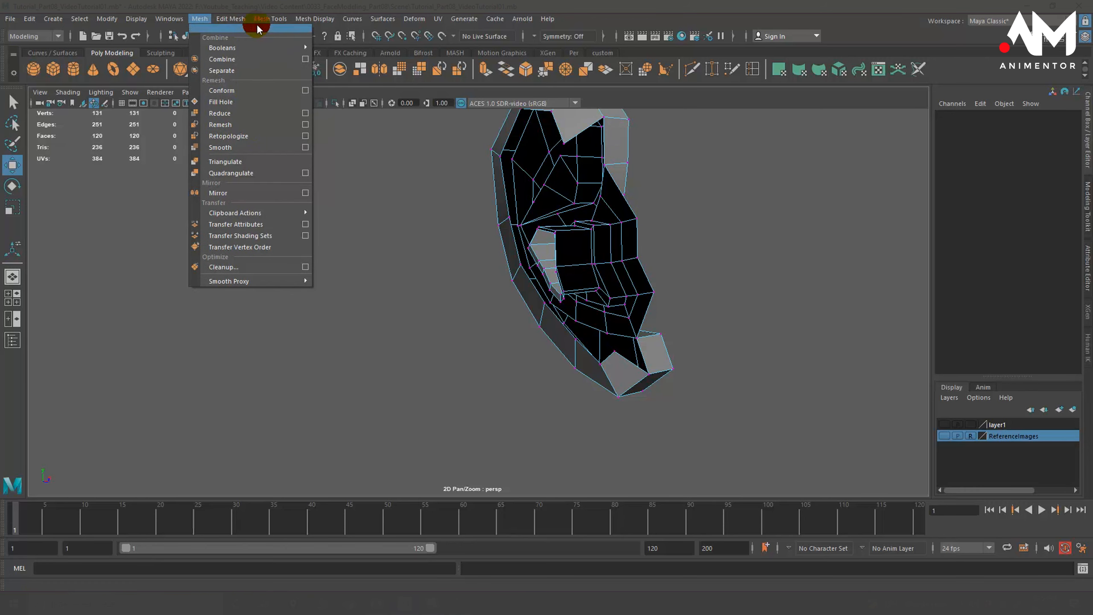
left_click(282, 56)
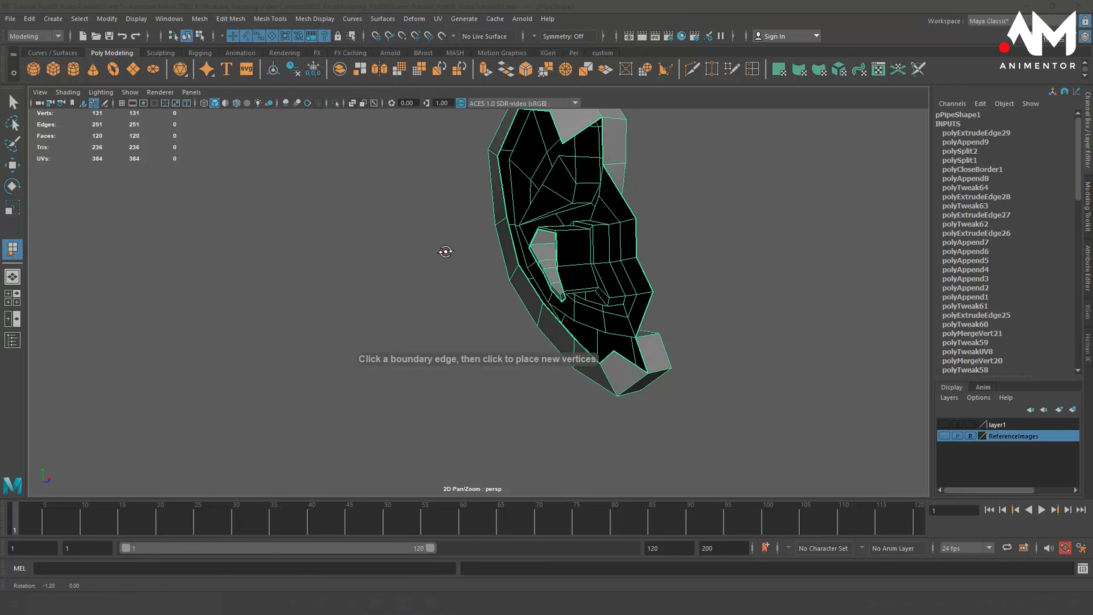
left_click_drag(445, 251, 444, 244, "alt")
middle_click_drag(444, 244, 391, 288, "alt")
right_click_drag(391, 289, 495, 291, "alt")
left_click(534, 167)
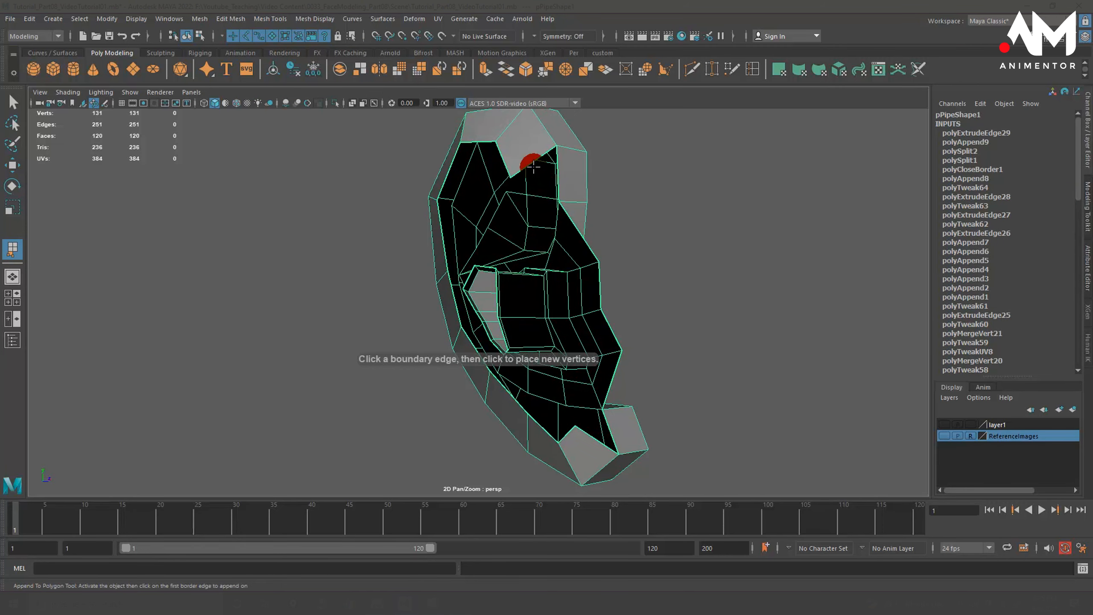
left_click(532, 164)
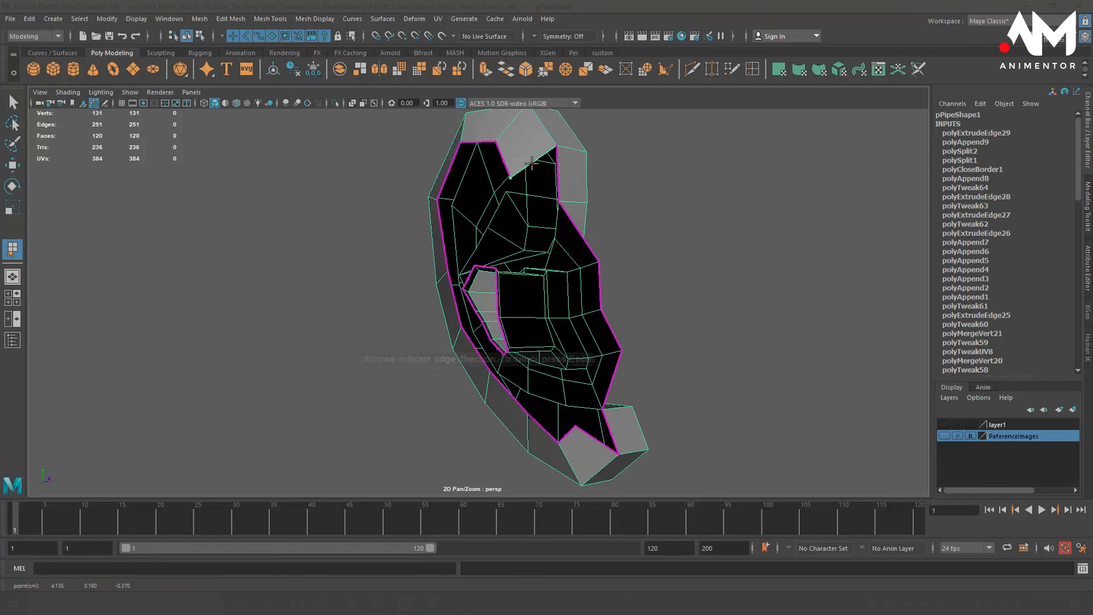
left_click(558, 174)
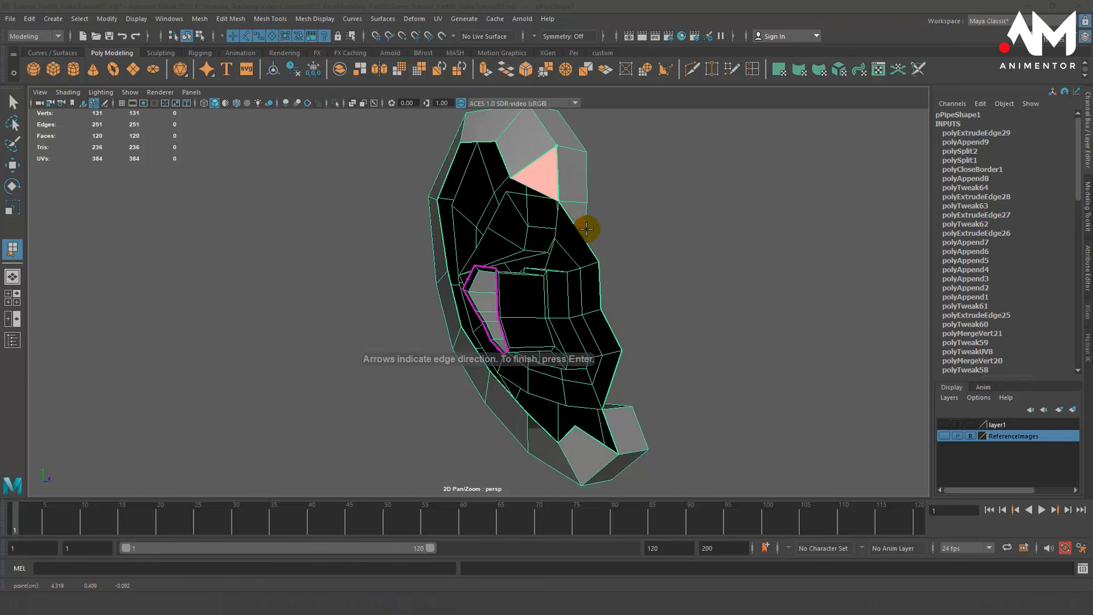
key("Return")
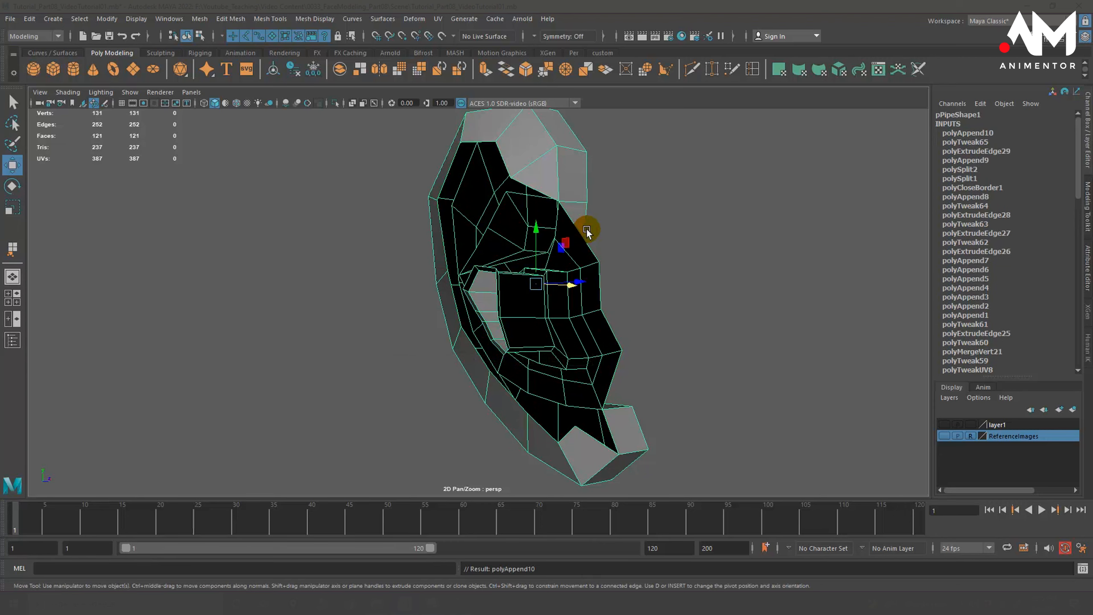
Use Append to Polygon to fill the gap between the extruded strip's lower end and the front border at the earlobe with a triangle
left_click_drag(585, 227, 601, 244, "alt")
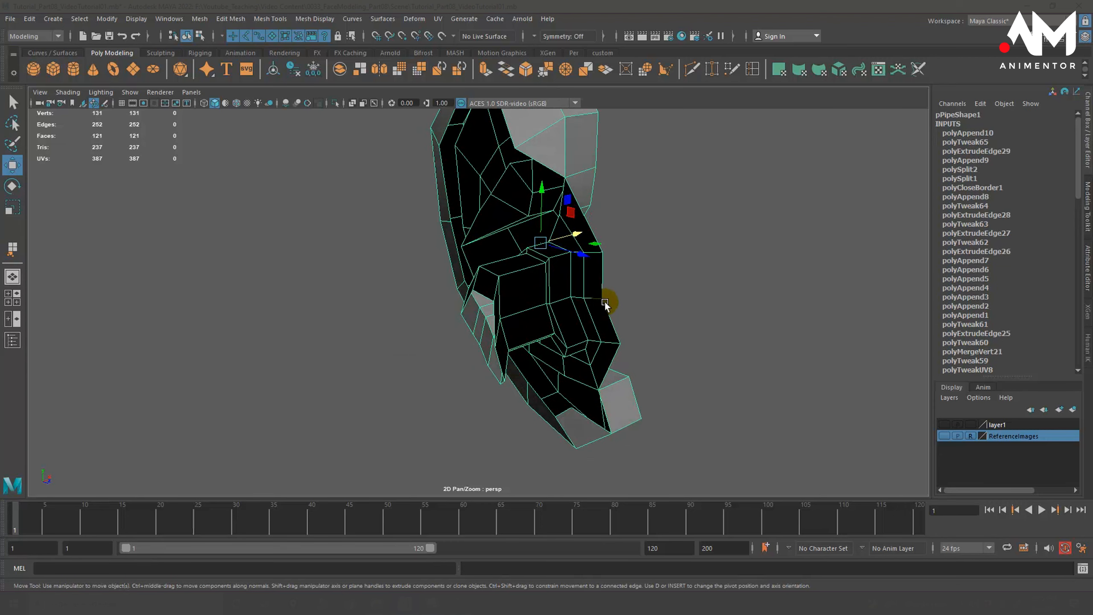
middle_click_drag(605, 301, 600, 282, "alt")
left_click_drag(601, 286, 615, 279, "alt")
key("y")
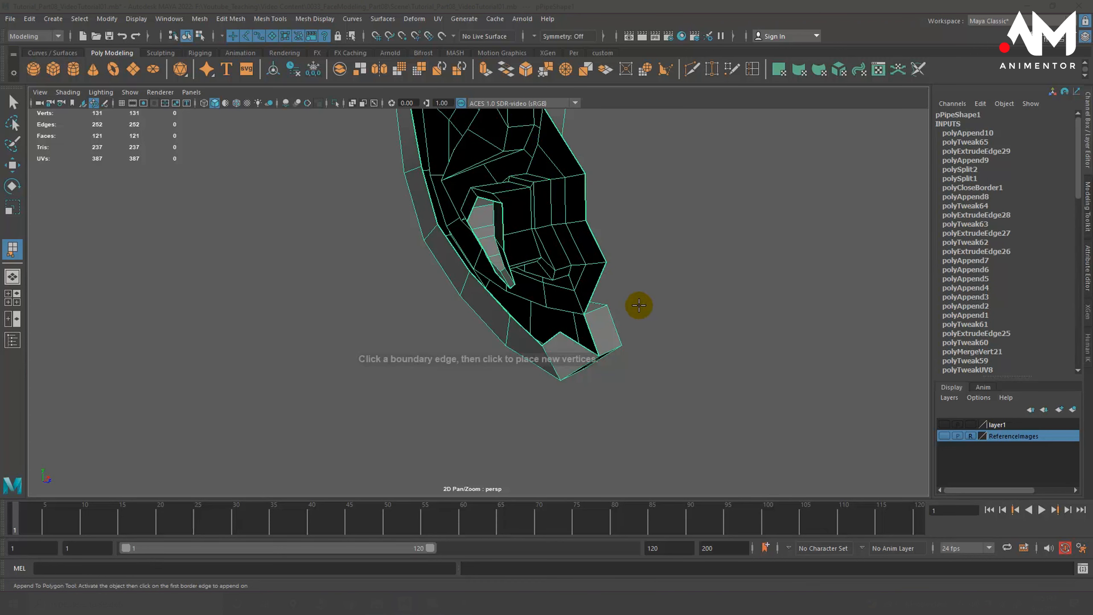
mouse_move(615, 326)
left_mouse_down("alt")
mouse_move(598, 325)
mouse_move(618, 333)
left_mouse_up("alt")
left_click(572, 331)
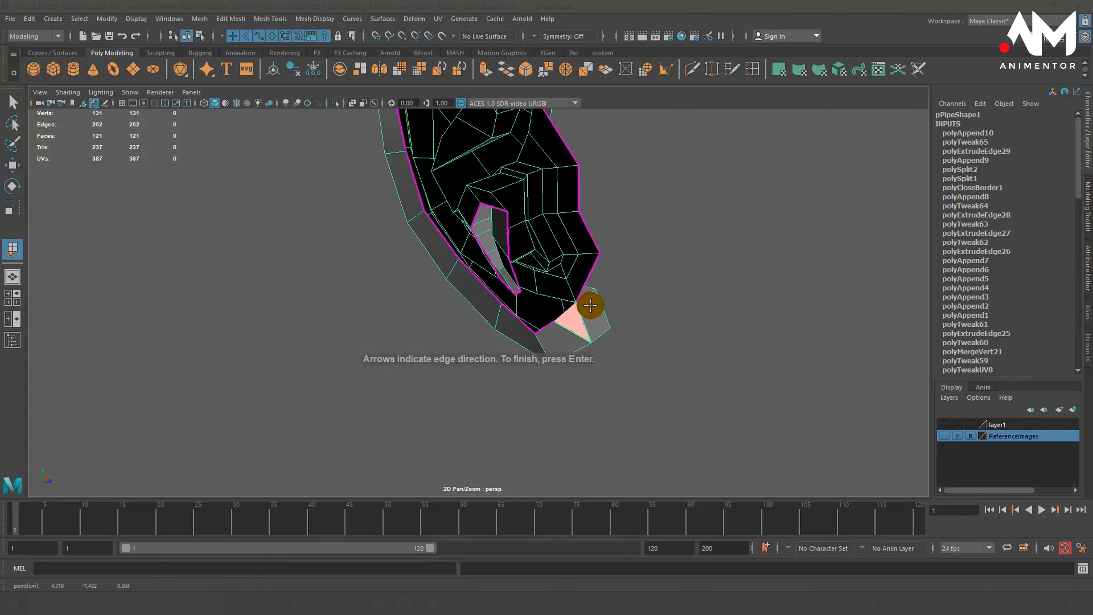
key("Return")
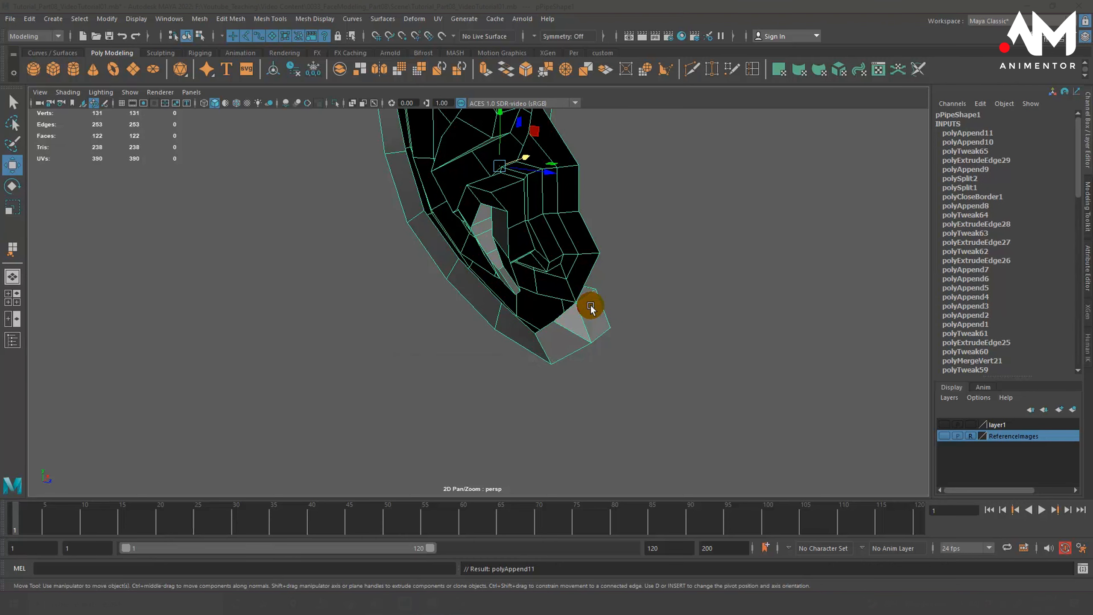
Select the open border edge loop around the ear's back and check how many edges it contains
left_click_drag(673, 261, 497, 282, "alt")
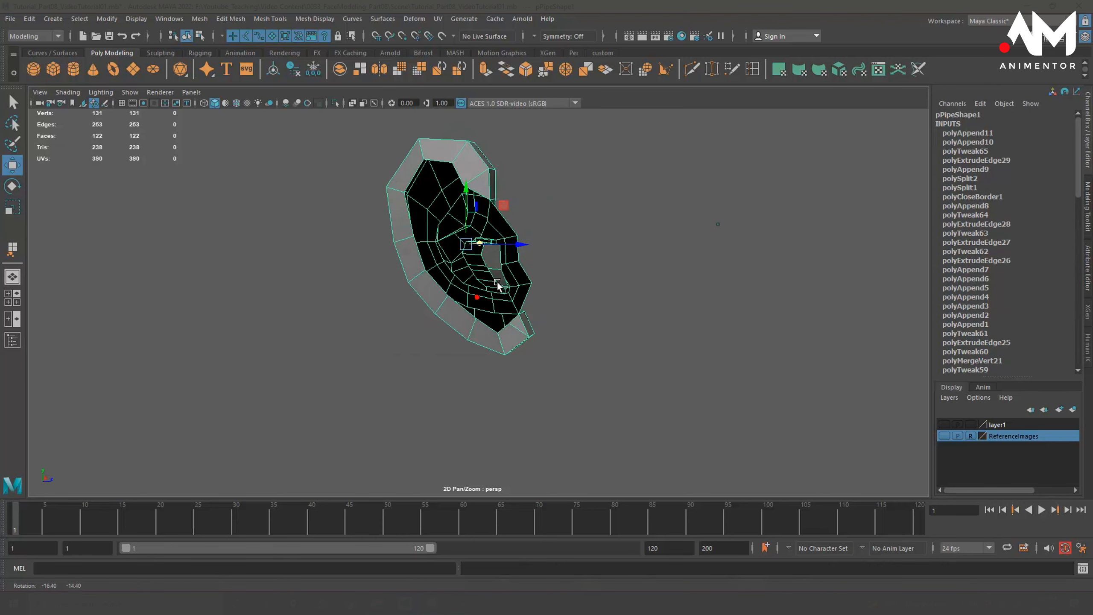
right_click(446, 166)
left_click(446, 132)
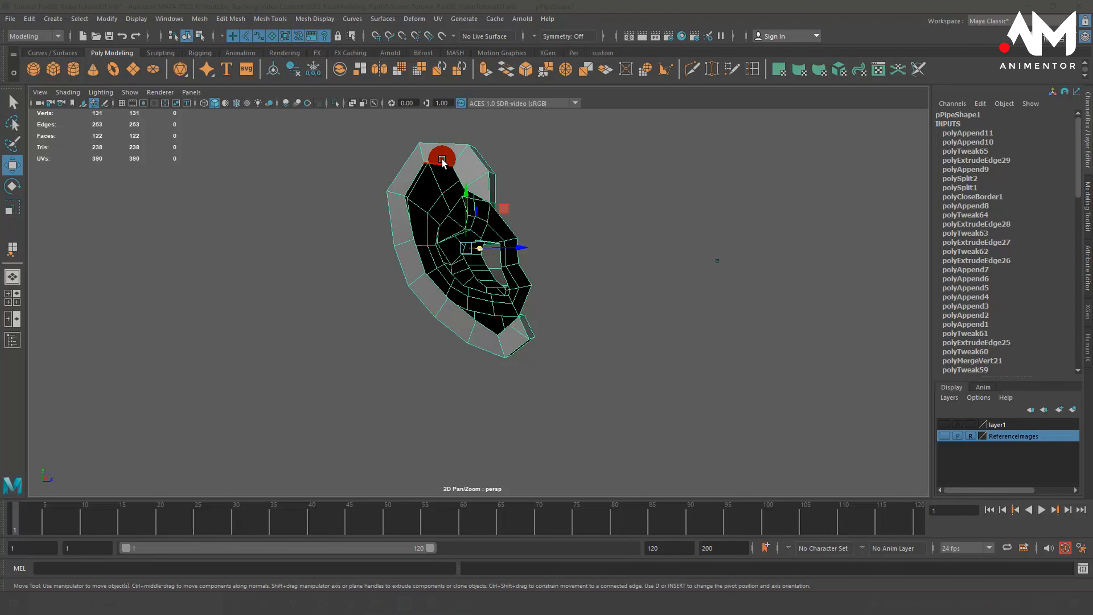
left_click_drag(501, 230, 495, 252, "alt")
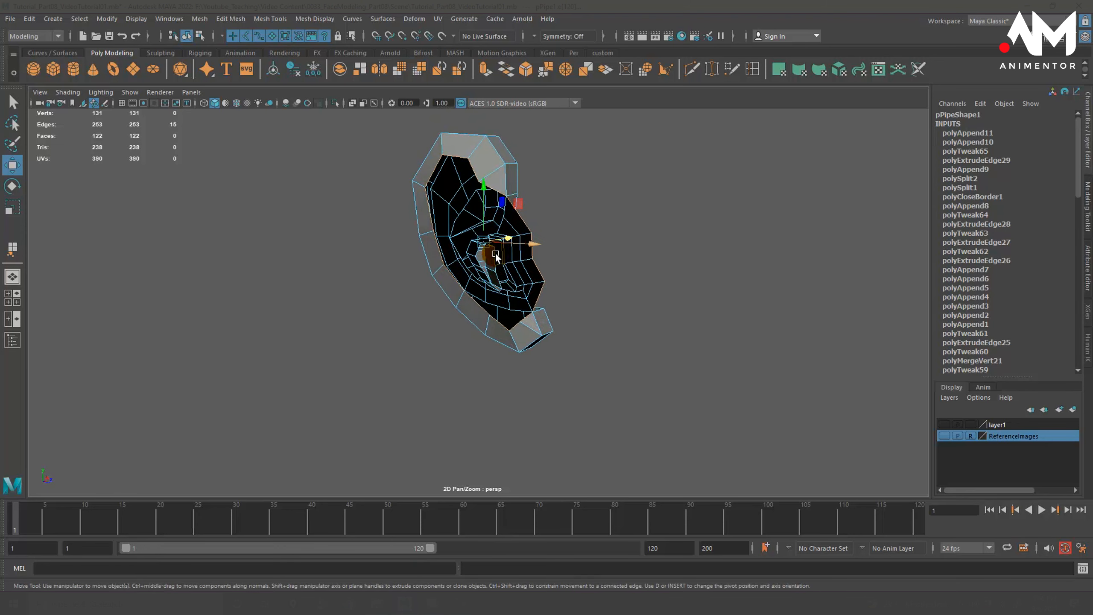
middle_click_drag(581, 224, 583, 280, "alt")
left_click(586, 269)
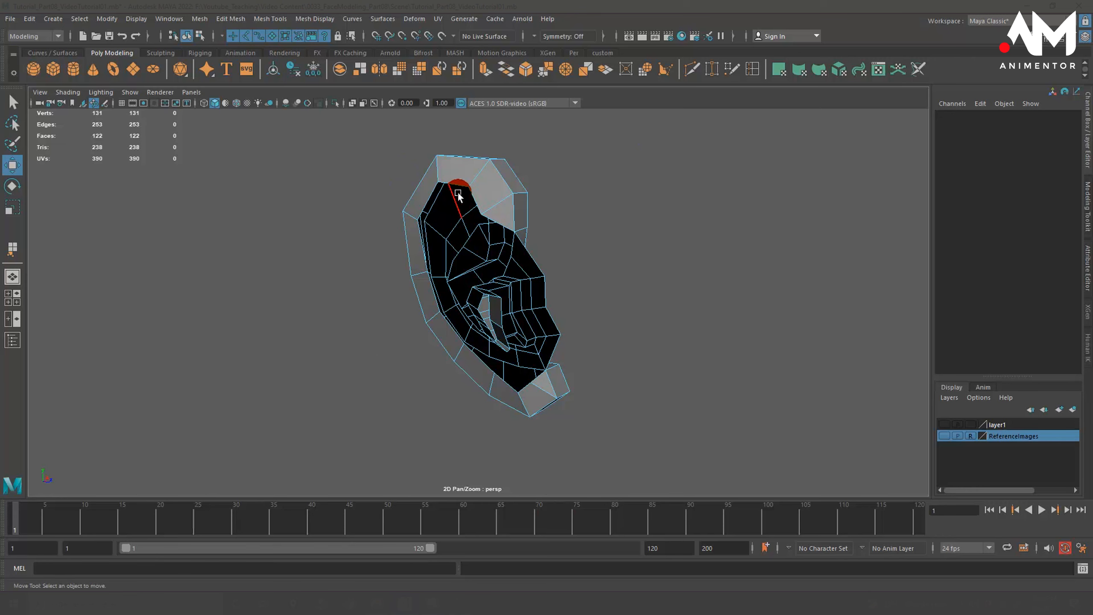
left_click_drag(458, 192, 461, 196, "alt")
right_click_drag(452, 183, 443, 153)
double_click(450, 182)
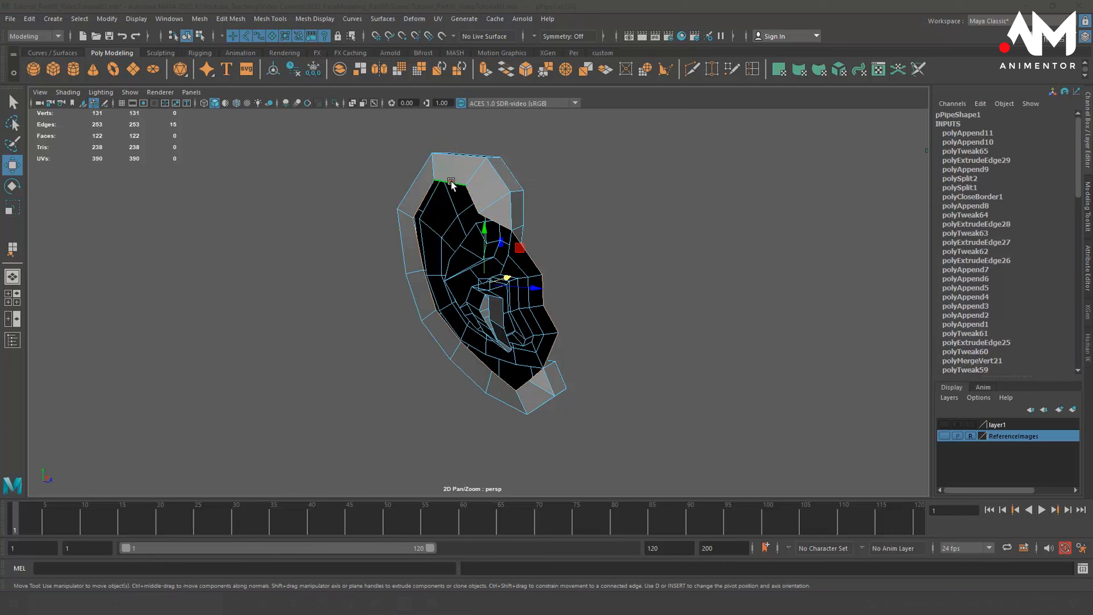
left_click_drag(451, 181, 535, 334, "alt")
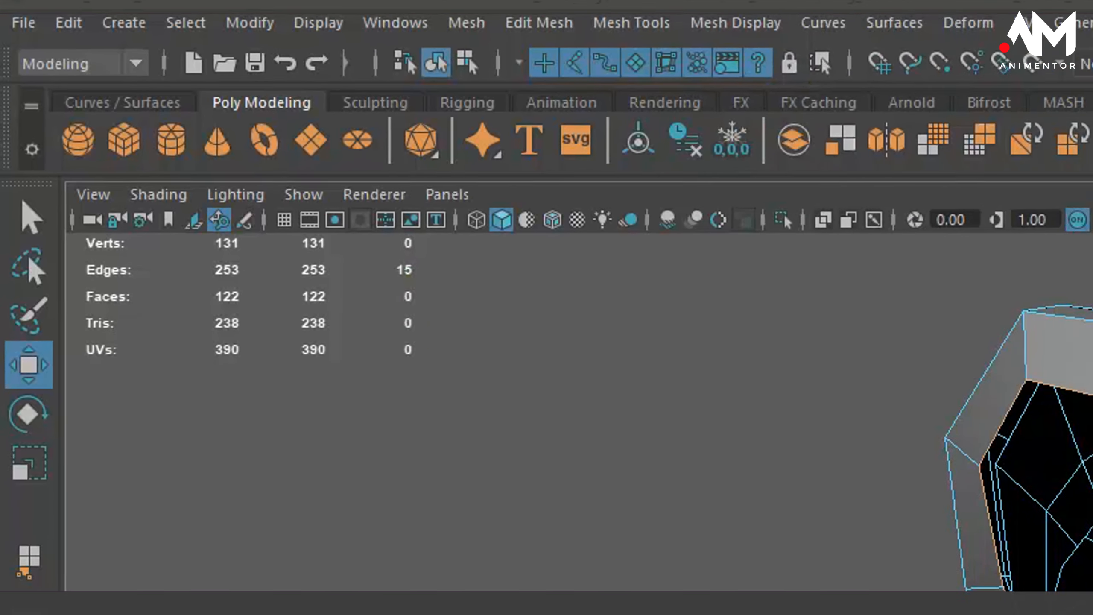
Compare the edge counts of the ear's outer rim loop and its open back border by selecting each loop
left_click_drag(730, 228, 740, 233, "alt")
left_click(738, 223)
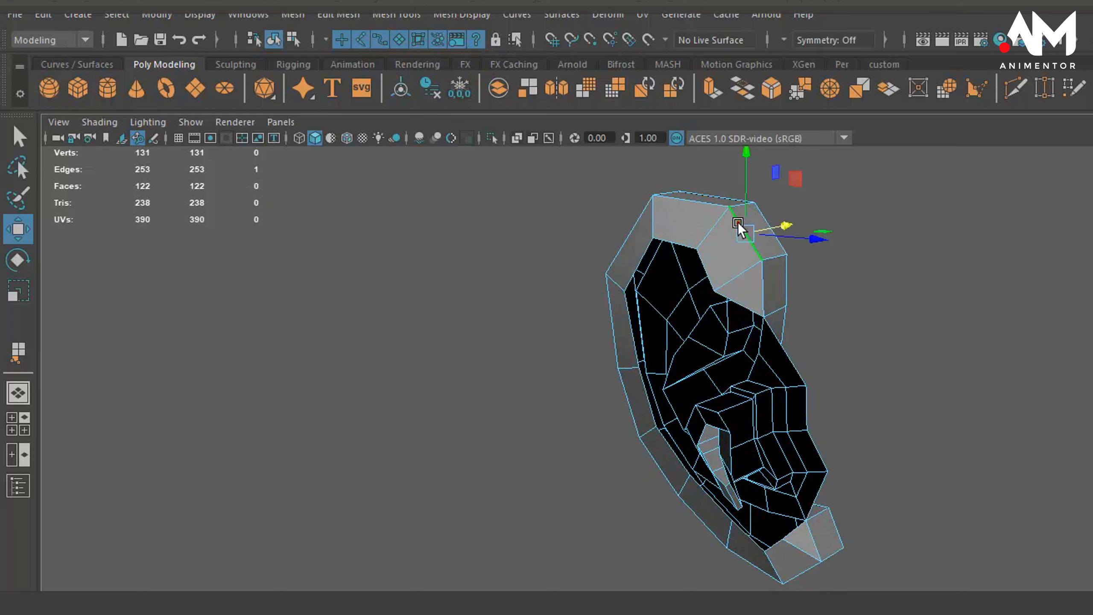
double_click(738, 223)
left_click_drag(759, 404, 753, 381, "alt")
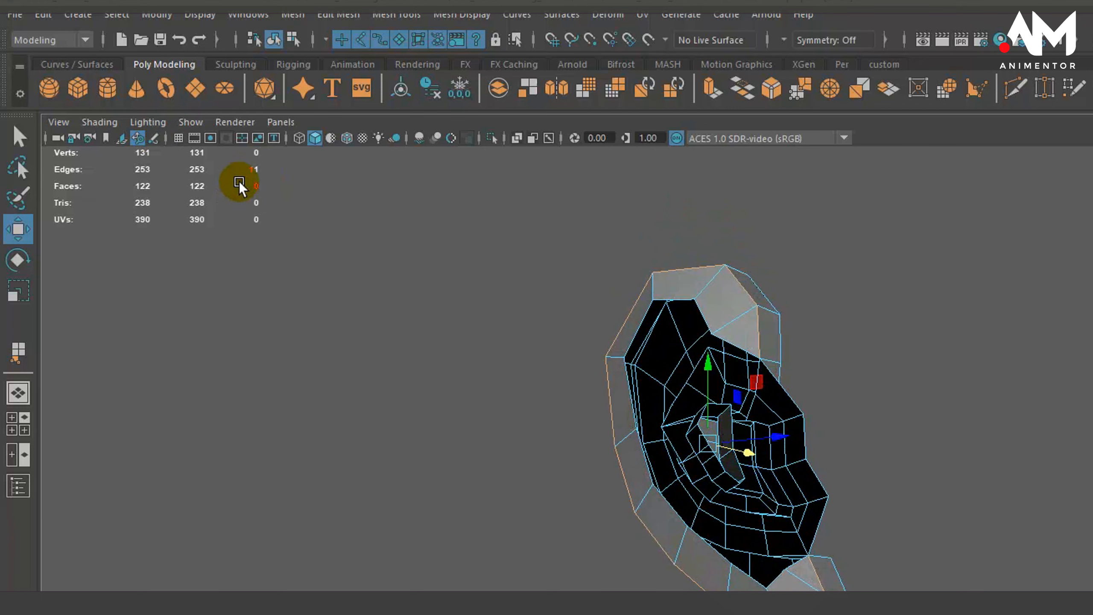
left_click_drag(805, 416, 797, 408, "alt")
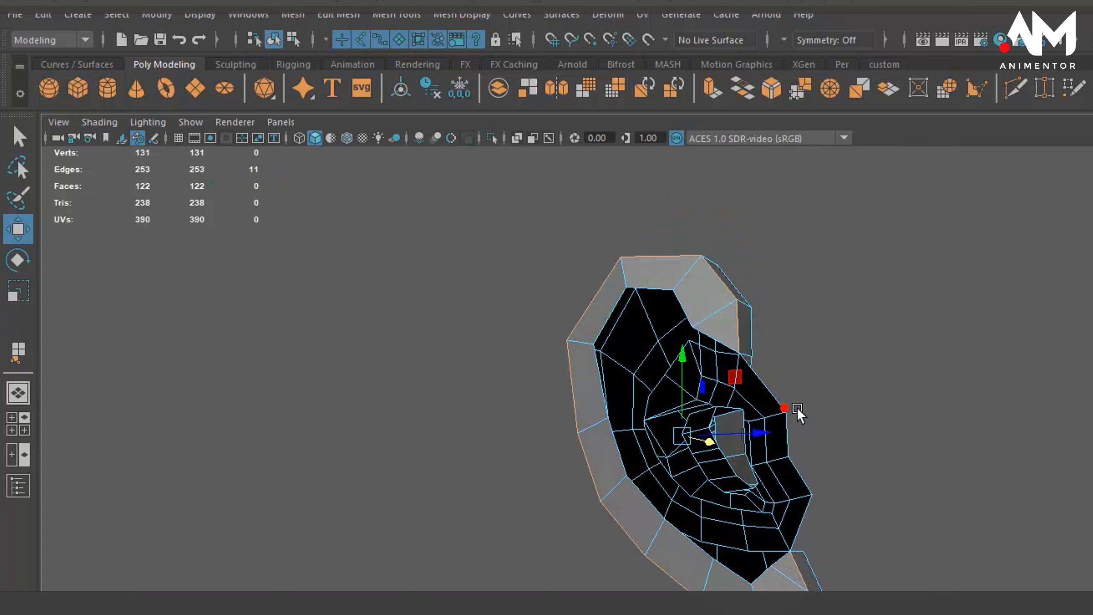
double_click(682, 308)
left_click_drag(739, 430, 727, 491, "alt")
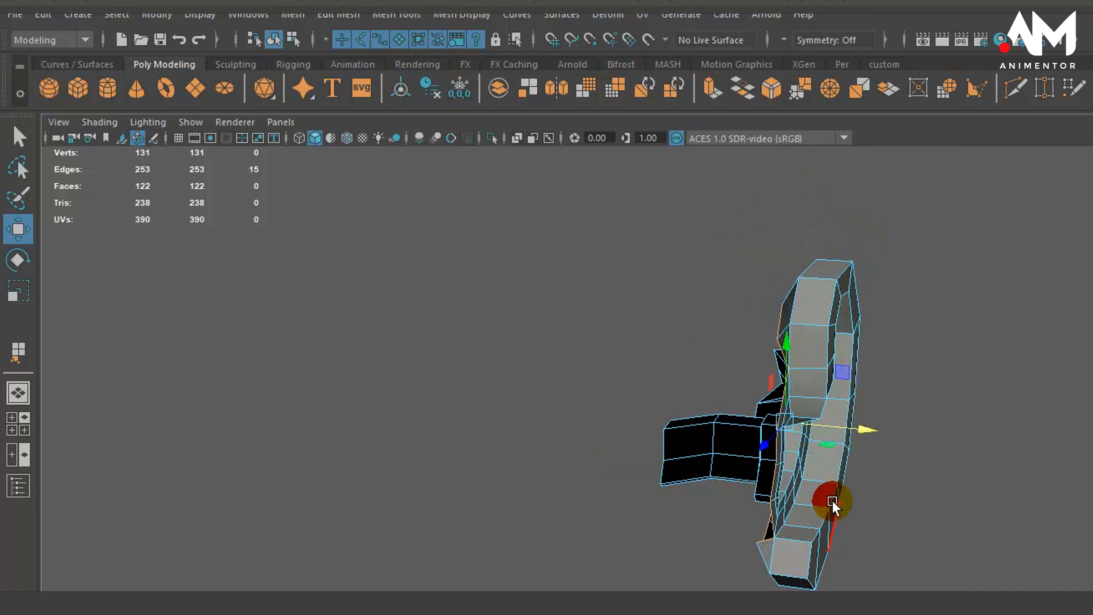
Return to object selection, clear the selection and turn off isolation to show the whole head with the ear
left_click_drag(832, 501, 859, 492, "alt")
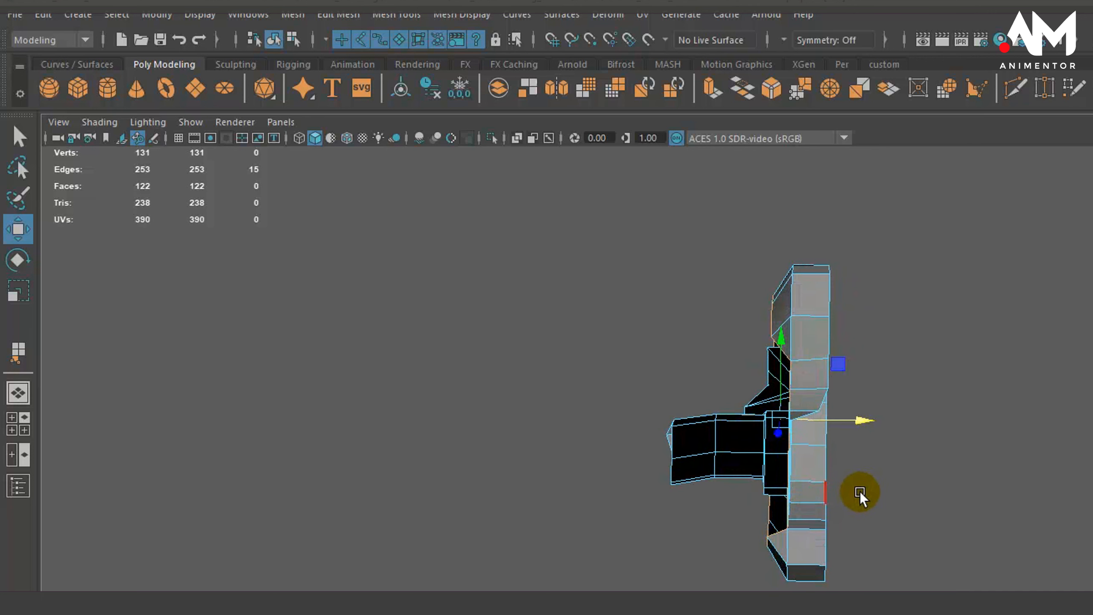
key("F8")
left_click(919, 479)
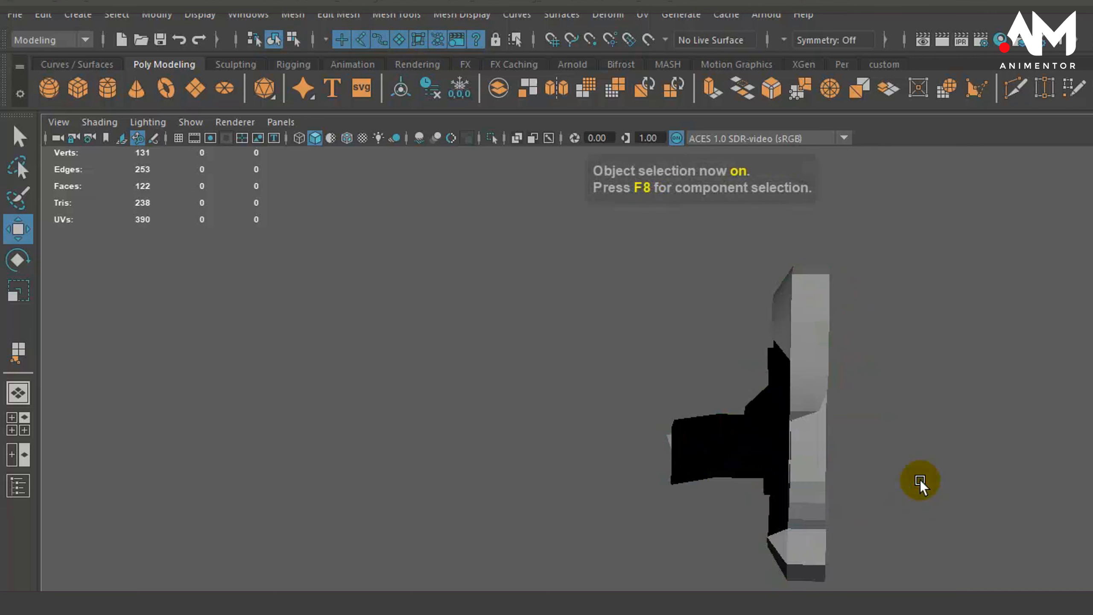
left_click_drag(919, 480, 898, 486, "alt")
key("ctrl+1")
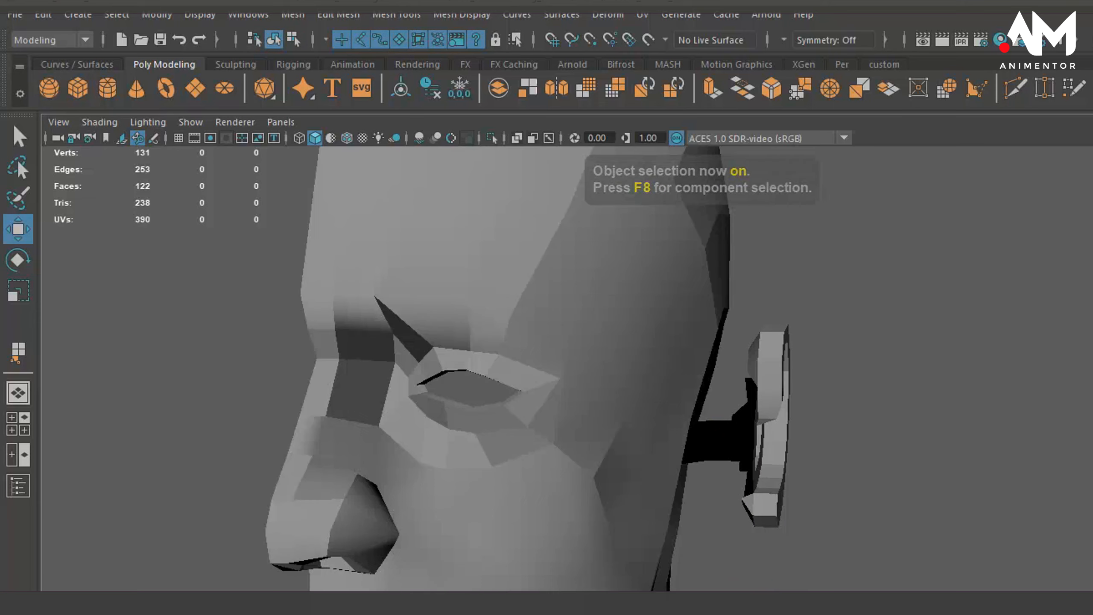
scroll(971, 504, "down", 3)
left_click_drag(828, 494, 813, 479, "alt")
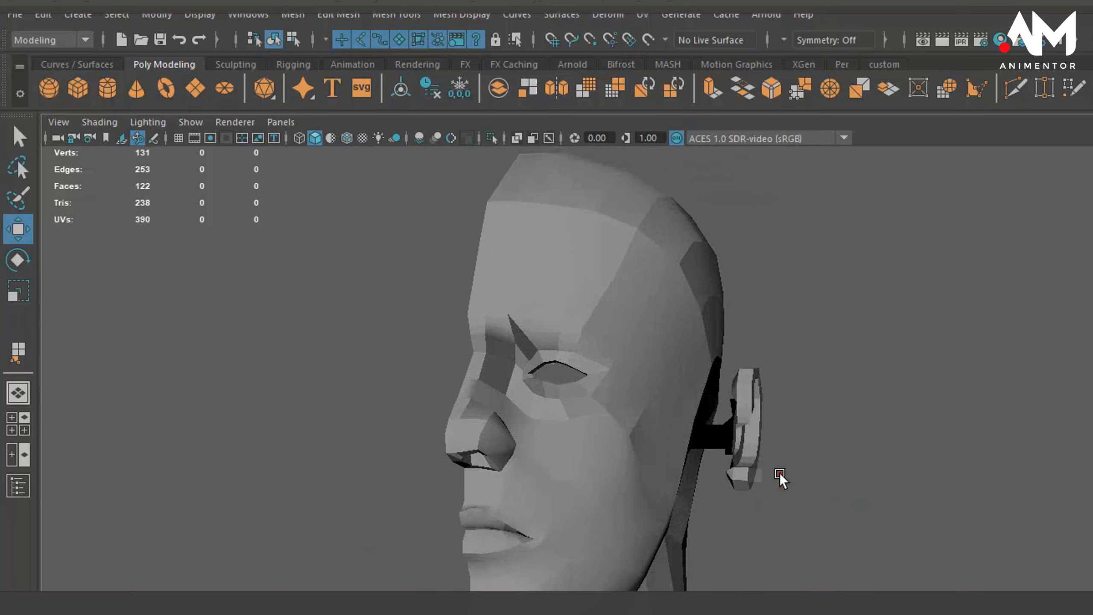
right_click_drag(780, 477, 996, 493, "alt")
left_click_drag(997, 493, 946, 494, "alt")
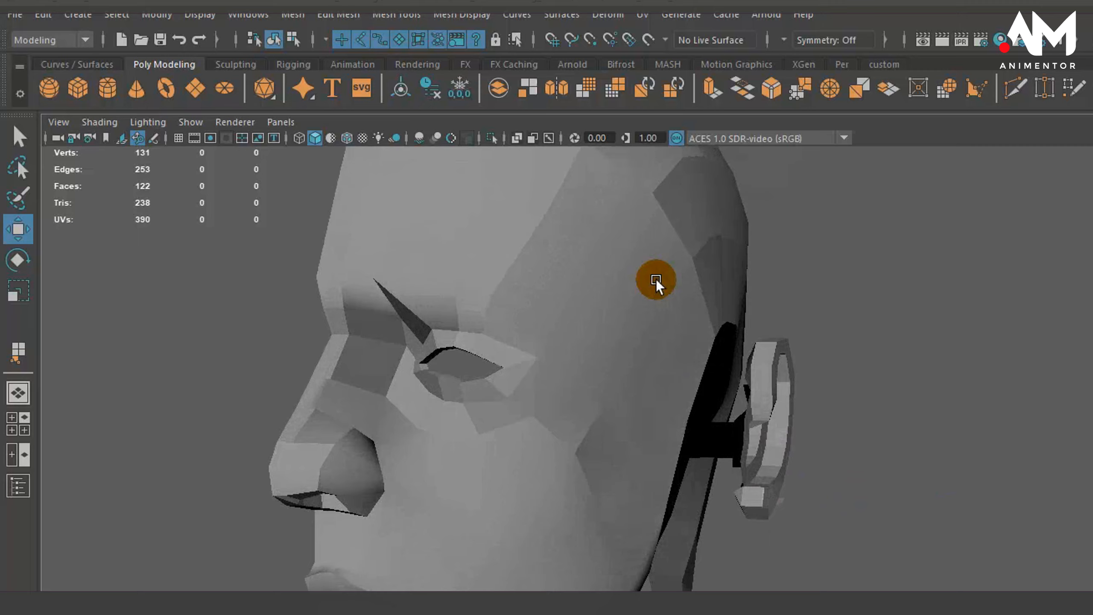
Select the head mesh and examine the opening on its side where the ear attaches
left_click(697, 252)
mouse_move(767, 366)
left_mouse_down("alt")
mouse_move(707, 369)
mouse_move(737, 403)
mouse_move(976, 397)
mouse_move(883, 429)
mouse_move(801, 365)
mouse_move(754, 371)
left_mouse_up("alt")
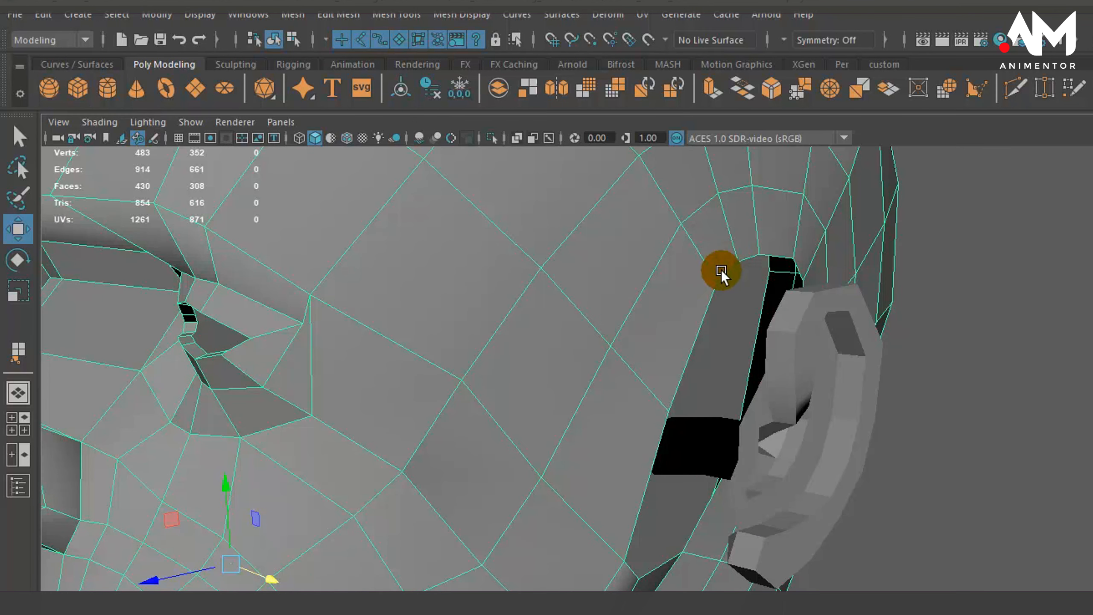
left_click_drag(649, 569, 751, 585, "alt")
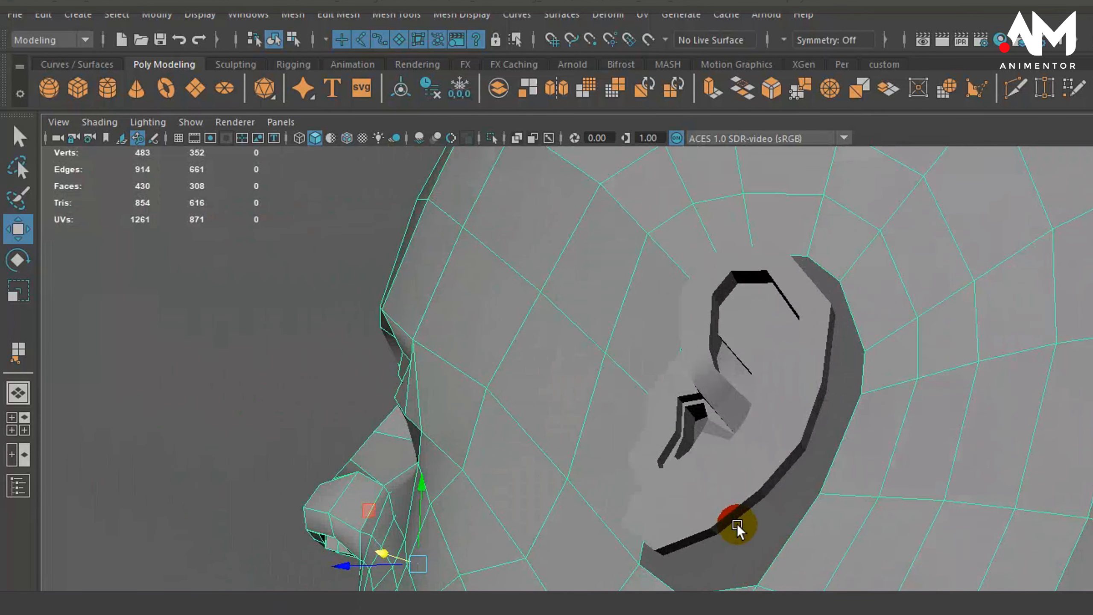
left_click_drag(737, 524, 901, 564, "alt")
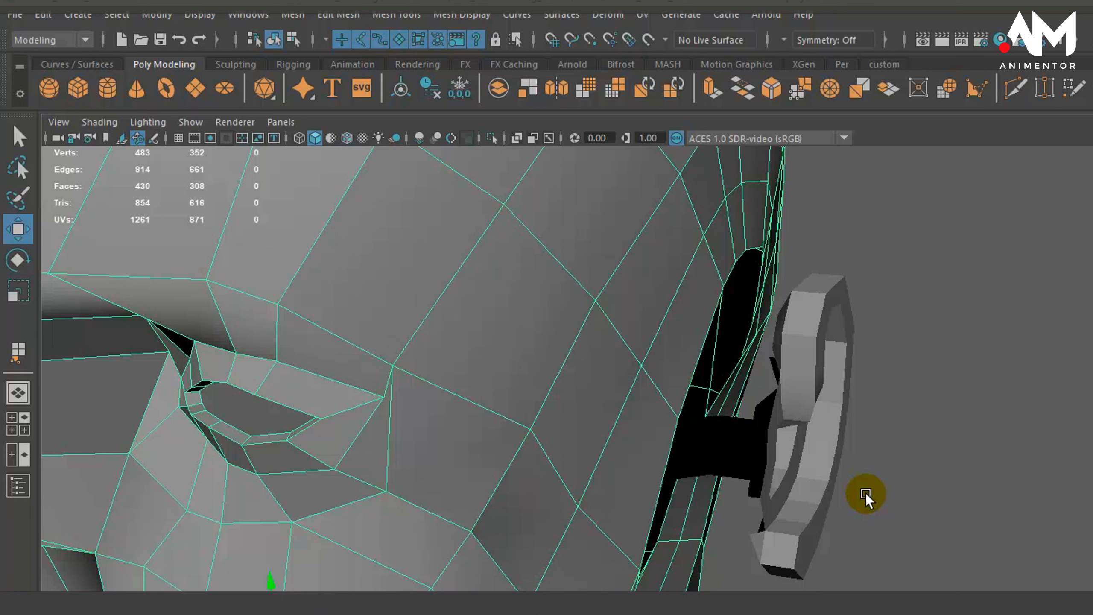
Select the ear's open back border loop to check its edge count, and clear the selection in object mode
key("space")
left_click_drag(828, 508, 757, 482)
left_click(803, 448)
right_click_drag(803, 448, 803, 401)
double_click(733, 444)
left_click_drag(732, 353, 671, 343, "alt")
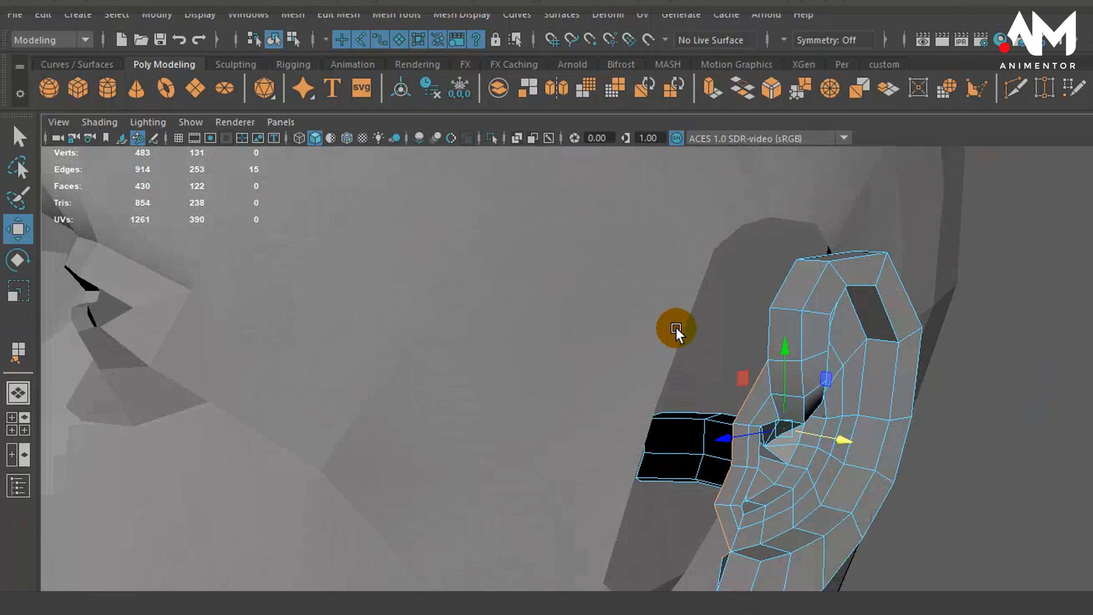
right_click(676, 327)
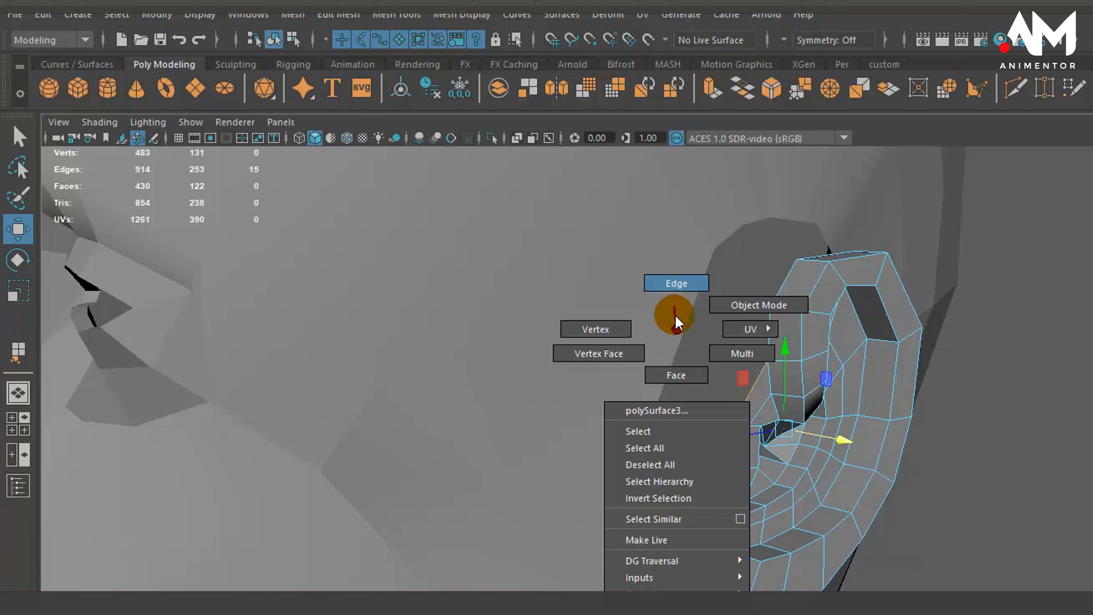
key("ctrl+e")
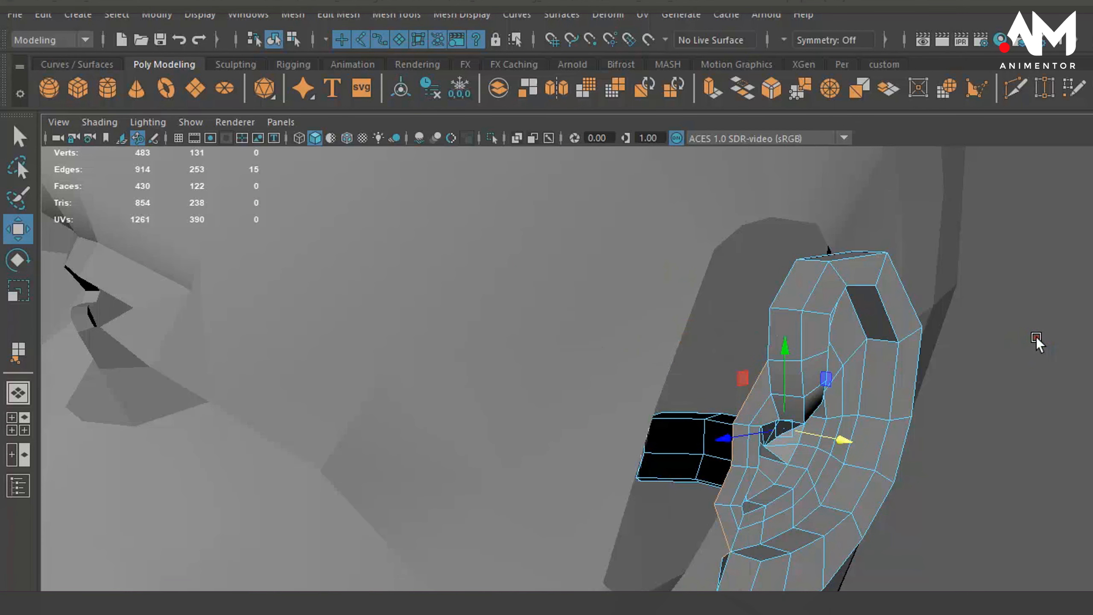
key("F8")
key("F8")
left_click(1023, 364)
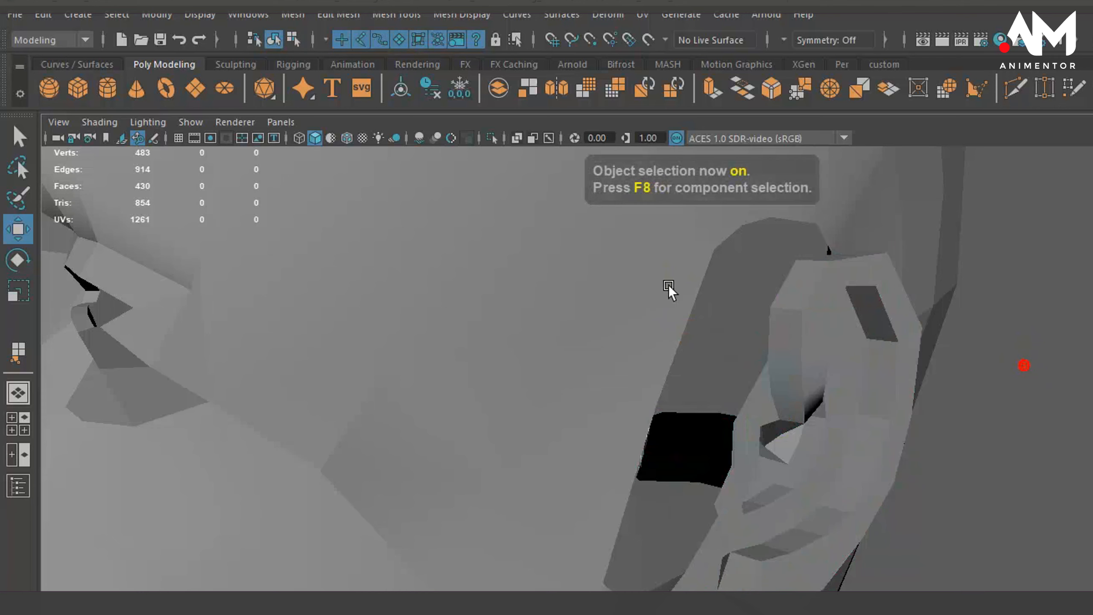
Select the border edge loop of the head's ear opening and compare its edge count with the ear's border
left_click(668, 285)
scroll(618, 540, "down", 6)
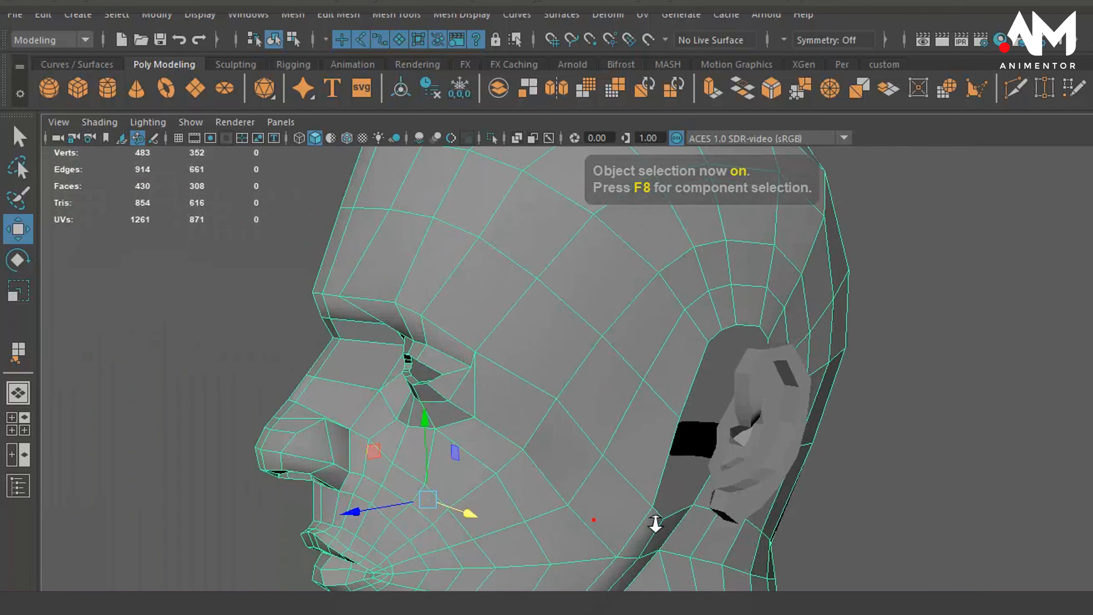
right_click_drag(655, 523, 795, 545, "alt")
right_click_drag(695, 349, 692, 300)
left_click(694, 330)
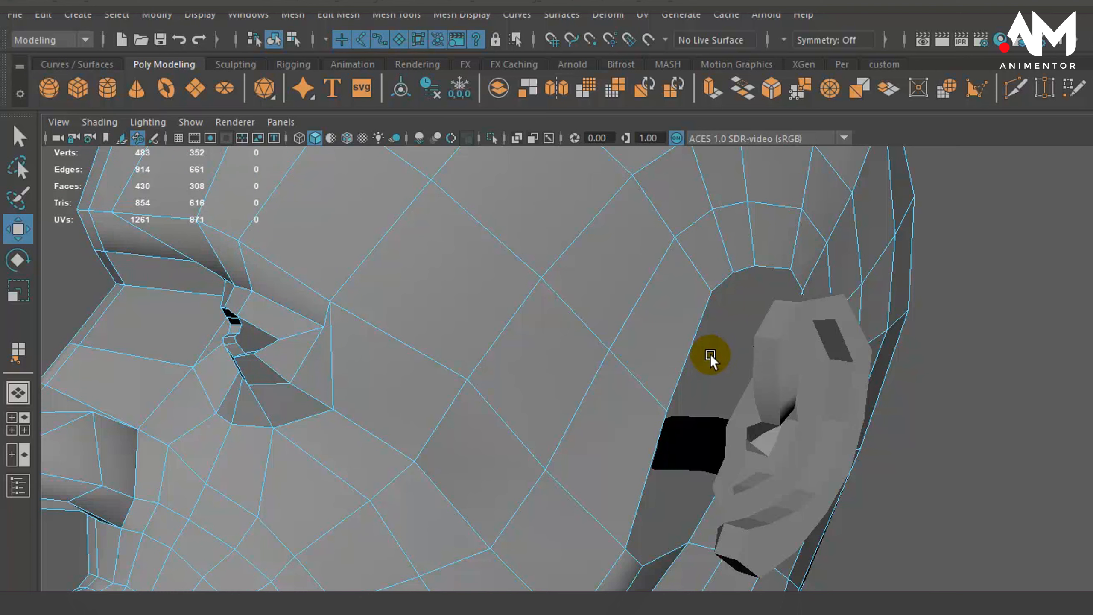
double_click(690, 345)
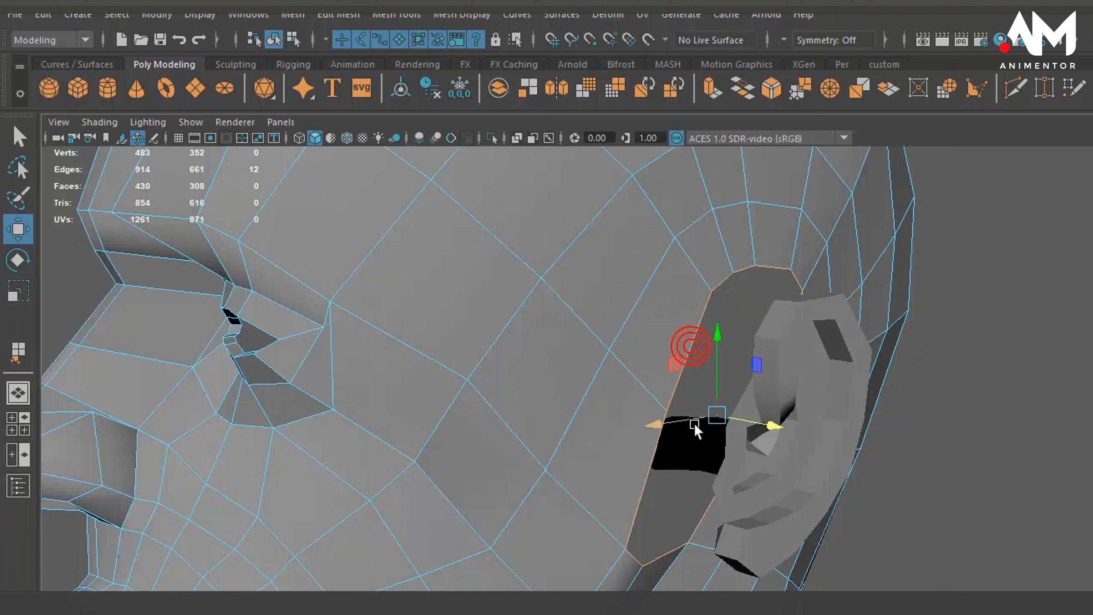
left_click_drag(694, 423, 802, 434, "alt")
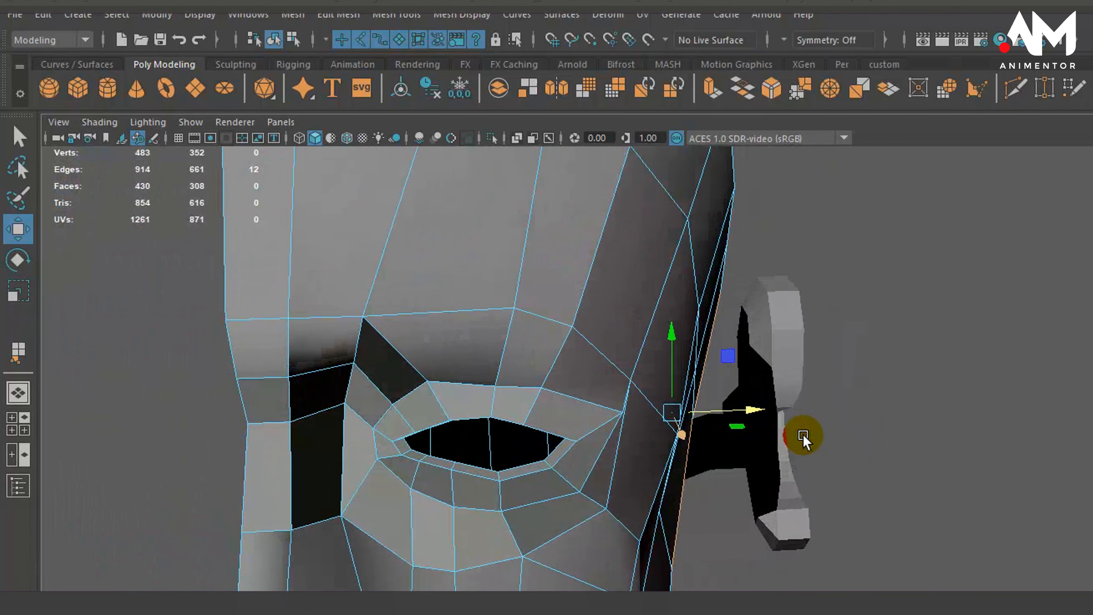
Select the ear's open back border edge loop and put the head into edge mode together with the ear
left_click(747, 331)
right_click_drag(747, 332, 743, 288)
double_click(749, 332)
left_click_drag(748, 328, 666, 452, "alt")
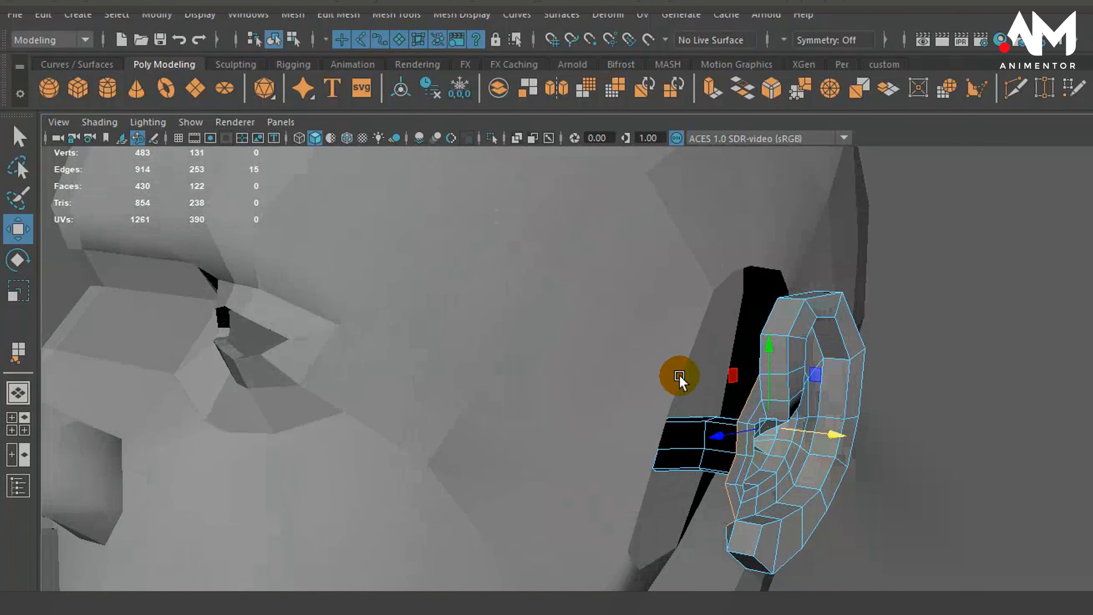
right_click_drag(681, 371, 680, 323)
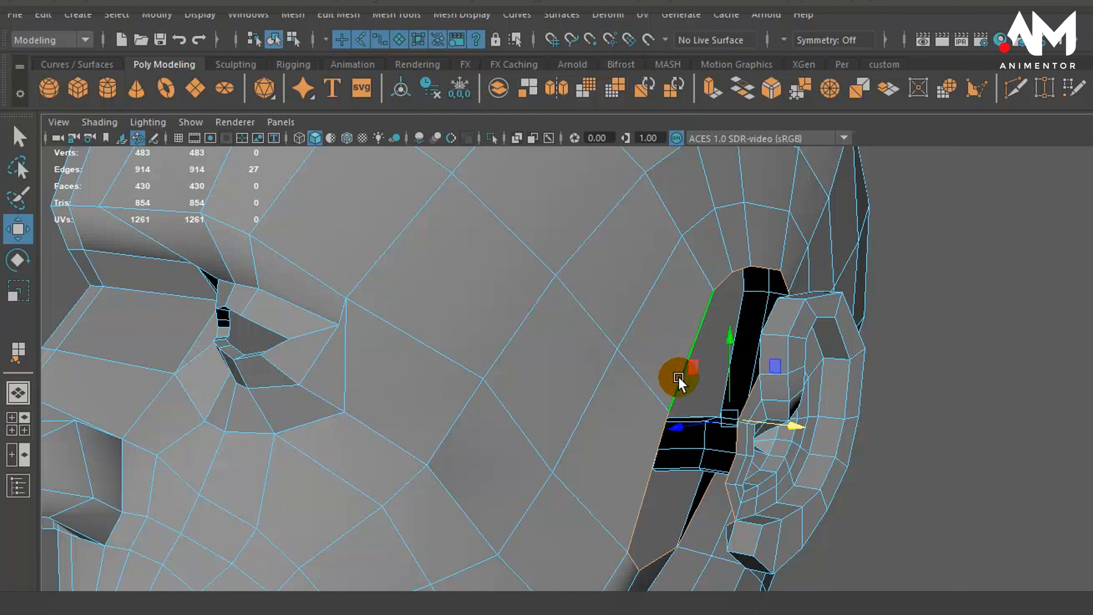
Clear the edge selection and select only the border edge loop around the head's ear opening
left_click(1044, 405)
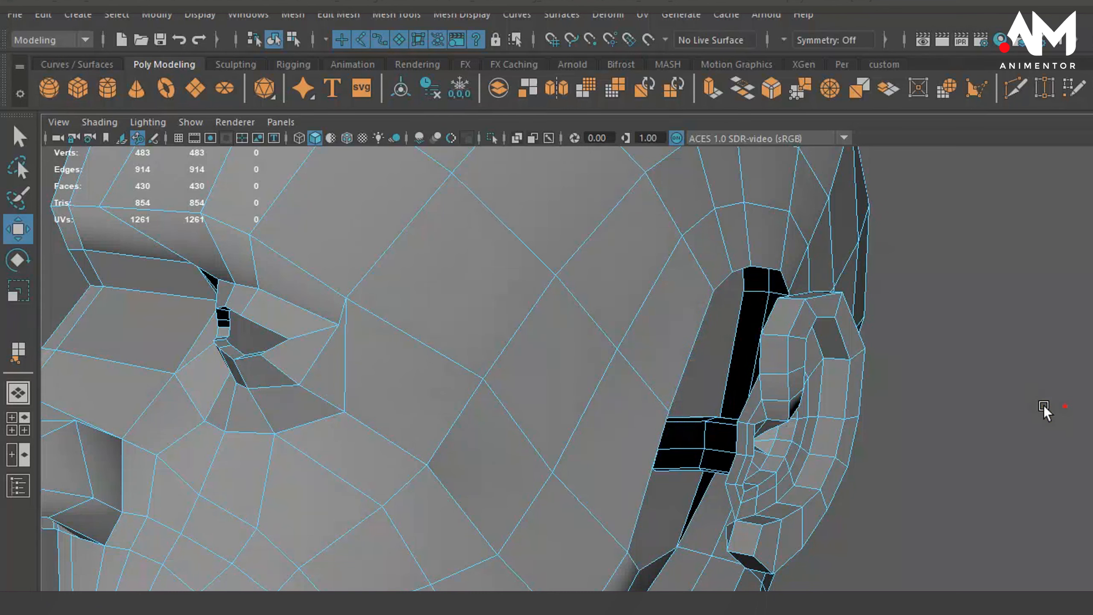
double_click(695, 334)
left_click_drag(733, 438, 812, 445, "alt")
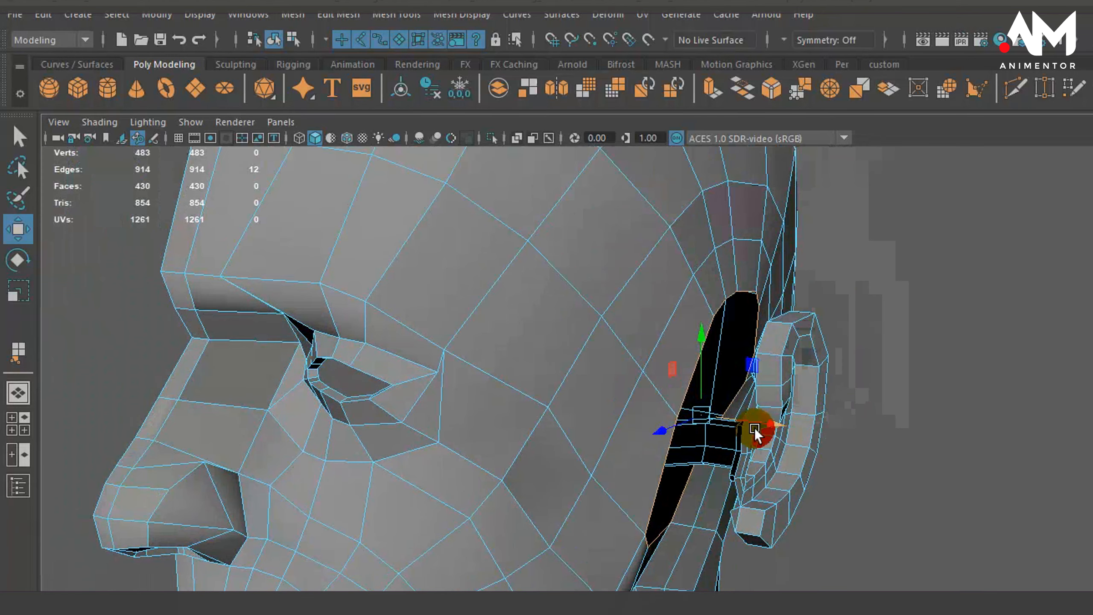
left_click_drag(755, 427, 821, 435, "alt")
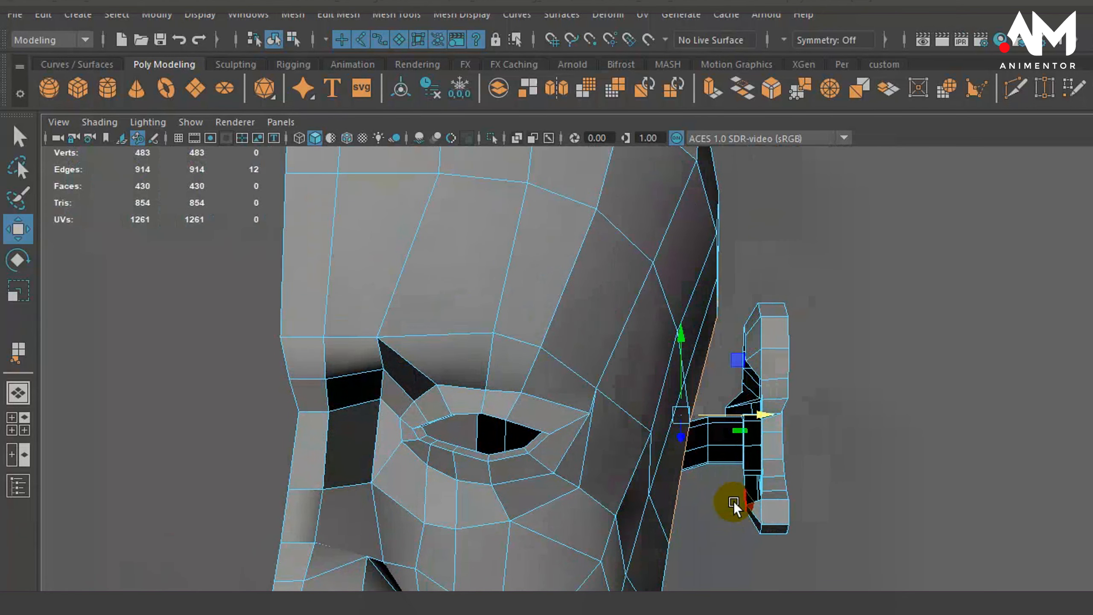
Examine the selected border loop of the head's ear opening from several angles and check its edge count
left_click_drag(733, 502, 758, 495, "alt")
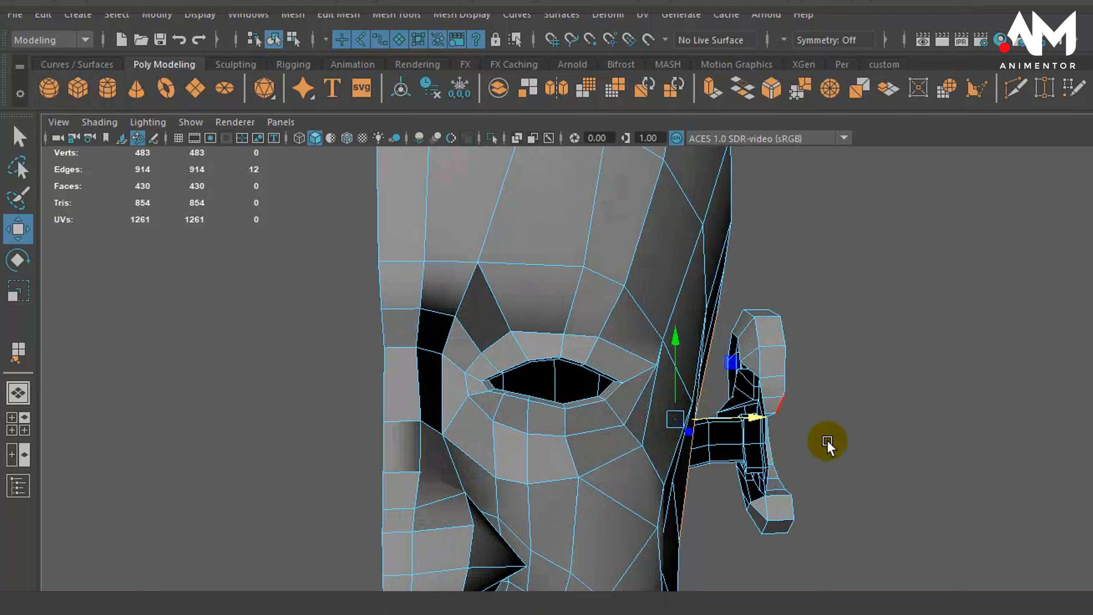
left_click_drag(826, 441, 719, 336, "alt")
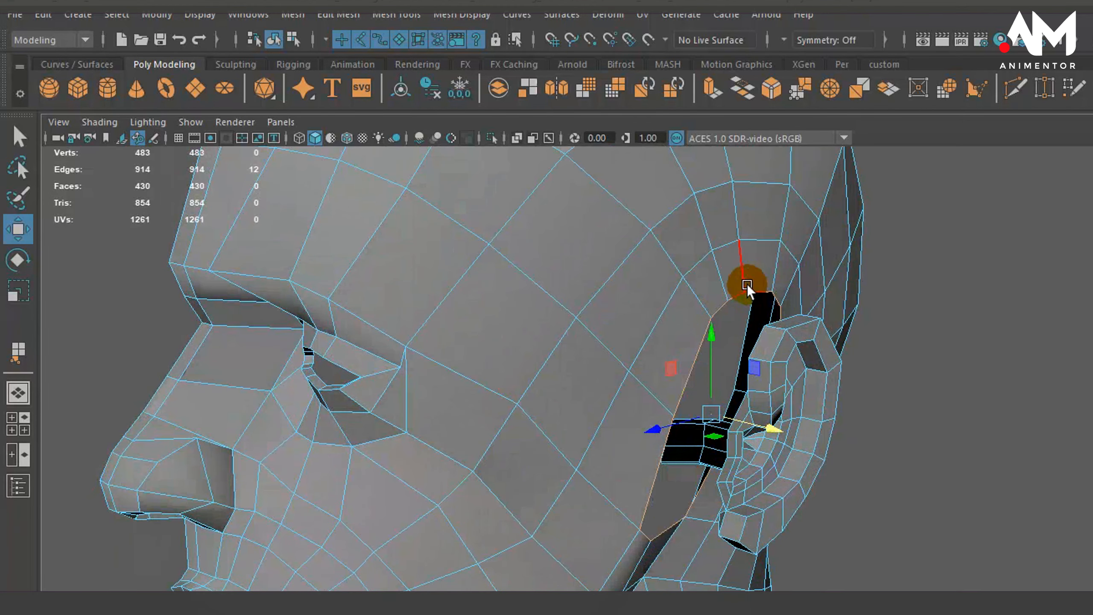
scroll(841, 488, "down", 5)
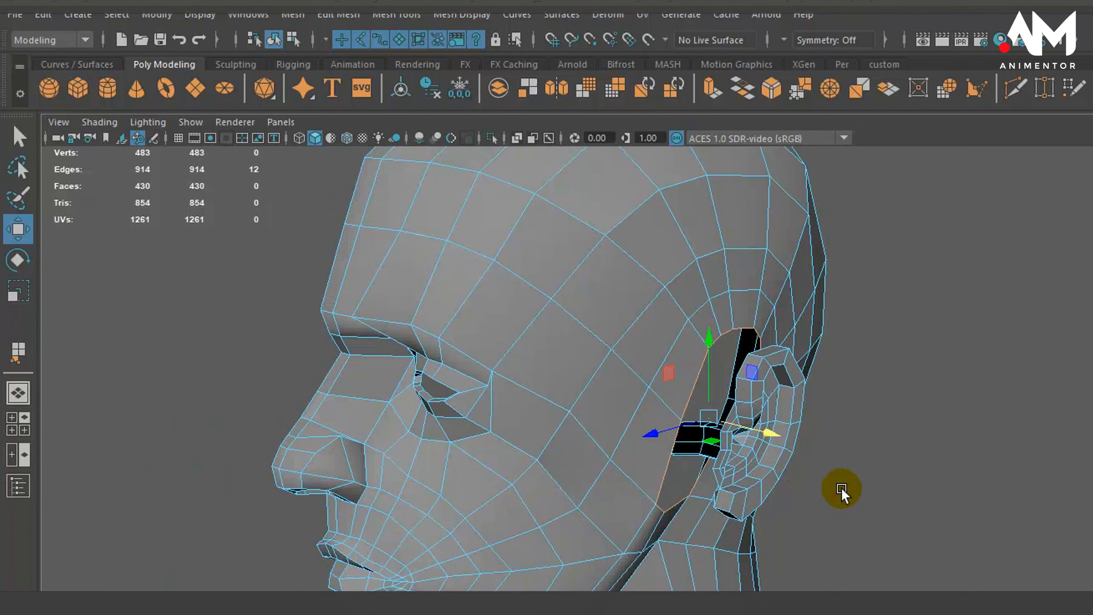
scroll(801, 497, "up", 2)
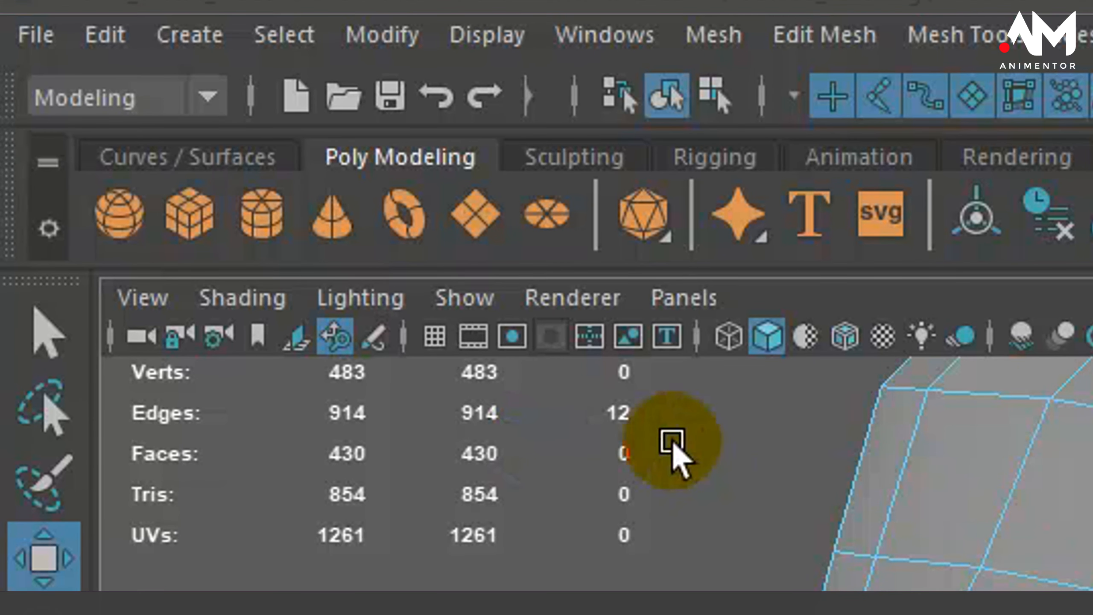
scroll(958, 474, "down", 3)
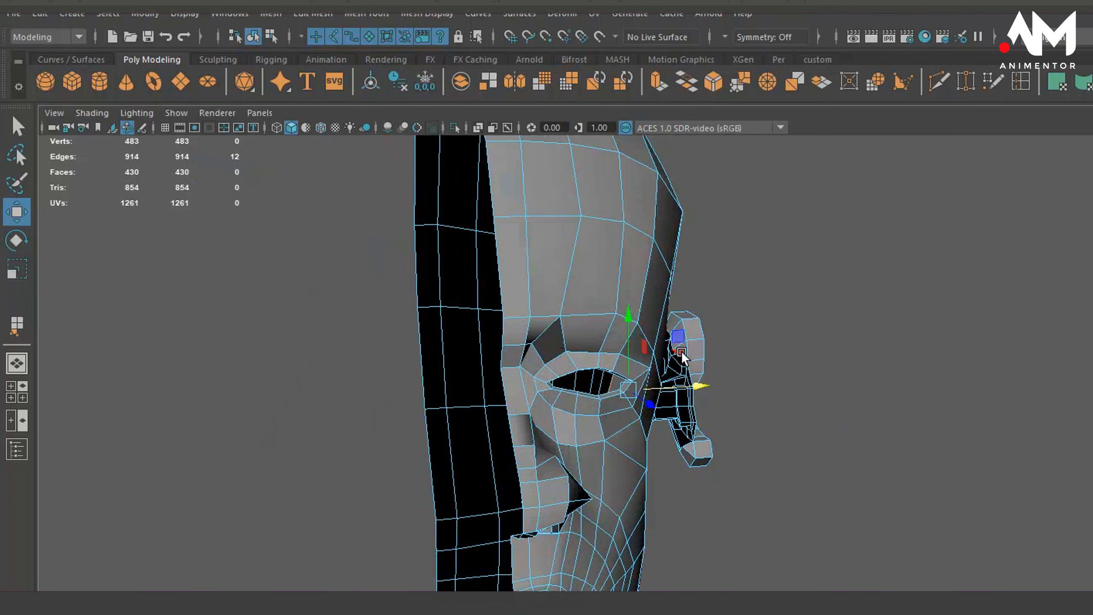
Select the ear's open back border edge loop and compare its edge count with the head opening's border
double_click(683, 353)
left_click_drag(736, 410, 690, 418, "alt")
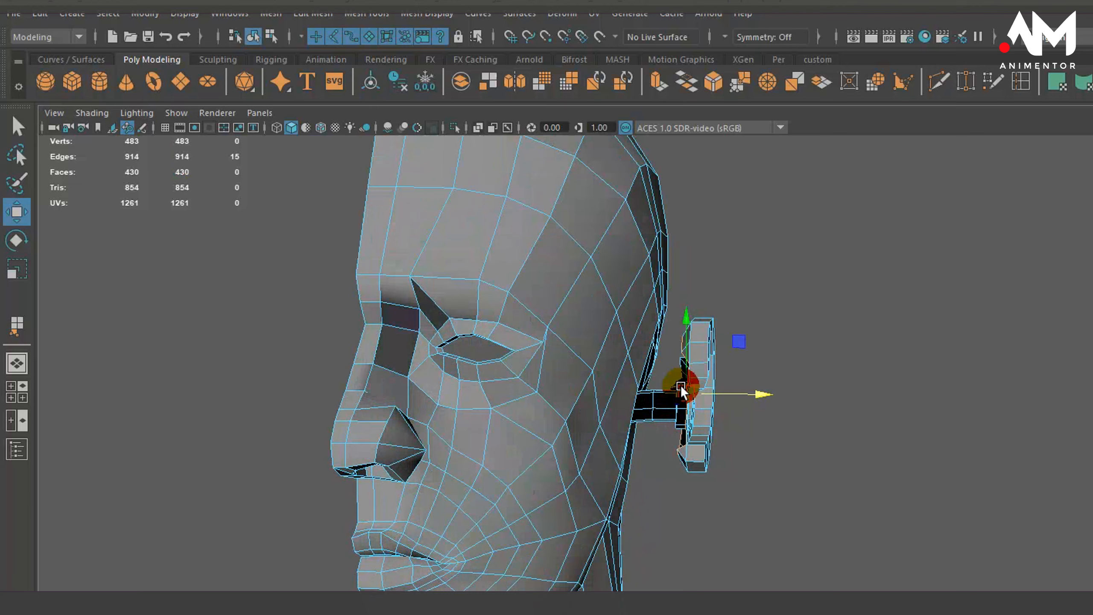
right_click_drag(686, 410, 1002, 461, "alt")
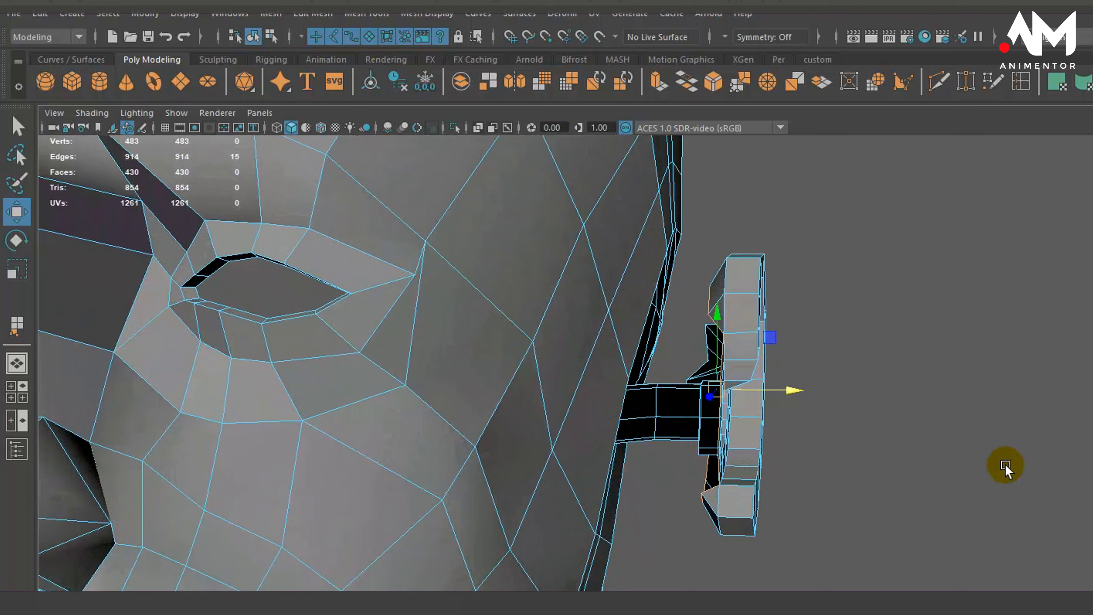
left_click_drag(892, 472, 855, 476, "alt")
right_click_drag(884, 475, 707, 500, "alt")
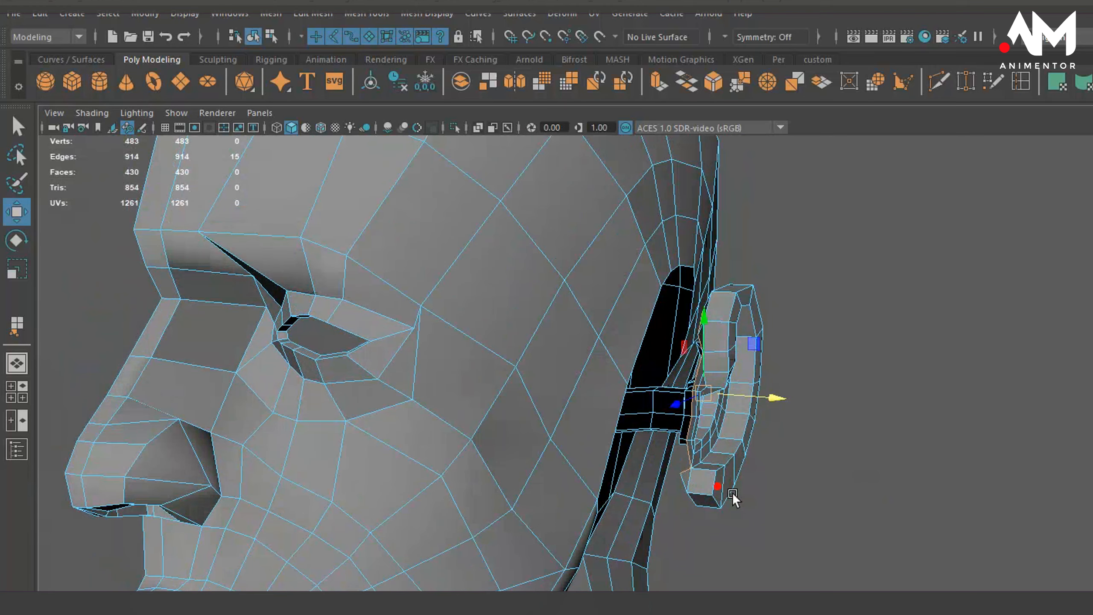
left_click_drag(707, 500, 753, 429, "alt")
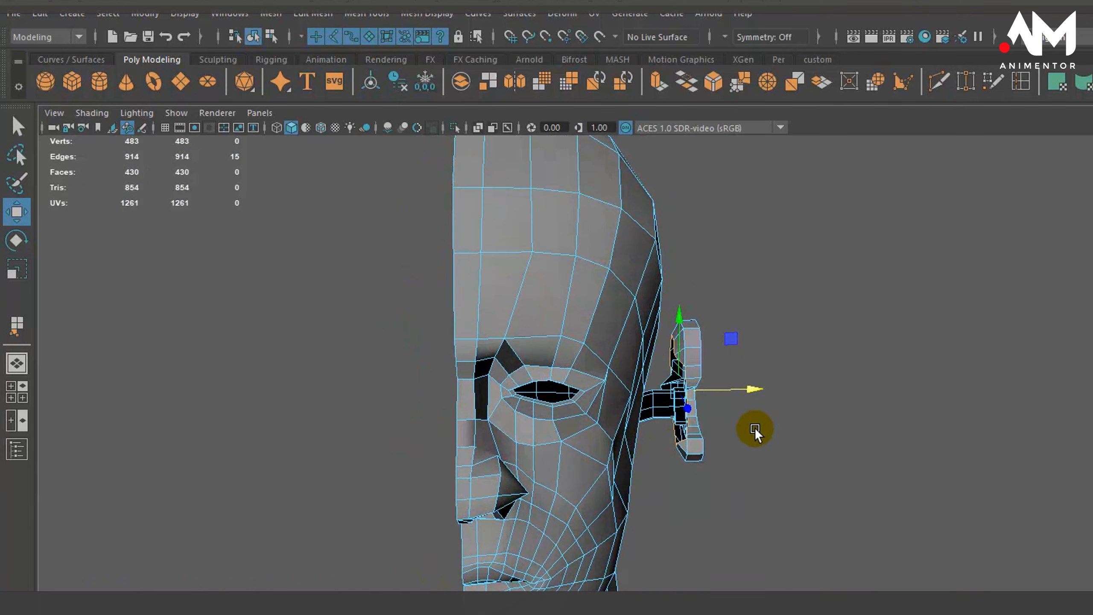
left_click_drag(686, 390, 556, 273, "alt")
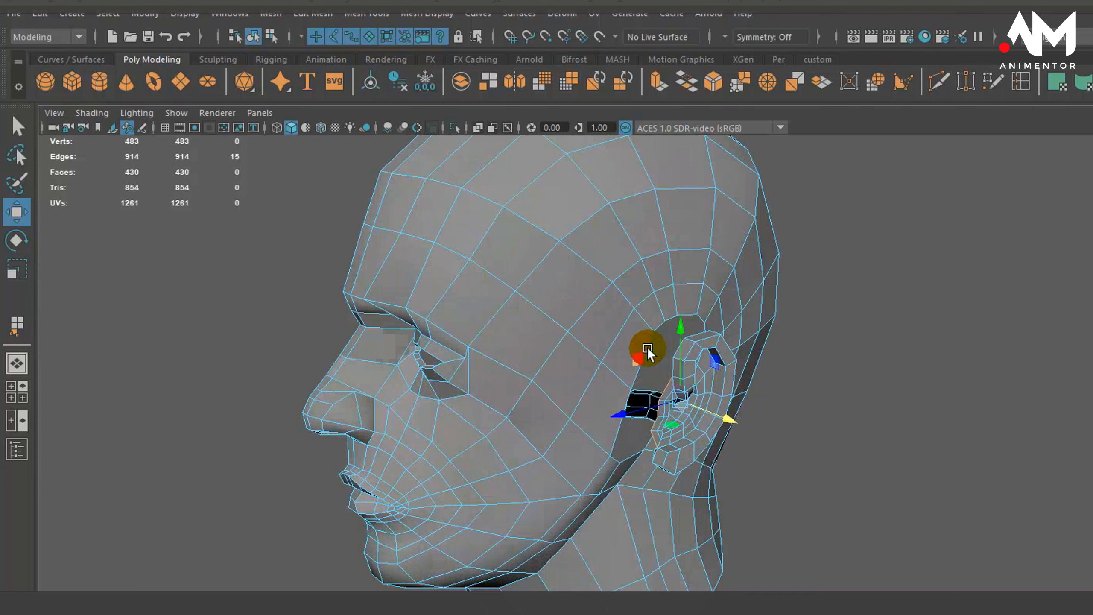
Recheck the edge count of the head's ear opening border, and select the ear's back border loop again
double_click(698, 318)
left_click_drag(408, 270, 803, 427, "alt")
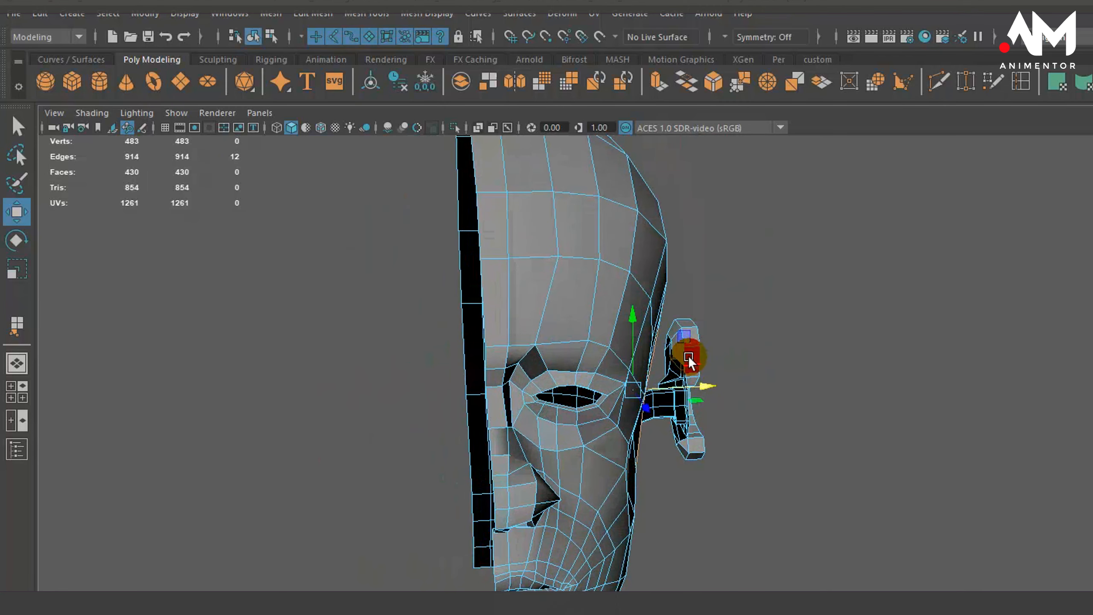
left_click(677, 345)
left_click(821, 329)
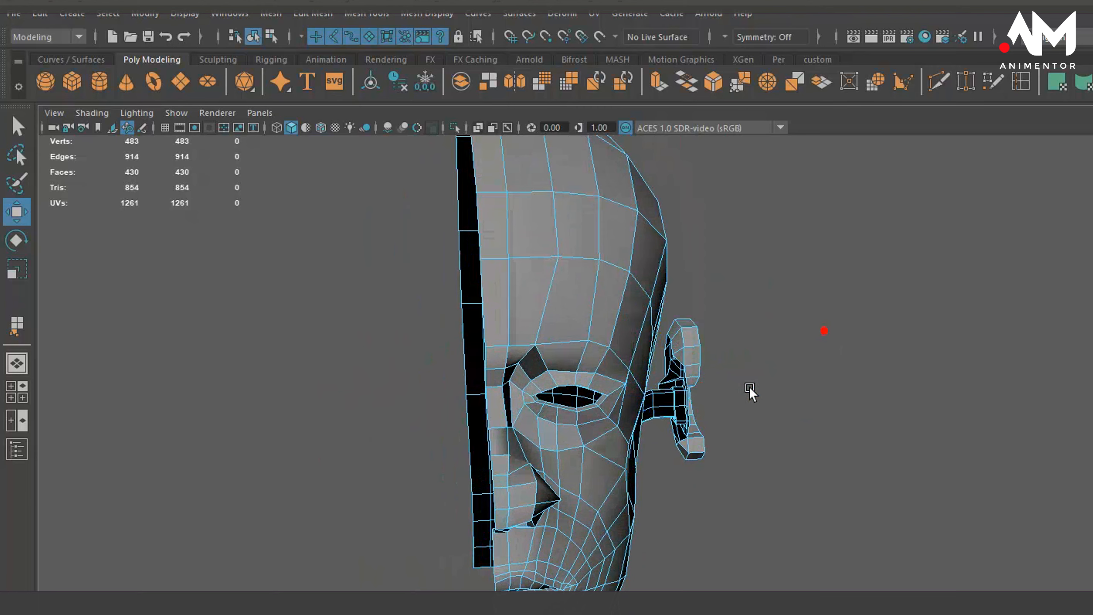
scroll(754, 395, "up", 5)
double_click(700, 292)
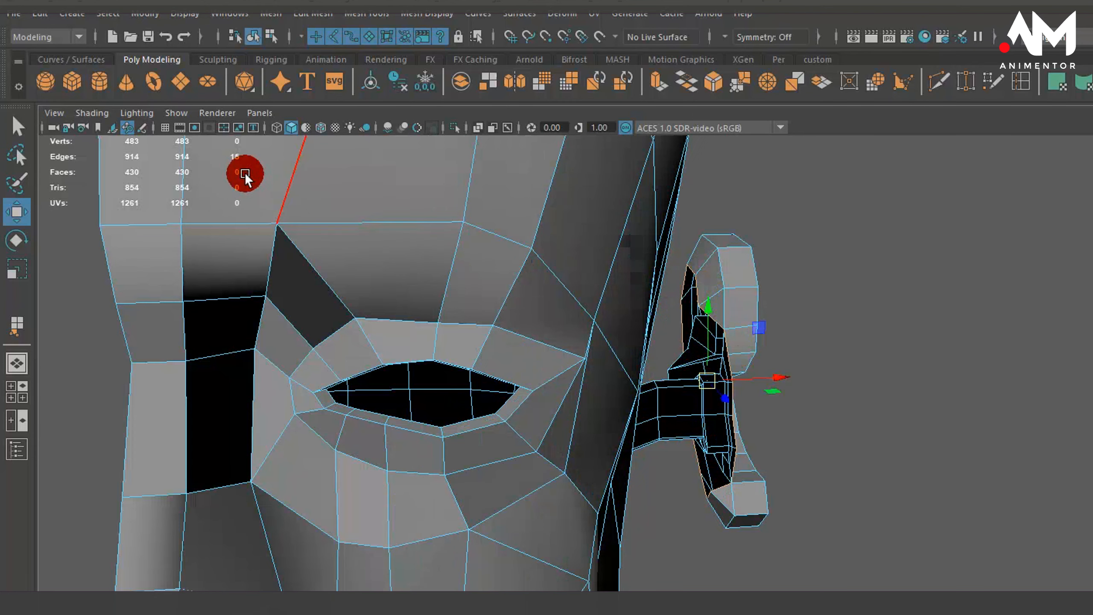
left_click_drag(770, 394, 746, 405, "alt")
Return the head and ear to object mode and examine how the ear sits against the opening
key("F8")
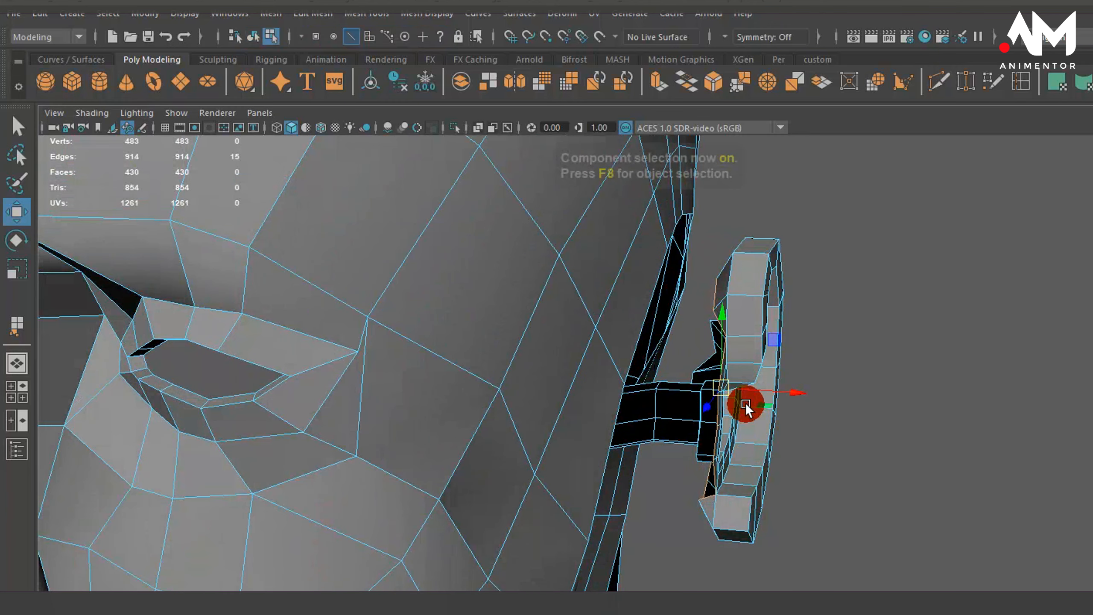
key("F8")
right_click_drag(761, 415, 792, 486, "alt")
left_click_drag(793, 486, 759, 471, "alt")
middle_click_drag(758, 470, 766, 544, "alt")
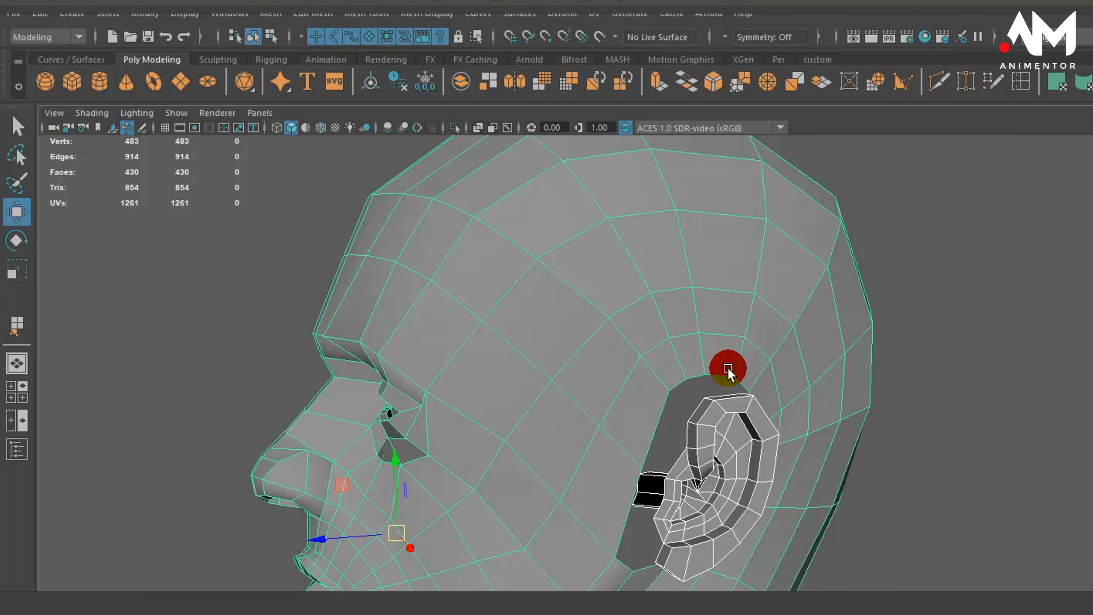
left_click_drag(680, 482, 710, 482, "alt")
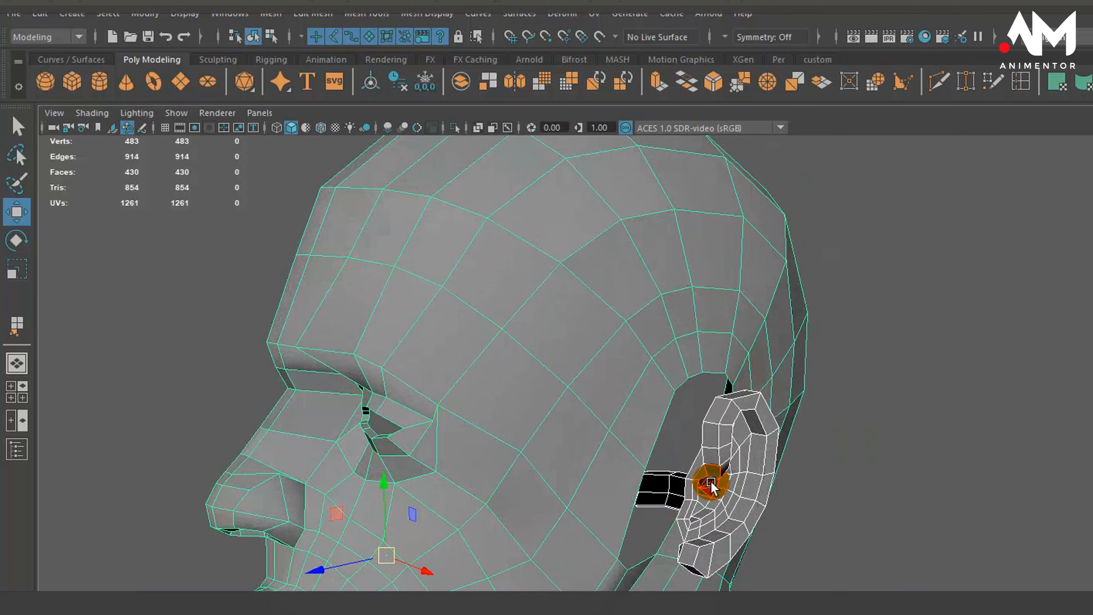
right_click_drag(698, 482, 776, 482, "alt")
left_click_drag(776, 482, 854, 498, "alt")
right_click_drag(854, 498, 823, 497, "alt")
left_click_drag(823, 497, 709, 217, "alt")
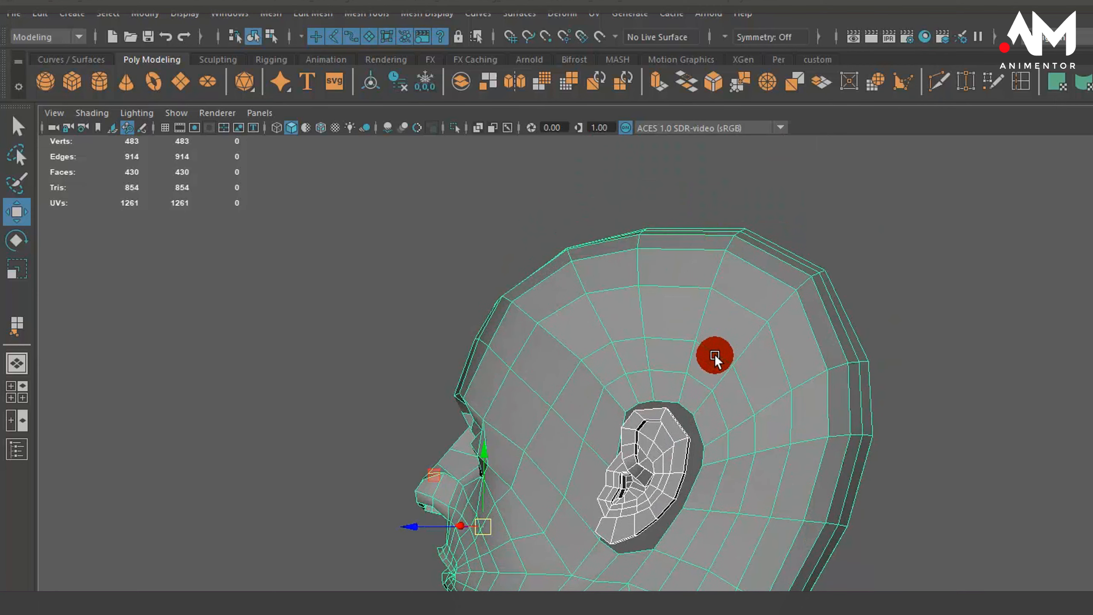
Preview the head and ear in smooth mesh display and return them to the unsmoothed display
key("3")
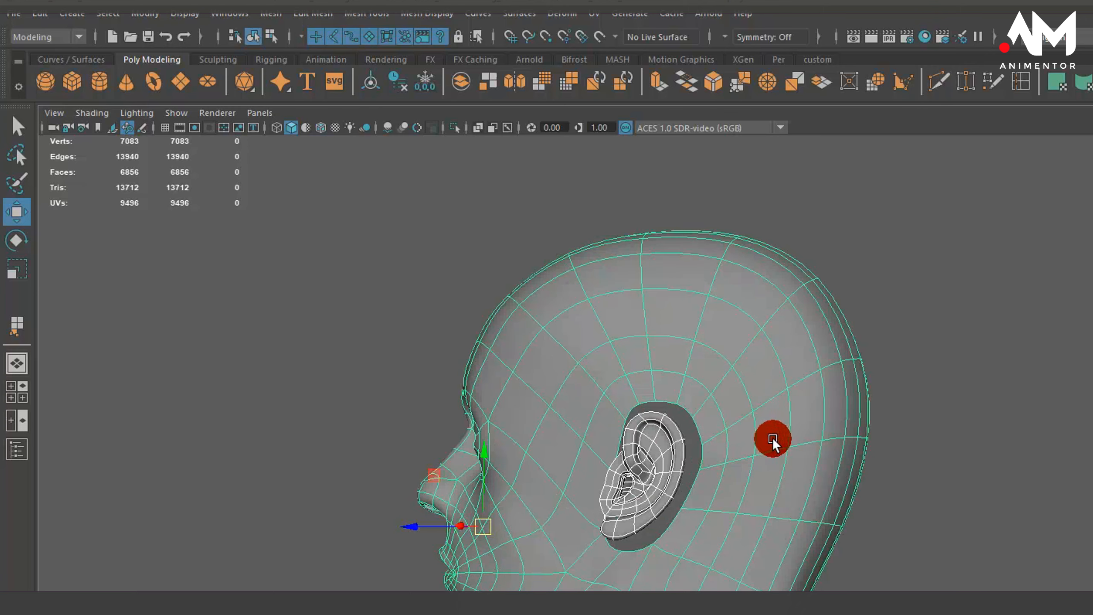
left_click_drag(772, 438, 815, 450, "alt")
key("1")
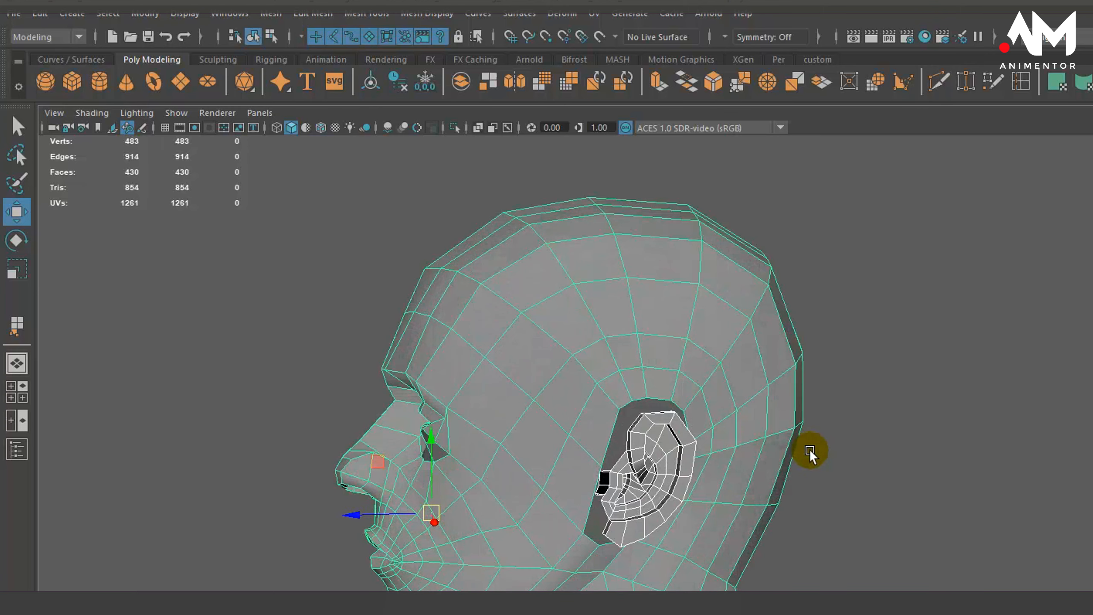
Activate the Insert Edge Loop tool on the head, review its settings and close them
right_click_drag(734, 474, 837, 472, "alt")
left_click_drag(786, 493, 768, 461, "alt")
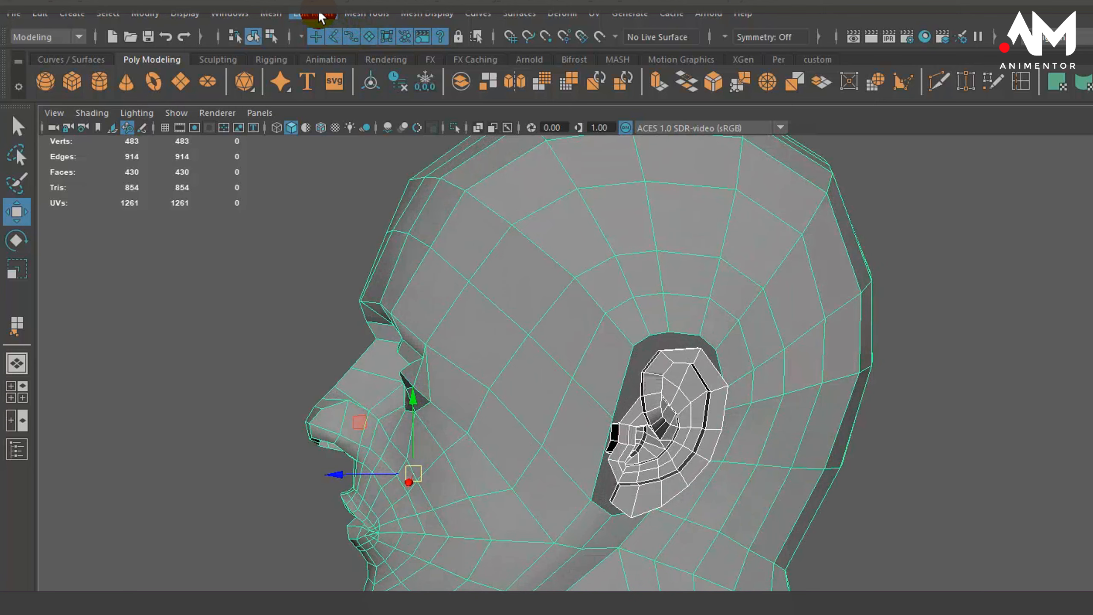
left_click(368, 16)
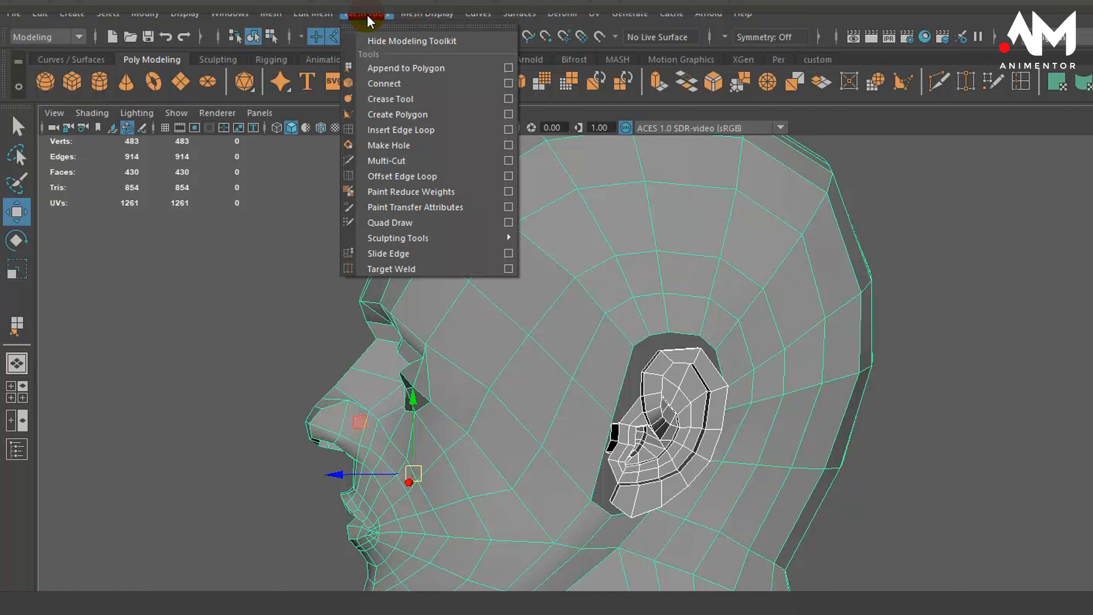
left_click(509, 130)
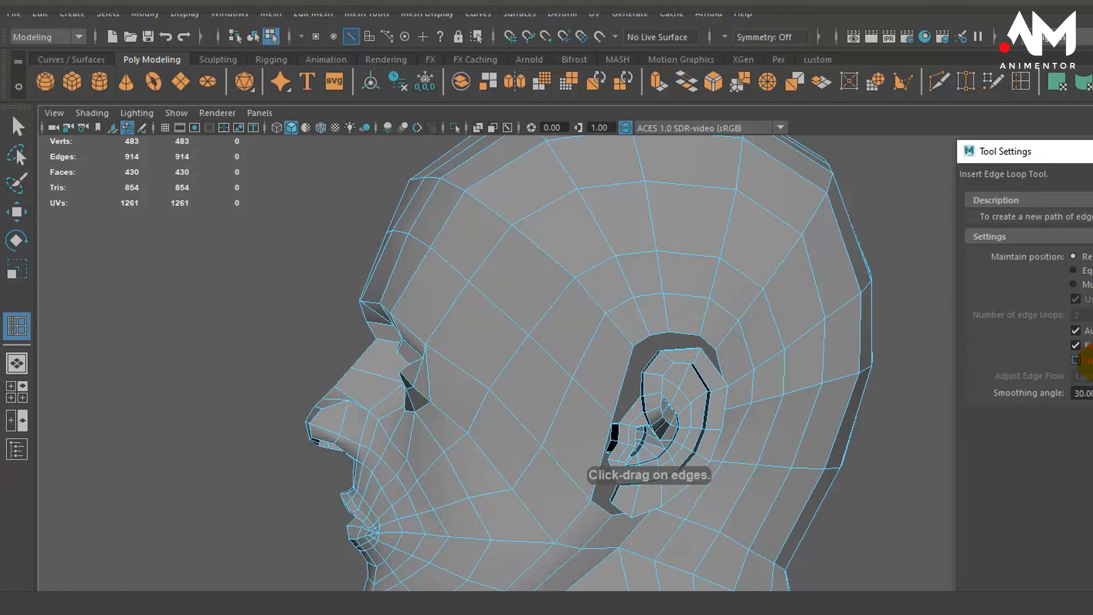
left_click_drag(616, 276, 498, 276)
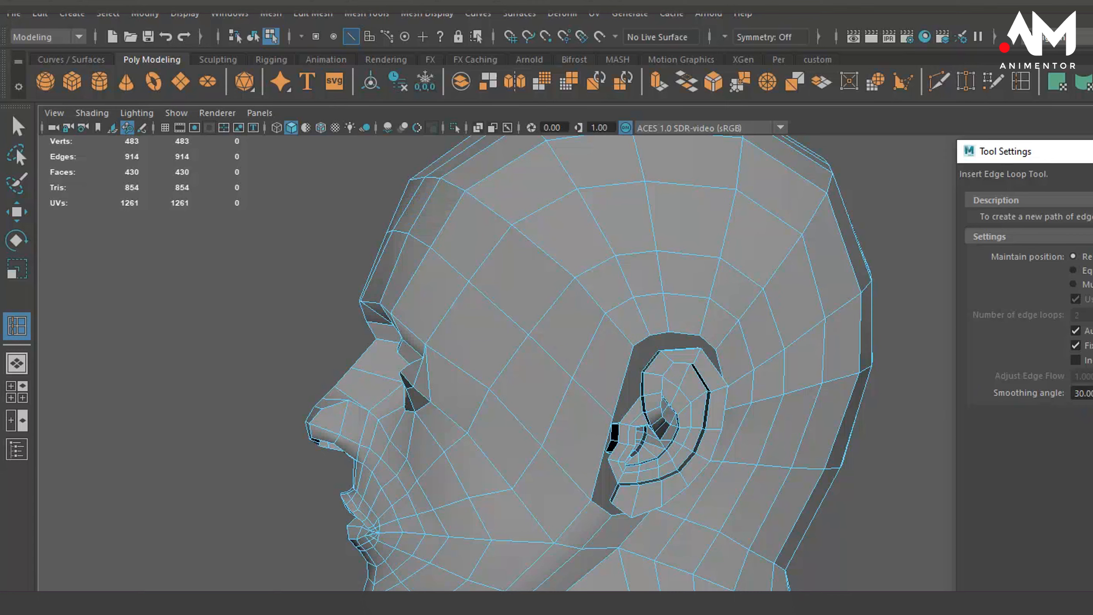
left_click(1092, 151)
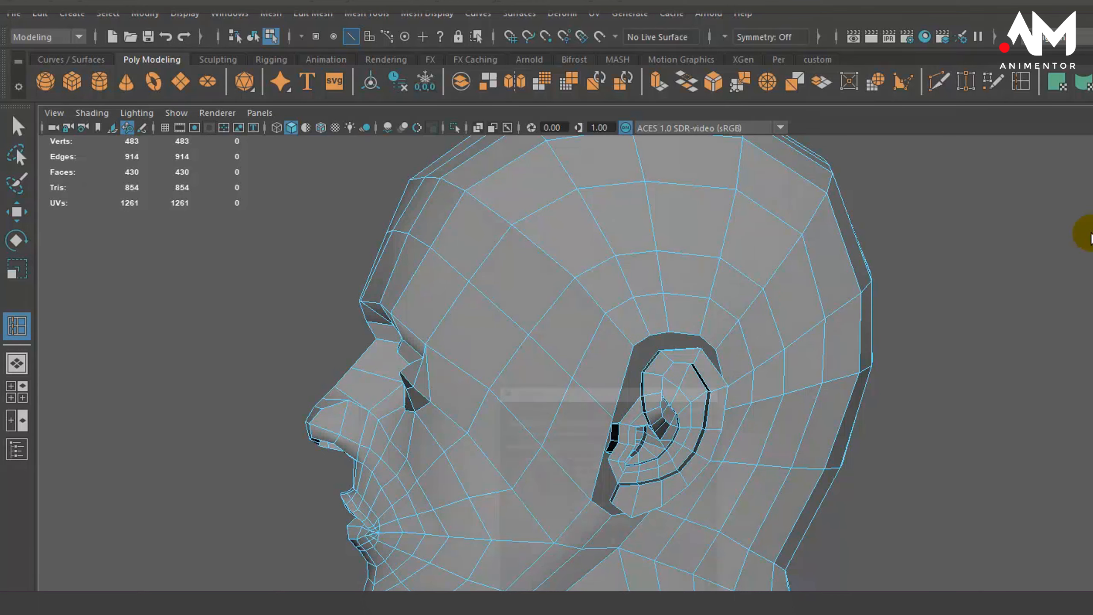
Insert two edge loops on the head, running from the front edge of the ear opening across the temple to the forehead
left_click_drag(619, 434, 677, 436, "alt")
left_click_drag(583, 484, 576, 483, "alt")
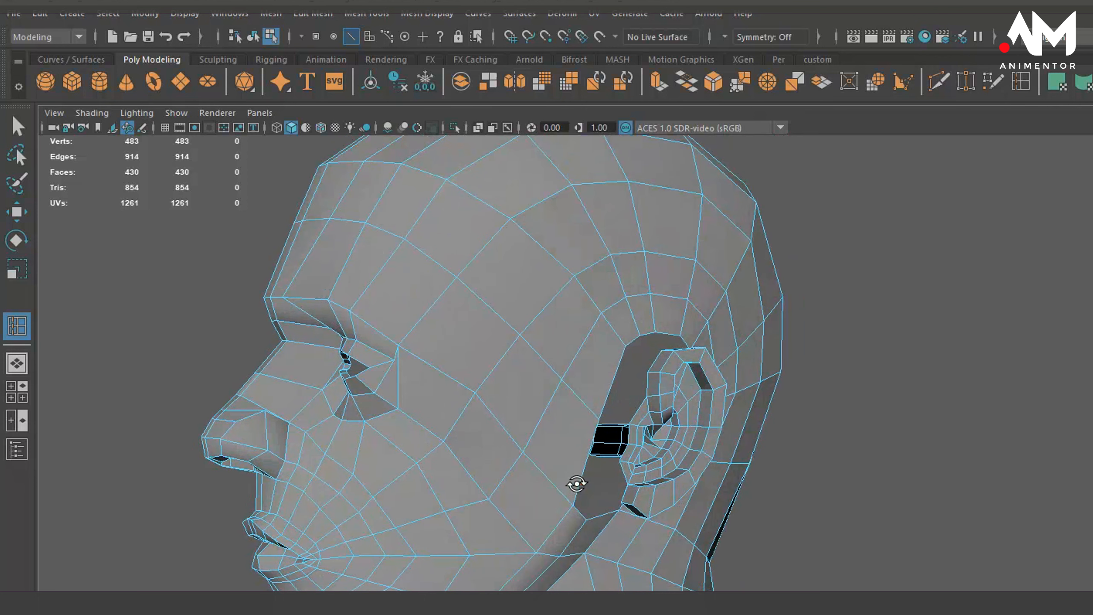
left_click(586, 464)
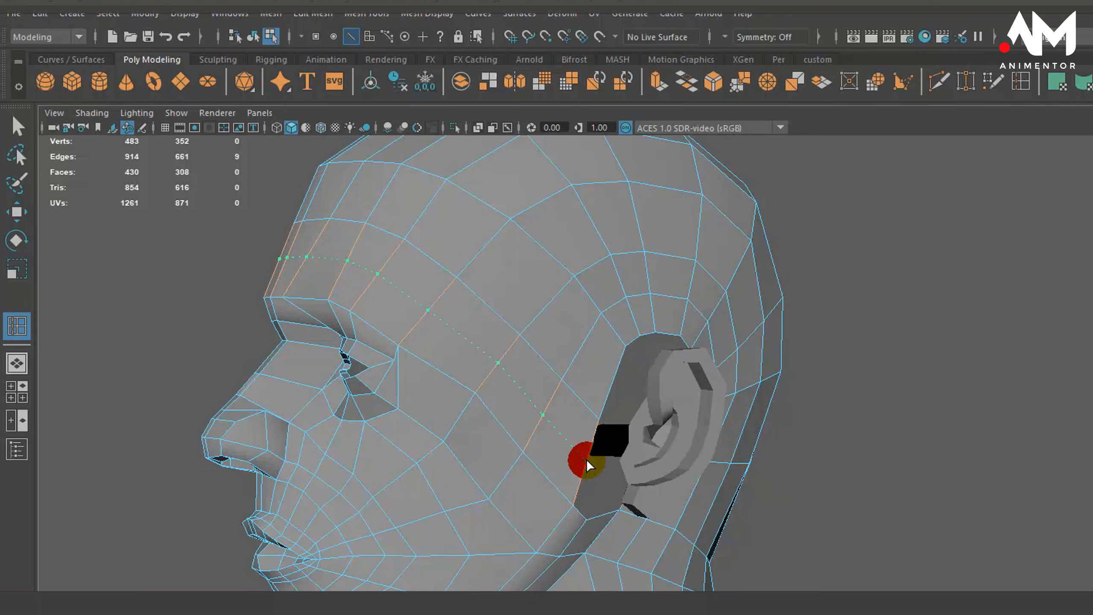
left_click_drag(585, 458, 614, 461, "alt")
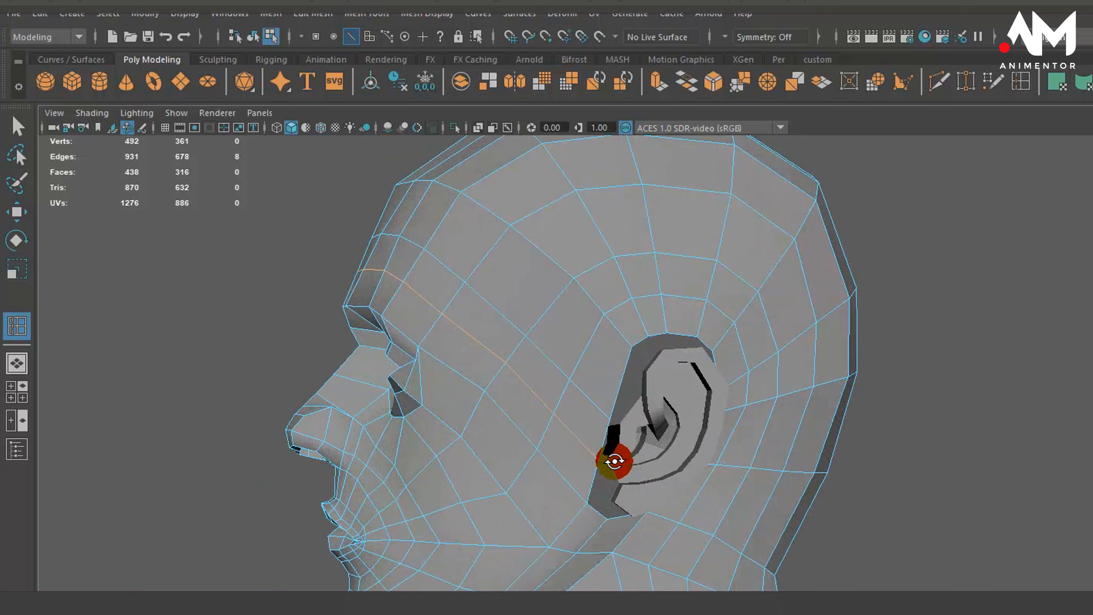
left_click(617, 377, "ctrl")
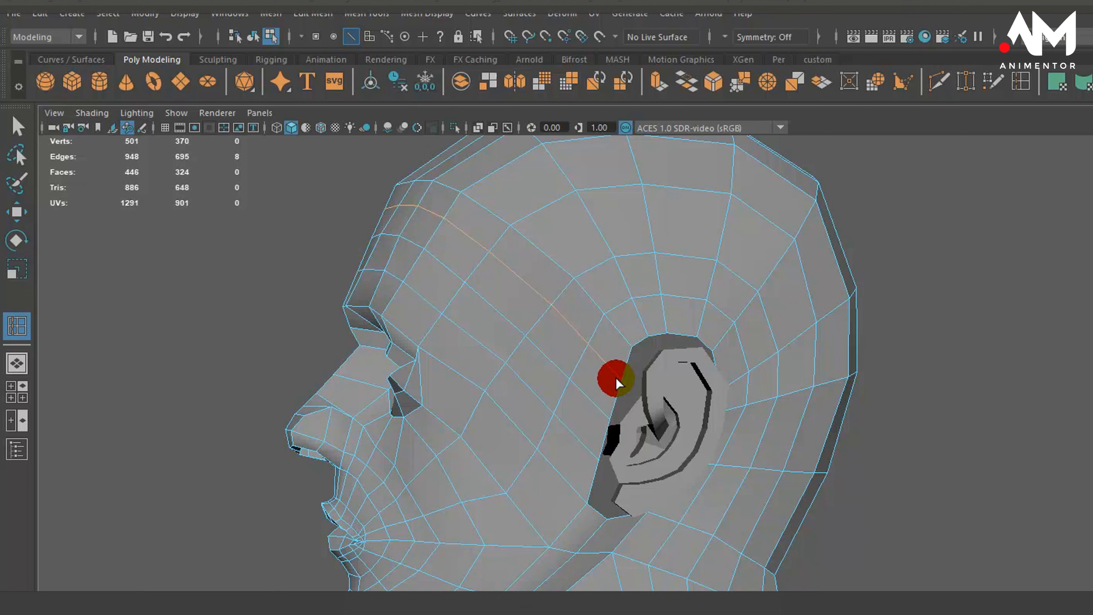
left_click_drag(625, 451, 628, 453, "alt")
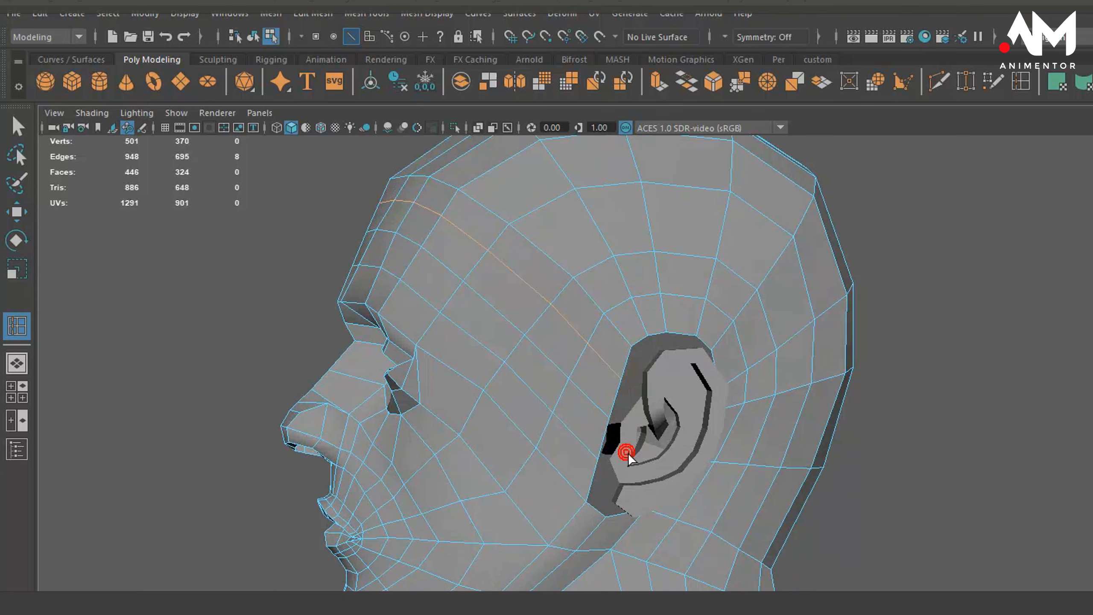
Select the border edge loop around the head's ear opening in edge mode and check its edge count
left_click(16, 131)
left_click_drag(342, 358, 394, 361, "alt")
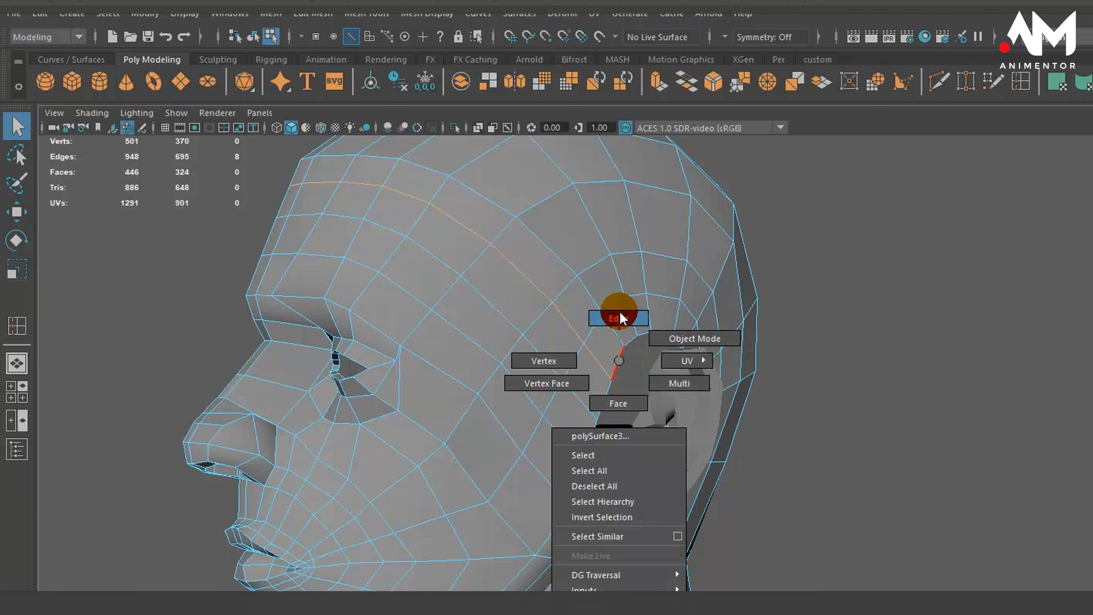
right_click_drag(620, 319, 620, 318)
left_click(616, 362)
double_click(619, 359)
left_click_drag(659, 448, 655, 450, "alt")
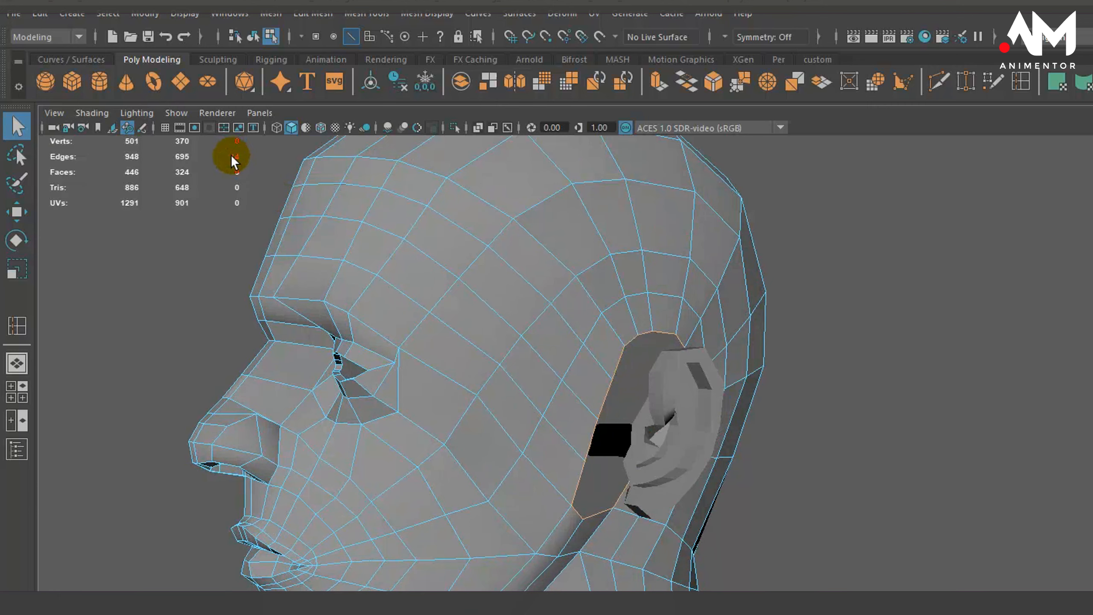
left_click_drag(710, 407, 708, 414, "alt")
left_click_drag(616, 450, 577, 446, "alt")
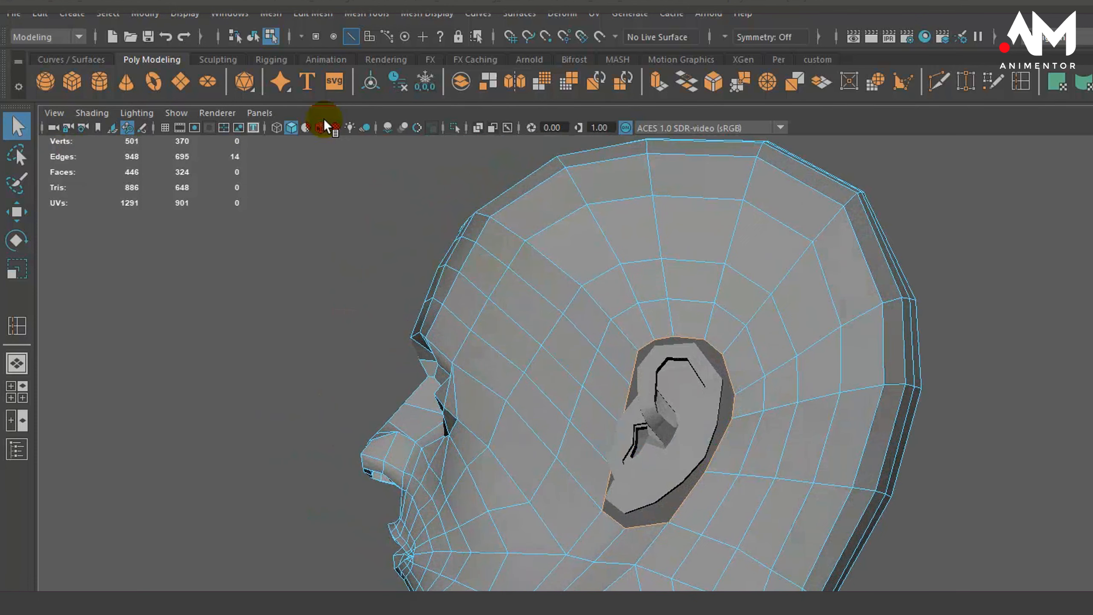
Insert another edge loop from the lower rear edge of the ear opening across the back of the head
left_click_drag(362, 14, 422, 127)
left_click_drag(754, 532, 684, 499, "alt")
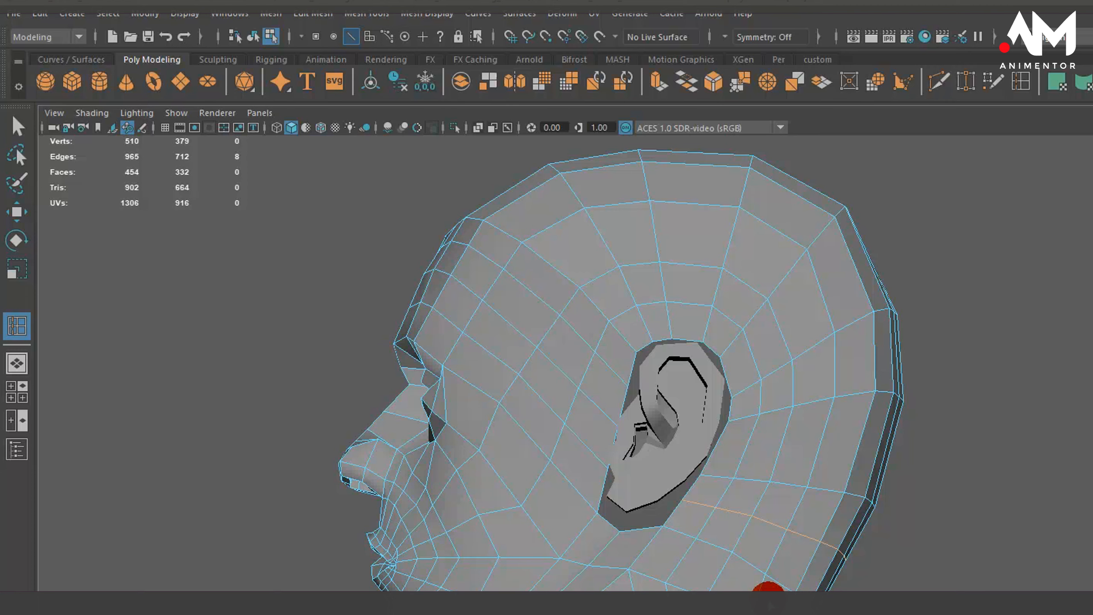
left_click(18, 123)
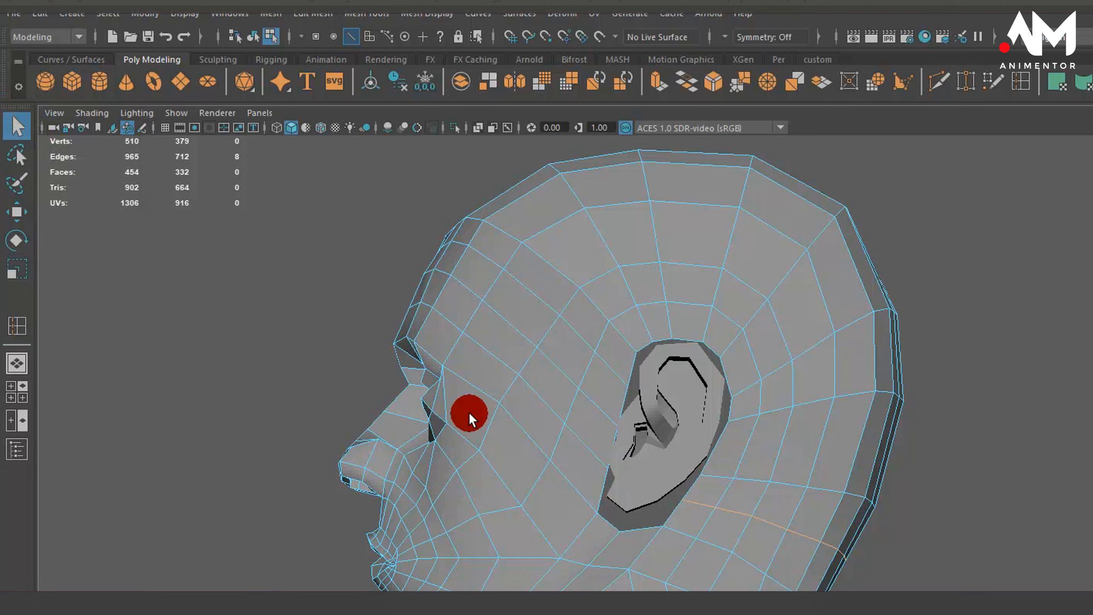
Select the border edge loop around the head's ear opening again to check its edge count, and show the ear's edges too
left_click_drag(468, 411, 619, 451, "alt")
right_click(619, 358)
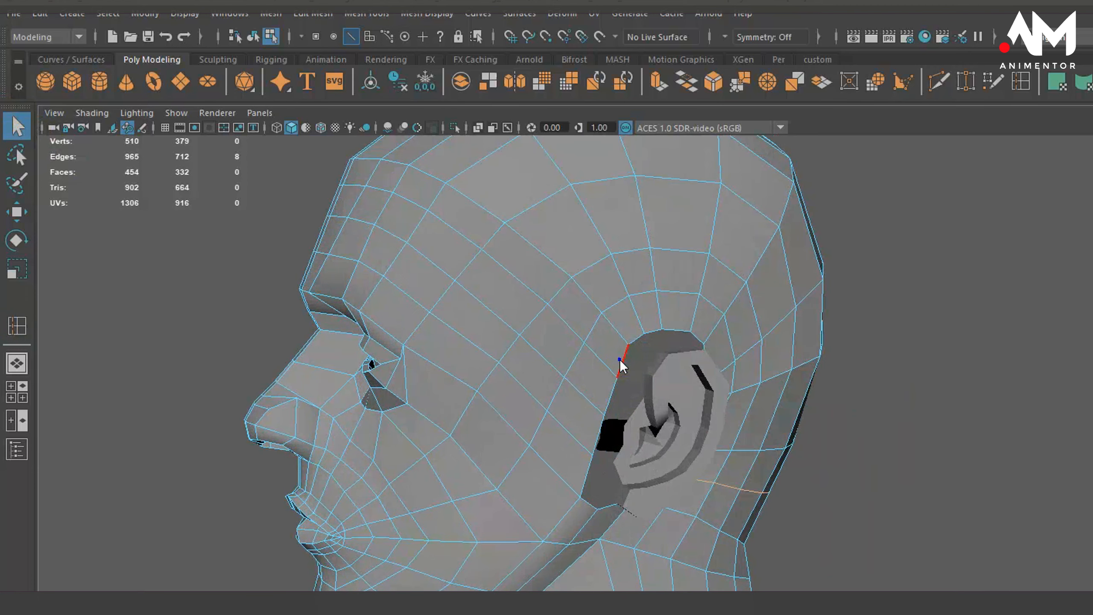
right_click_drag(620, 358, 618, 321)
double_click(625, 362)
left_click_drag(606, 418, 724, 417, "alt")
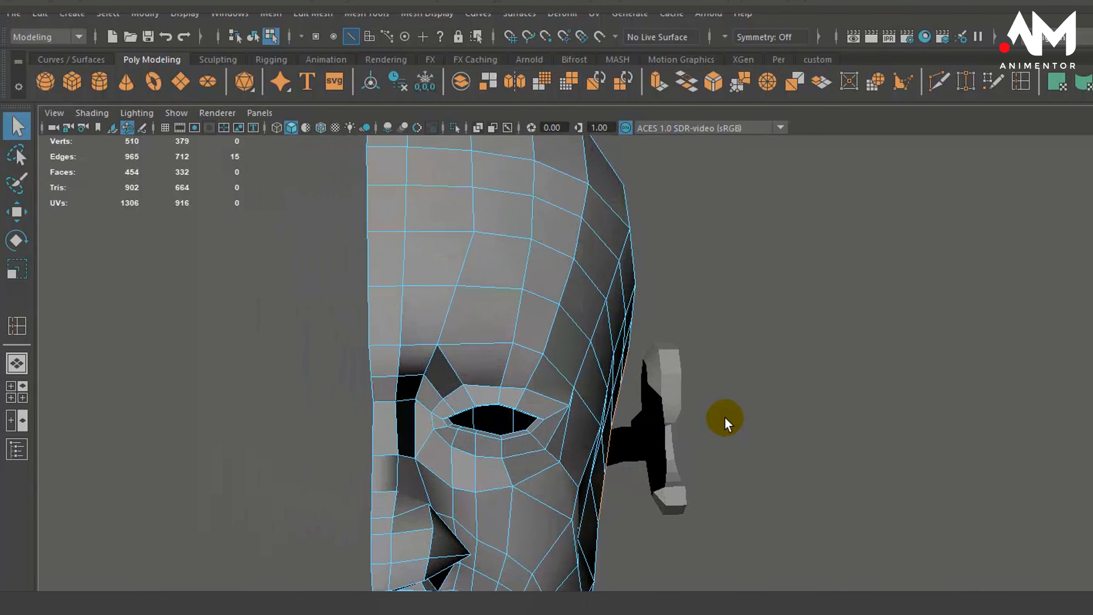
right_click_drag(647, 373, 651, 321)
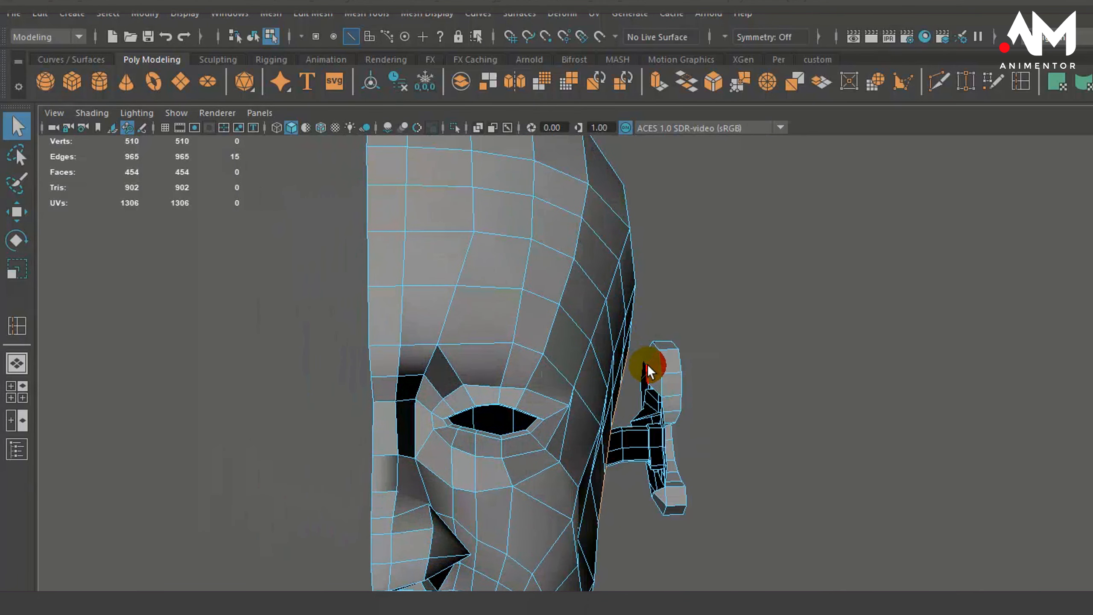
Return the head and ear to object mode and clear the selection
left_click_drag(672, 394, 699, 437, "alt")
right_click_drag(727, 450, 554, 446, "alt")
middle_click_drag(553, 443, 614, 456, "alt")
right_click_drag(614, 456, 509, 475, "alt")
left_click_drag(510, 475, 813, 453, "alt")
left_click(824, 364)
key("F8")
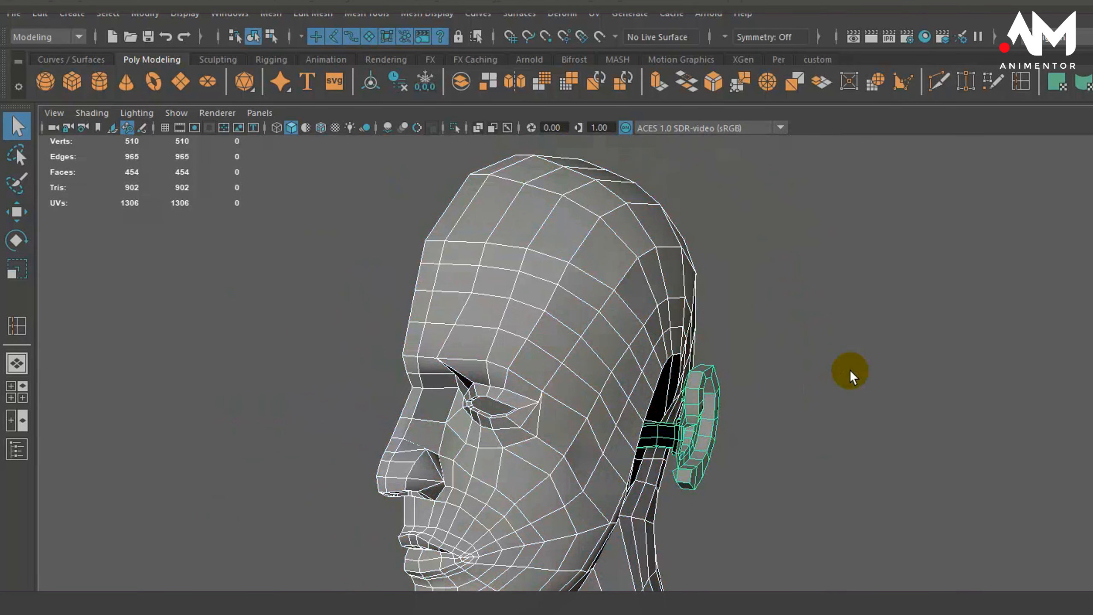
key("F8")
key("F8")
left_click(849, 369)
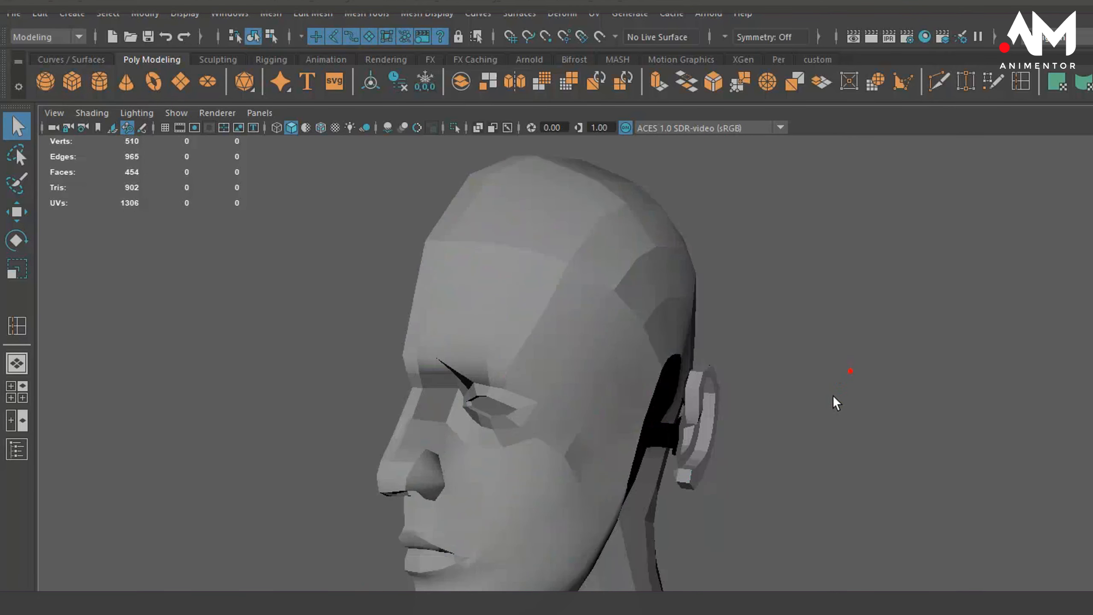
left_click(759, 432)
Turn on Wireframe on Shaded for the viewport and review the option among the shading settings
left_click_drag(744, 432, 776, 442, "alt")
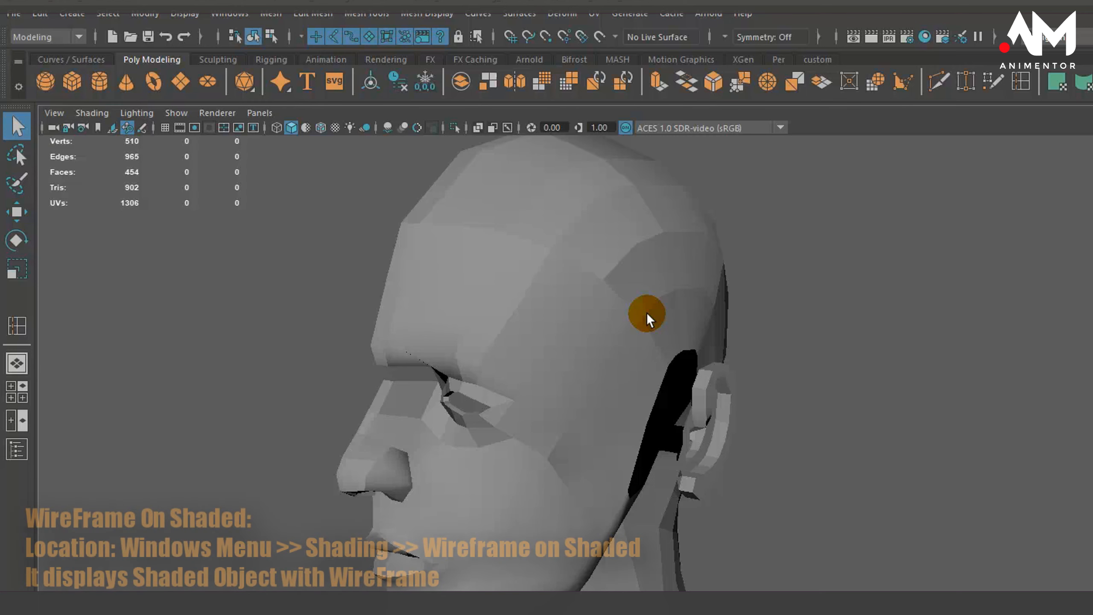
key("alt+5")
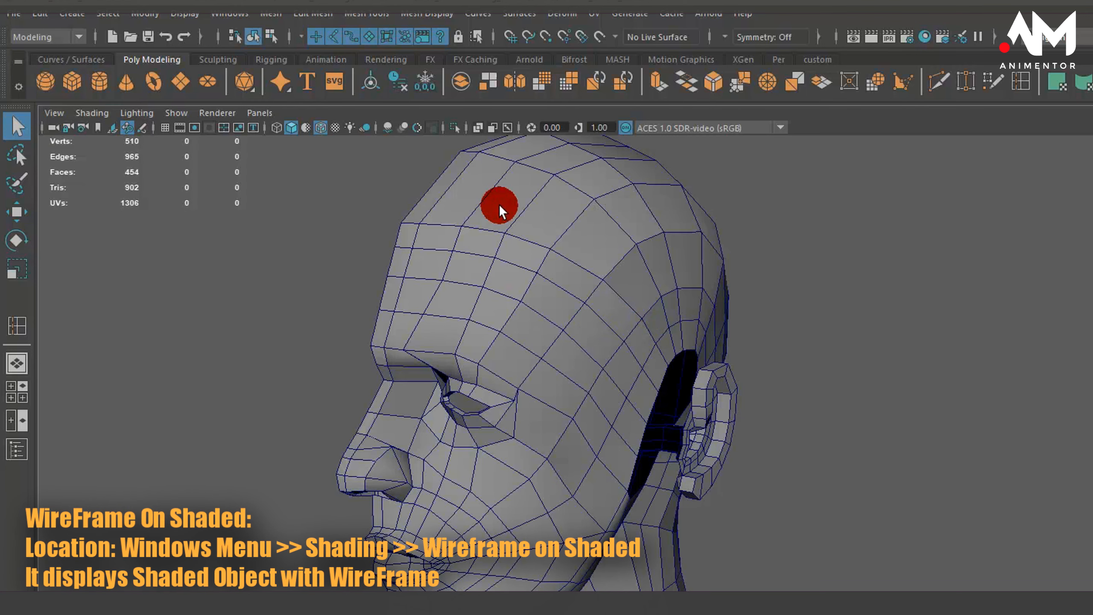
left_click_drag(732, 434, 577, 216, "alt")
left_click_drag(696, 366, 711, 414, "alt")
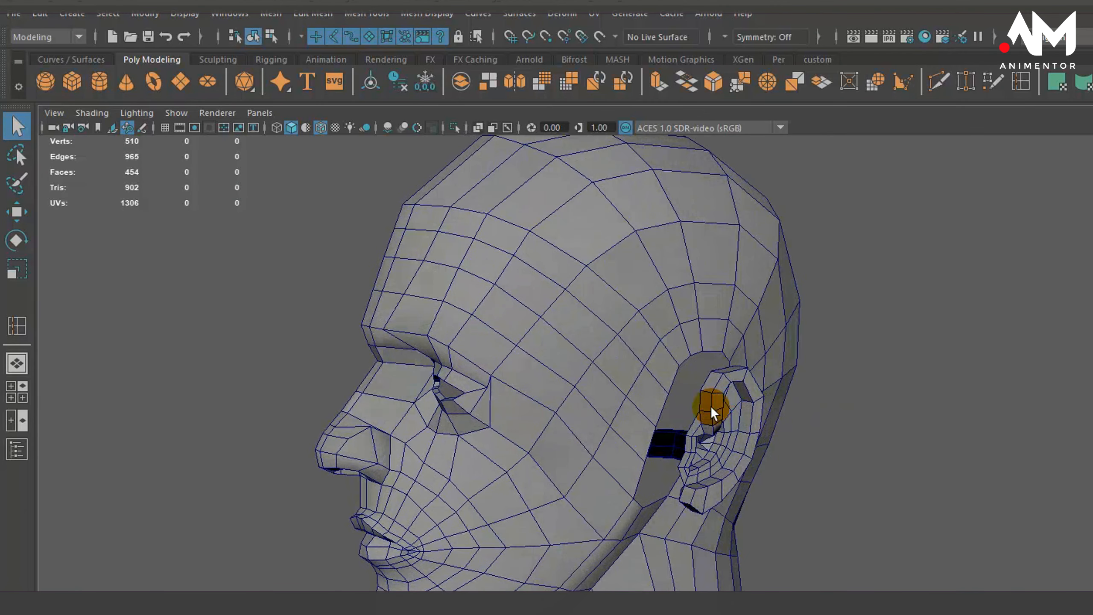
left_click_drag(686, 479, 784, 450, "alt")
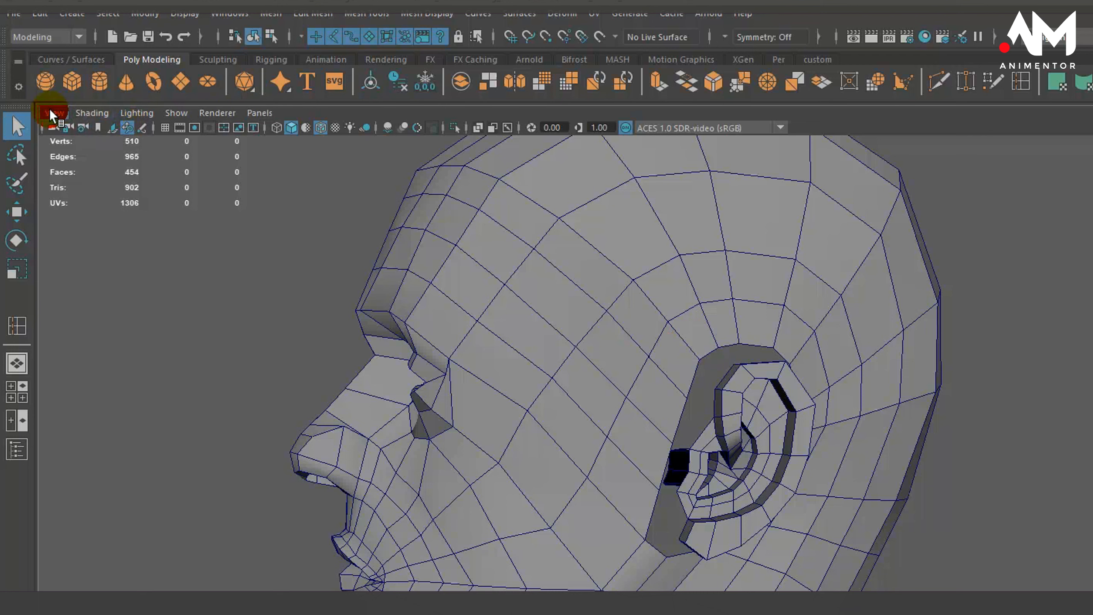
left_click(91, 113)
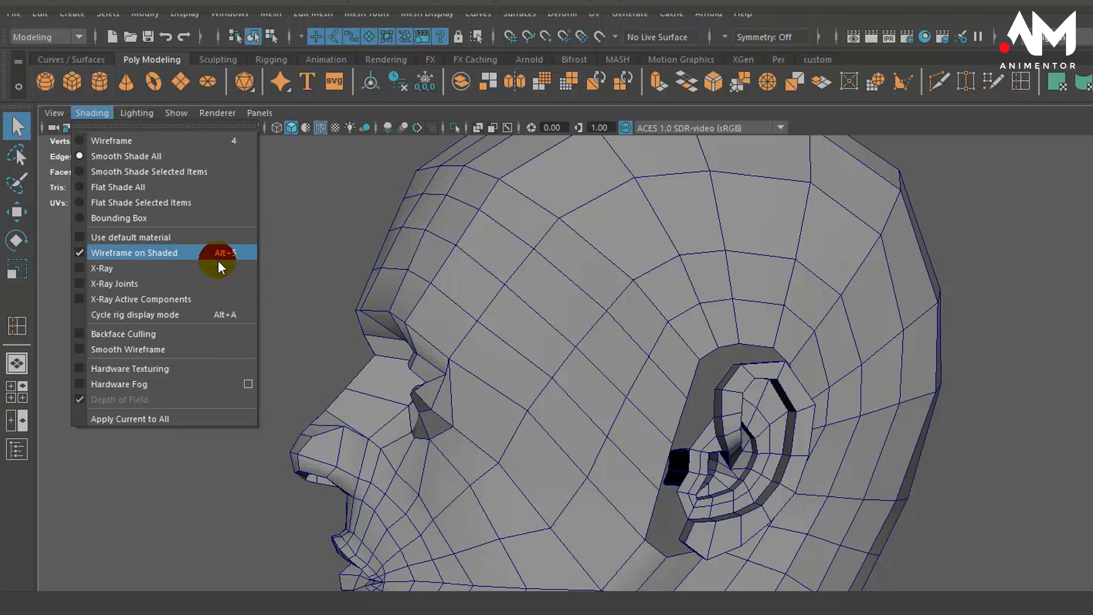
left_click(223, 500)
Select the ear and rotate it so its upper part tilts outward, away from the head
left_click_drag(569, 423, 614, 432, "alt")
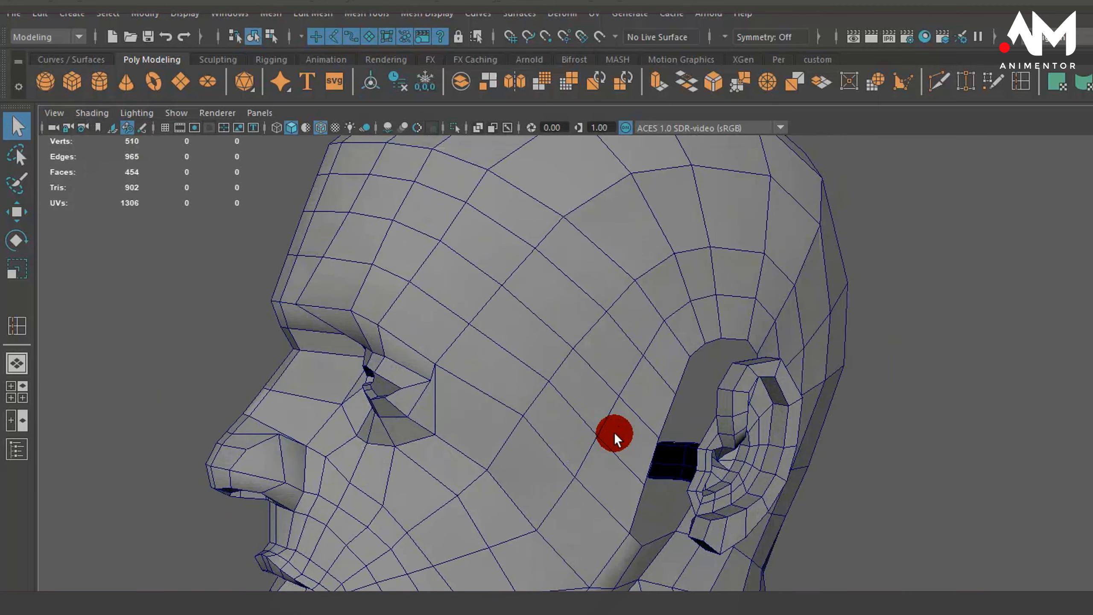
right_click_drag(623, 400, 822, 395, "alt")
left_click_drag(748, 422, 803, 420, "alt")
right_click_drag(741, 372, 646, 377, "alt")
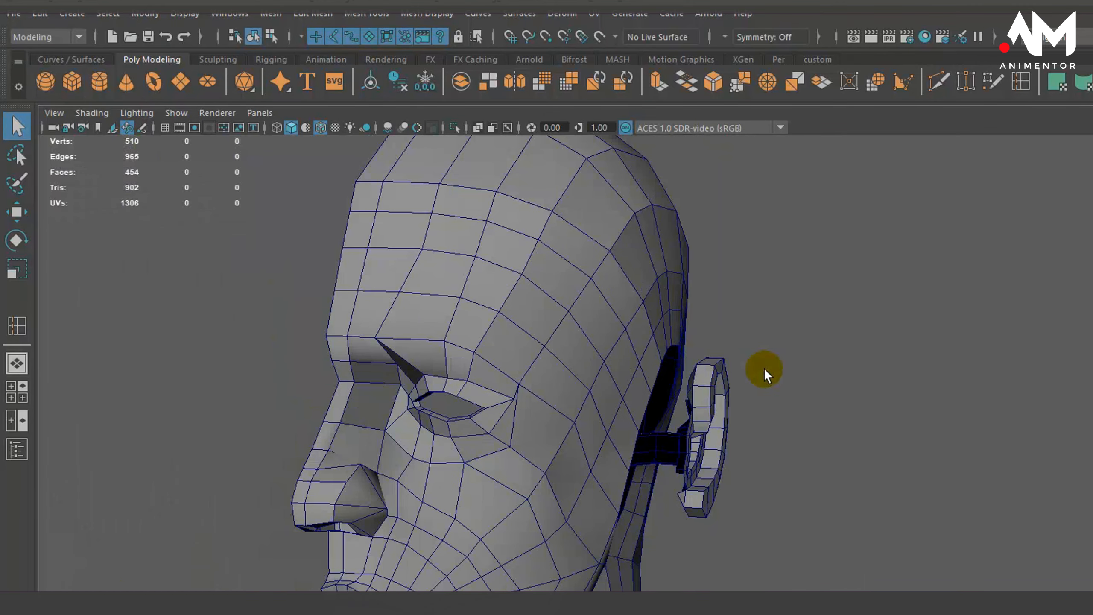
left_click_drag(719, 402, 724, 402, "alt")
left_click(579, 220)
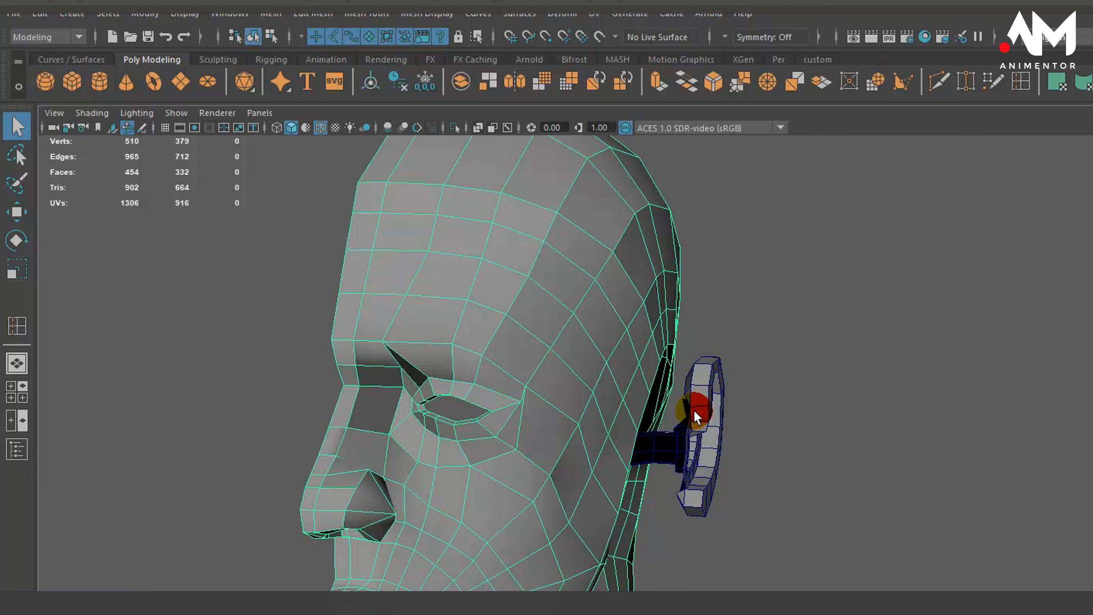
left_click(701, 377)
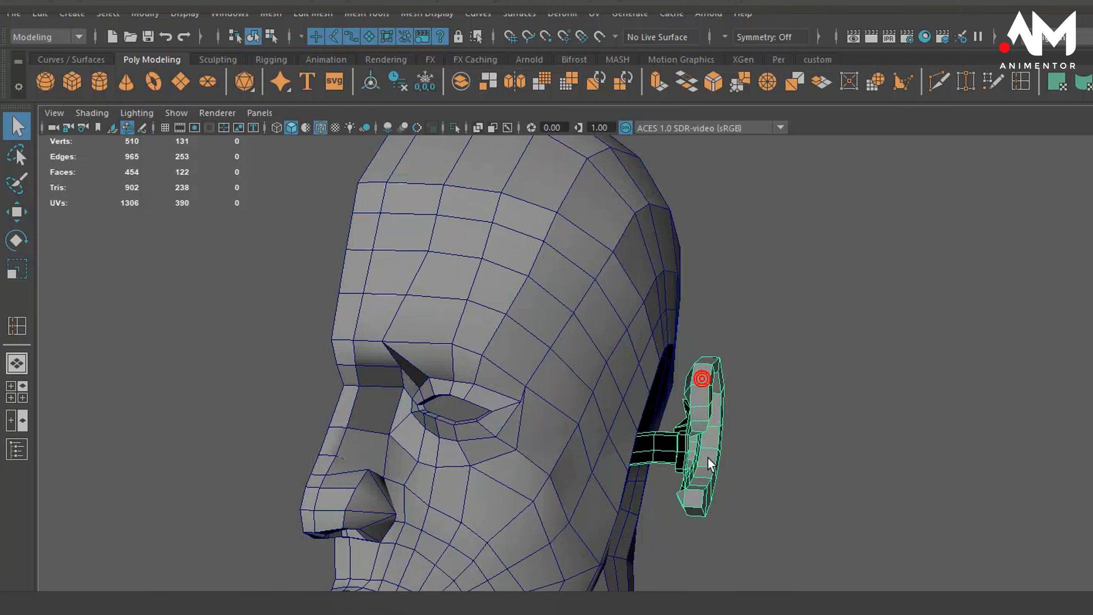
left_click_drag(705, 446, 564, 420, "alt")
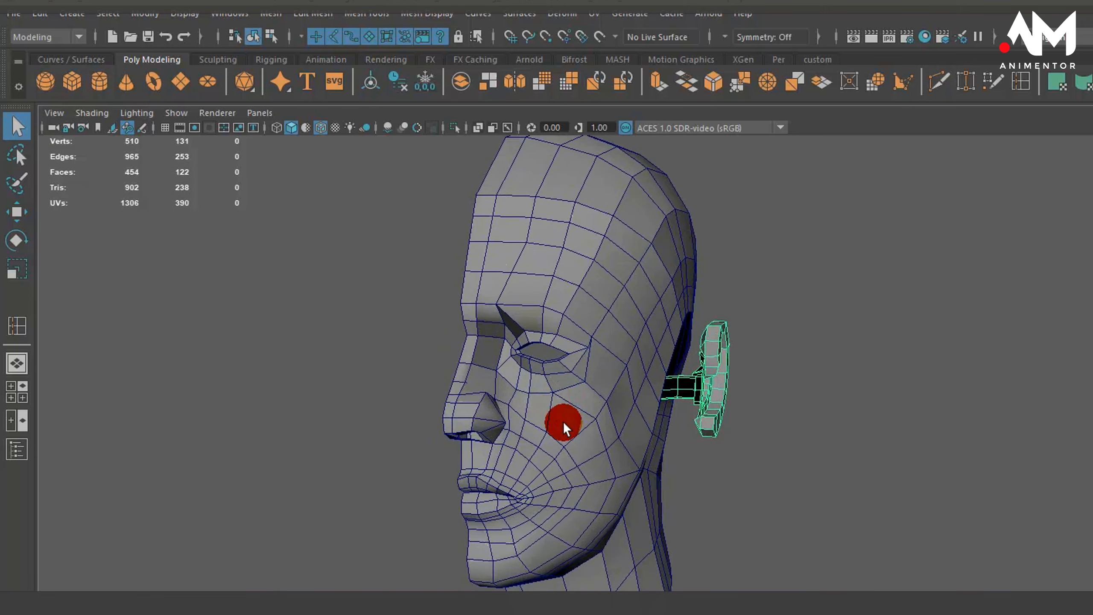
key("space")
key("space")
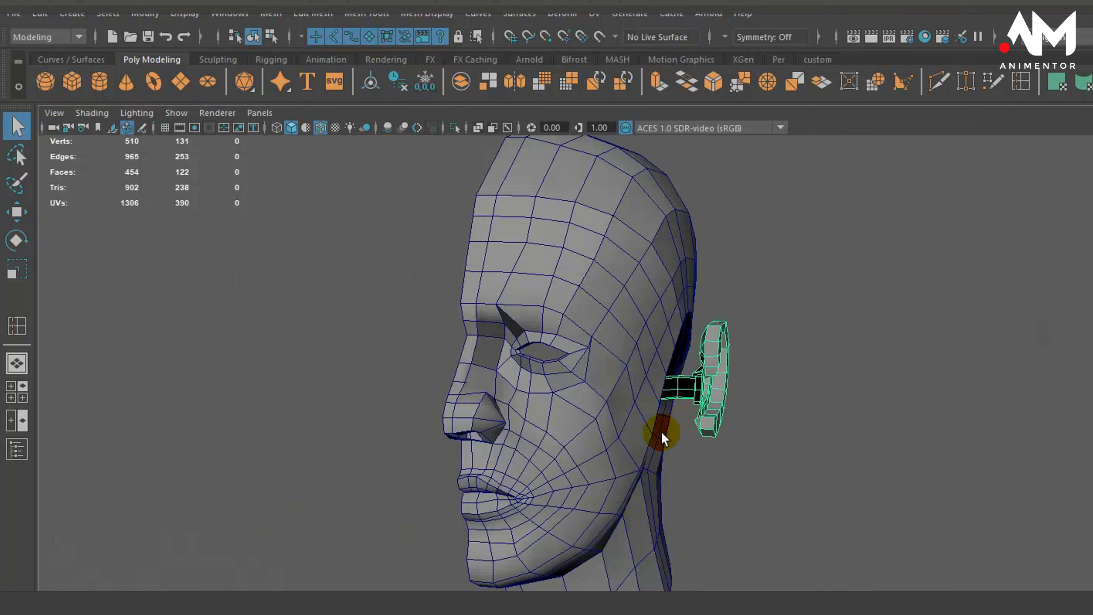
right_click_drag(661, 432, 1038, 447, "alt")
key("e")
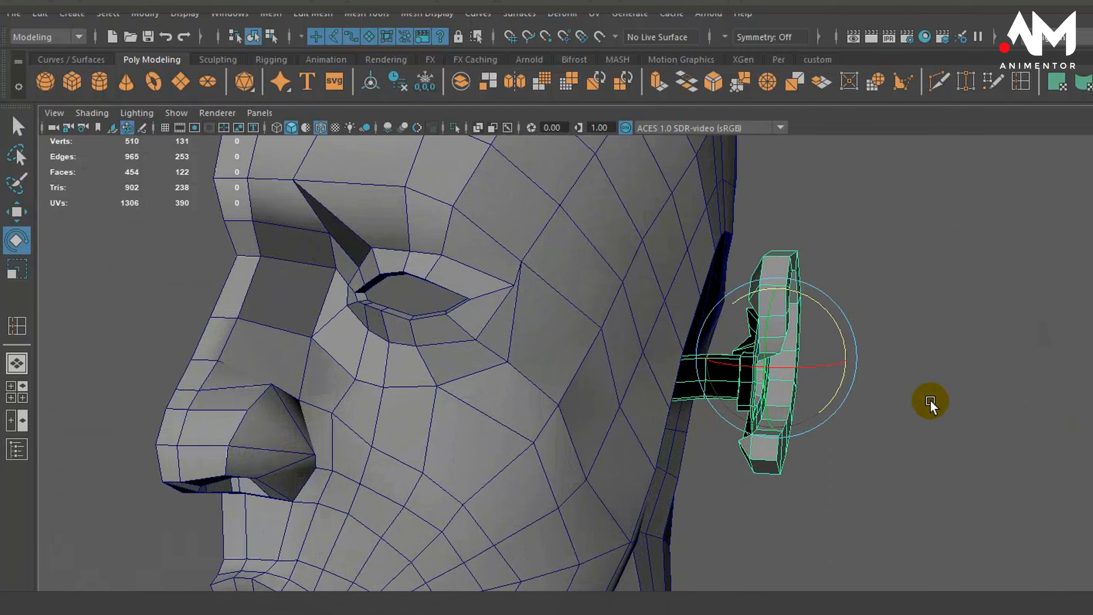
left_click_drag(832, 308, 837, 326)
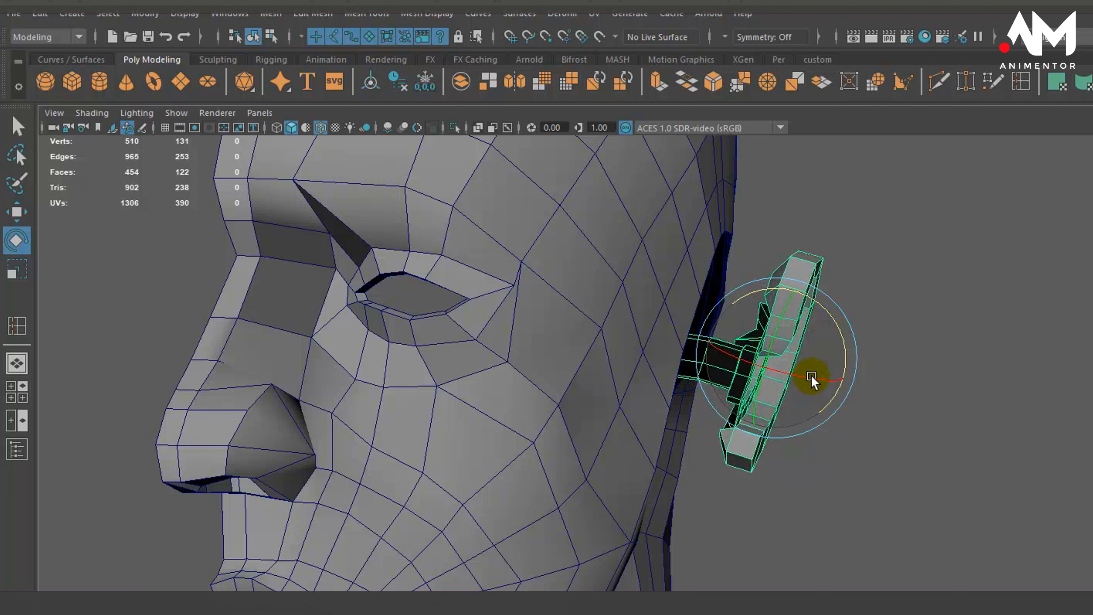
Preview the ear smoothed and adjust its rotation relative to the side of the head
mouse_move(811, 374)
left_mouse_down("alt")
mouse_move(818, 390)
mouse_move(801, 371)
mouse_move(796, 386)
mouse_move(556, 367)
mouse_move(741, 381)
mouse_move(785, 393)
mouse_move(635, 383)
mouse_move(812, 405)
mouse_move(799, 379)
left_mouse_up("alt")
key("3")
left_click_drag(821, 332, 782, 394)
right_click_drag(782, 394, 753, 400, "alt")
left_click_drag(754, 402, 711, 400, "alt")
right_click_drag(711, 398, 977, 398, "alt")
left_click_drag(810, 384, 827, 382, "alt")
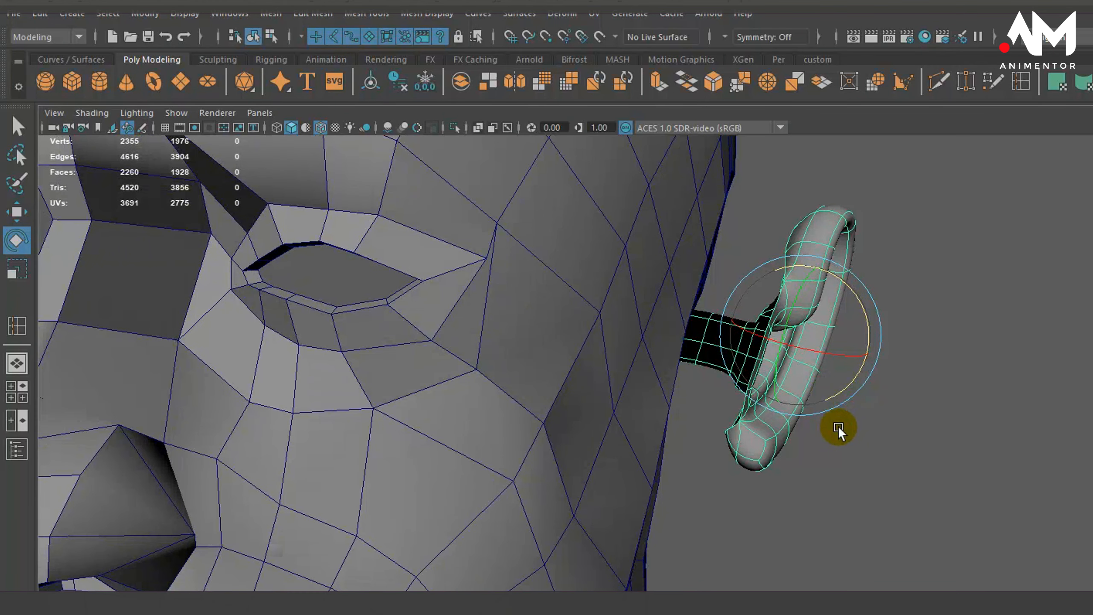
Move the smoothed ear inward, closer to the head's ear opening
left_click(850, 431)
key("w")
right_click_drag(850, 431, 805, 430, "alt")
left_click_drag(806, 317, 818, 352, "alt")
left_click(761, 287)
left_click_drag(762, 287, 773, 325, "alt")
left_click_drag(734, 473, 684, 437, "alt")
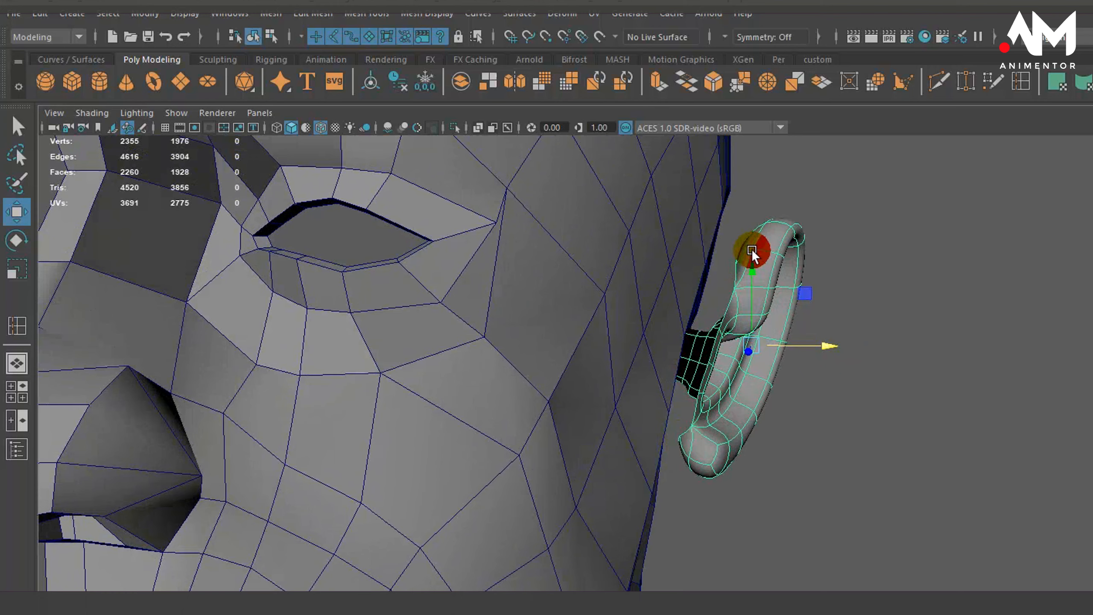
mouse_move(750, 349)
left_mouse_down("alt")
mouse_move(781, 356)
mouse_move(734, 355)
left_mouse_up("alt")
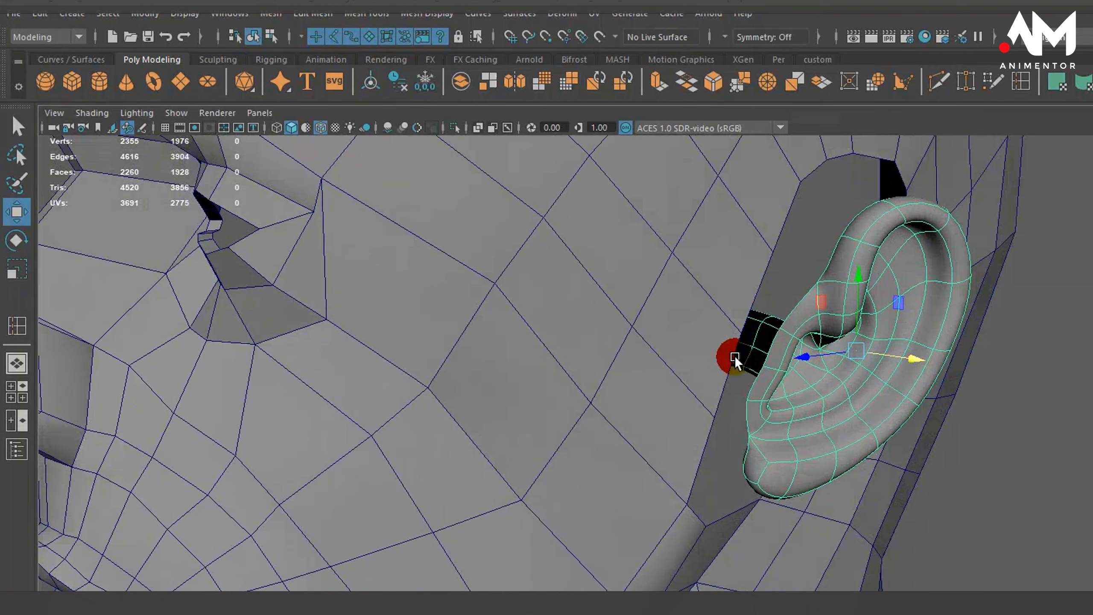
mouse_move(770, 391)
left_mouse_down("alt")
mouse_move(866, 397)
mouse_move(814, 321)
mouse_move(752, 339)
mouse_move(801, 344)
mouse_move(802, 317)
mouse_move(789, 399)
left_mouse_up("alt")
Refine the ear's rotation and position against the ear opening, and undo the last adjustment
key("e")
key("w")
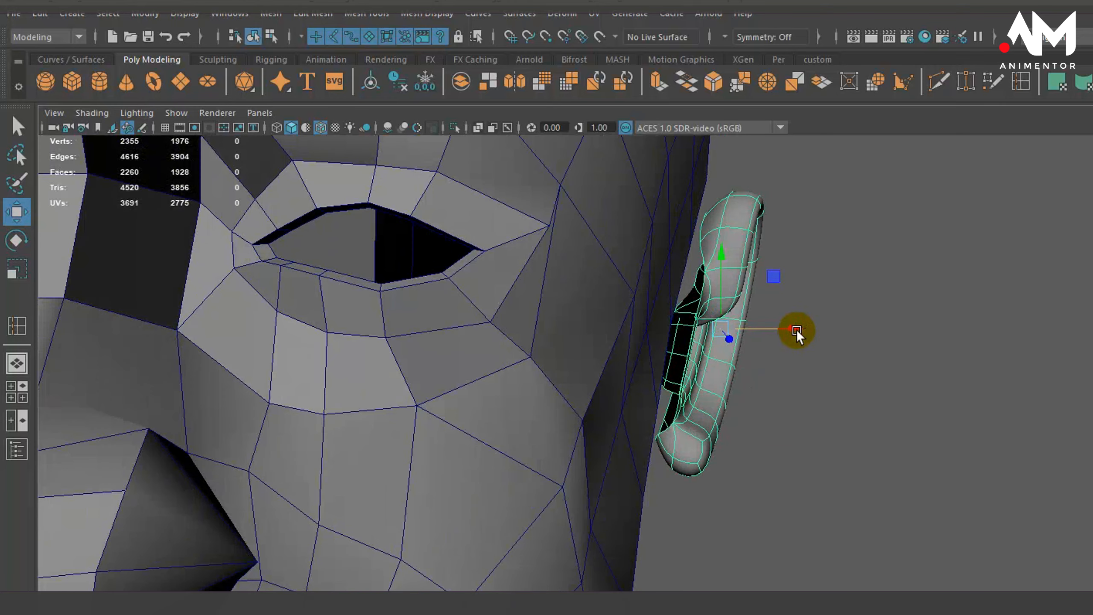
left_click_drag(798, 328, 797, 405)
key("e")
left_click_drag(799, 357, 784, 347)
key("w")
left_click_drag(765, 361, 741, 345, "alt")
key("ctrl+z")
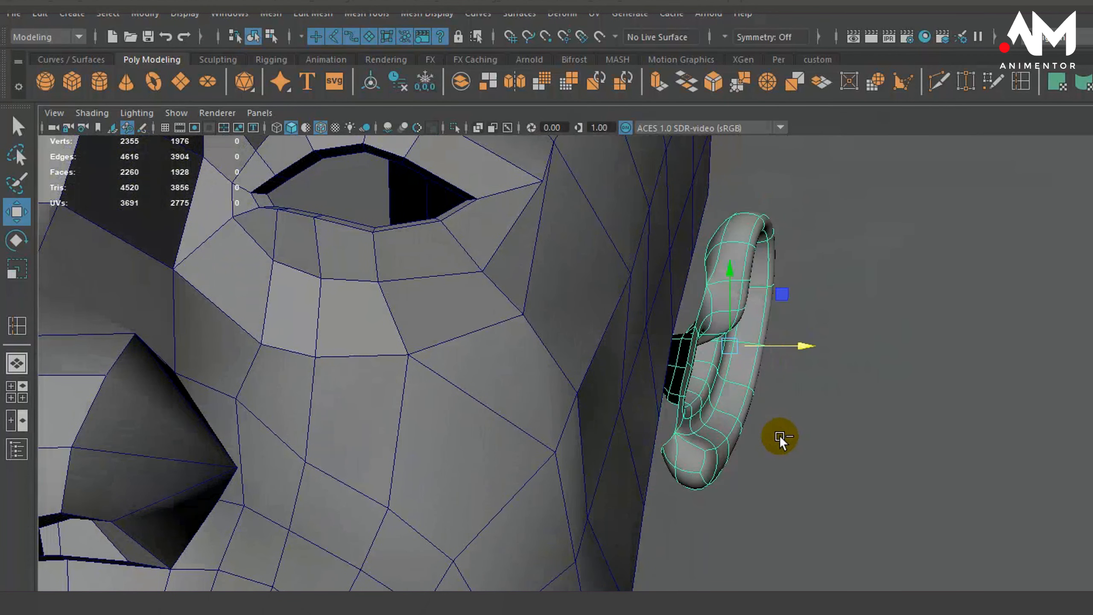
left_click_drag(768, 421, 725, 269, "alt")
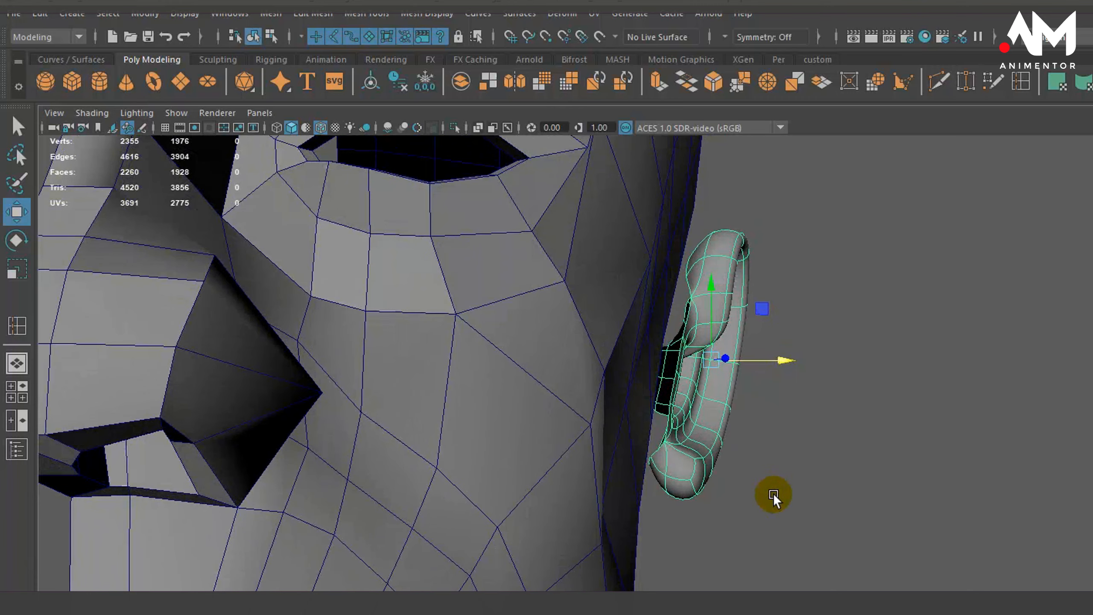
Review the ear's placement on the head, then reselect the ear and turn off its smooth preview
left_click_drag(805, 439, 774, 451, "alt")
right_click_drag(774, 451, 915, 417, "alt")
left_click_drag(915, 417, 860, 400, "alt")
right_click_drag(861, 400, 727, 405, "alt")
left_click(830, 258)
left_click(667, 252)
left_click(758, 374)
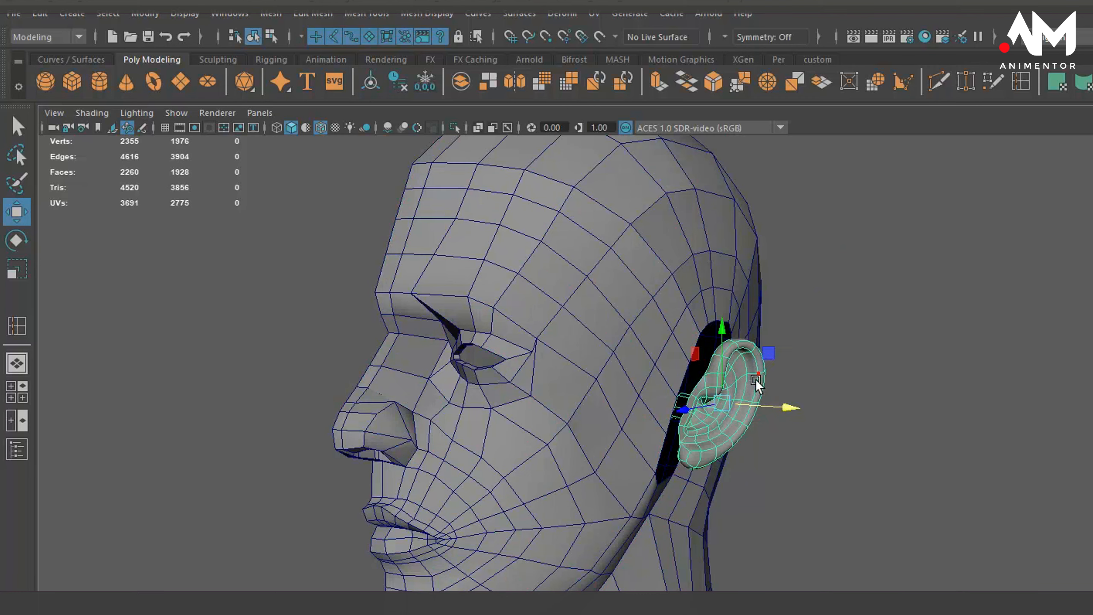
key("1")
Select the head together with the ear and combine them into a single mesh
left_click_drag(712, 423, 741, 428, "alt")
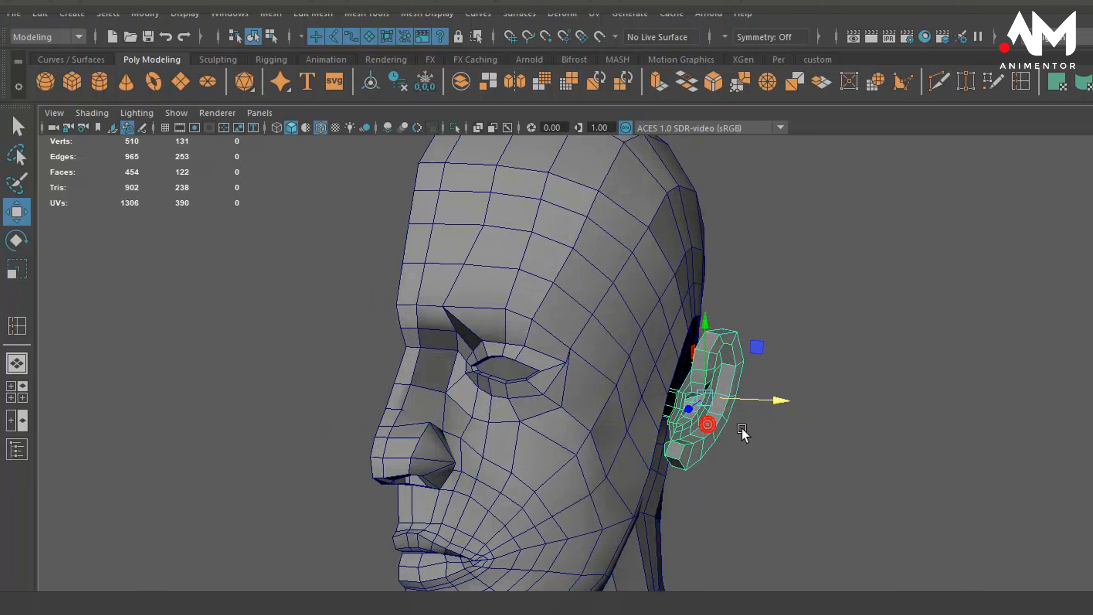
right_click_drag(742, 428, 942, 403, "alt")
left_click_drag(942, 403, 968, 465, "alt")
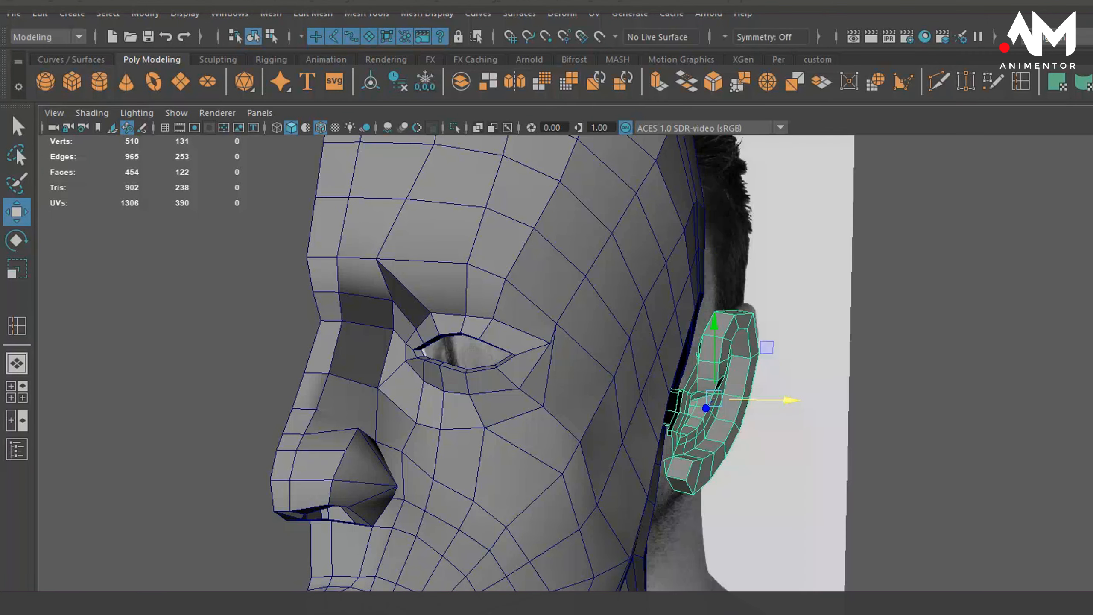
left_click_drag(1033, 448, 981, 452, "alt")
middle_click_drag(981, 452, 868, 453, "alt")
left_click_drag(735, 435, 774, 433, "alt")
left_click(679, 250)
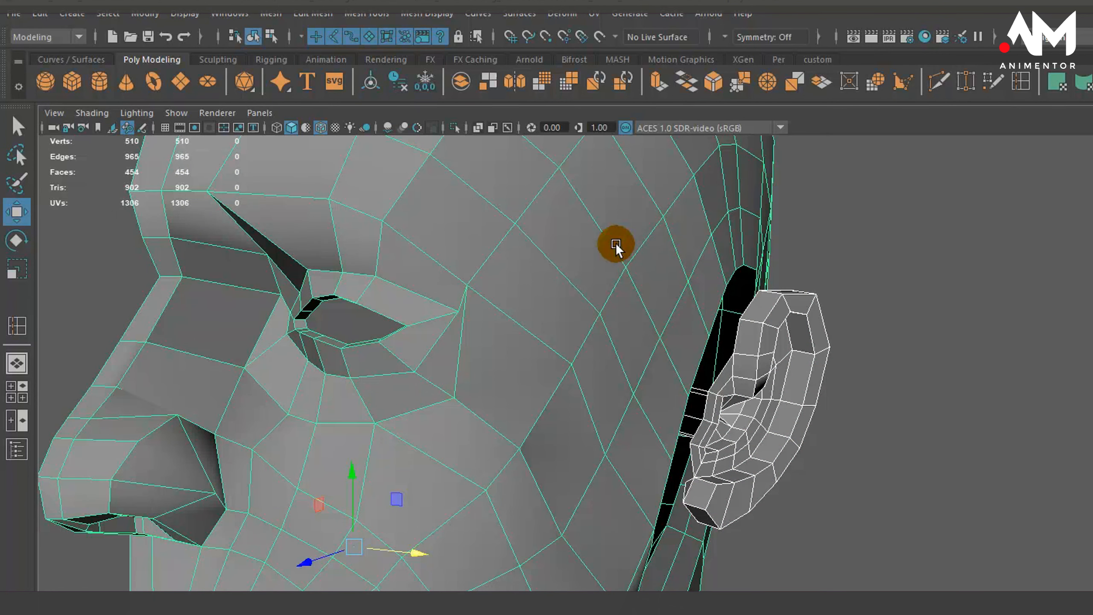
left_click(276, 14)
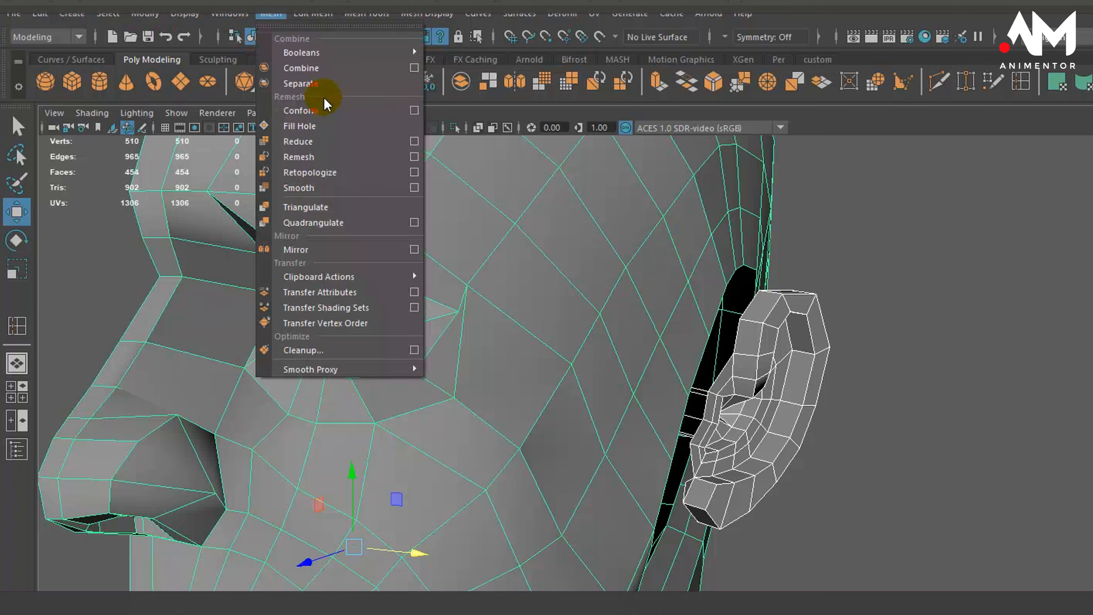
left_click(322, 67)
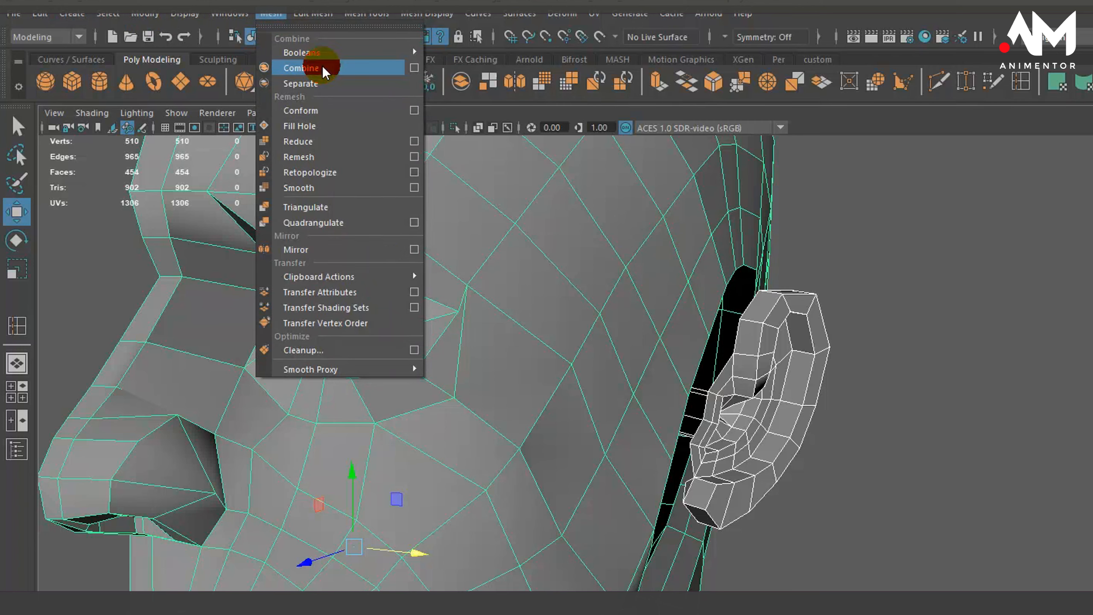
Delete the construction history of the combined head and ear mesh
left_click_drag(712, 444, 751, 450, "alt")
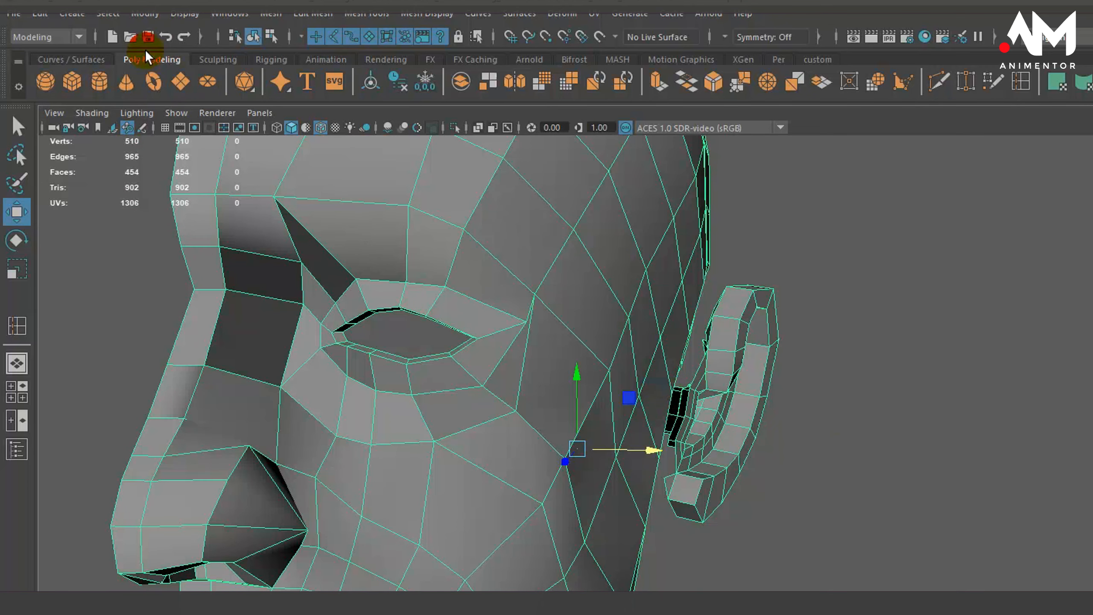
left_click(45, 16)
left_click(87, 198)
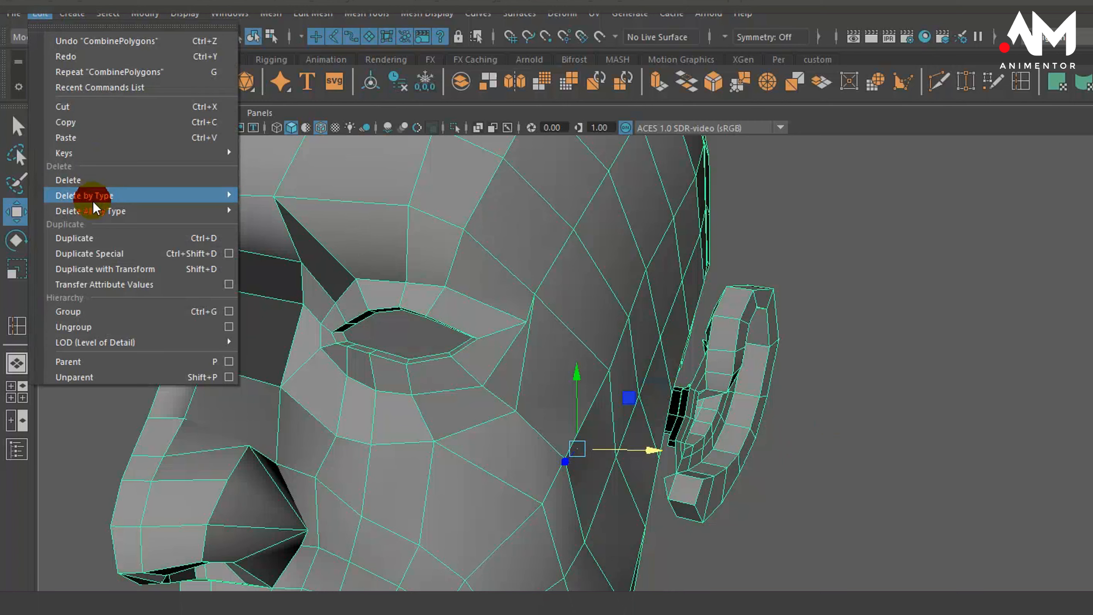
left_click(261, 199)
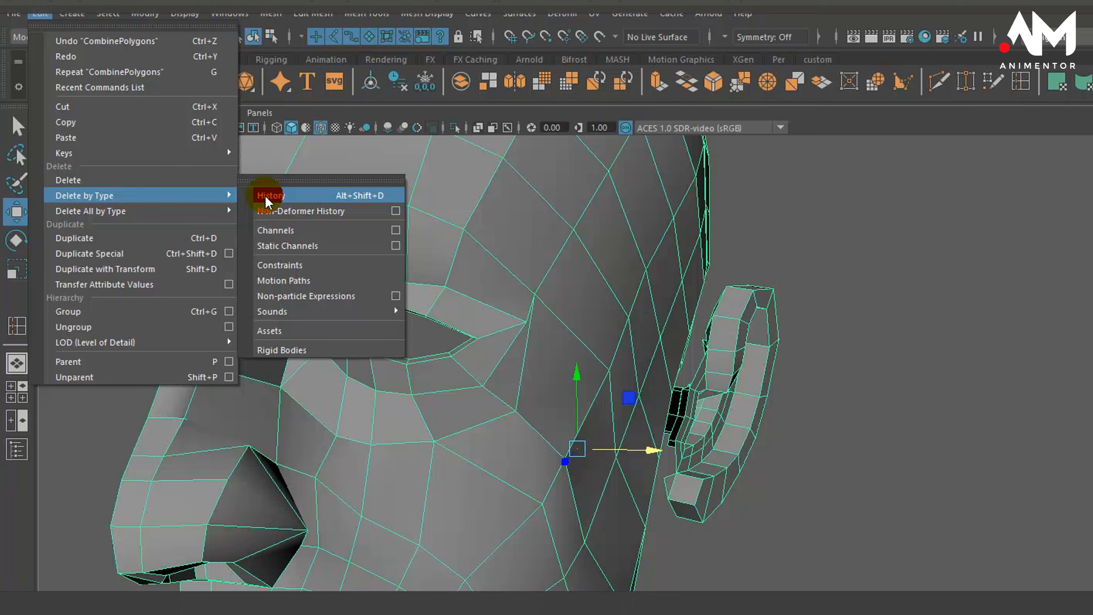
left_click(268, 196)
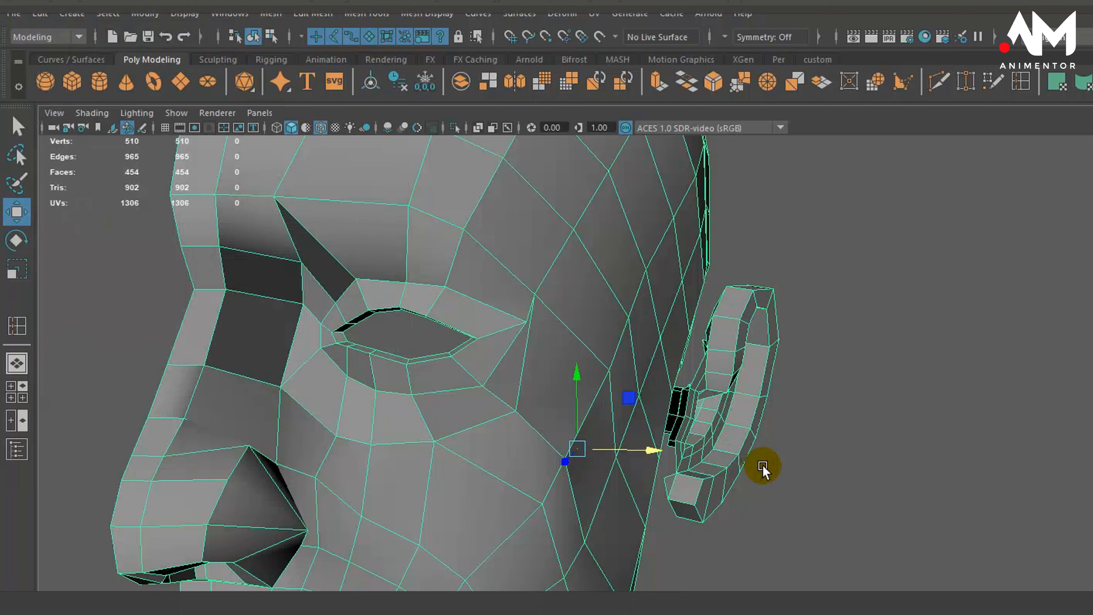
left_click_drag(761, 465, 834, 371, "alt")
right_click_drag(834, 371, 897, 436, "alt")
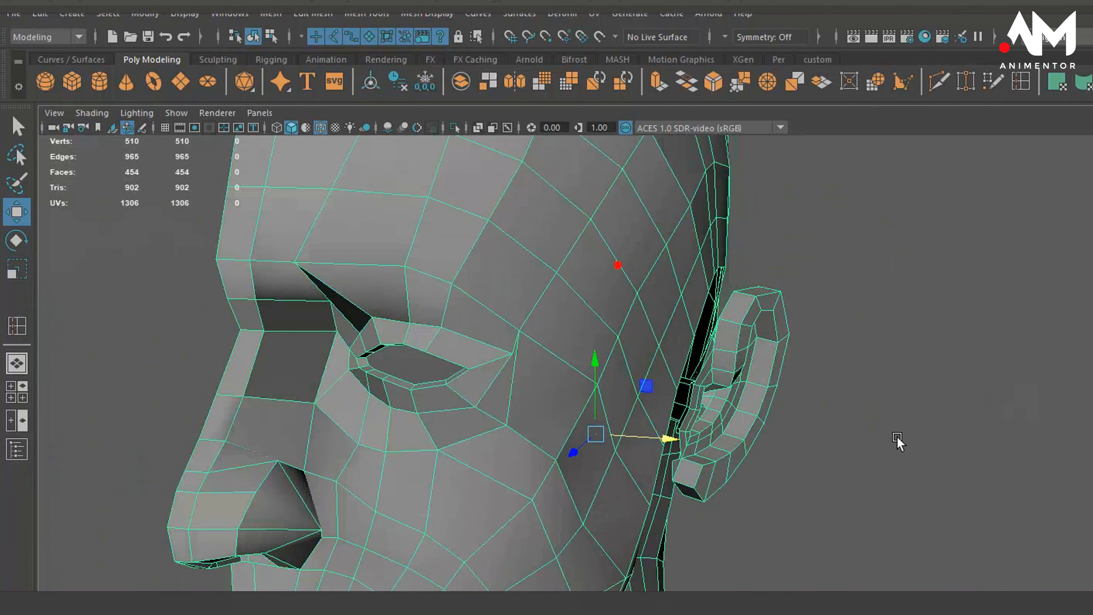
Select the border edge loops of the ear and the head's ear opening, and open the Bridge options
left_click_drag(897, 436, 824, 379, "alt")
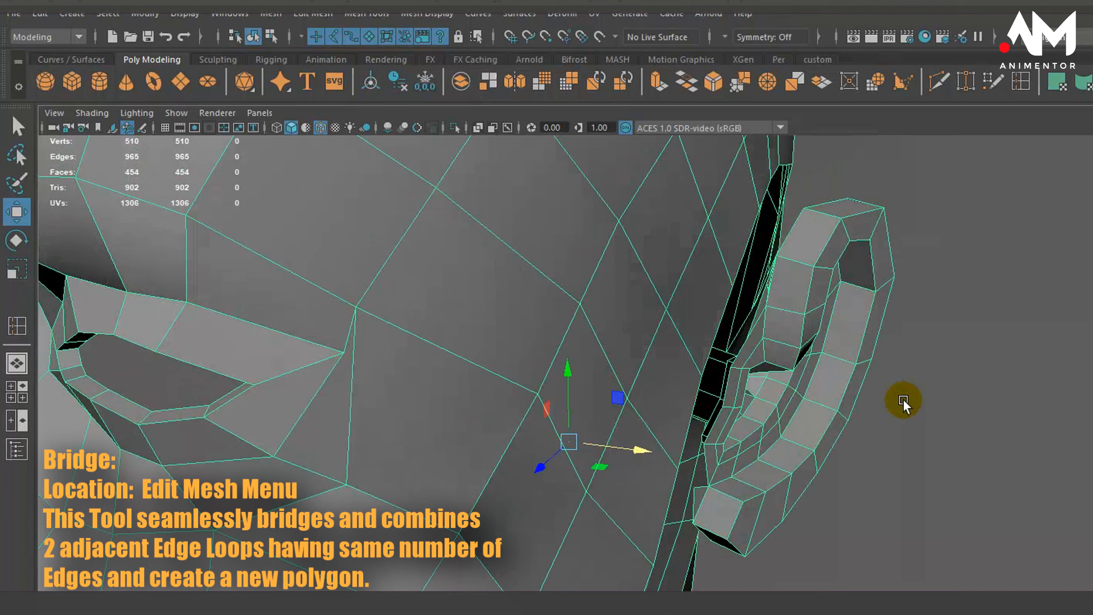
left_click_drag(903, 399, 934, 395, "alt")
right_click_drag(740, 318, 866, 329, "alt")
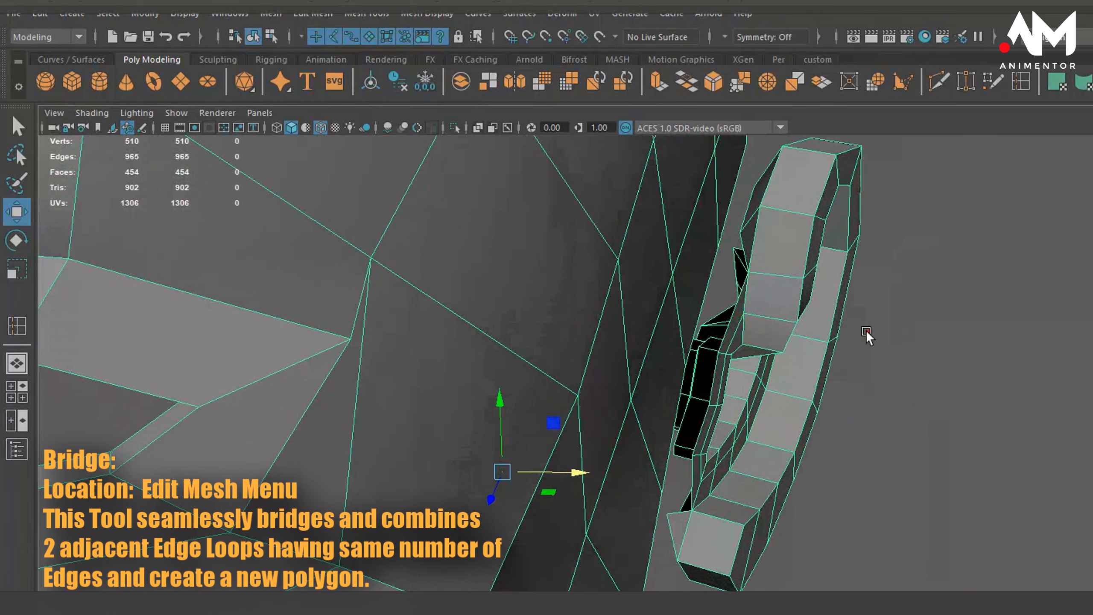
left_click_drag(866, 329, 781, 267, "alt")
right_click_drag(794, 232, 799, 190)
double_click(806, 211)
double_click(882, 188, "shift")
left_click(313, 15)
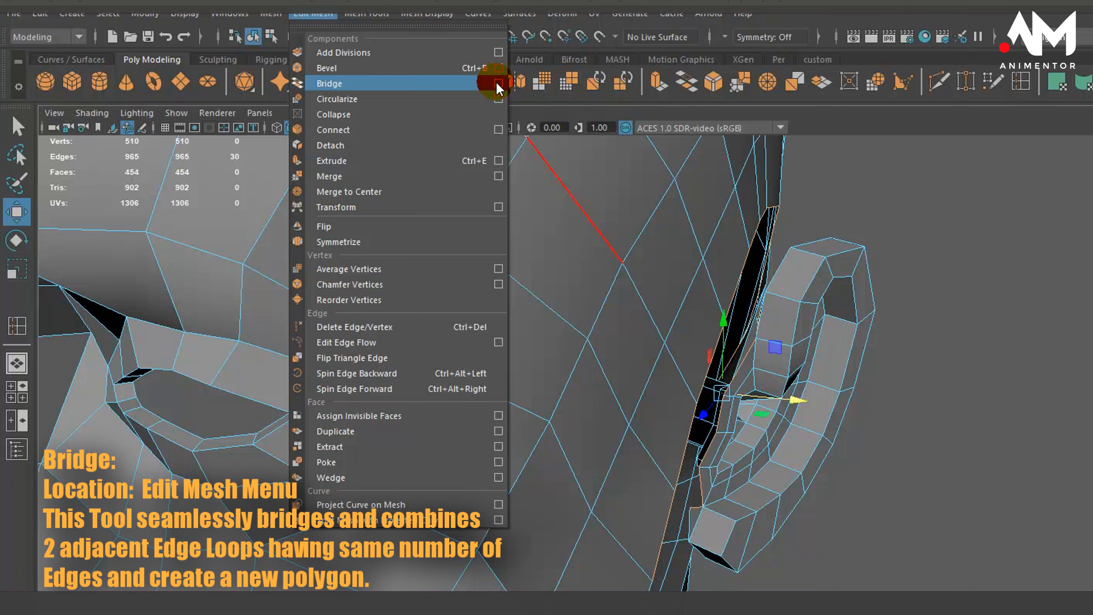
left_click(497, 83)
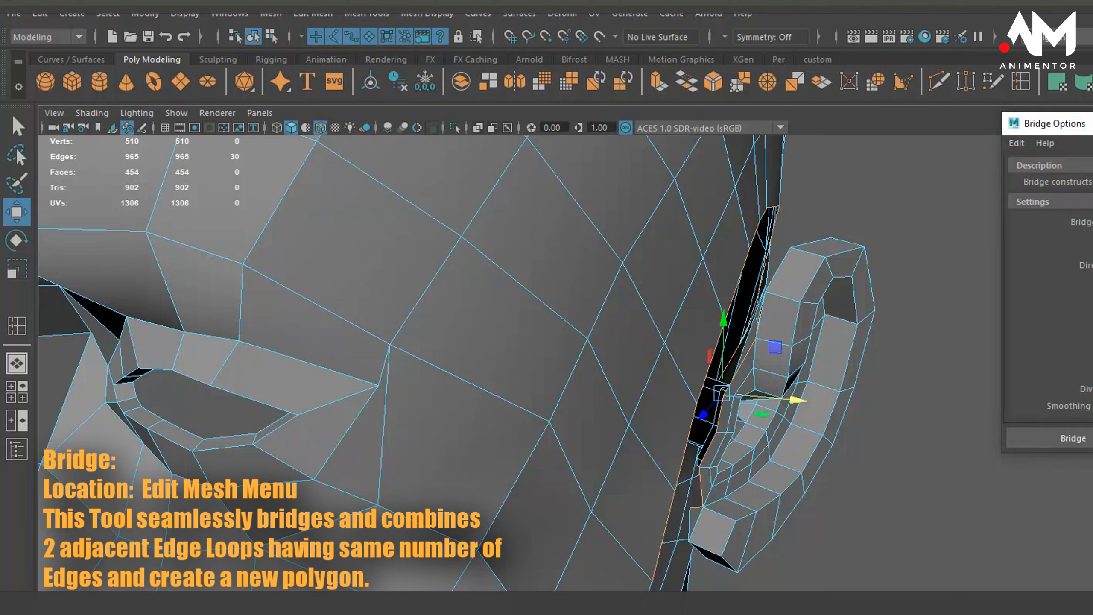
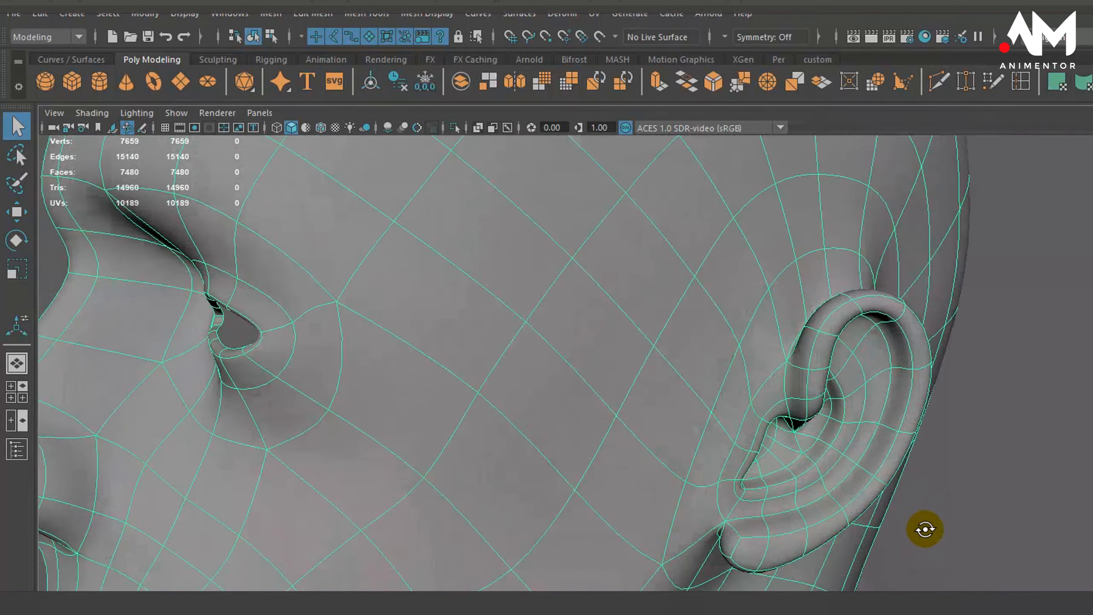
Examine the smoothed join between the ear and the head up close, with the mesh deselected
right_click_drag(881, 506, 859, 483, "alt")
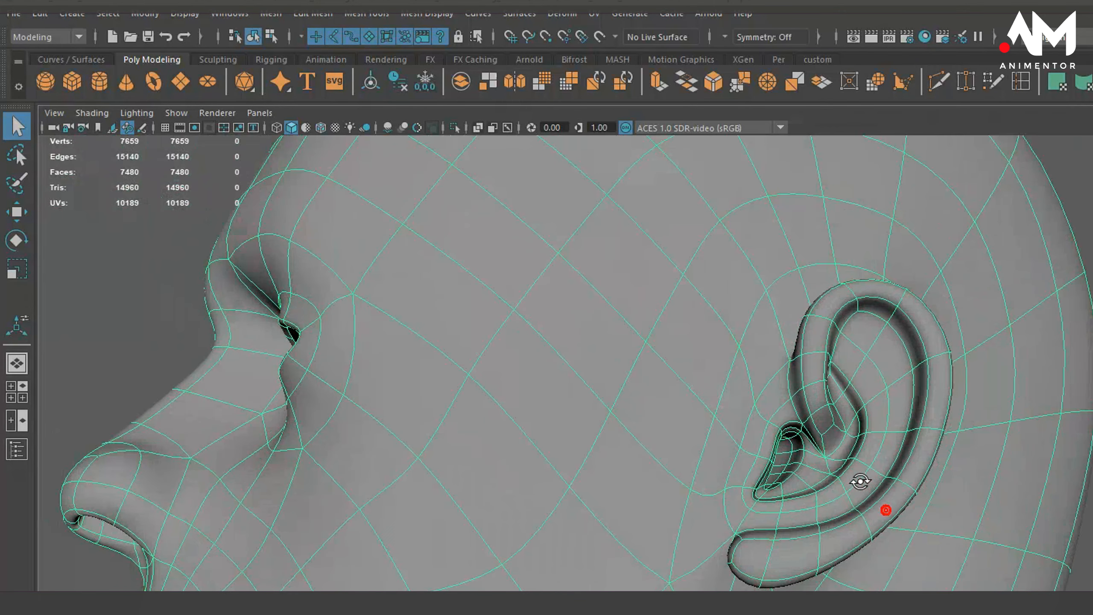
middle_click_drag(859, 483, 824, 336, "alt")
right_click_drag(800, 378, 809, 385, "alt")
middle_click_drag(809, 384, 742, 334, "alt")
right_click_drag(742, 335, 927, 357, "alt")
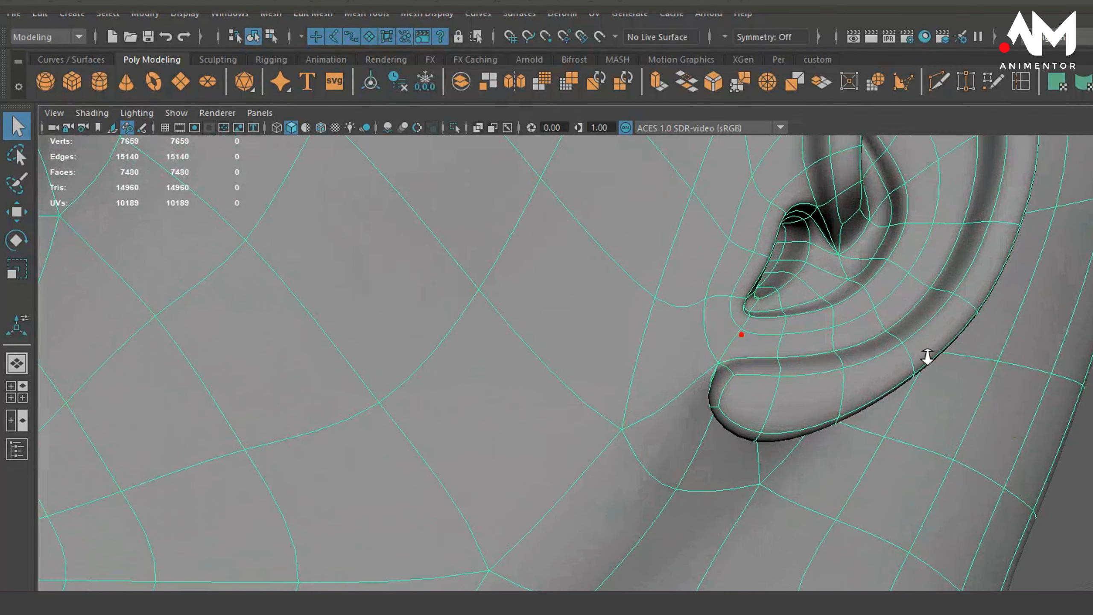
left_click(1014, 411)
left_click_drag(1011, 417, 811, 365, "alt")
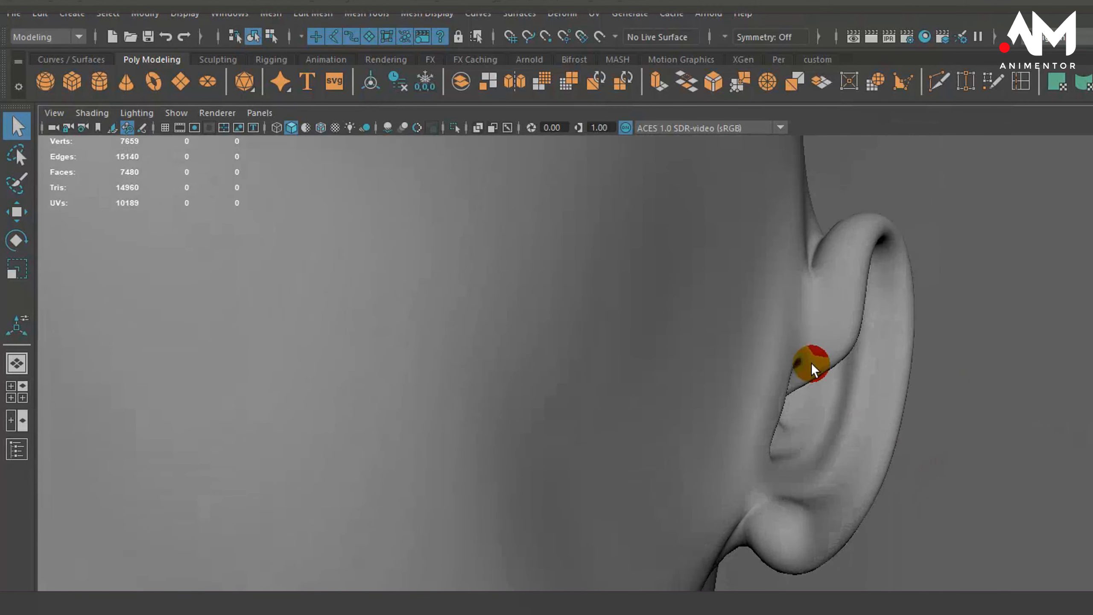
Edit the head mesh's vertices and nudge the one in front of the upper ear slightly outward
left_click(773, 387)
right_click_drag(701, 337, 703, 365)
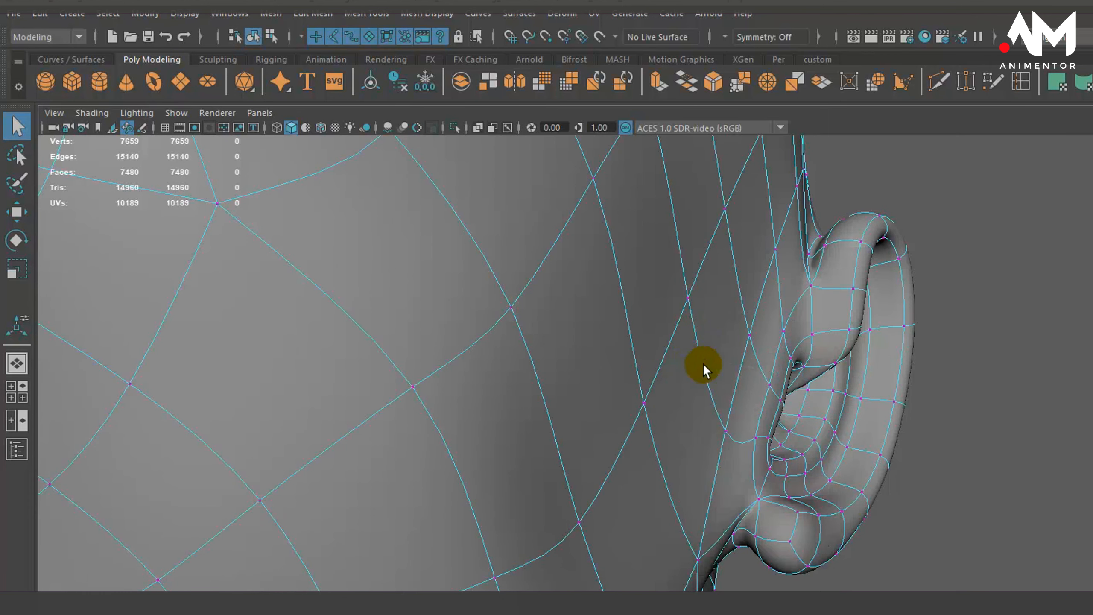
left_click(750, 335)
left_click_drag(749, 336, 781, 396, "alt")
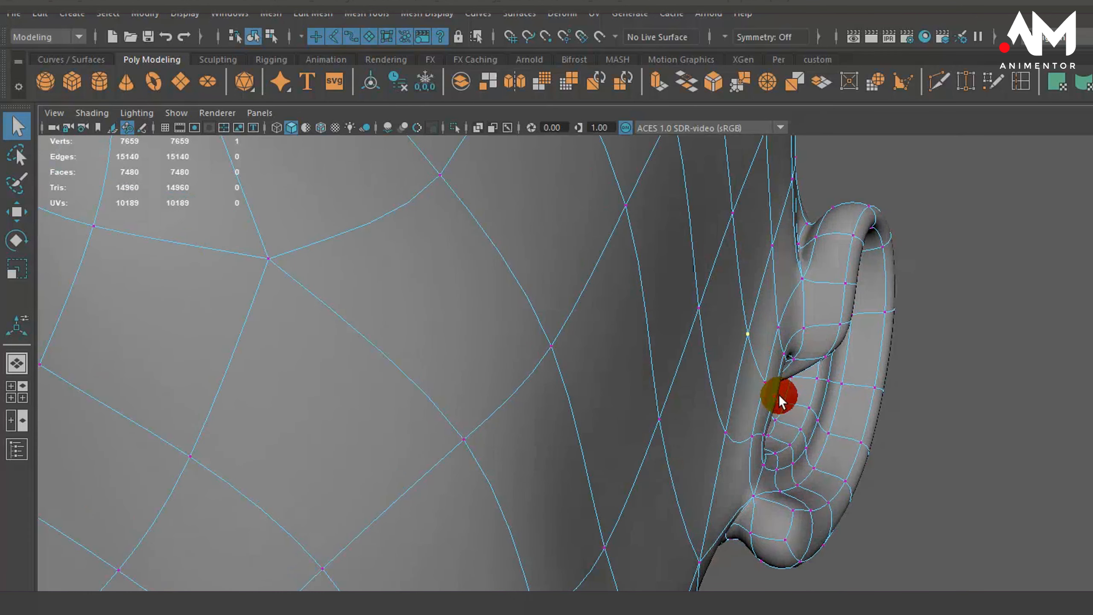
key("w")
left_click_drag(819, 343, 825, 341)
Move the two lower vertices in front of the ear canal slightly inward toward the head
left_click(770, 379)
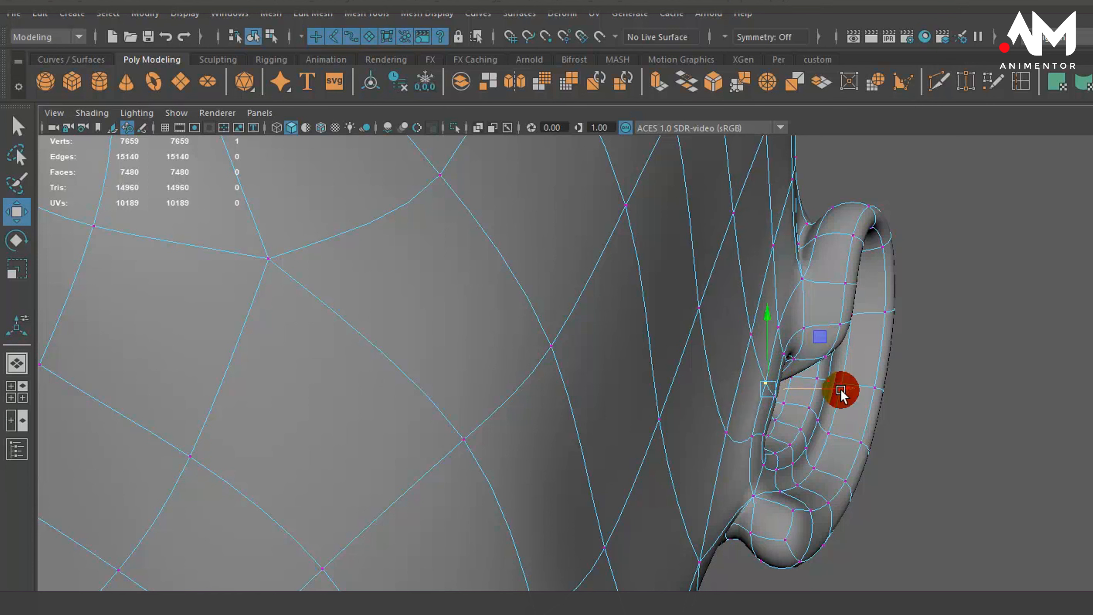
left_click_drag(840, 389, 835, 386)
left_click(751, 436)
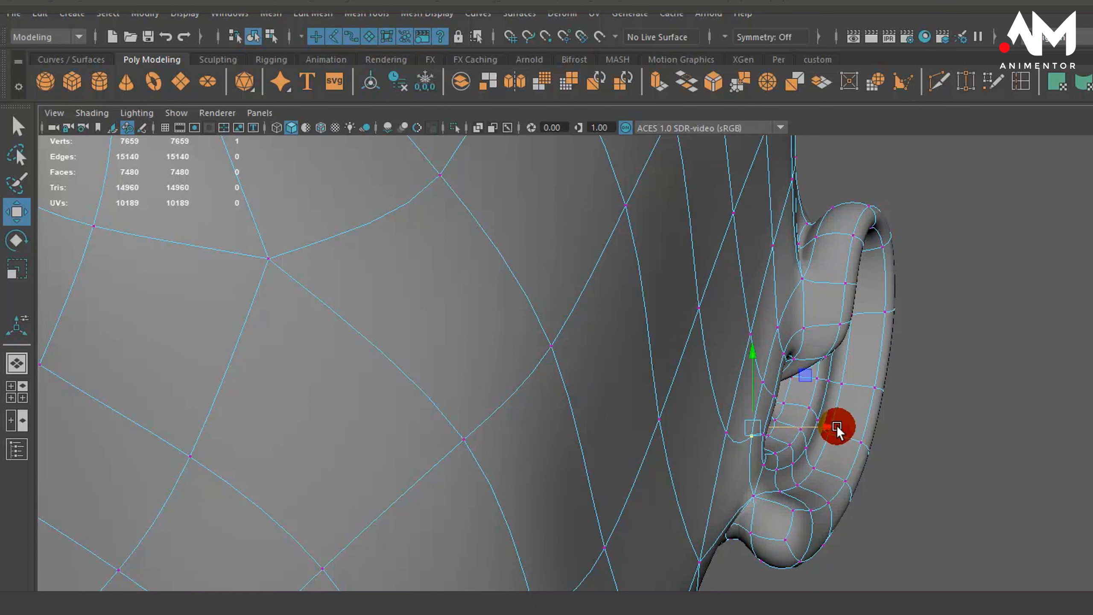
left_click_drag(836, 426, 828, 427)
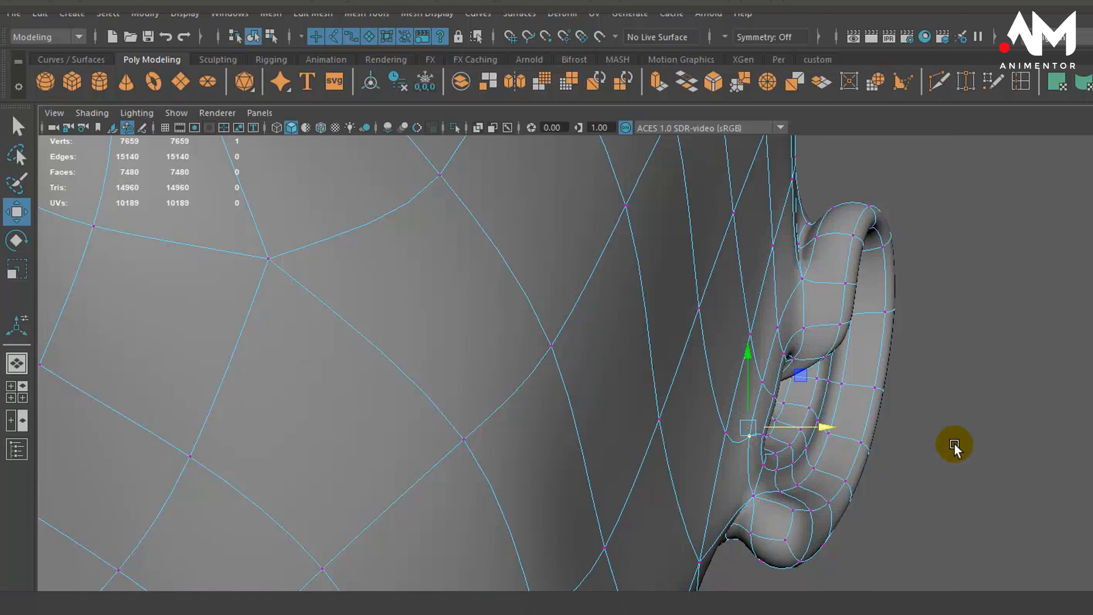
Return to object mode and compare the ear's outline with the reference photo in the side view
left_click(951, 444)
scroll(1005, 507, "down", 3)
left_click_drag(963, 503, 876, 499, "alt")
key("F8")
key("F8")
left_click(944, 487)
key("space")
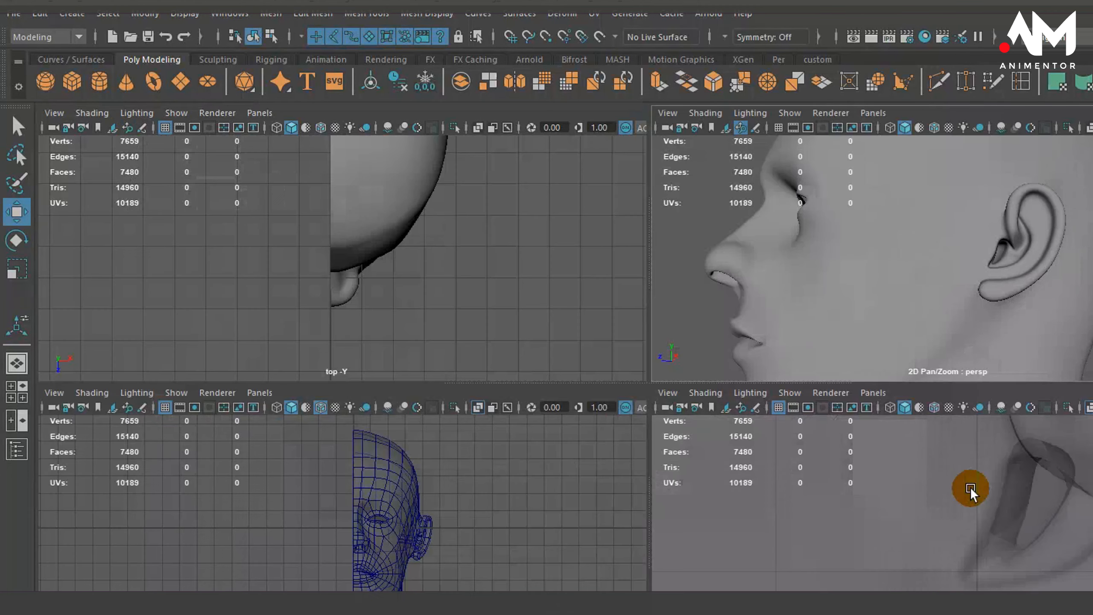
key("space")
scroll(1072, 509, "down", 8)
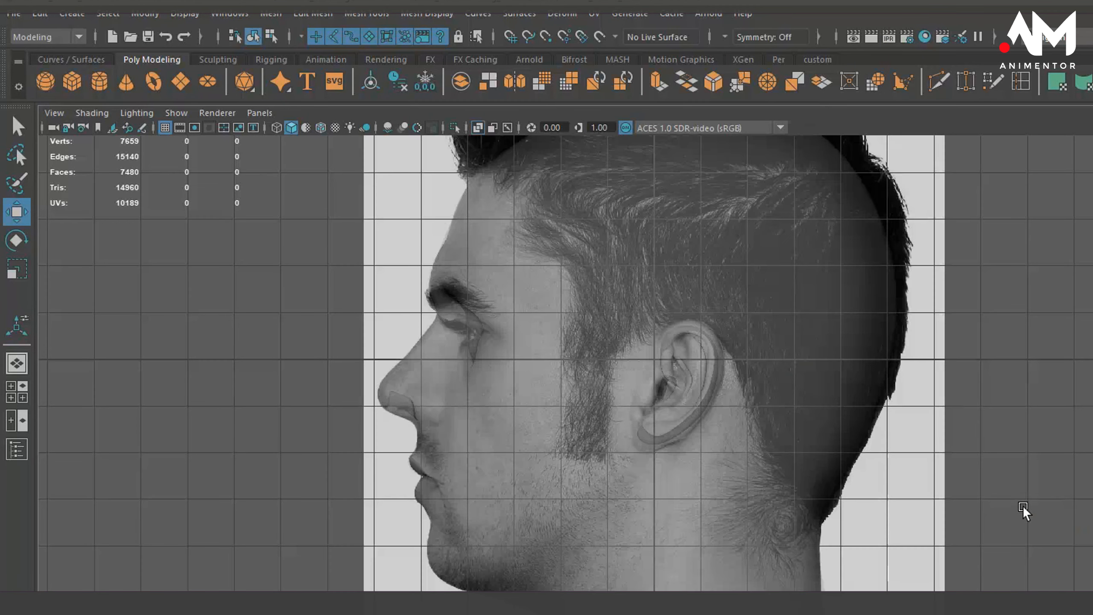
scroll(1020, 419, "up", 10)
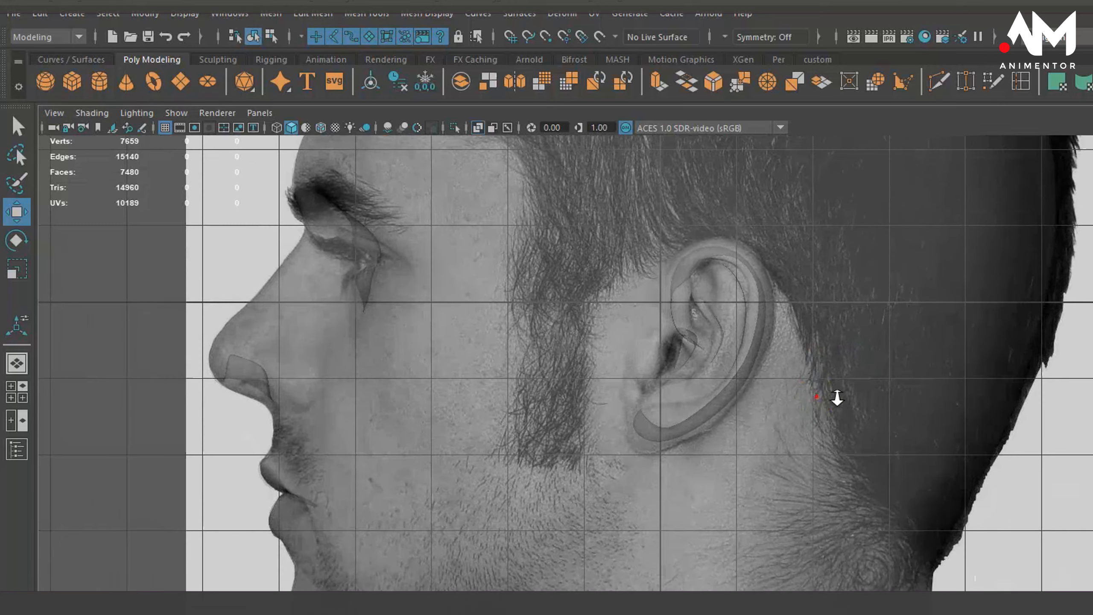
scroll(837, 397, "up", 5)
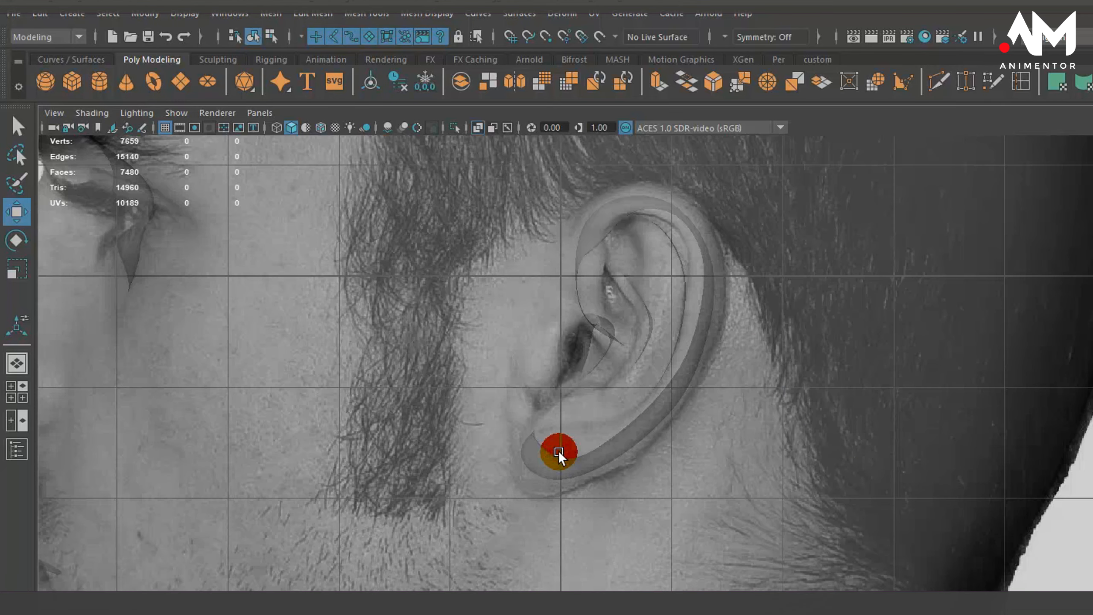
Examine the earlobe in the perspective view and against the side reference photo
key("space")
key("space")
left_click_drag(898, 354, 807, 460, "alt")
key("space")
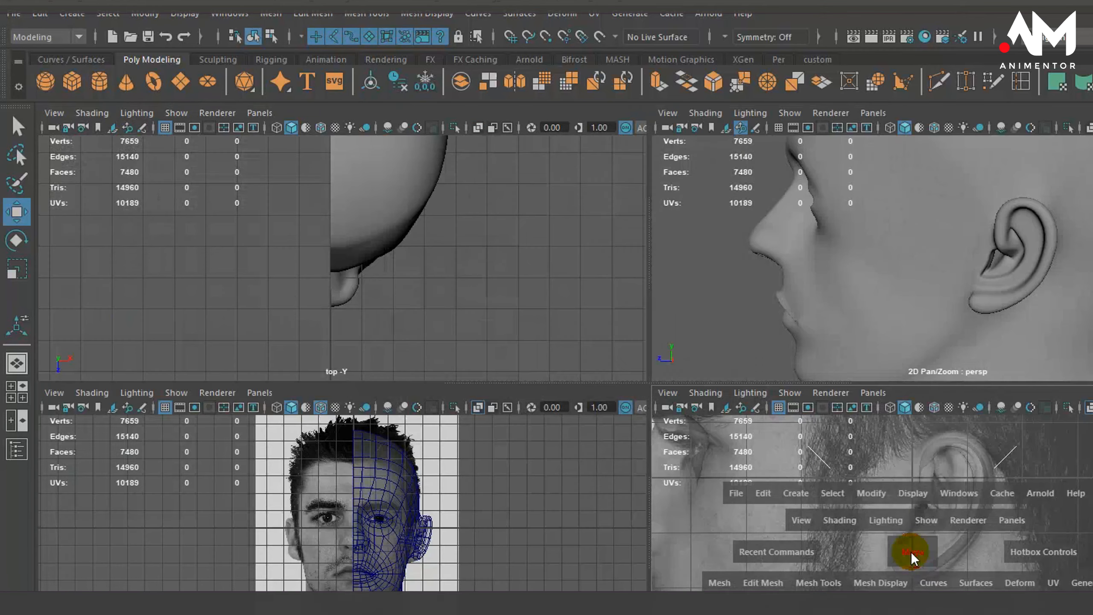
key("space")
right_click_drag(752, 508, 994, 512, "alt")
middle_click_drag(645, 479, 920, 432, "alt")
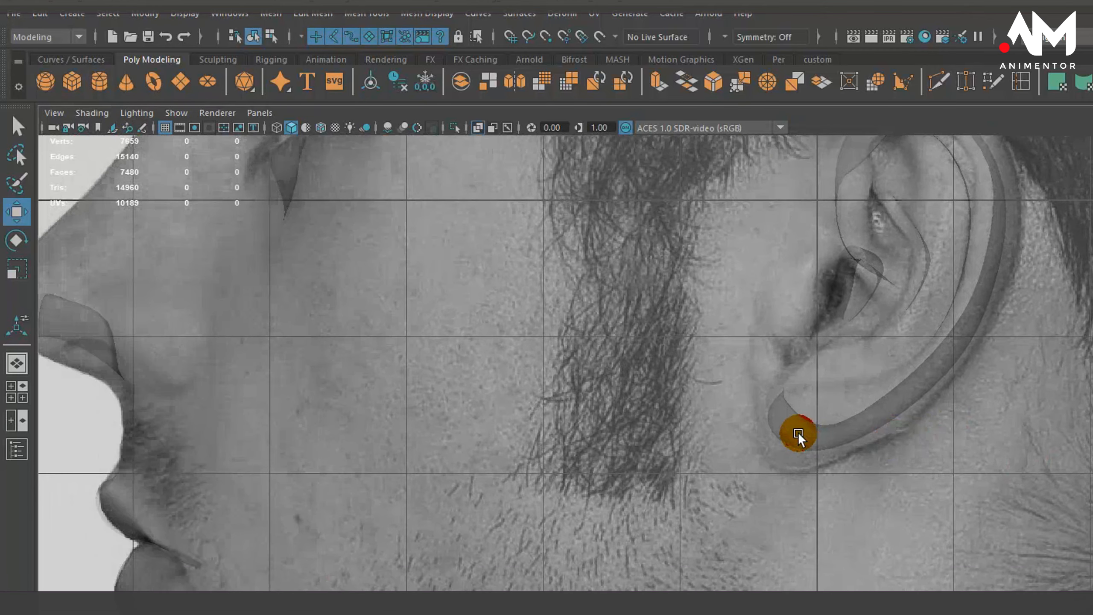
key("space")
key("space")
Select four vertices around the front end of the earlobe and move them down and forward to match the side reference
left_click_drag(794, 428, 842, 474, "alt")
right_click_drag(842, 473, 796, 474)
left_click(828, 500)
left_click(842, 526, "shift")
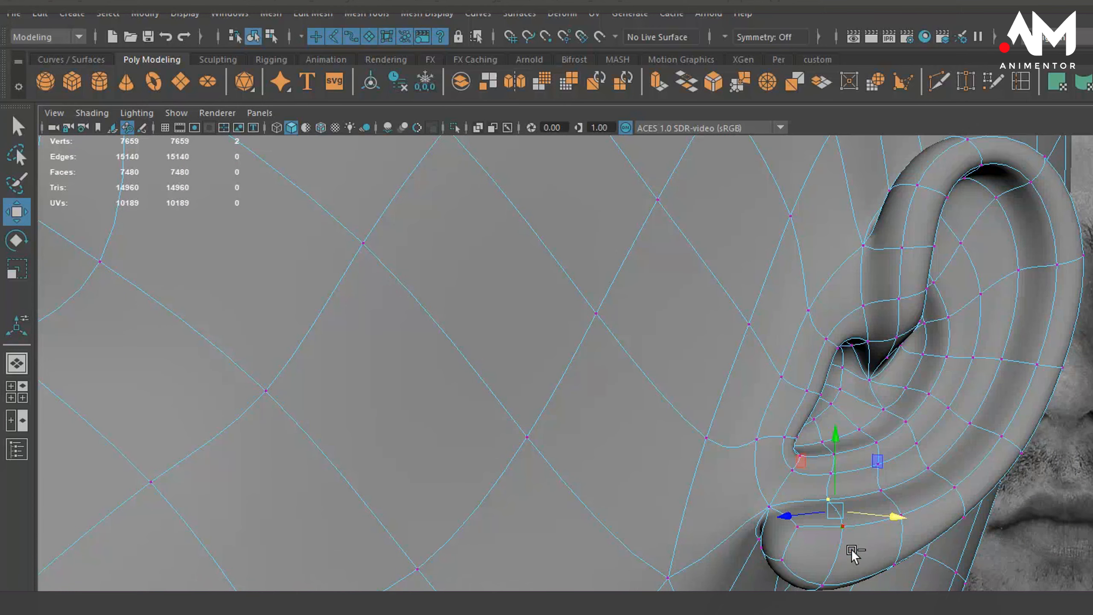
left_click_drag(854, 554, 868, 509, "alt")
left_click(842, 514, "shift")
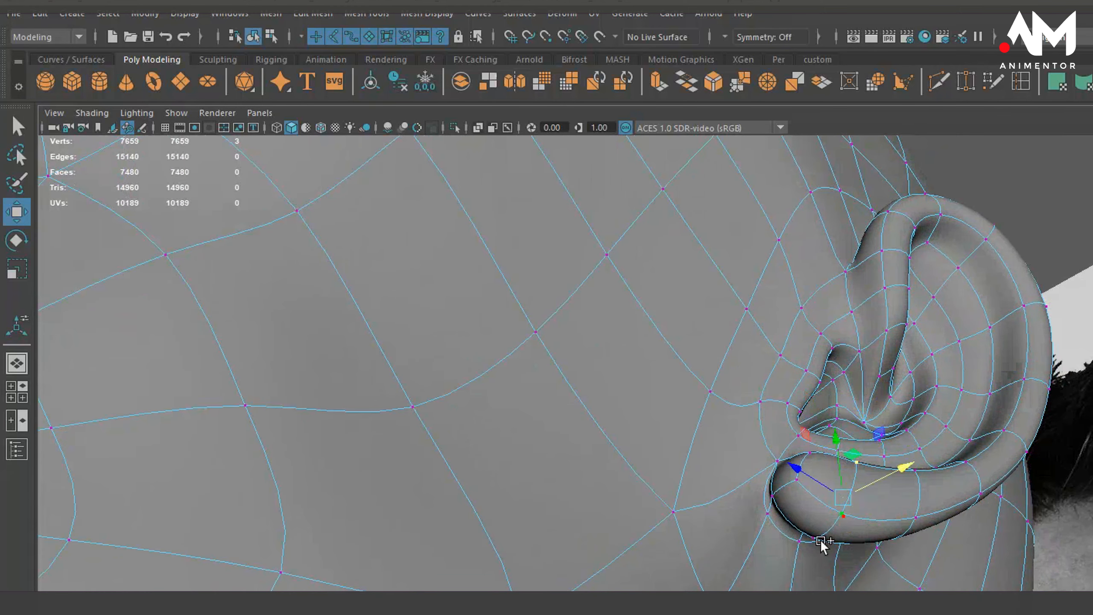
left_click(811, 539, "shift")
left_click_drag(842, 570, 827, 613, "alt")
key("space")
key("space")
mouse_move(842, 407)
left_mouse_down()
mouse_move(837, 420)
mouse_move(878, 445)
mouse_move(830, 423)
left_mouse_up()
Select a ring of four vertices around the ear's lower rim behind the lobe and move it backward in the side view
key("space")
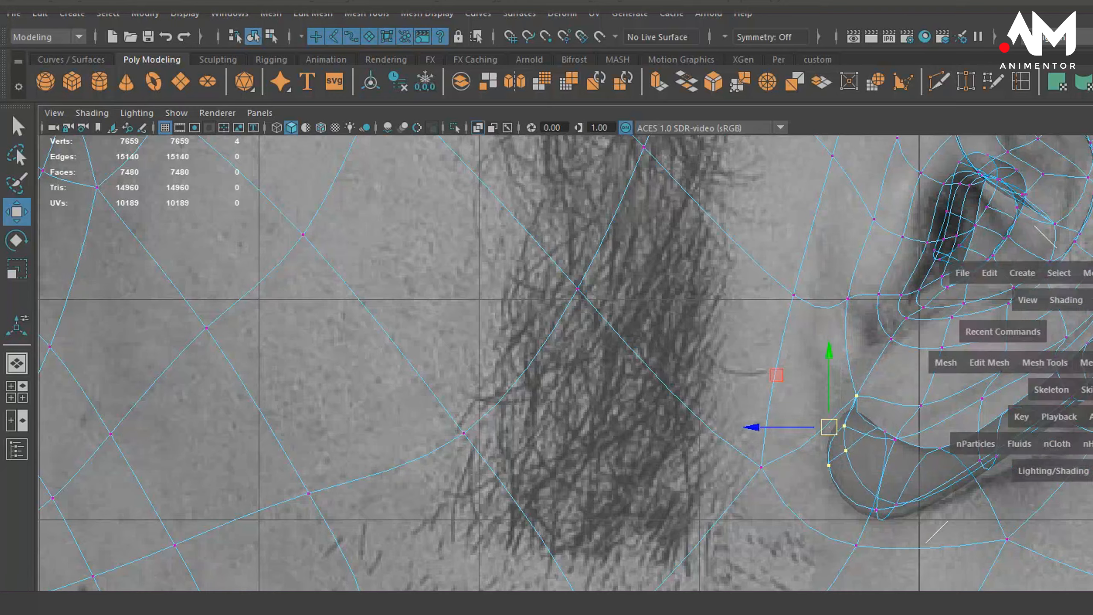
middle_click(958, 376)
key("space")
left_click_drag(958, 376, 895, 392, "alt")
right_click_drag(895, 392, 1092, 437, "alt")
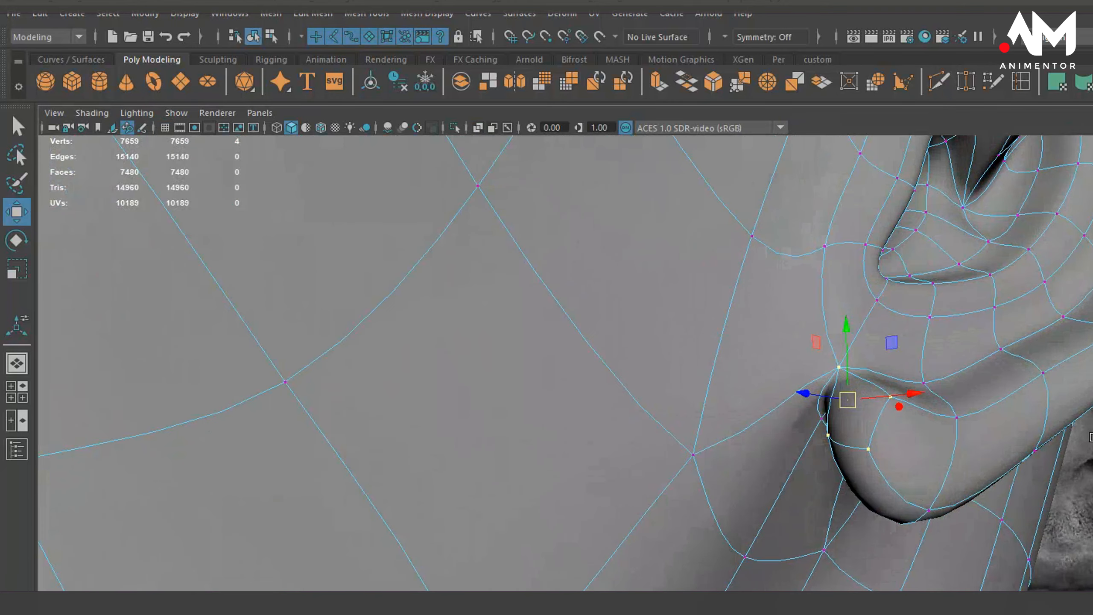
left_click_drag(1091, 437, 1042, 313, "alt")
left_click(1029, 328)
left_click(1055, 356, "shift")
left_click(1042, 313, "shift")
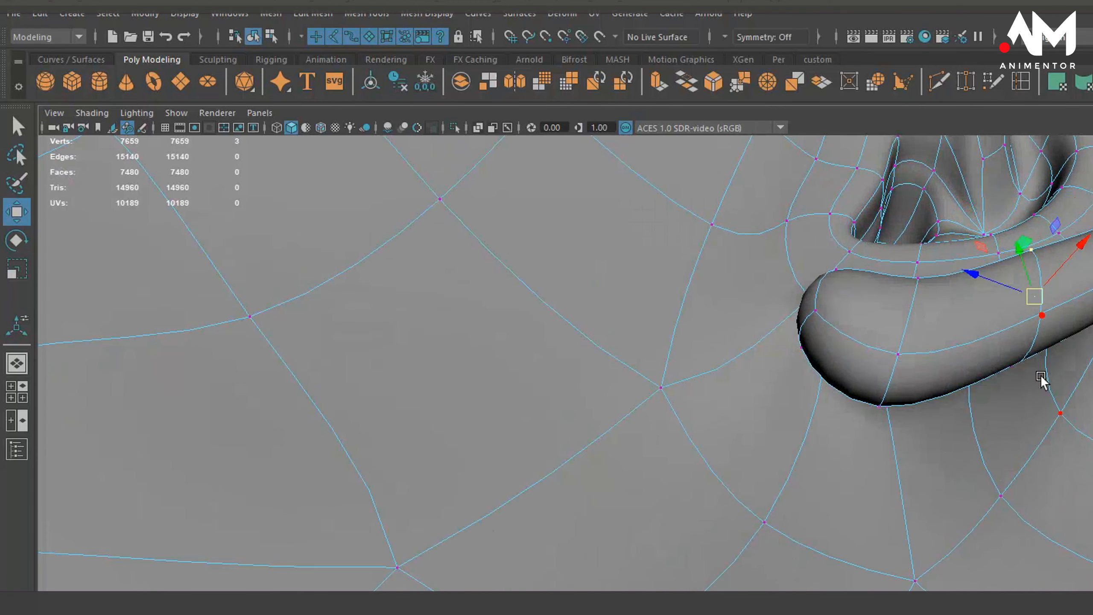
left_click_drag(1041, 377, 1036, 362, "alt")
left_click(1006, 329, "shift")
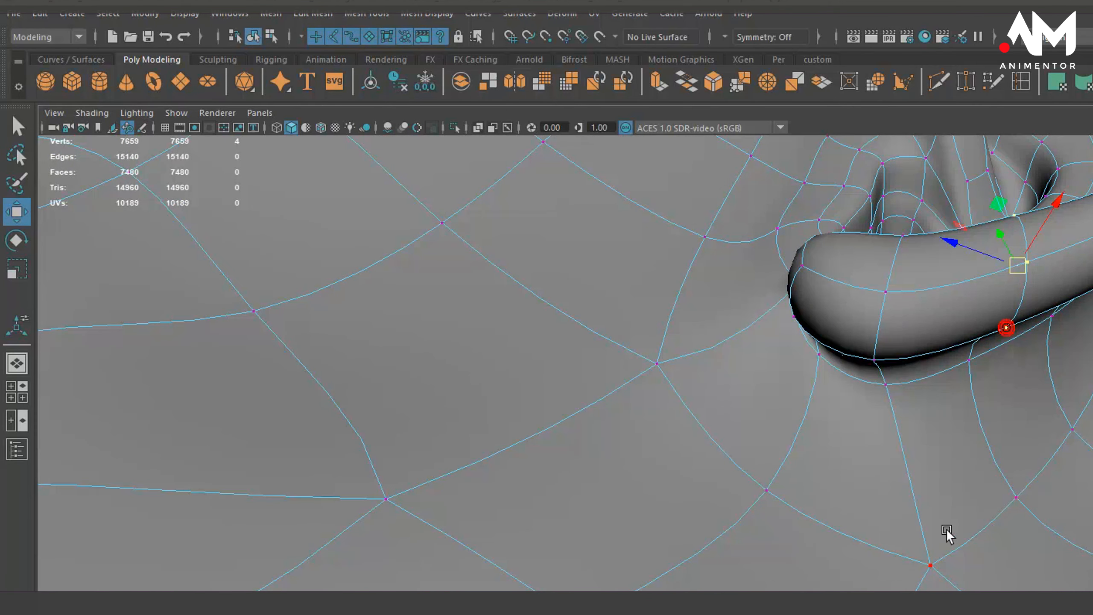
key("space")
key("space")
middle_click_drag(932, 487, 887, 489, "alt")
left_click_drag(949, 421, 996, 421)
Select the next ring of four vertices farther up the rim and move it slightly back and down to match the reference
key("space")
key("space")
mouse_move(983, 403)
left_mouse_down("alt")
mouse_move(990, 485)
mouse_move(971, 480)
mouse_move(989, 486)
left_mouse_up("alt")
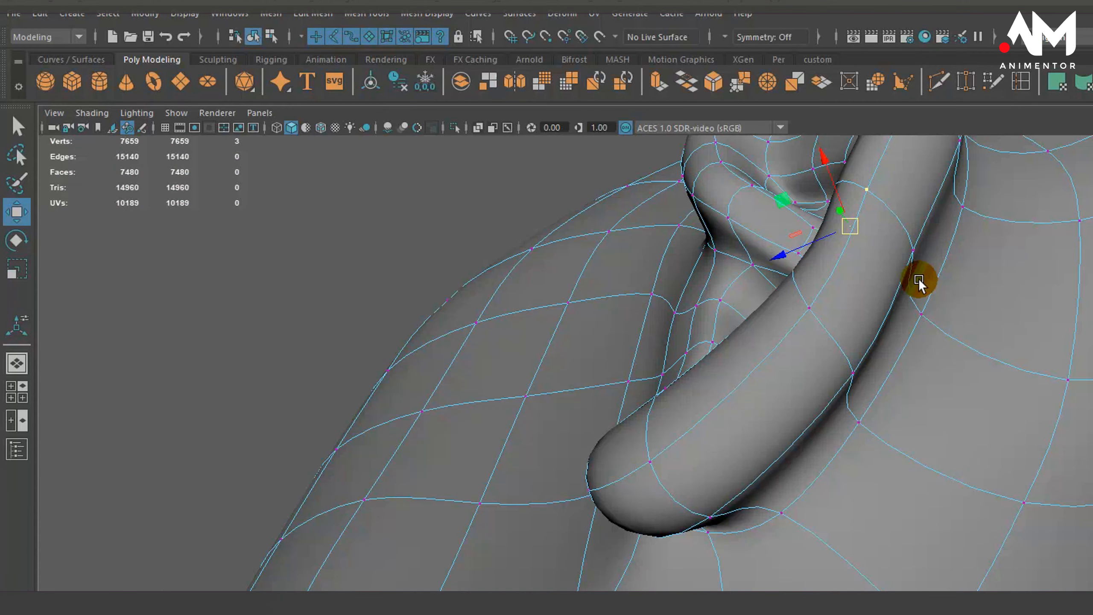
left_click(914, 250, "shift")
left_click_drag(935, 292, 1037, 435, "alt")
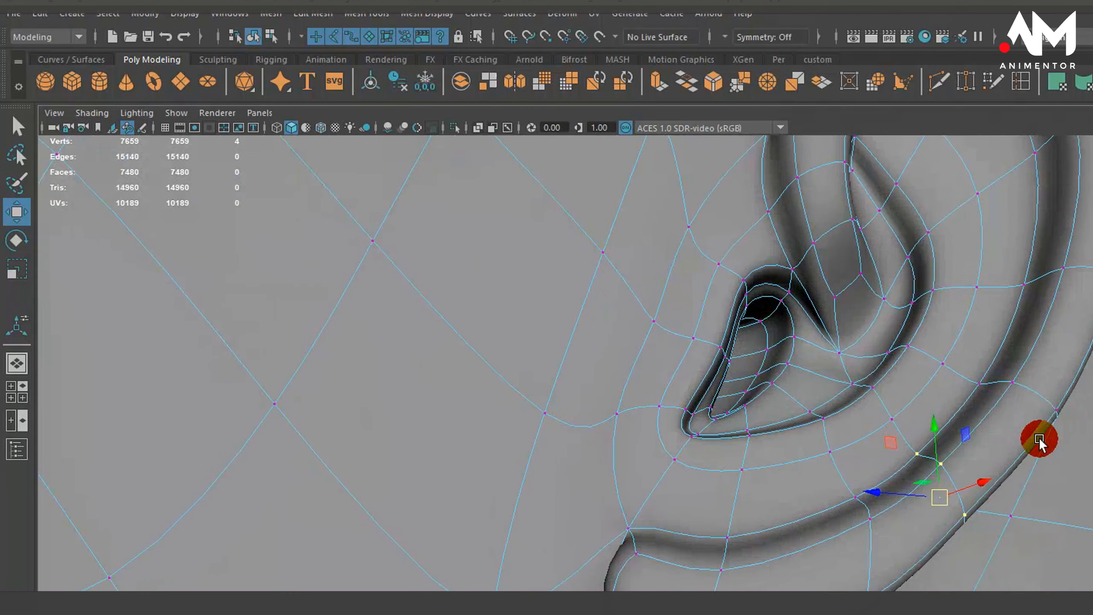
key("space")
key("space")
middle_click_drag(1011, 454, 980, 458, "alt")
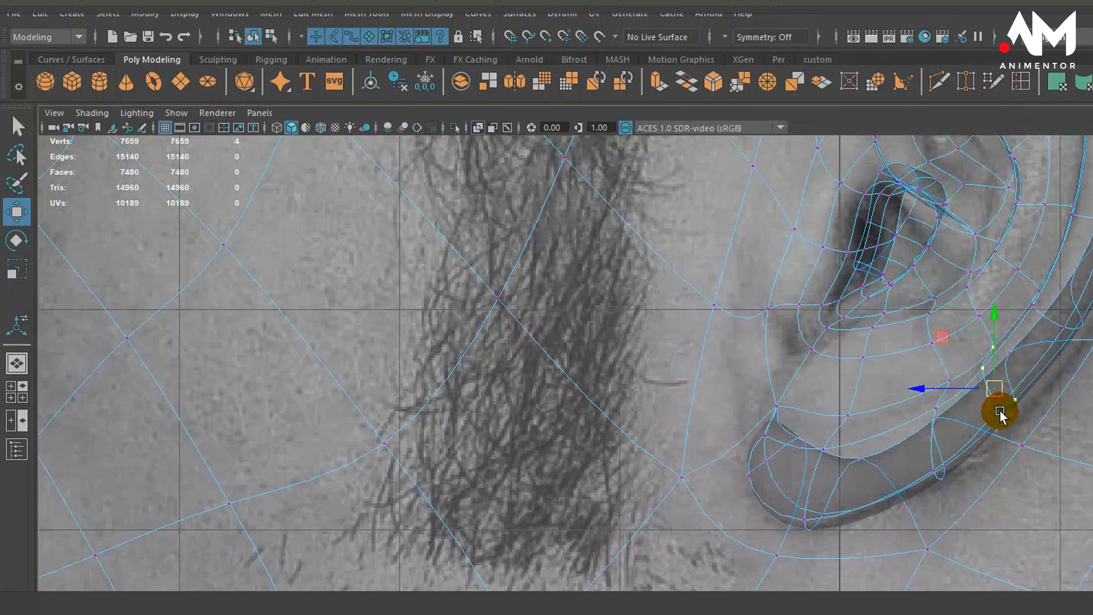
left_click_drag(995, 388, 1007, 395)
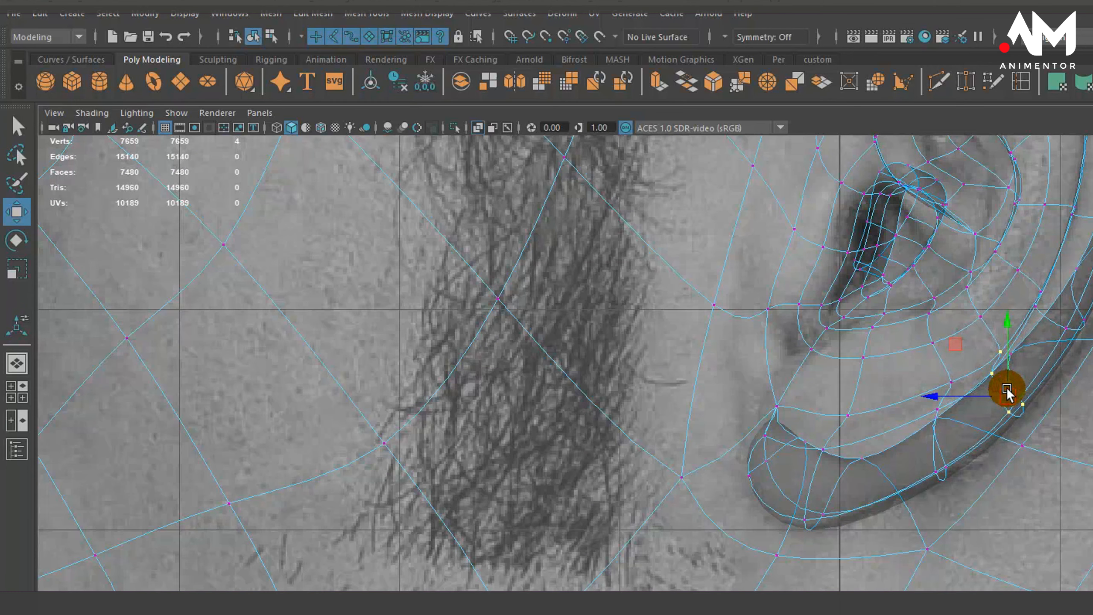
Review the adjusted ear against the reference photos, return to object mode and deselect the head
key("space")
key("space")
mouse_move(1051, 352)
right_mouse_down("alt")
mouse_move(886, 398)
mouse_move(314, 425)
right_mouse_up("alt")
mouse_move(398, 433)
left_mouse_down("alt")
mouse_move(409, 456)
mouse_move(775, 469)
mouse_move(893, 518)
left_mouse_up("alt")
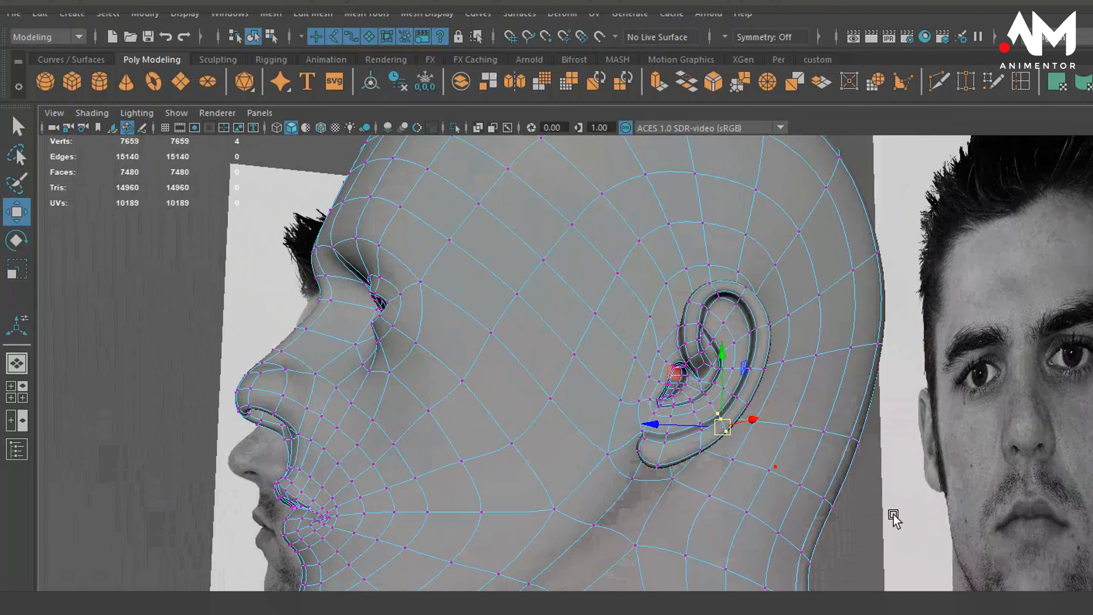
key("space")
key("space")
left_click_drag(1013, 513, 1011, 498, "alt")
key("F8")
key("F8")
right_click_drag(1007, 498, 852, 469, "alt")
left_click(1084, 449)
key("space")
key("space")
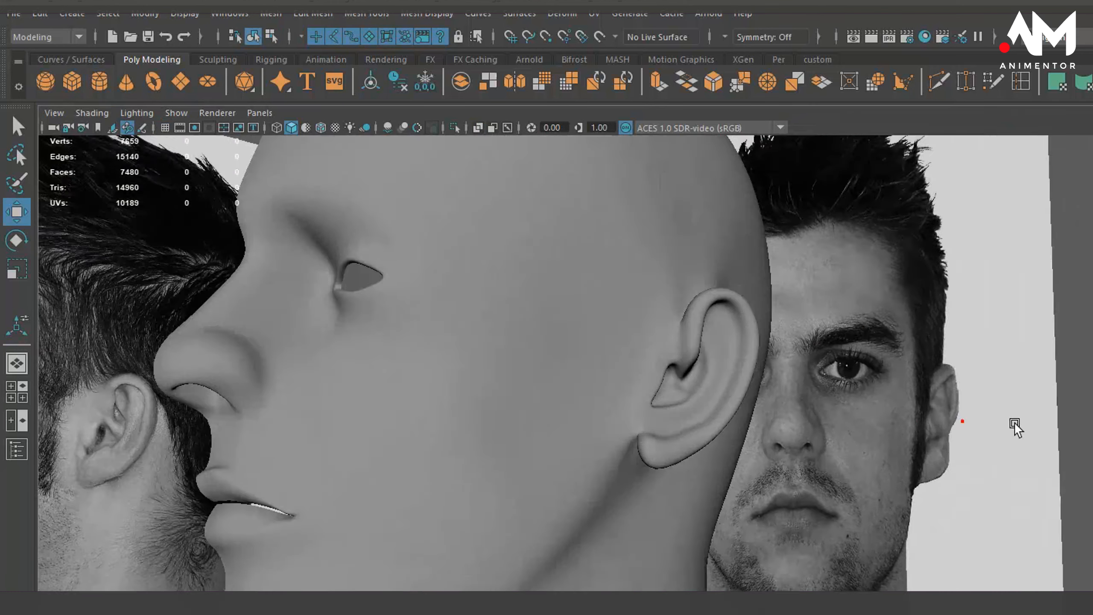
Select the head and examine its shape and topology with the attached ear from several angles
left_click_drag(1014, 422, 1090, 450, "alt")
right_click_drag(1076, 447, 878, 424, "alt")
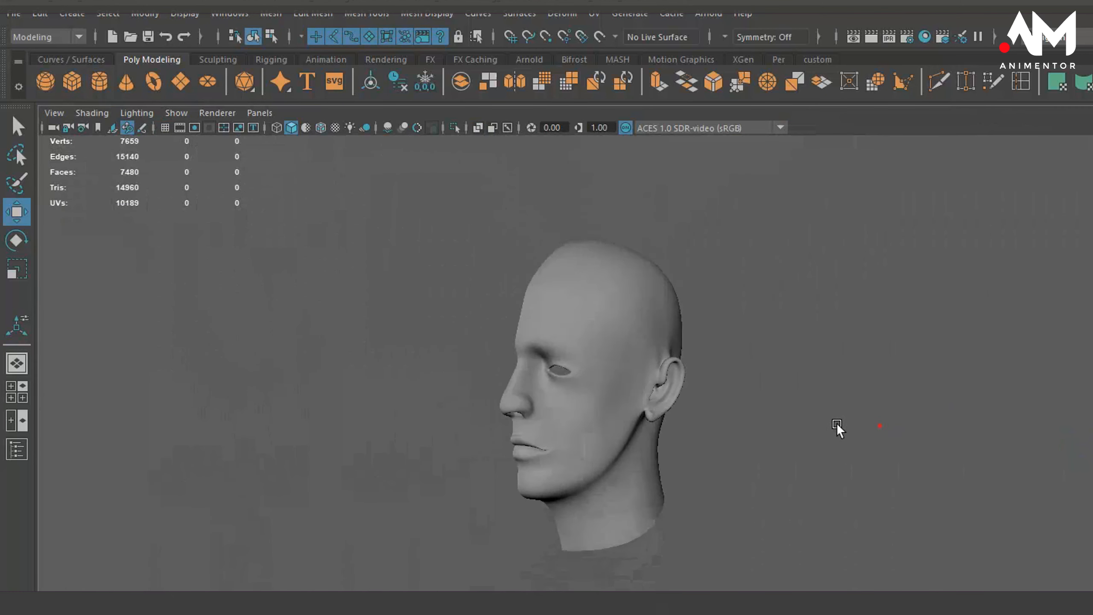
left_click_drag(837, 423, 867, 430, "alt")
right_click_drag(632, 286, 753, 298, "alt")
left_click_drag(727, 280, 665, 309, "alt")
left_click(733, 294)
left_click_drag(746, 283, 765, 453, "alt")
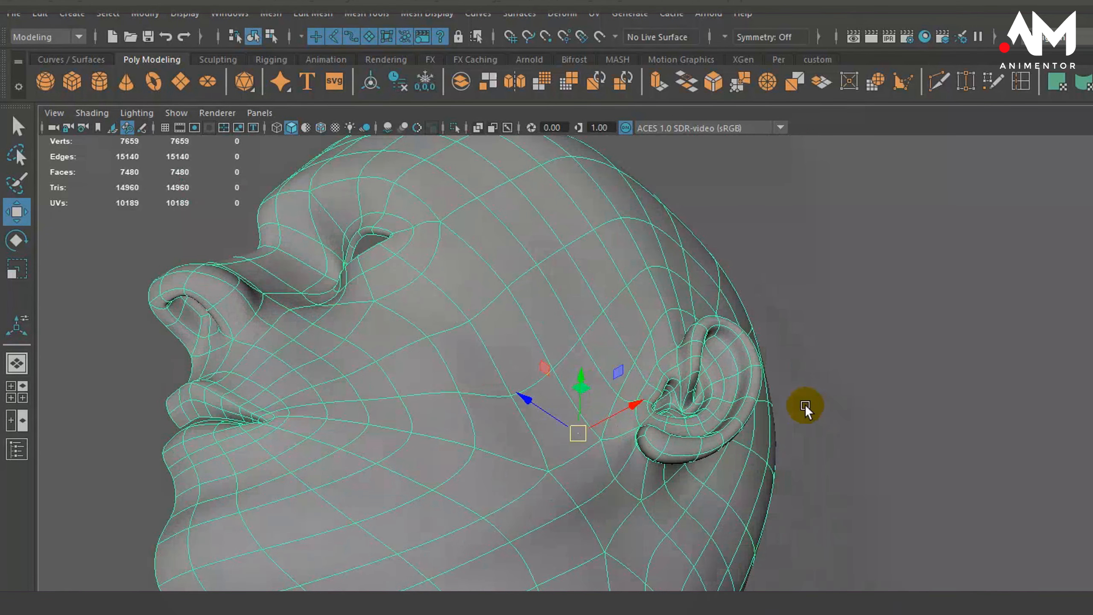
left_click_drag(805, 404, 794, 473, "alt")
scroll(834, 464, "down", 5)
middle_click_drag(797, 465, 895, 447, "alt")
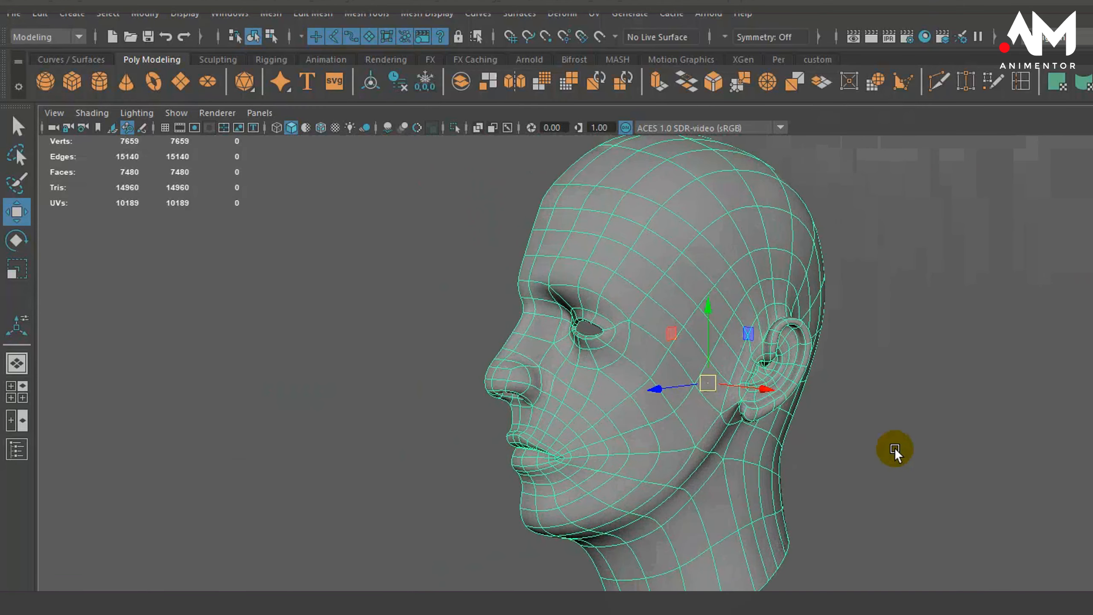
left_click_drag(895, 447, 953, 360, "alt")
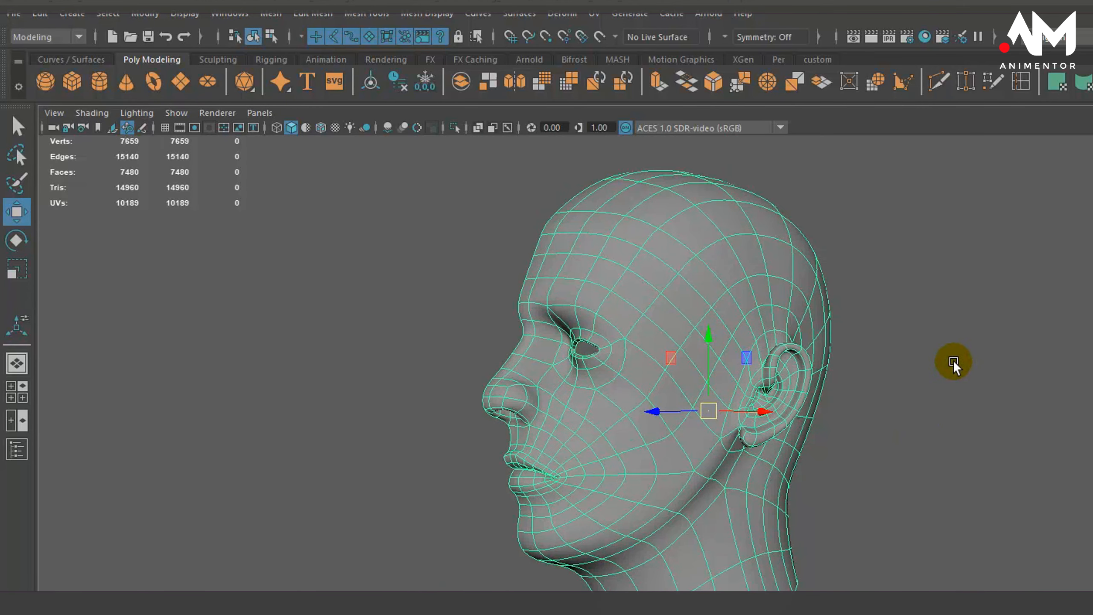
Select the head mesh with its attached ear and delete its construction history
left_click(953, 360)
left_click(741, 231)
left_click_drag(917, 441, 934, 445, "alt")
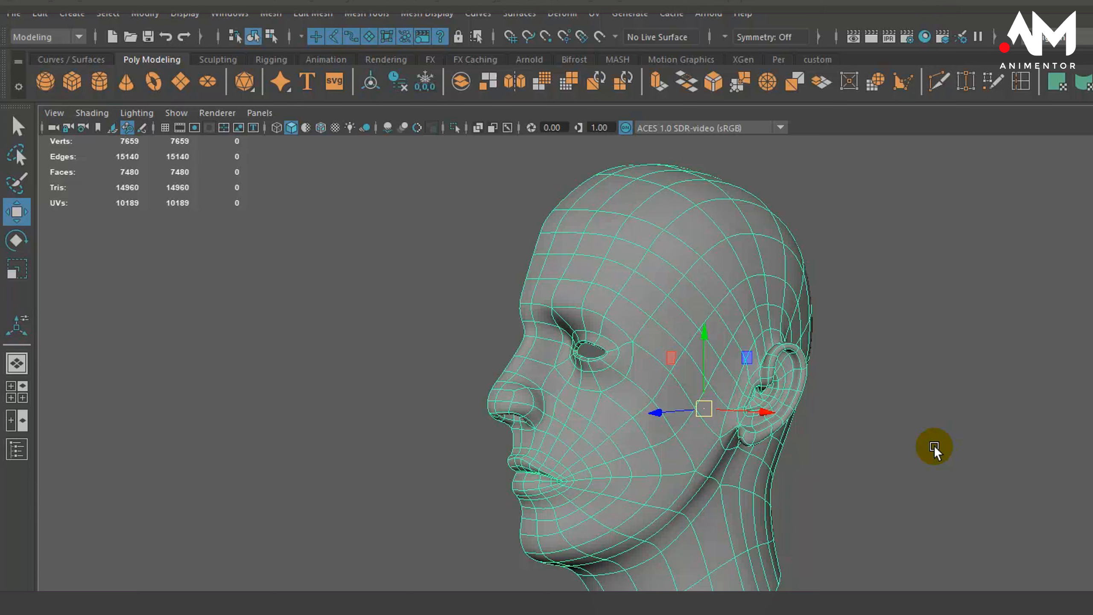
left_click_drag(958, 423, 814, 363, "alt")
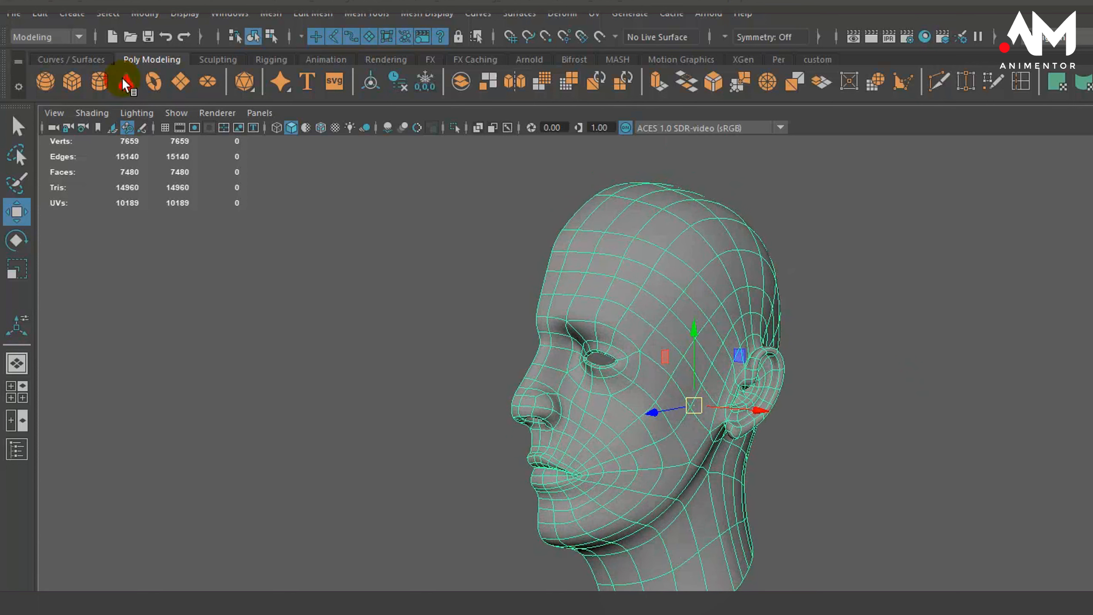
left_click(38, 15)
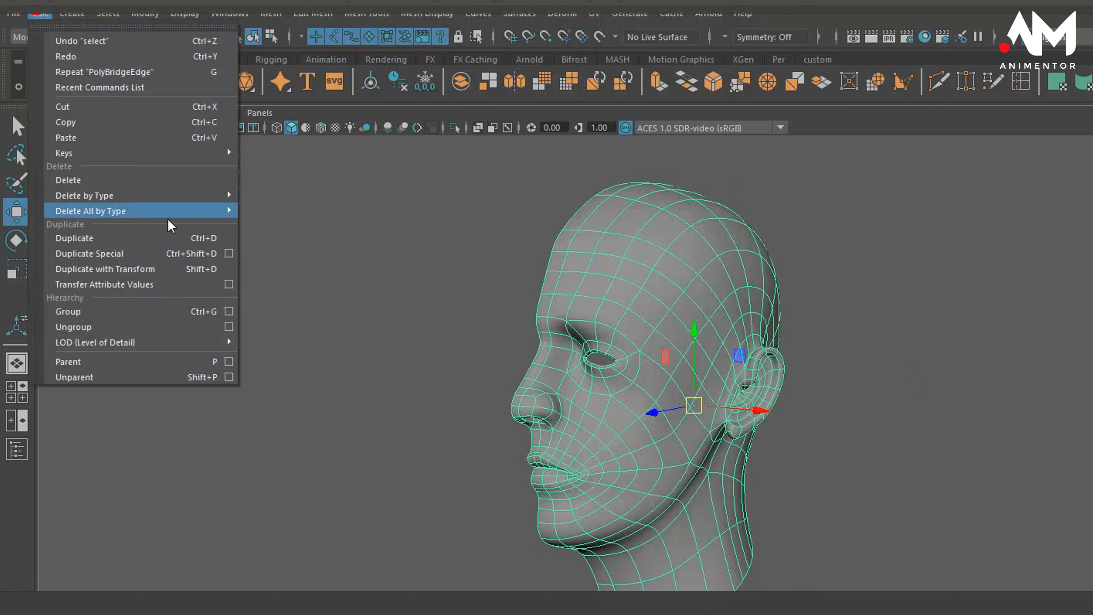
mouse_move(159, 193)
left_click(269, 193)
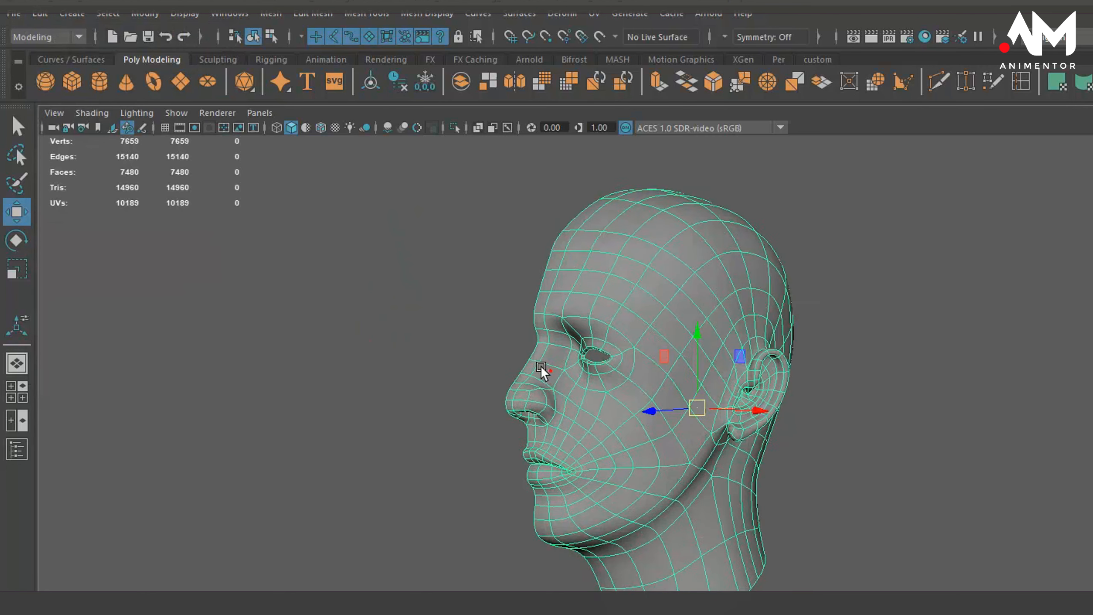
Deselect the head and examine the shaded face and attached ear from the side, front and three-quarter angles
left_click(467, 258)
left_click_drag(634, 420, 424, 412, "alt")
left_click(688, 449)
left_click_drag(657, 479, 888, 492, "alt")
left_click(895, 498)
scroll(887, 495, "down", 5)
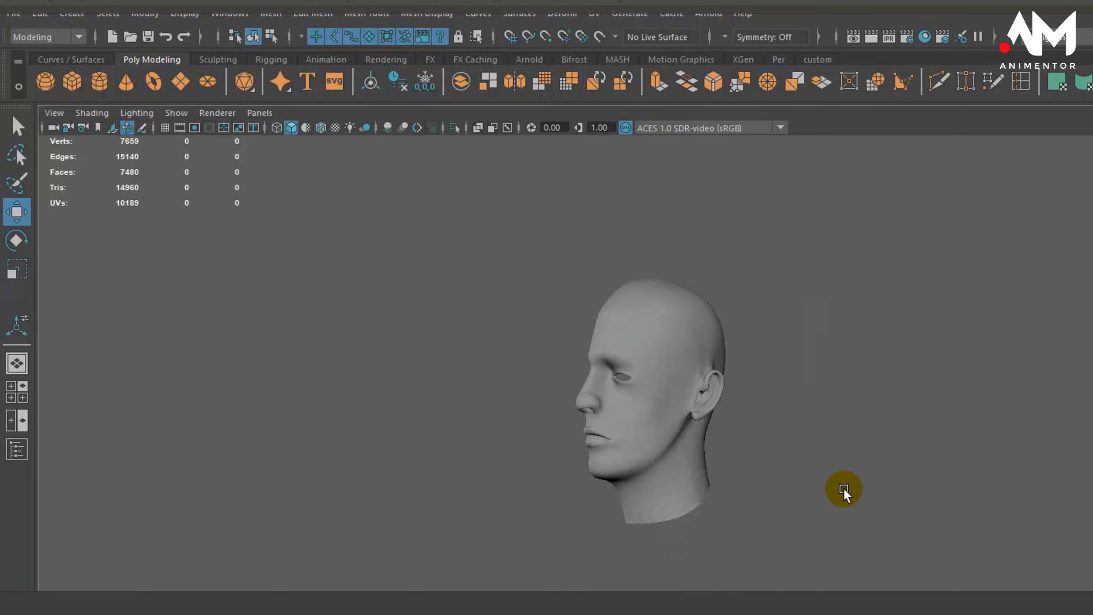
scroll(839, 484, "up", 7)
left_click_drag(818, 469, 838, 468, "alt")
middle_click_drag(838, 467, 917, 446, "alt")
left_click_drag(917, 446, 801, 456, "alt")
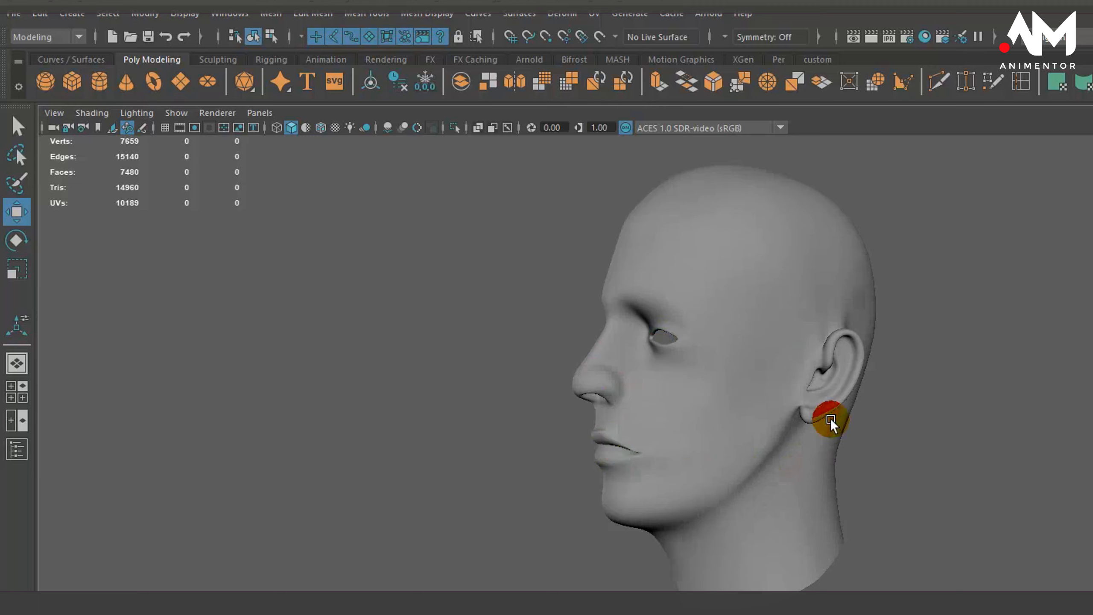
left_click_drag(830, 418, 672, 489, "alt")
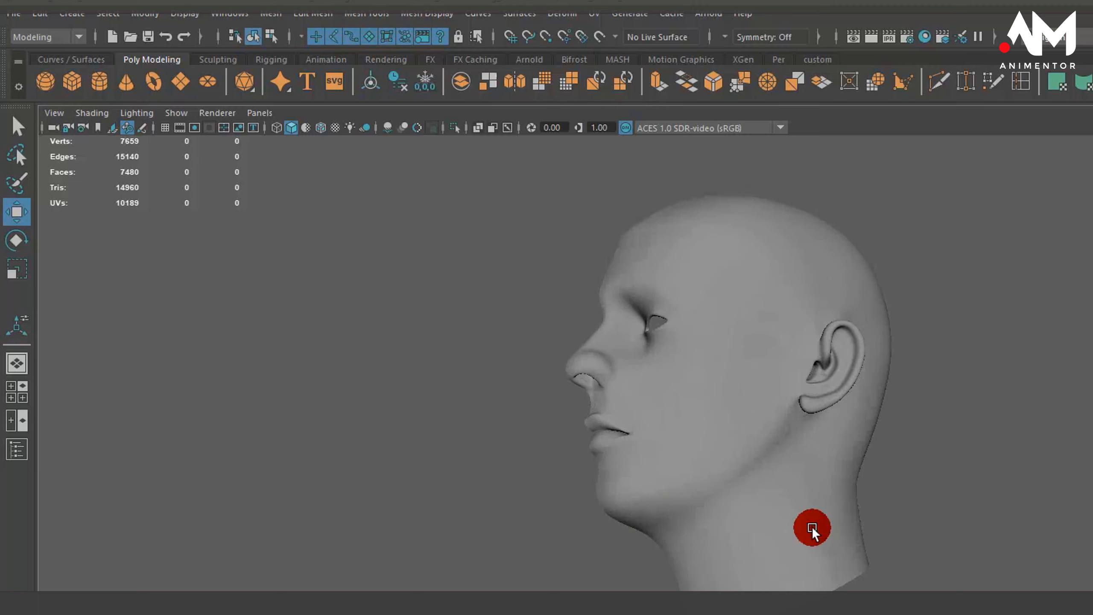
left_click_drag(812, 527, 760, 417, "alt")
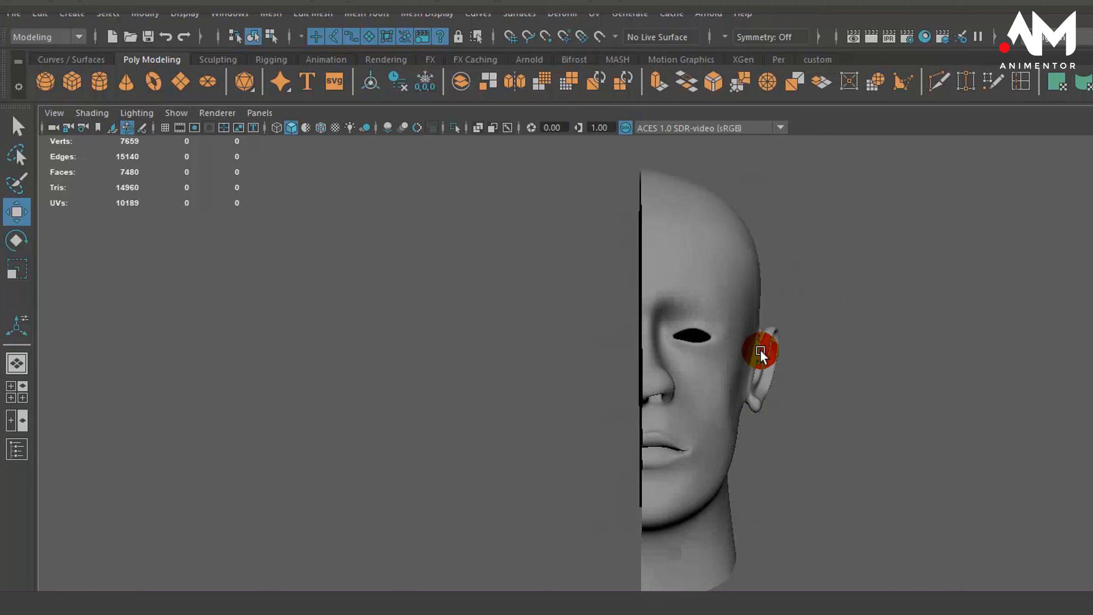
mouse_move(759, 349)
left_mouse_down("alt")
mouse_move(761, 398)
mouse_move(727, 293)
left_mouse_up("alt")
left_click_drag(796, 525, 656, 519, "alt")
right_click_drag(656, 519, 884, 447, "alt")
Inspect the ear's topology up close in vertex mode, return to object mode and deselect the head
left_click(799, 399)
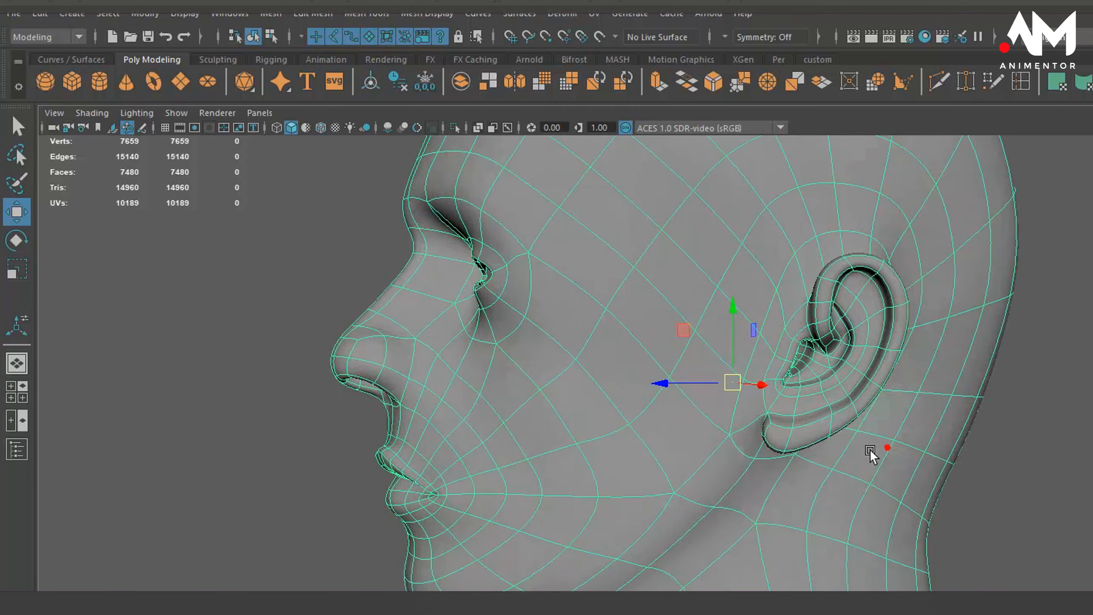
middle_click_drag(858, 434, 761, 406, "alt")
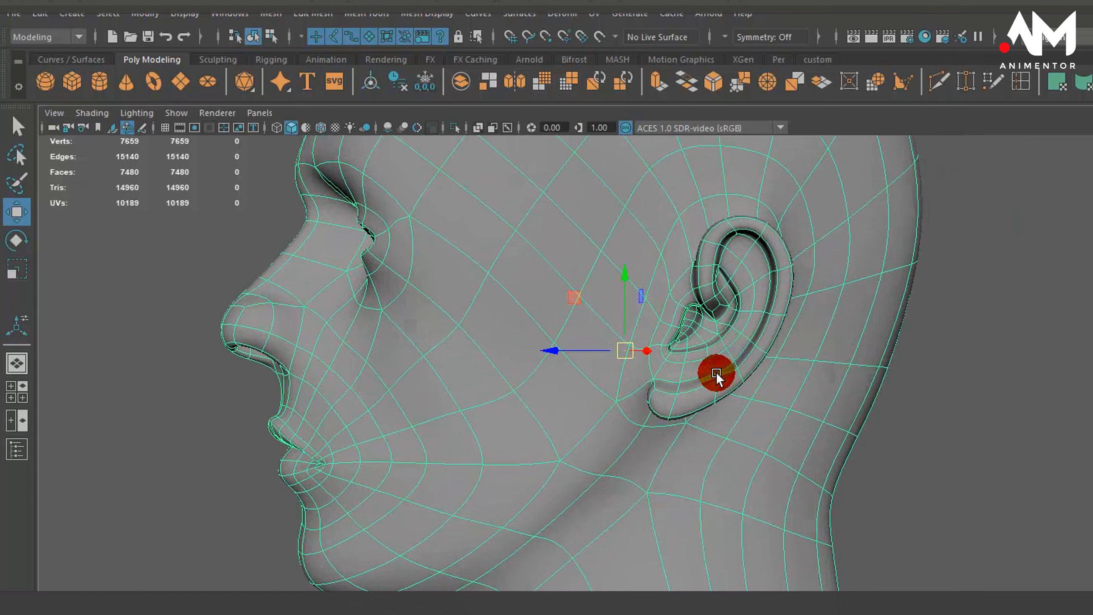
right_click_drag(716, 375, 702, 313)
right_click_drag(698, 330, 654, 375)
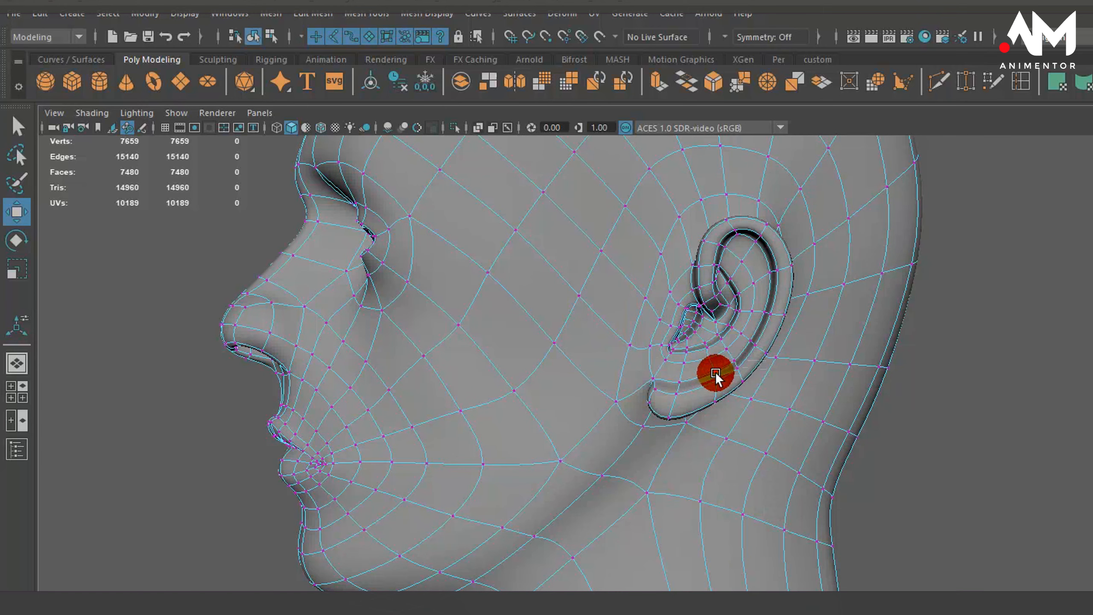
left_click(715, 373)
scroll(717, 388, "down", 6)
left_click_drag(705, 434, 868, 429, "alt")
scroll(794, 414, "up", 3)
scroll(794, 416, "down", 2)
key("F8")
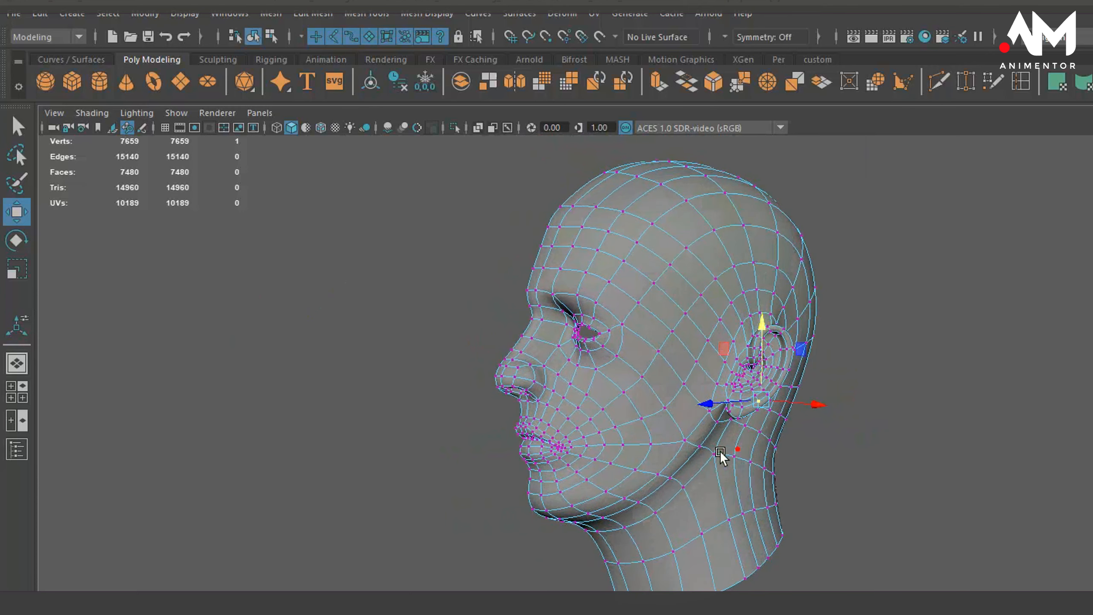
left_click_drag(723, 451, 922, 398, "alt")
left_click(964, 369)
right_click_drag(923, 398, 917, 369, "alt")
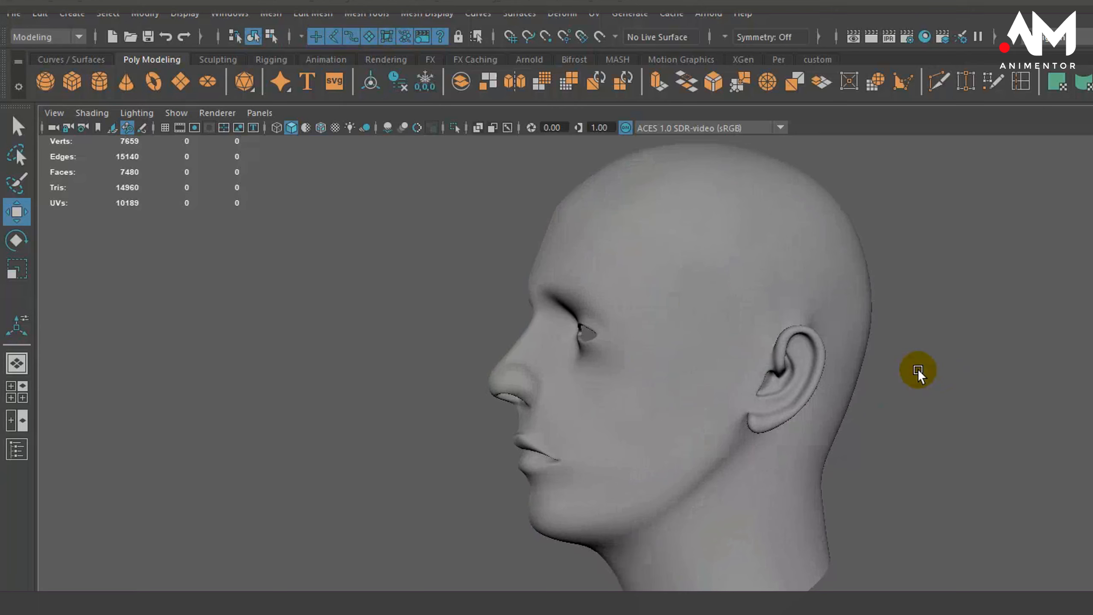